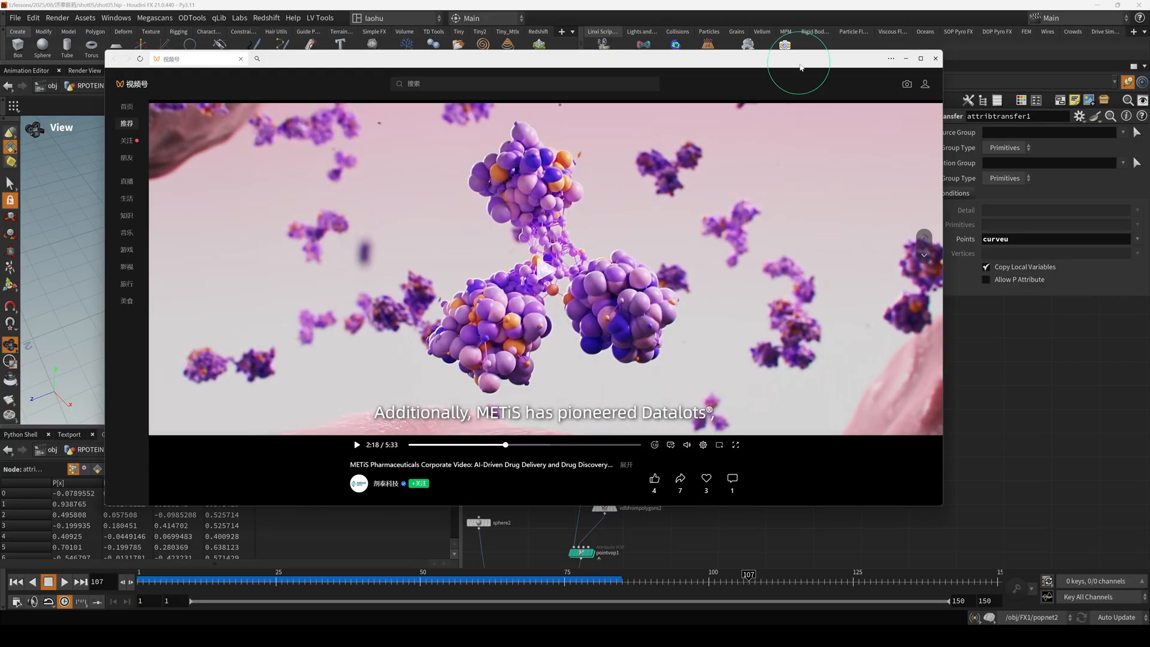
Move the reference video window aside and minimize it to reveal the node network.
drag(799, 59, 776, 50)
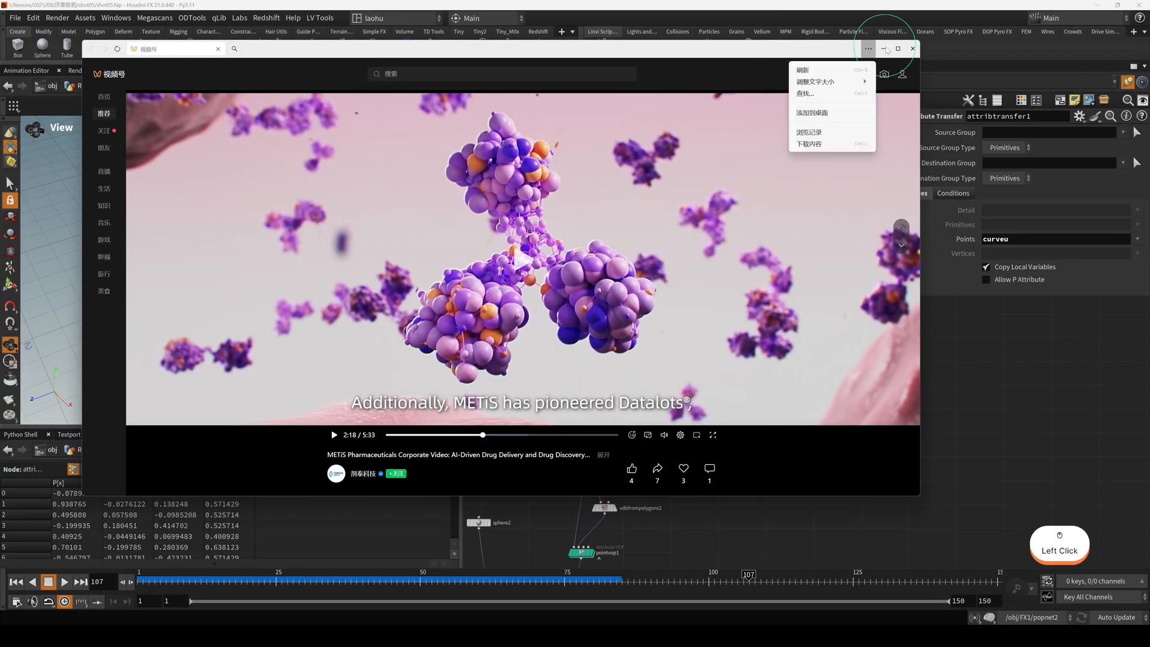
click(882, 48)
scroll(570, 249, down, 3)
scroll(598, 248, up, 5)
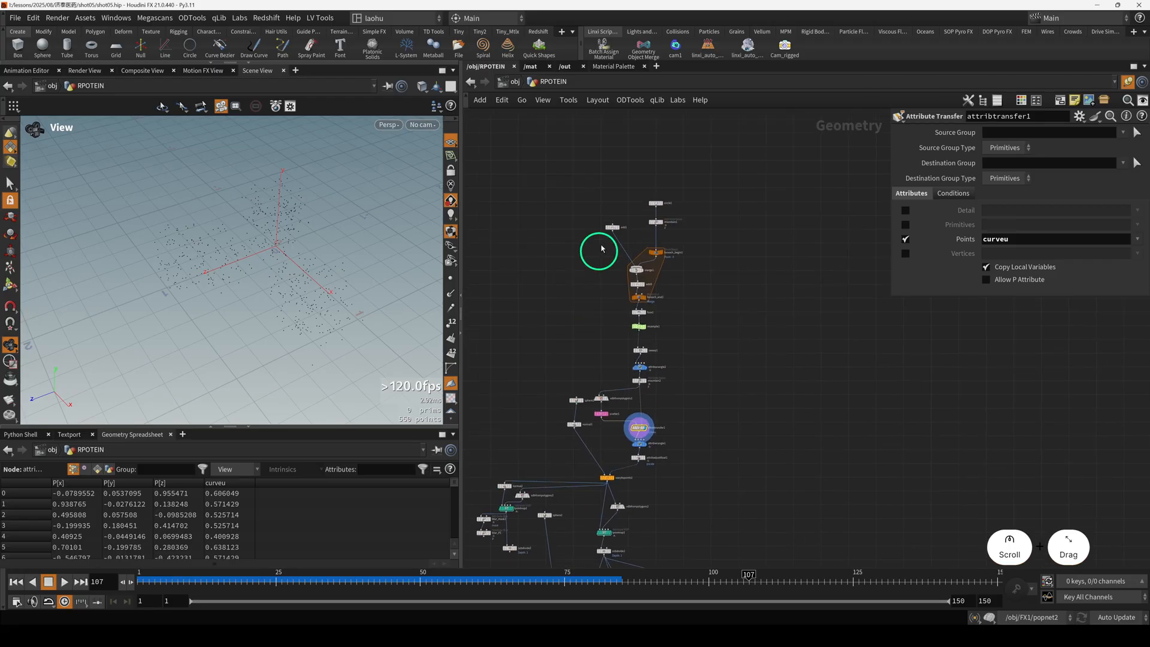
Select the circle1 node at the start of the network and display its polygon in the viewport.
drag(644, 188, 690, 214)
key(r)
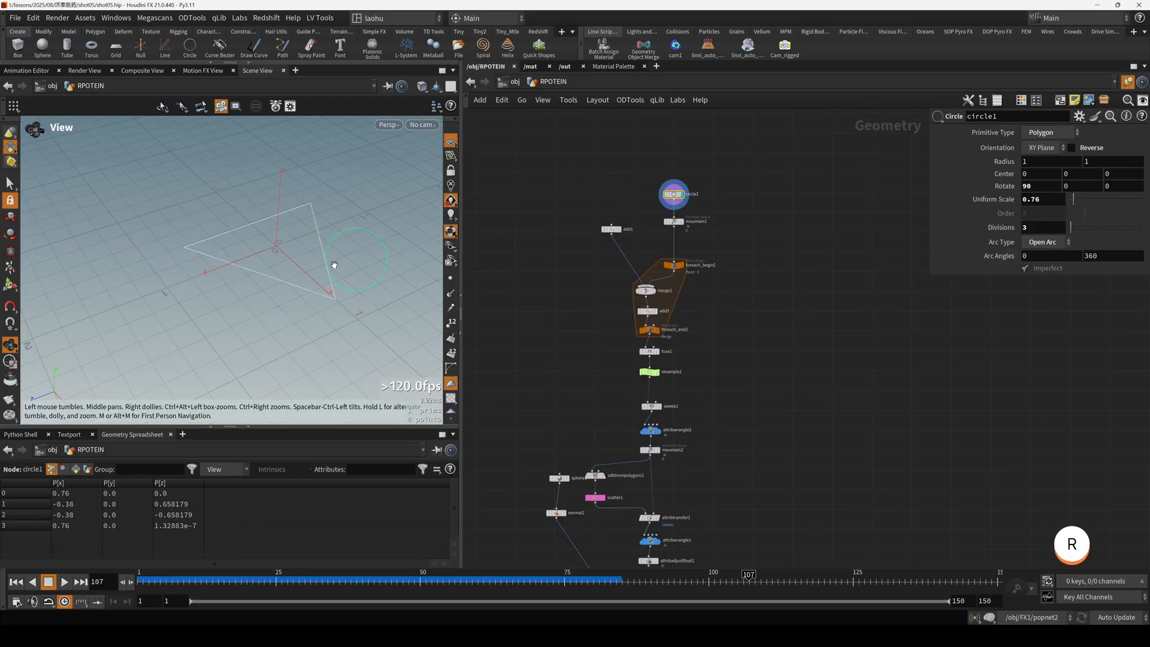
drag(333, 262, 291, 268)
scroll(241, 249, up, 2)
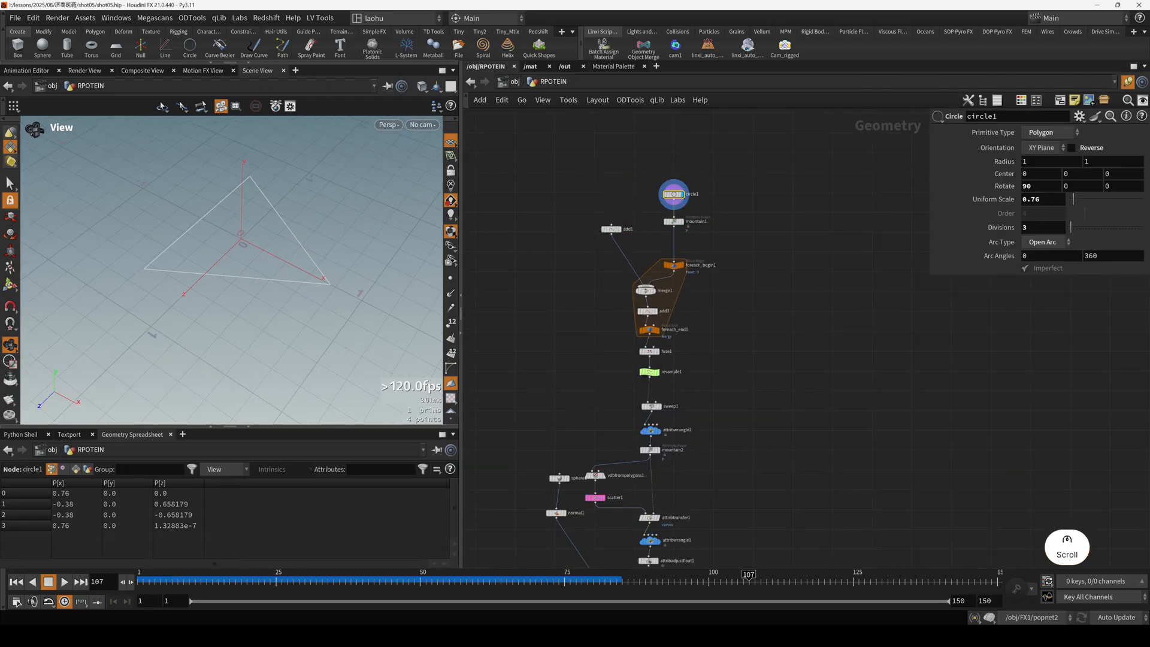
Switch to the reference image and examine the three-branched cluster of purple and orange spheres, returning to Houdini when done.
key(alt+Tab)
drag(460, 273, 496, 299)
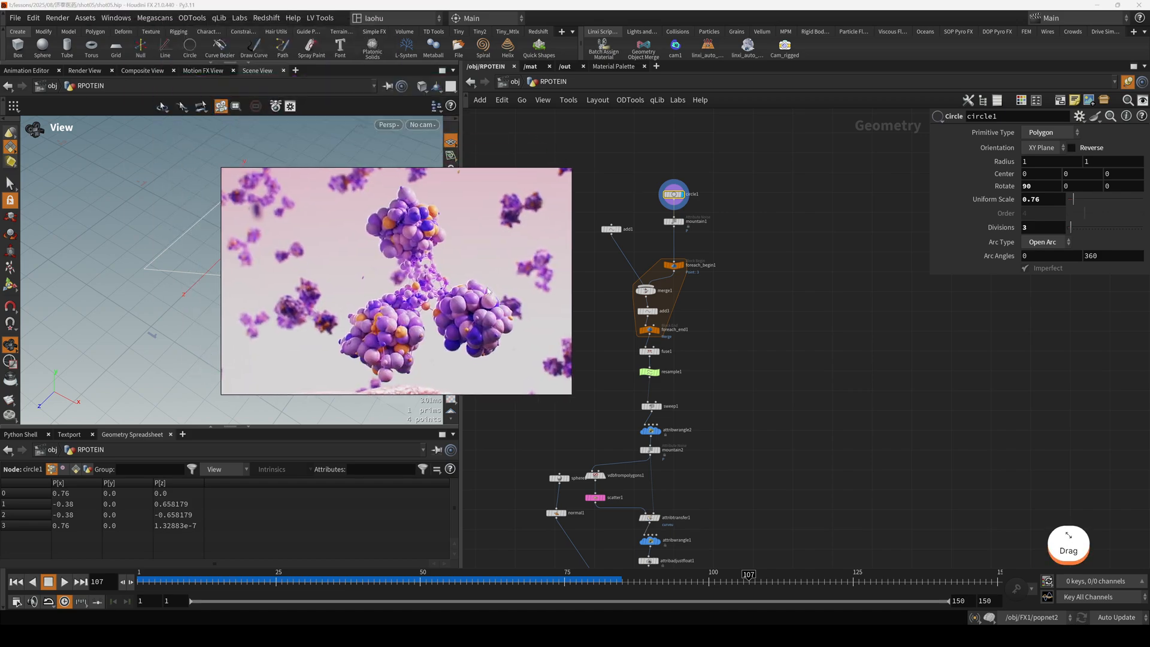
scroll(427, 279, up, 2)
scroll(424, 278, down, 4)
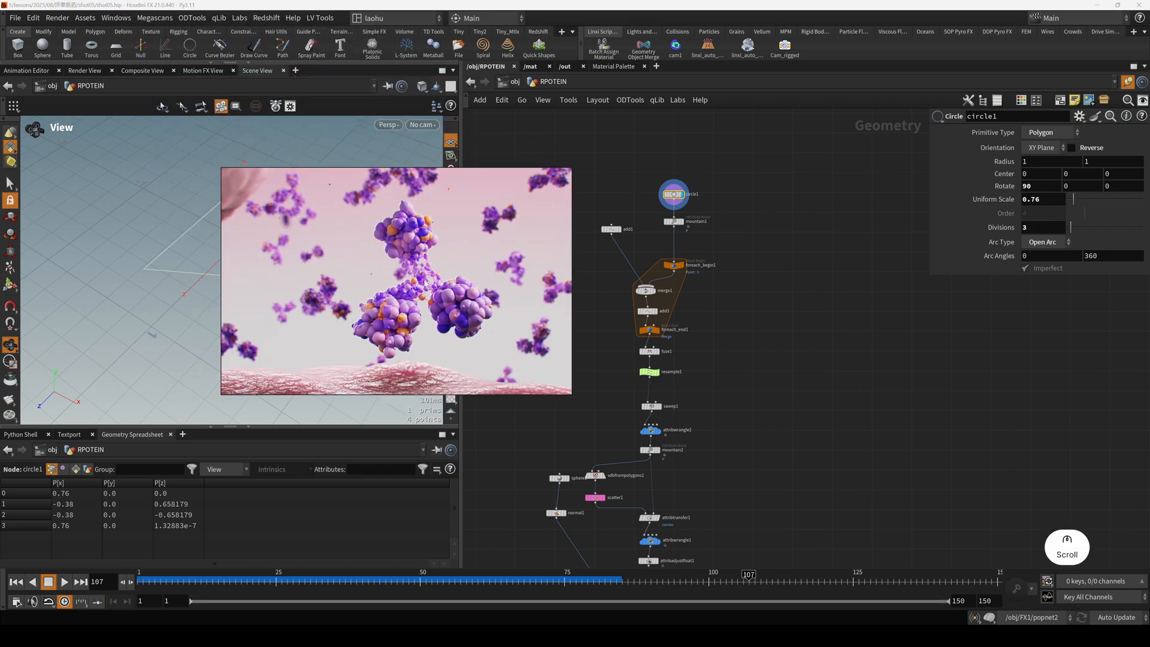
scroll(425, 279, up, 2)
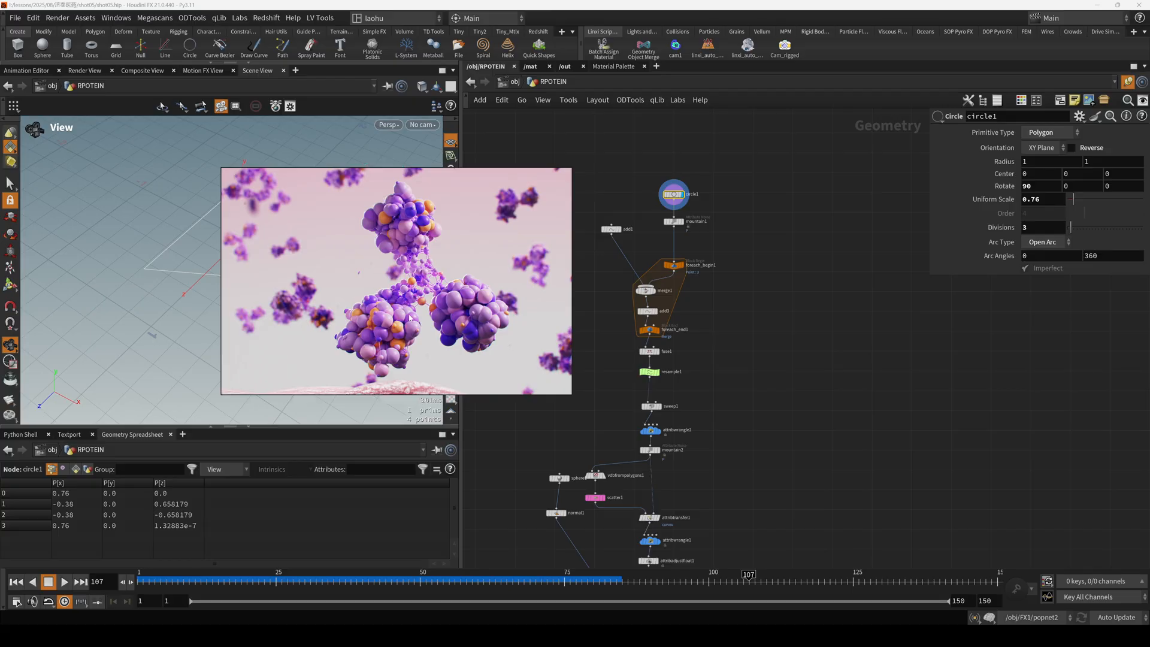
right_drag(420, 316, 0, 324)
scroll(662, 267, up, 3)
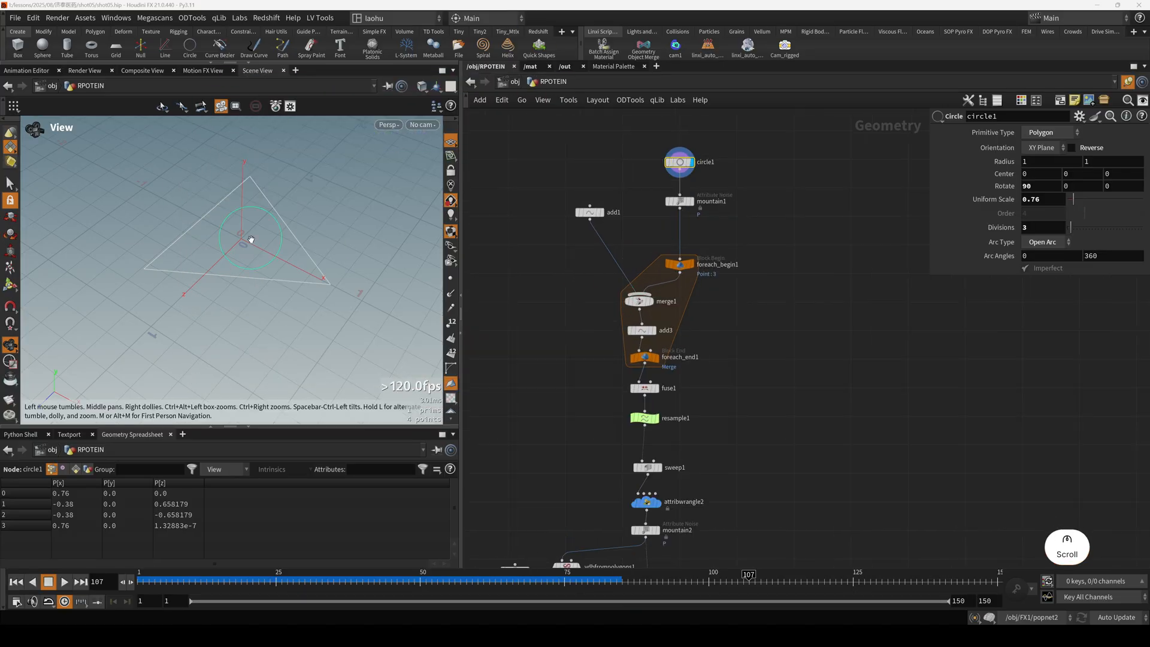
Display the mountain1 Attribute Noise node to view its effect on the circle1 triangle.
drag(277, 291, 228, 294)
click(680, 204)
key(r)
scroll(308, 260, up, 1)
key(h)
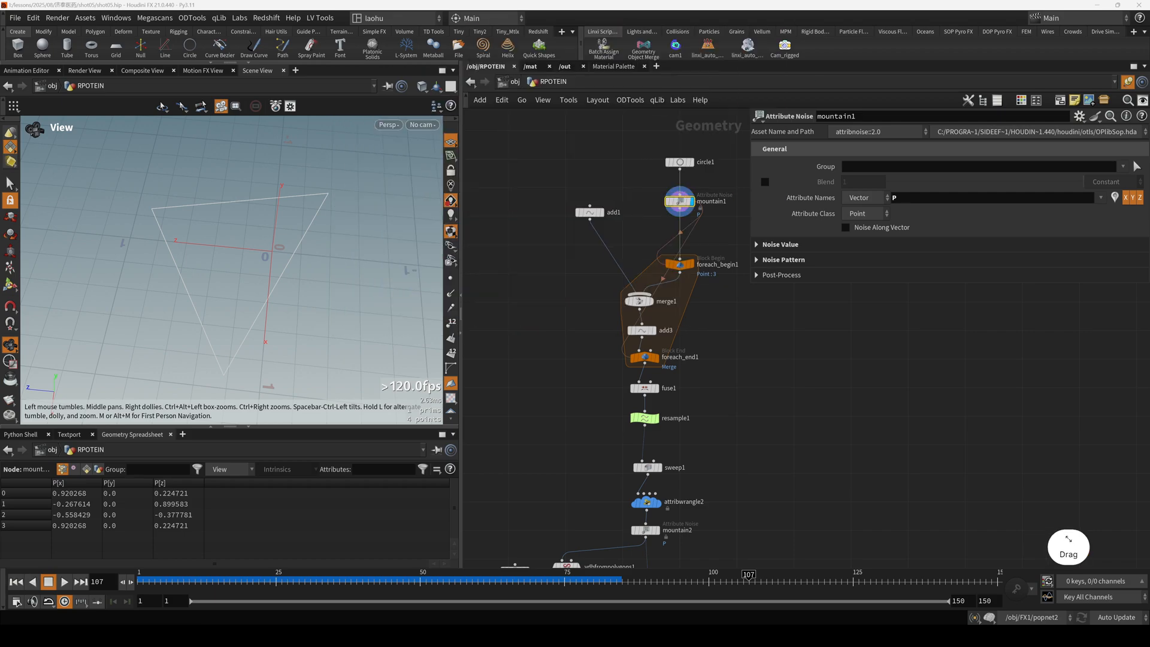
Display merge1 and add1 alternately to examine how the origin point is merged with the loop's current point.
drag(592, 299, 647, 310)
key(r)
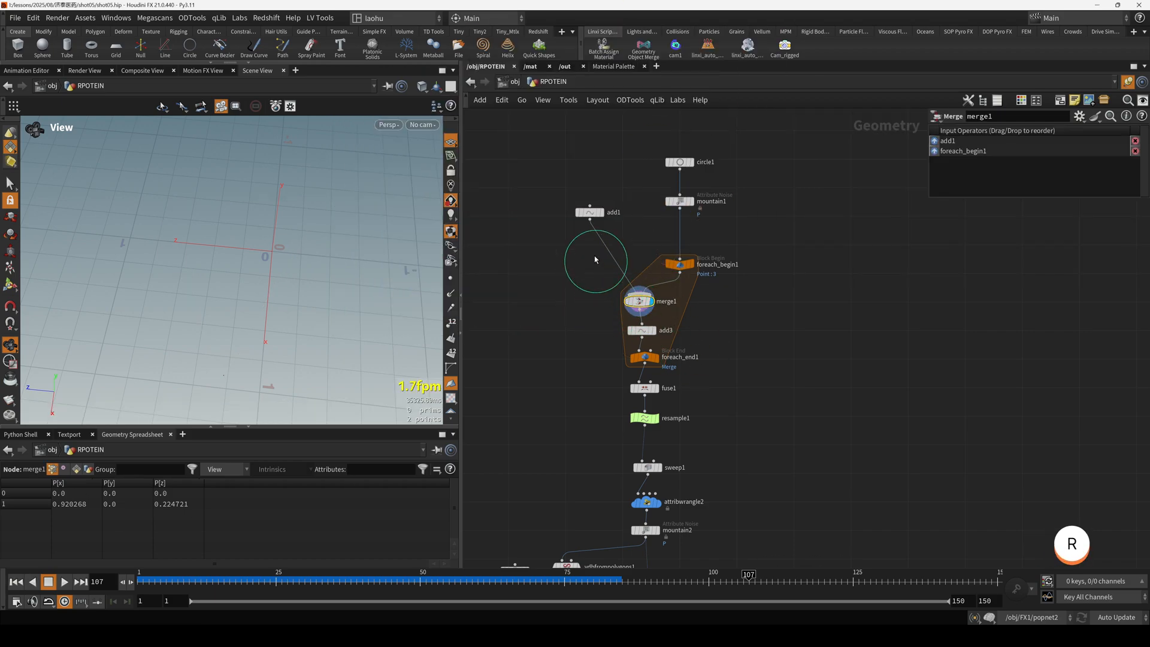
drag(566, 202, 611, 231)
key(r)
drag(612, 293, 638, 305)
key(r)
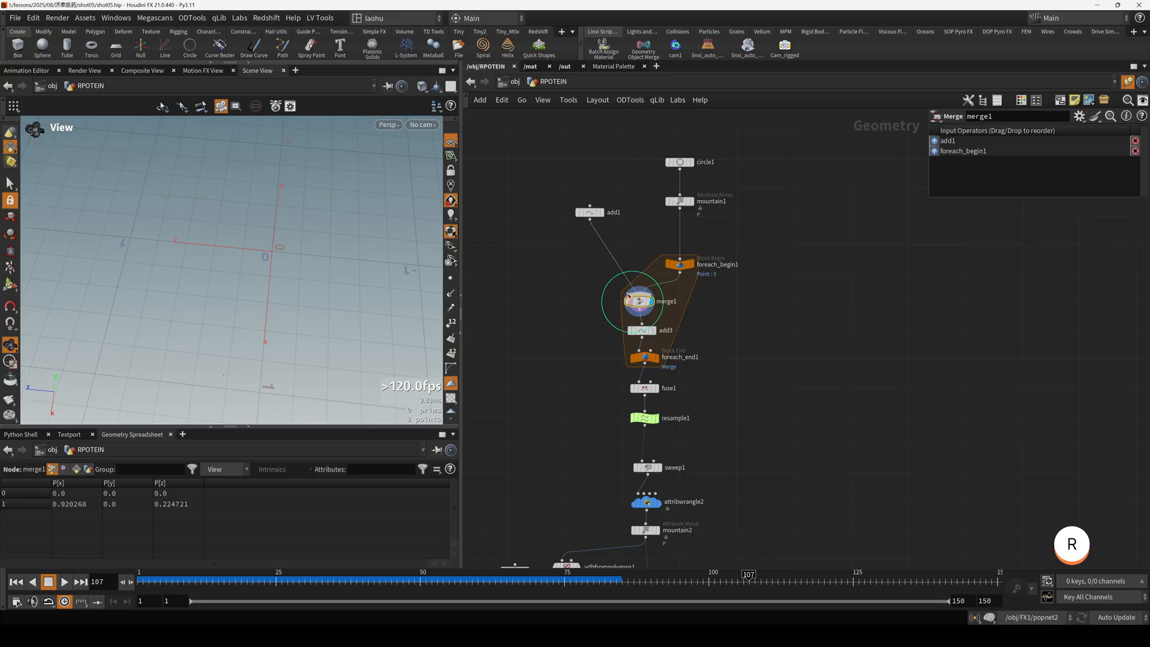
drag(560, 209, 598, 244)
key(r)
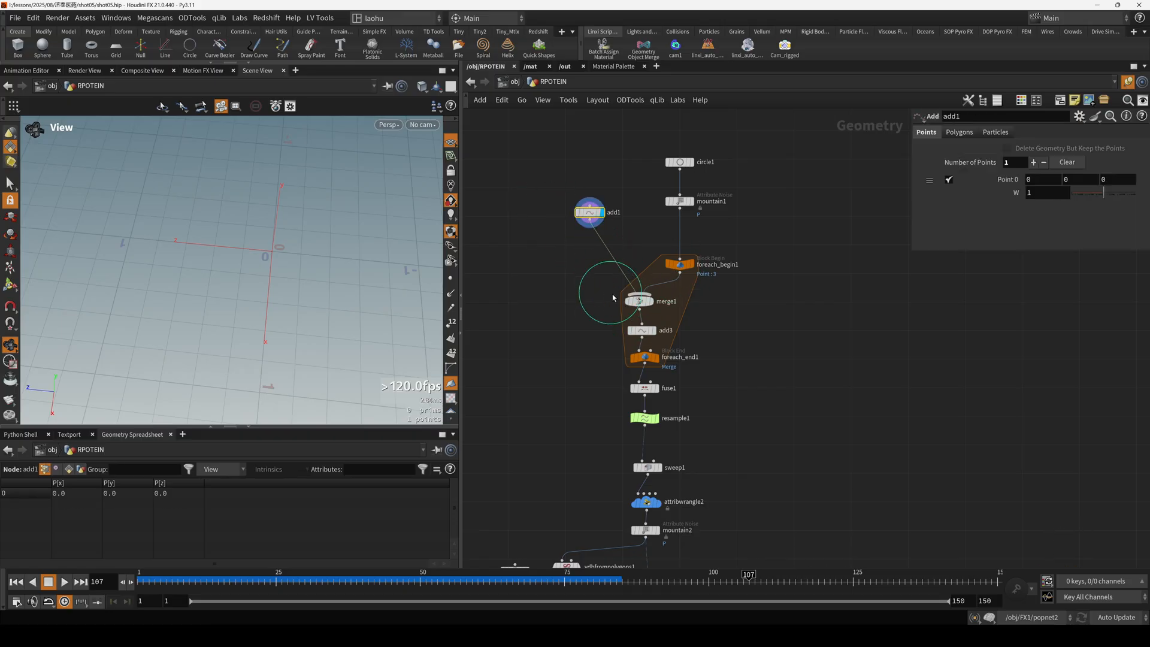
drag(613, 295, 636, 307)
Turn on point display in the viewport and check the particle settings in the Geometry display options.
click(295, 251)
scroll(259, 253, down, 2)
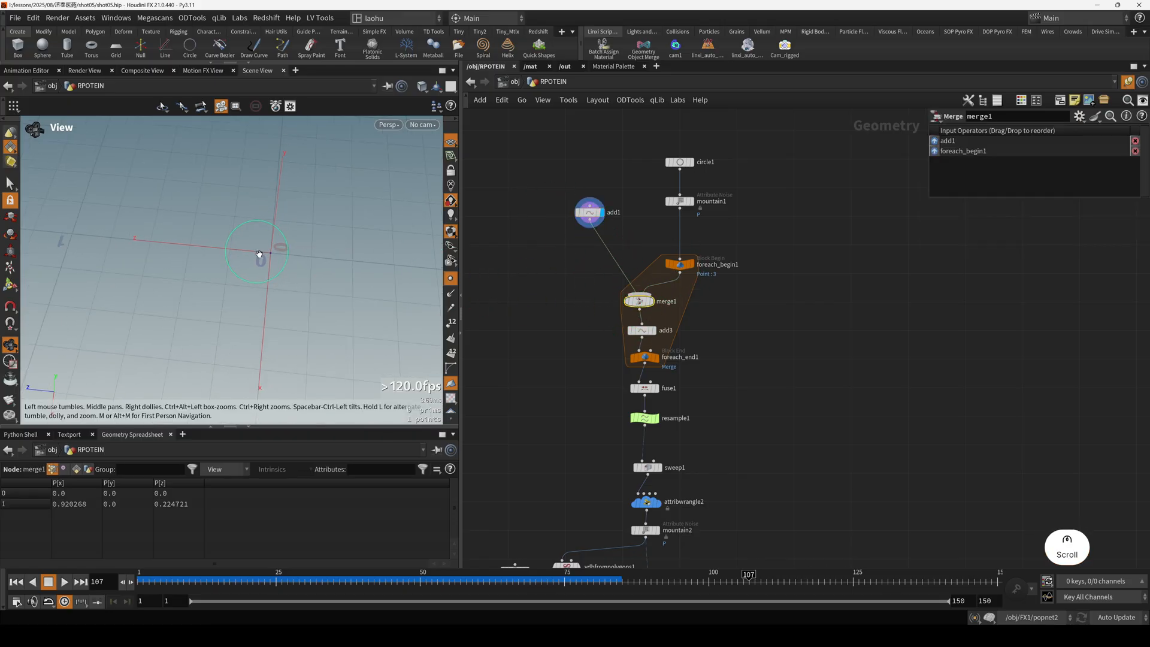
key(d)
click(223, 151)
click(160, 150)
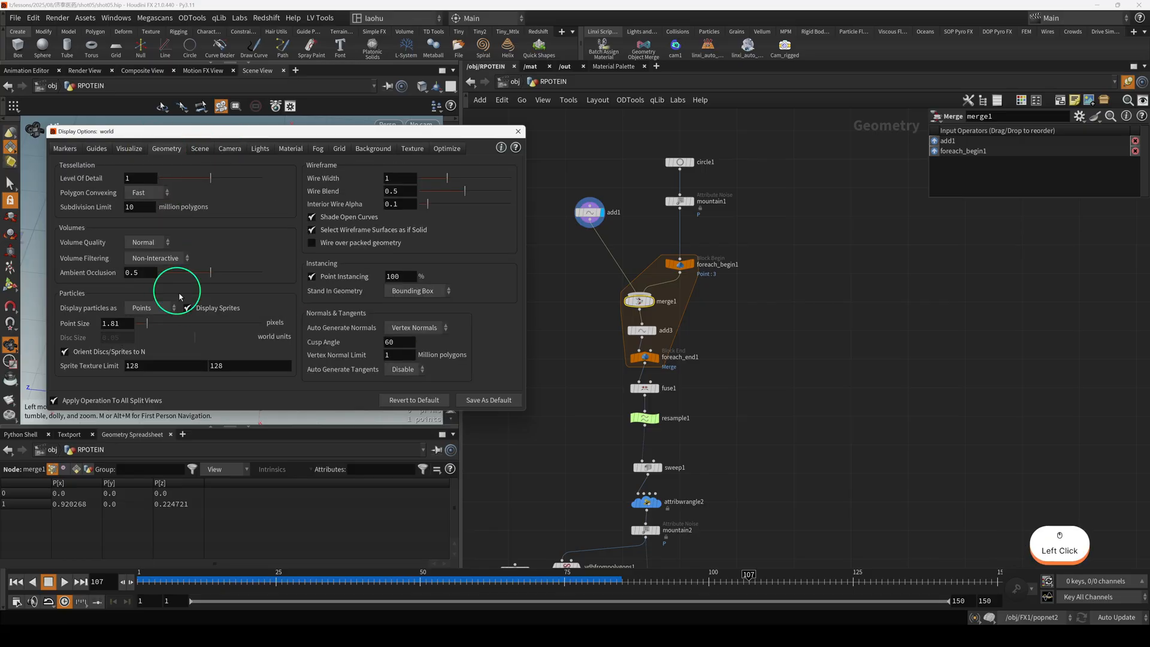
click(518, 132)
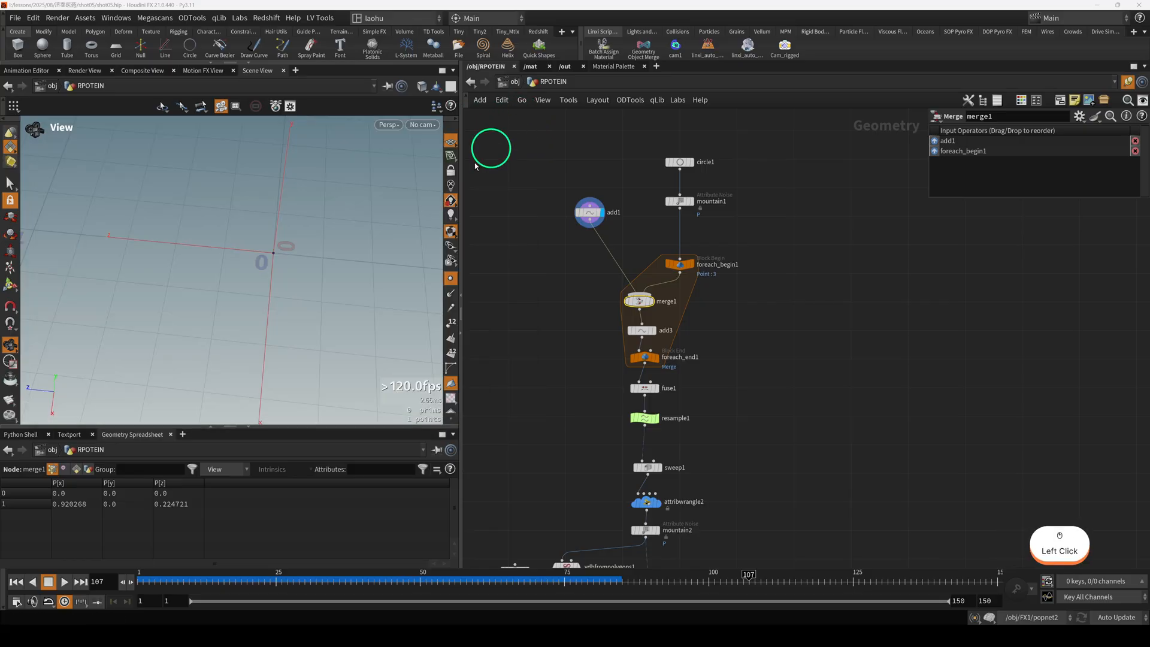
Display merge1 and then add3 to view the line built between the two merged points.
key(h)
drag(304, 270, 300, 283)
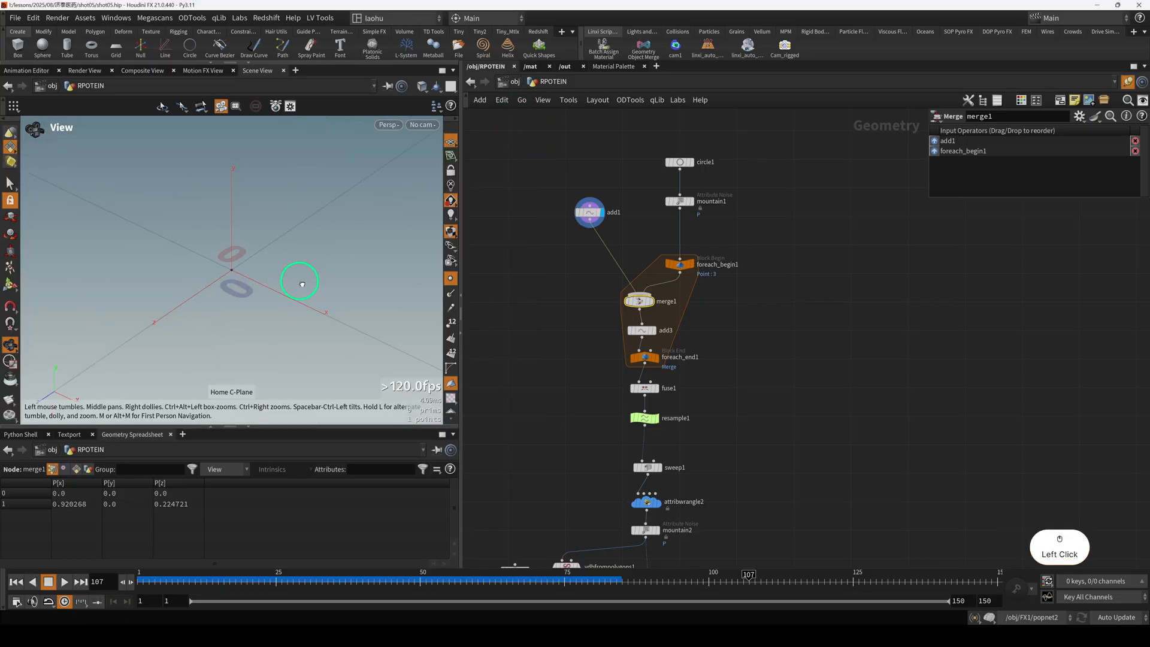
key(r)
key(h)
click(644, 329)
key(r)
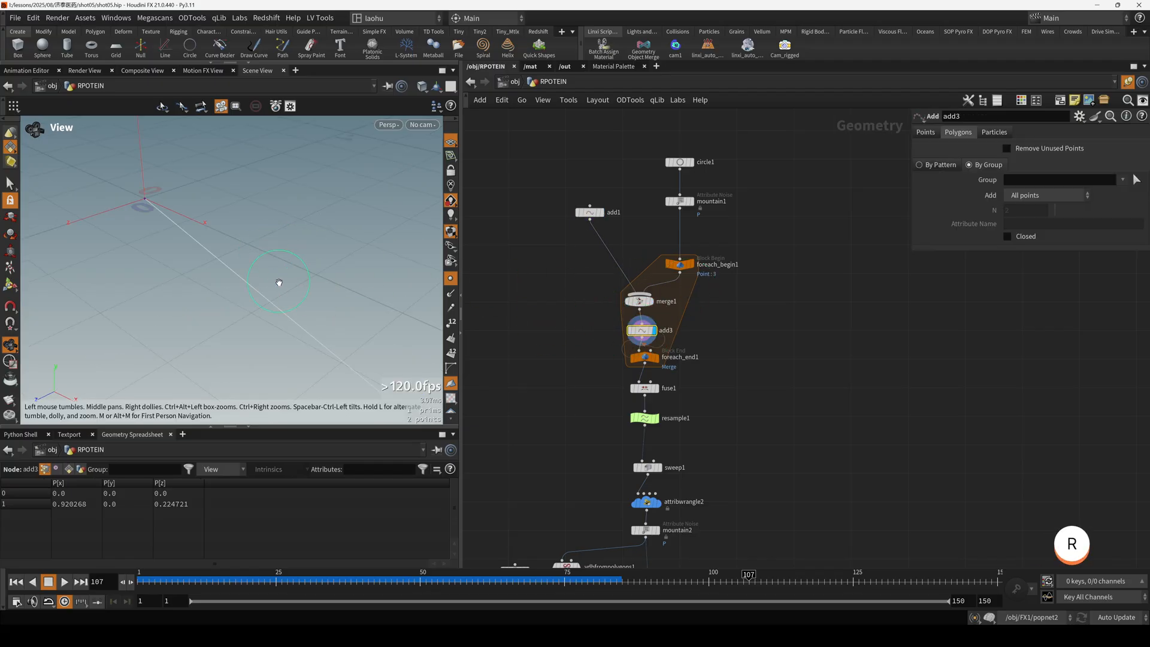
drag(279, 282, 228, 264)
Display foreach_end1 and then fuse1 to examine the branches collected from the loop and their fused points.
click(644, 357)
key(r)
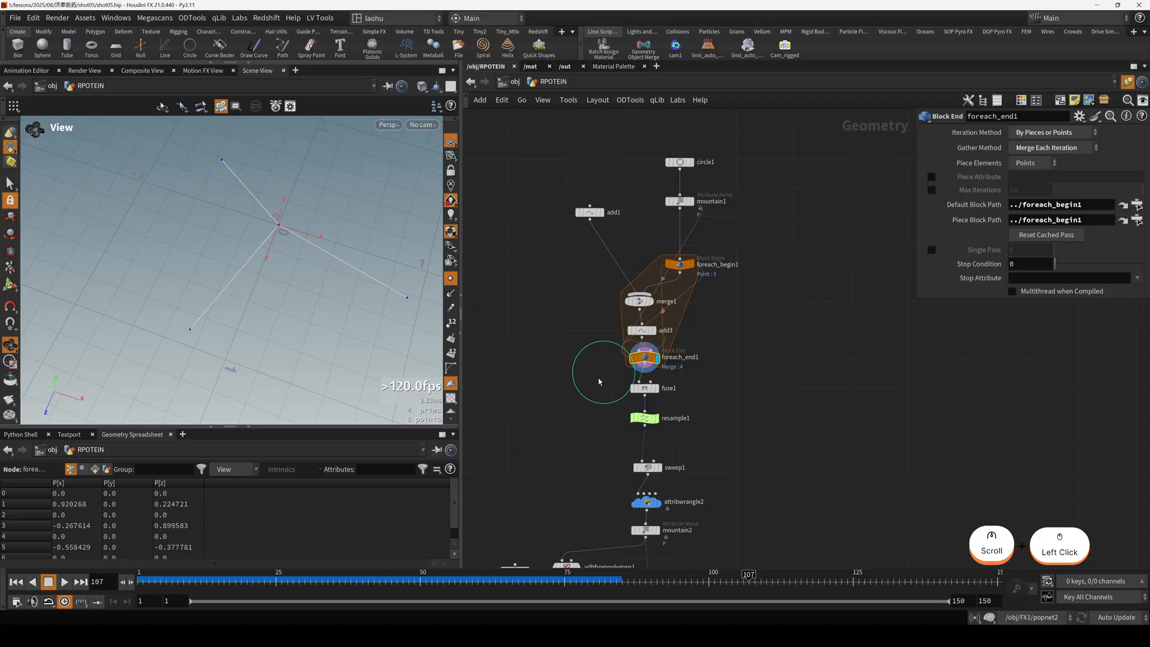
middle_drag(598, 380, 597, 366)
click(668, 374)
key(r)
middle_drag(672, 380, 683, 336)
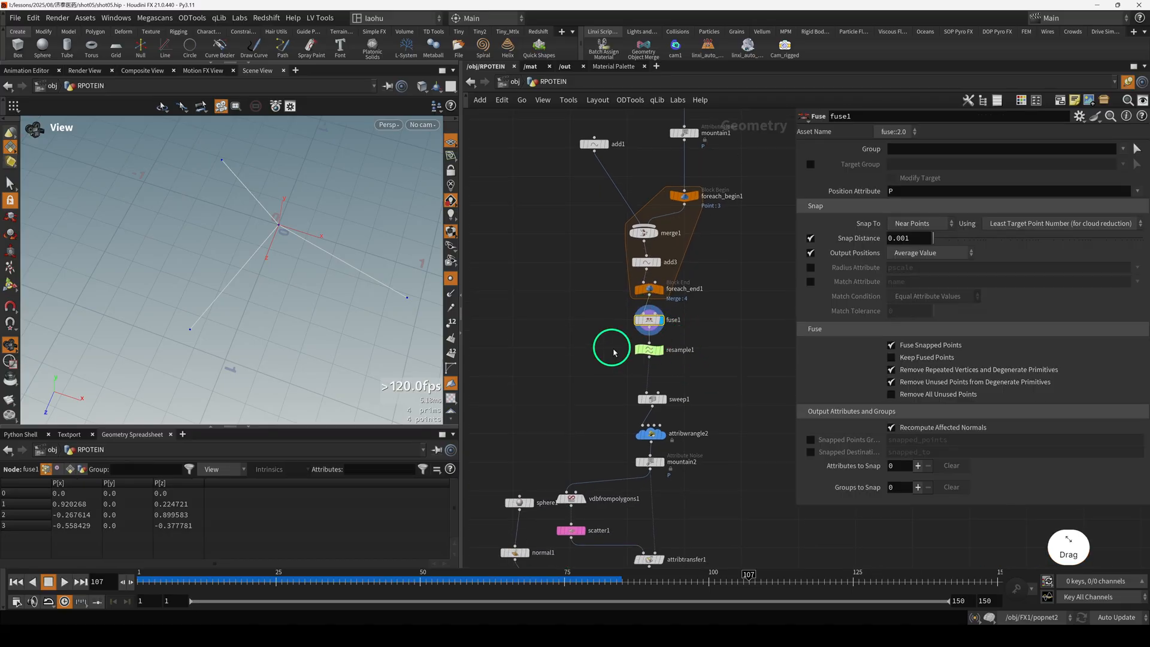
Display the resample1 node to examine how the three branches are subdivided.
click(651, 351)
key(r)
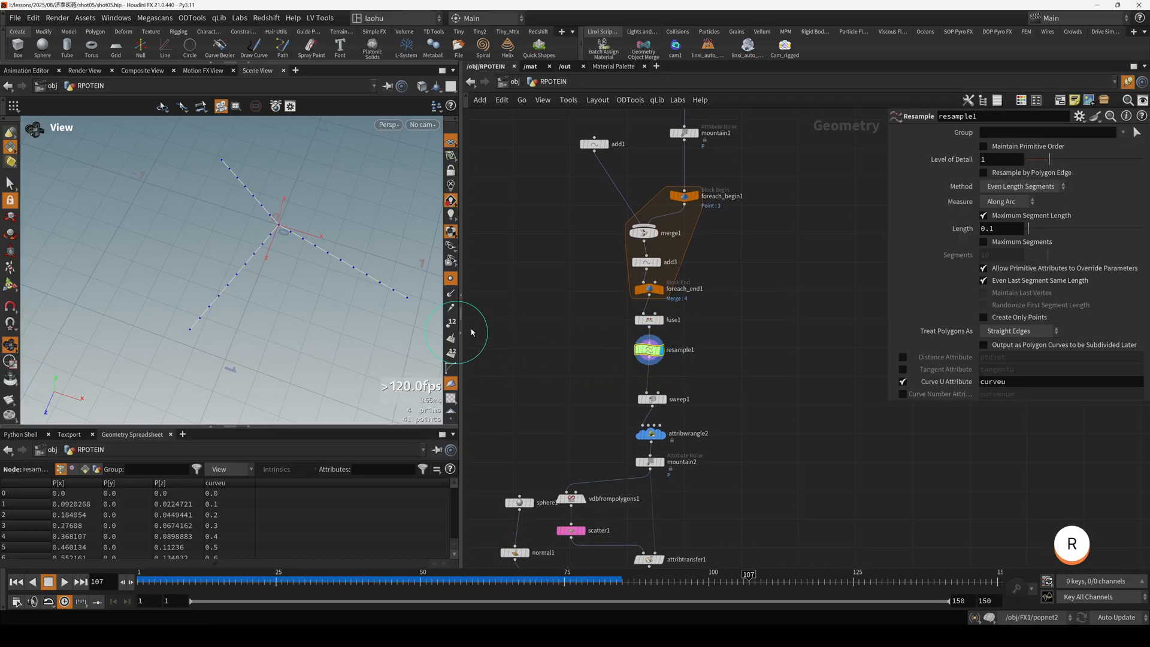
middle_drag(606, 389, 595, 350)
drag(356, 275, 355, 236)
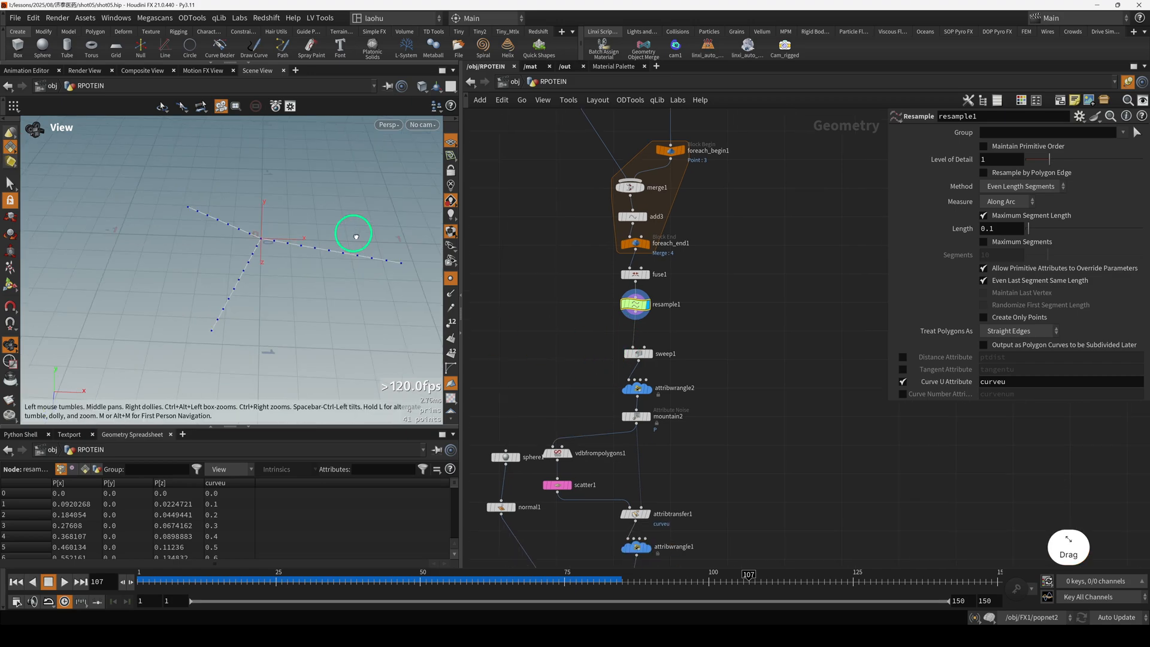
Display sweep1's round tubes, and move the sweep1 and attribwrangle2 nodes up closer to resample1.
drag(640, 352, 635, 346)
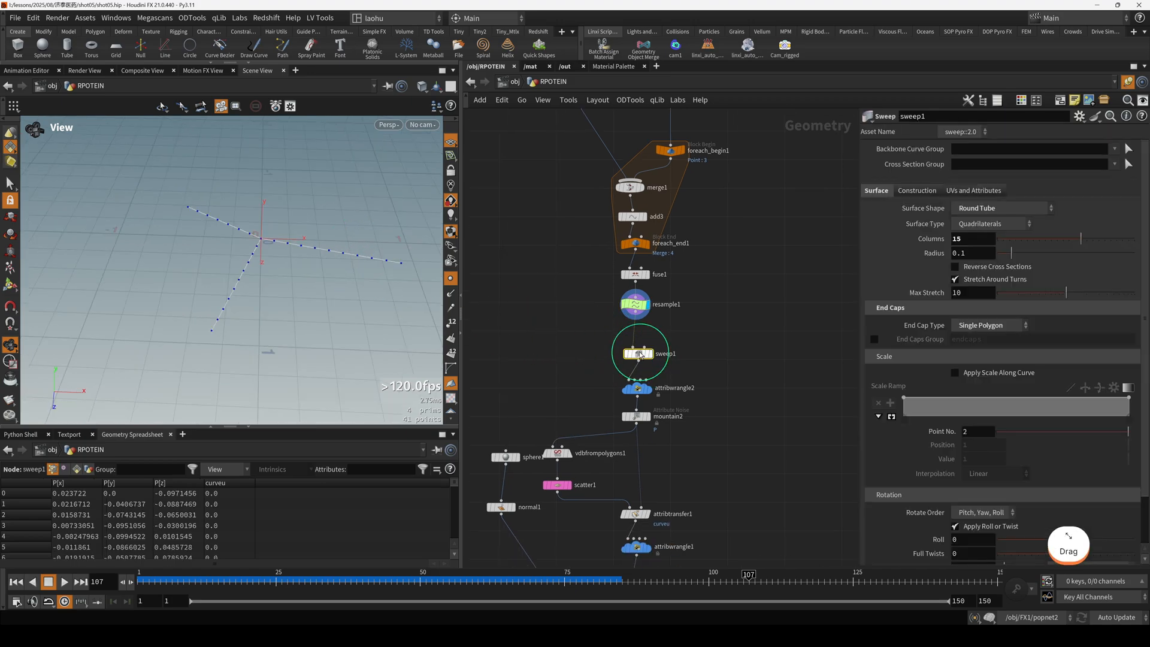
key(r)
click(635, 346)
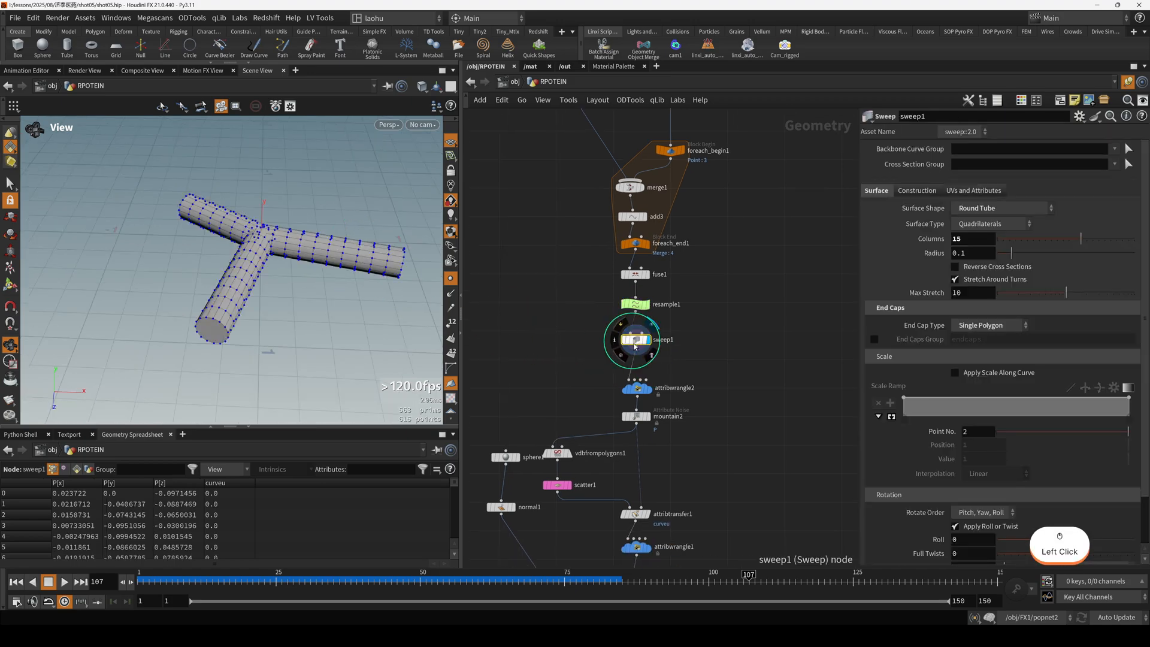
drag(647, 398, 640, 385)
click(639, 385)
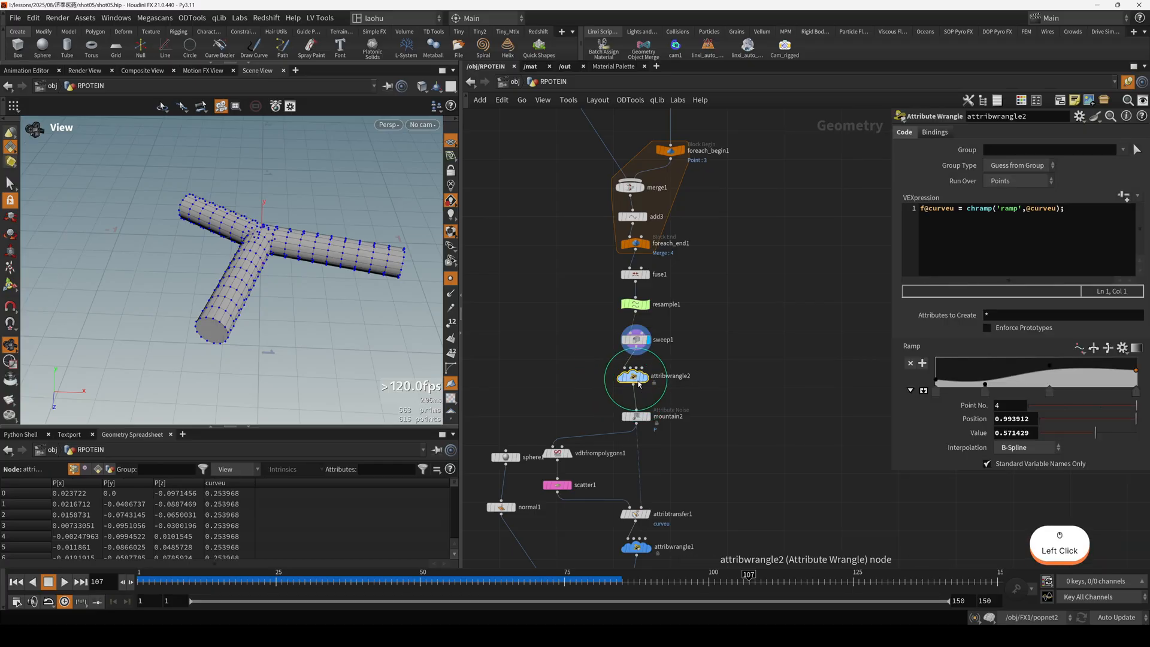
Examine resample1's Curve U Attribute setting, and the chramp expression and ramp on attribwrangle2.
click(639, 308)
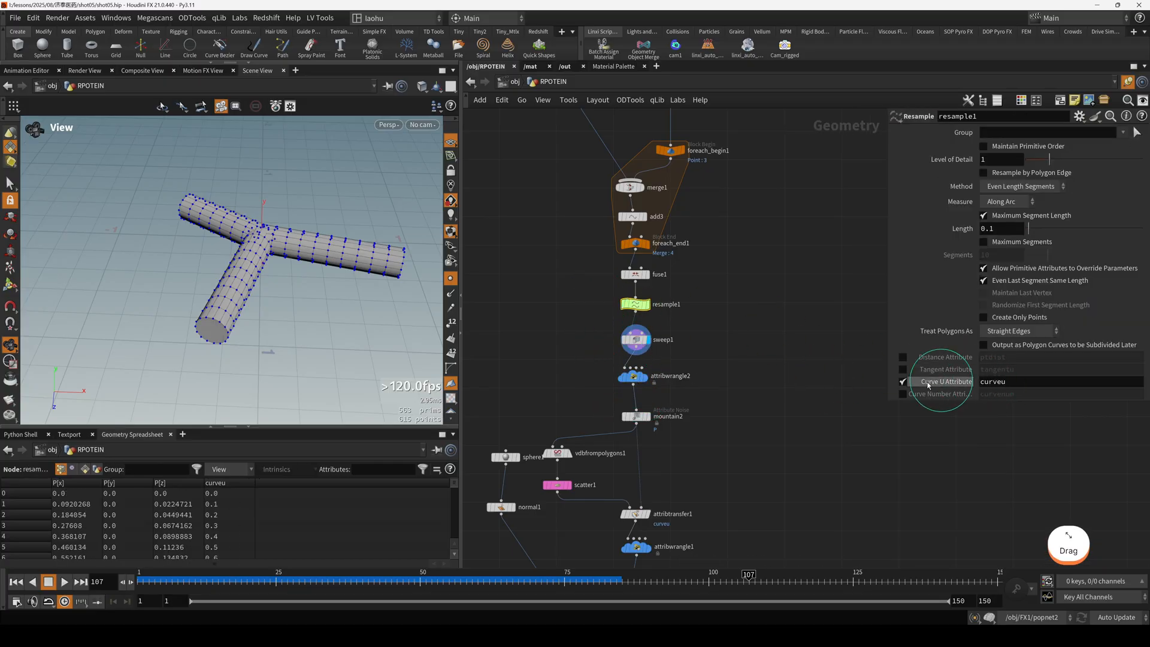
click(634, 378)
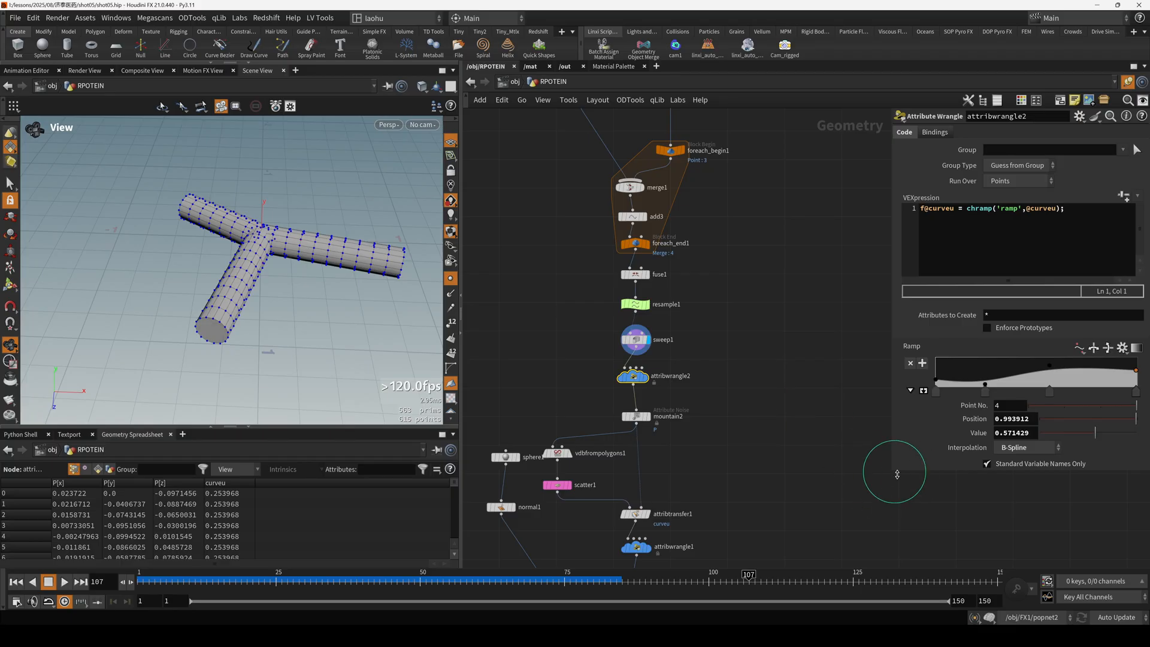
drag(895, 475, 834, 476)
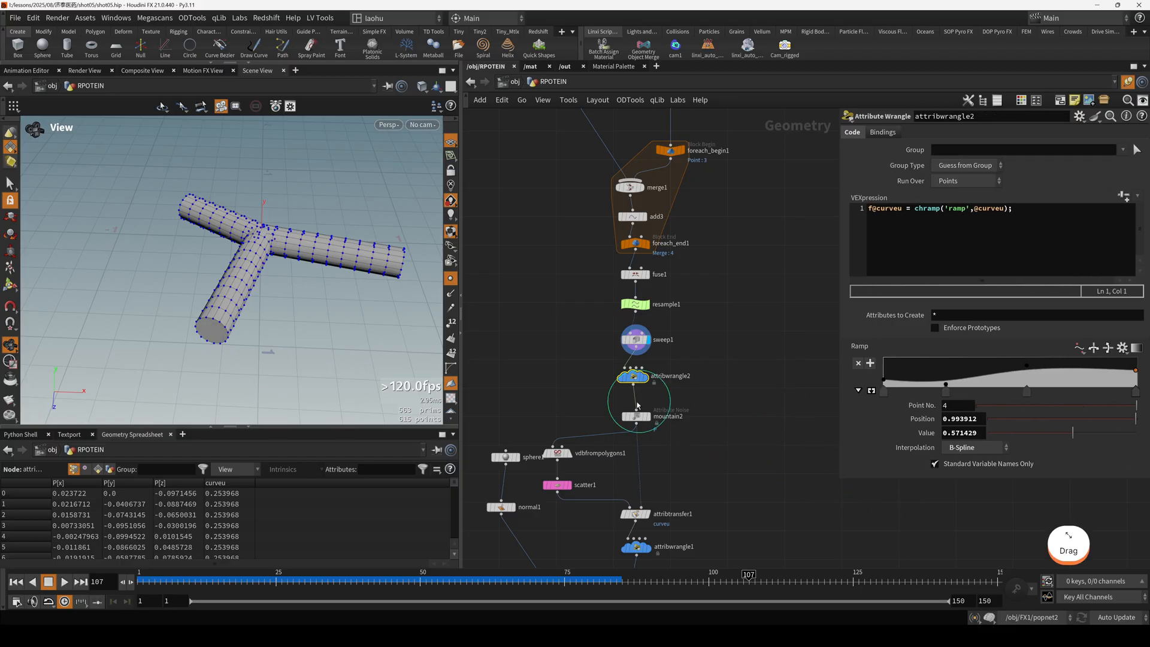
Display attribwrangle2 with its curveu point attribute visualized in color, and turn off the viewport's point display.
key(r)
drag(248, 229, 248, 307)
scroll(258, 258, up, 1)
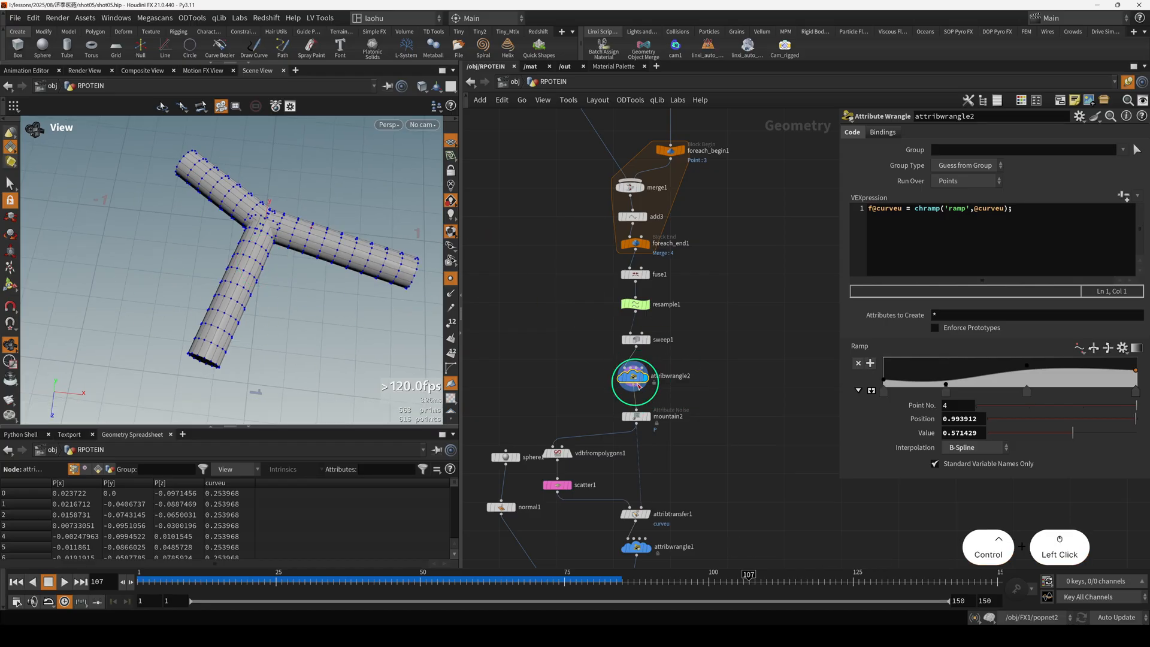
ctrl+middle_drag(633, 376, 430, 344)
click(347, 400)
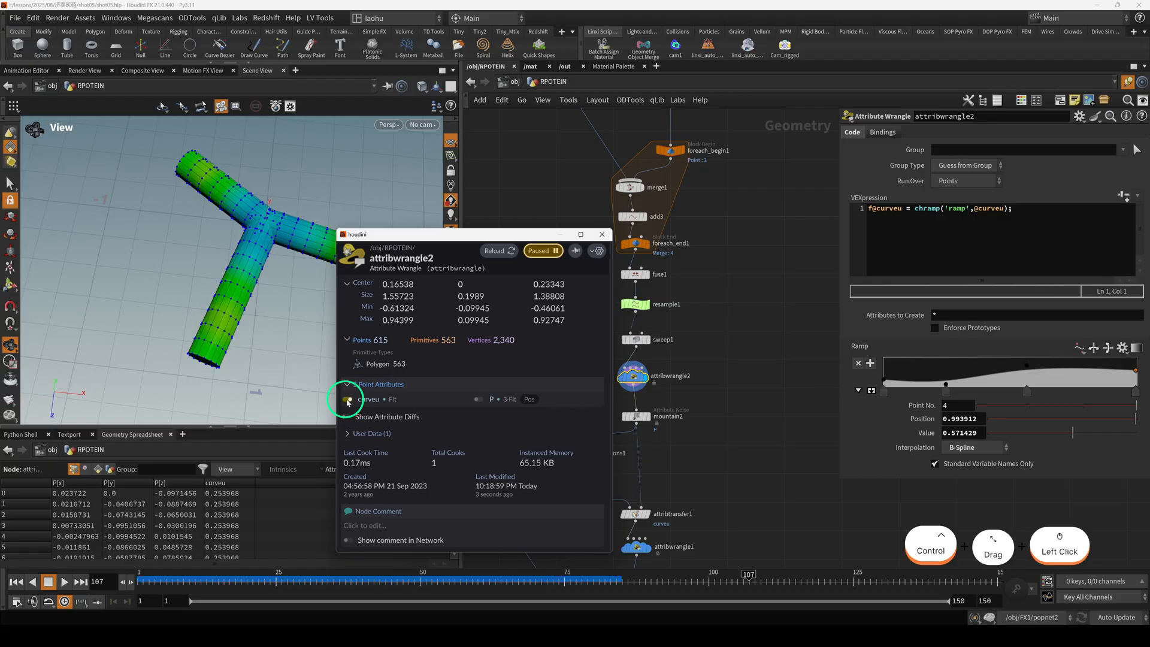
drag(453, 237, 722, 183)
click(451, 278)
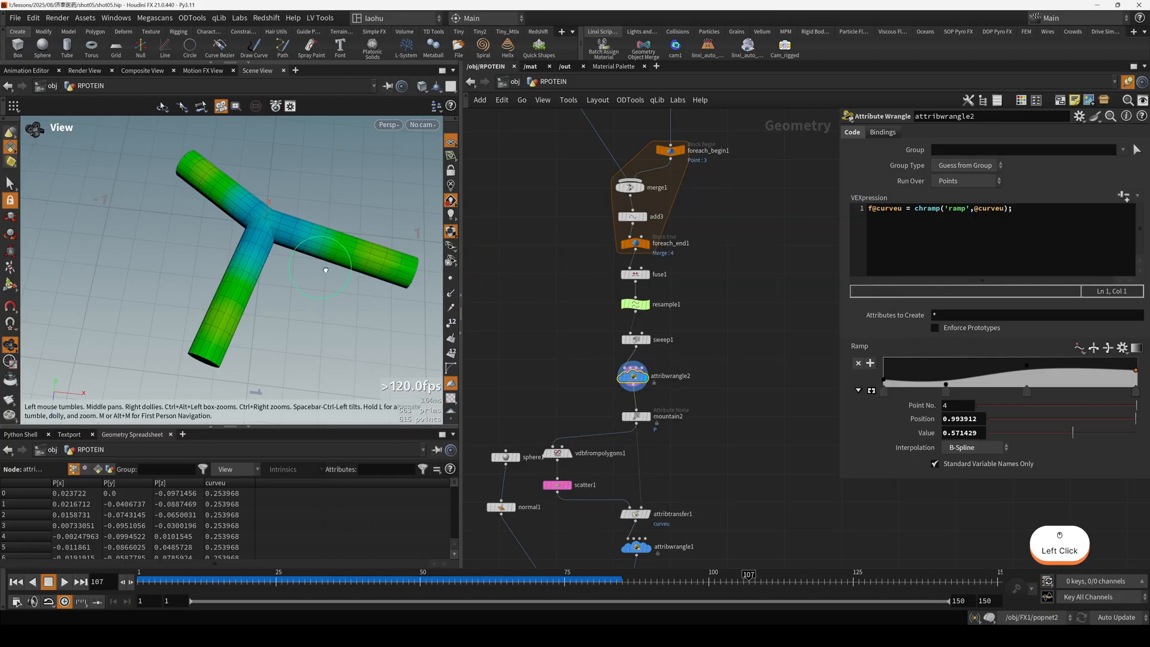
drag(363, 265, 352, 288)
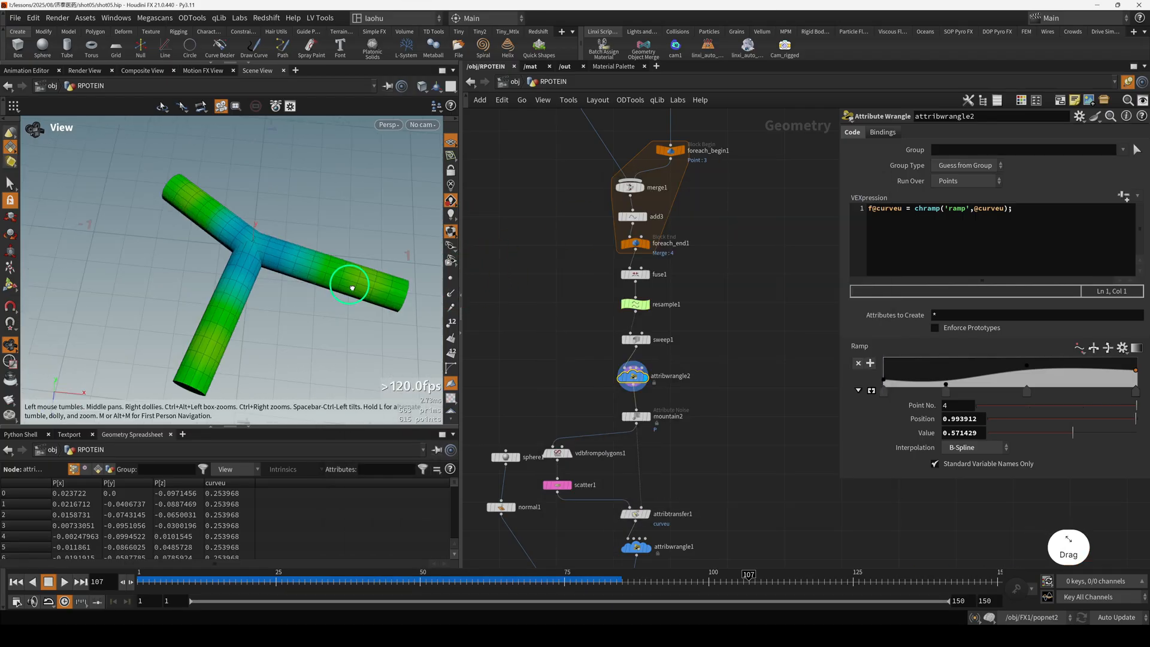
drag(266, 309, 304, 270)
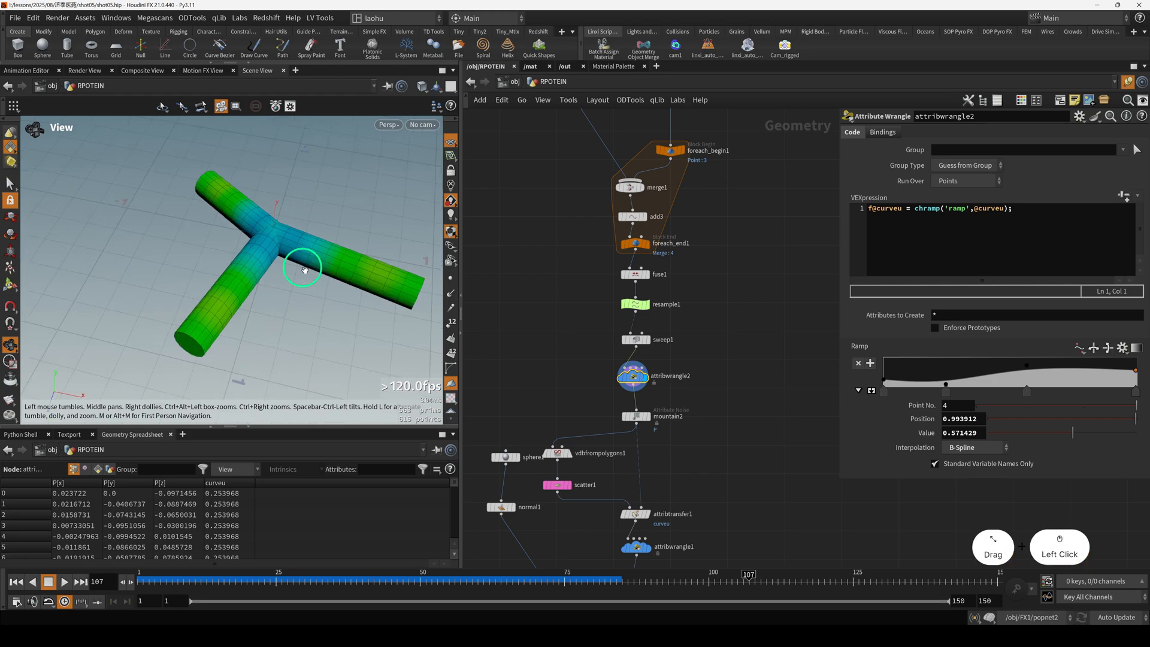
Display the mountain2 node and examine how its curveu-blended noise deforms the tube branches.
click(636, 416)
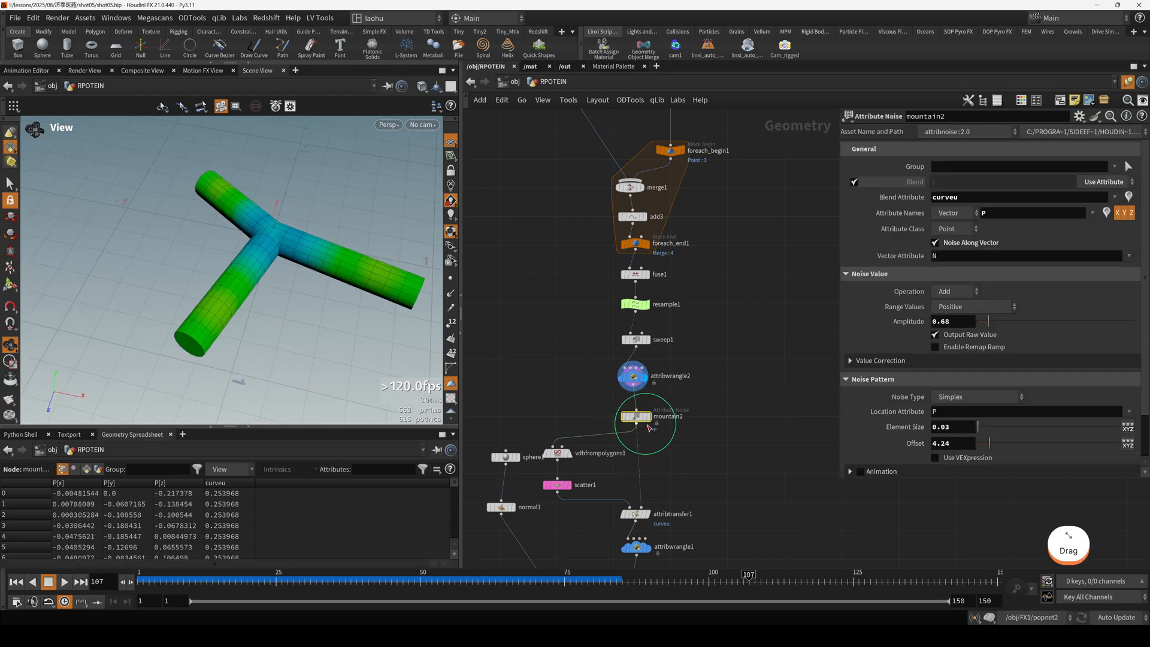
key(r)
scroll(321, 249, down, 5)
click(672, 420)
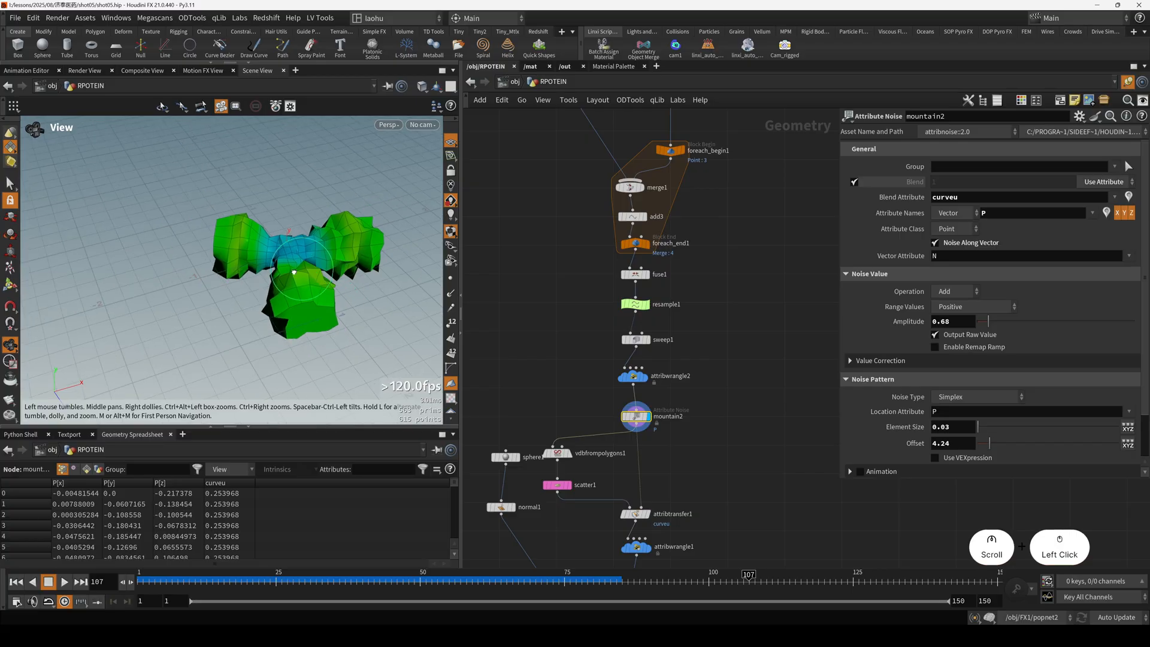
middle_drag(681, 426, 686, 362)
drag(653, 331, 656, 332)
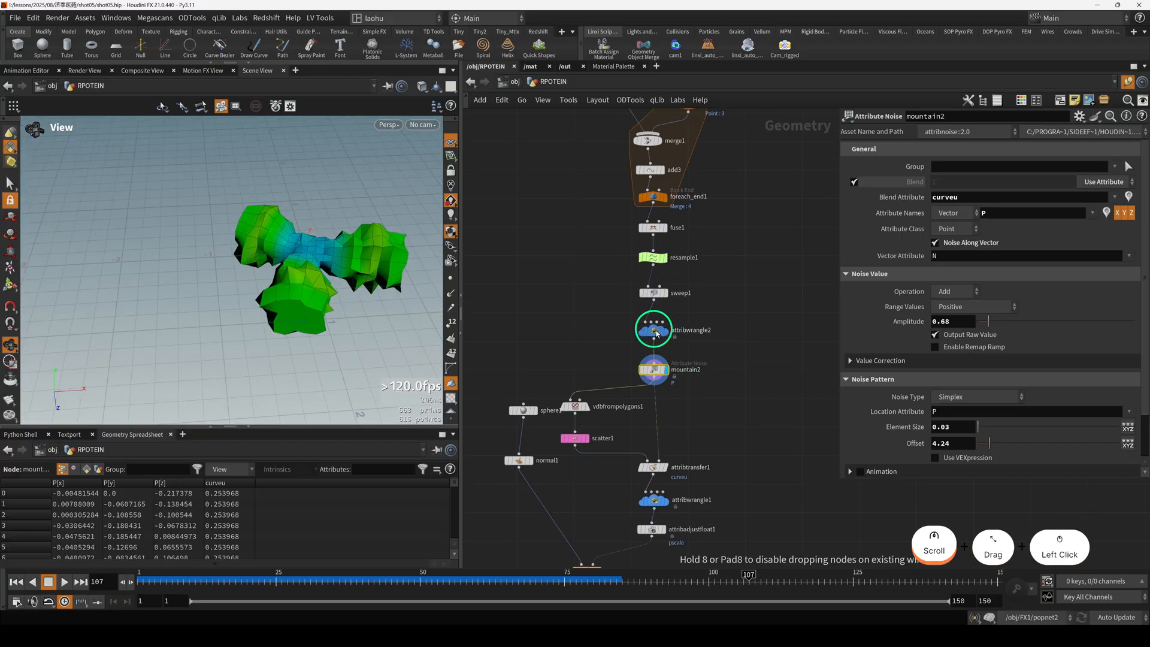
Display the vdbfrompolygons1 fog volume, followed by the points that scatter1 distributes inside it.
middle_drag(599, 364, 635, 288)
scroll(659, 347, up, 2)
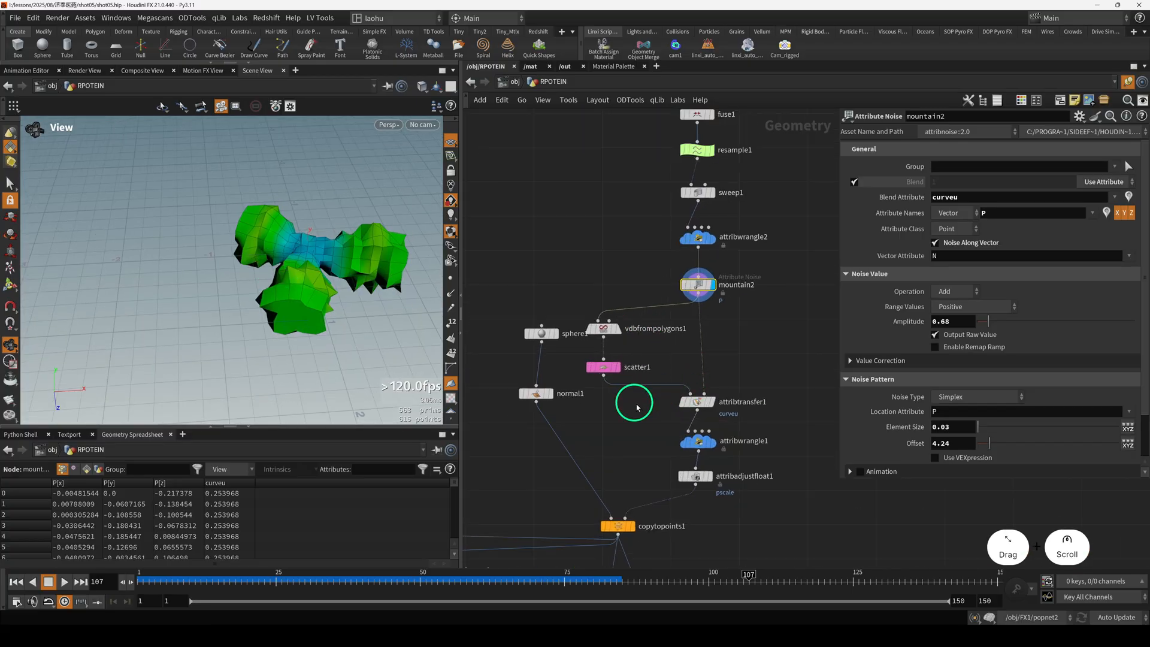
click(603, 329)
key(r)
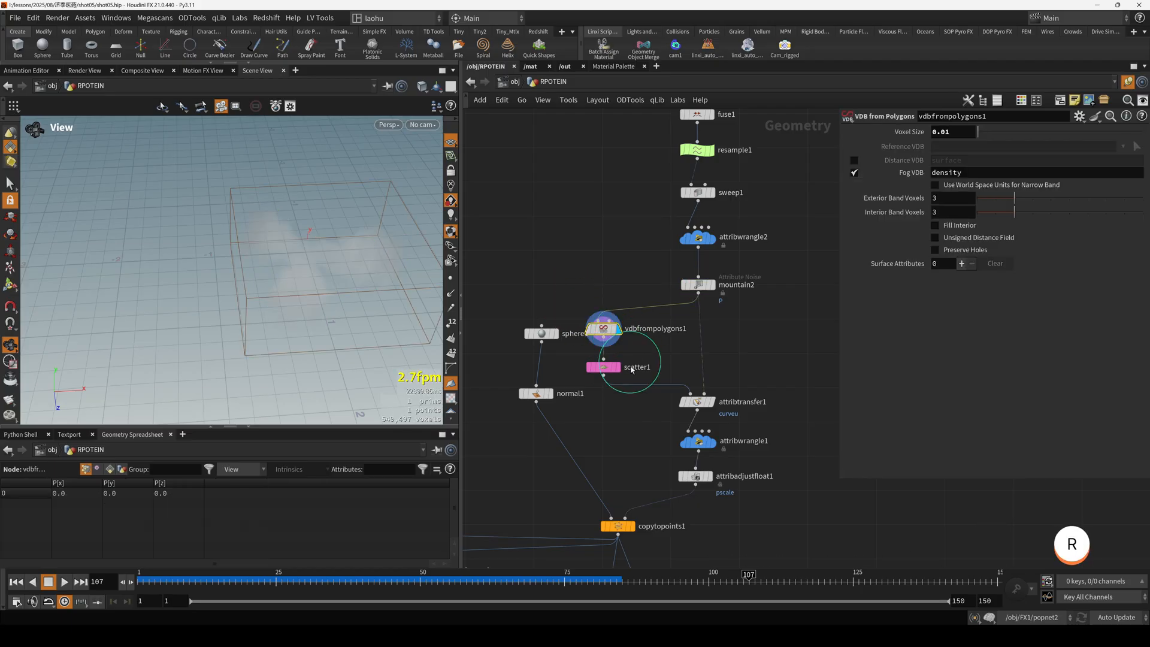
click(606, 368)
key(r)
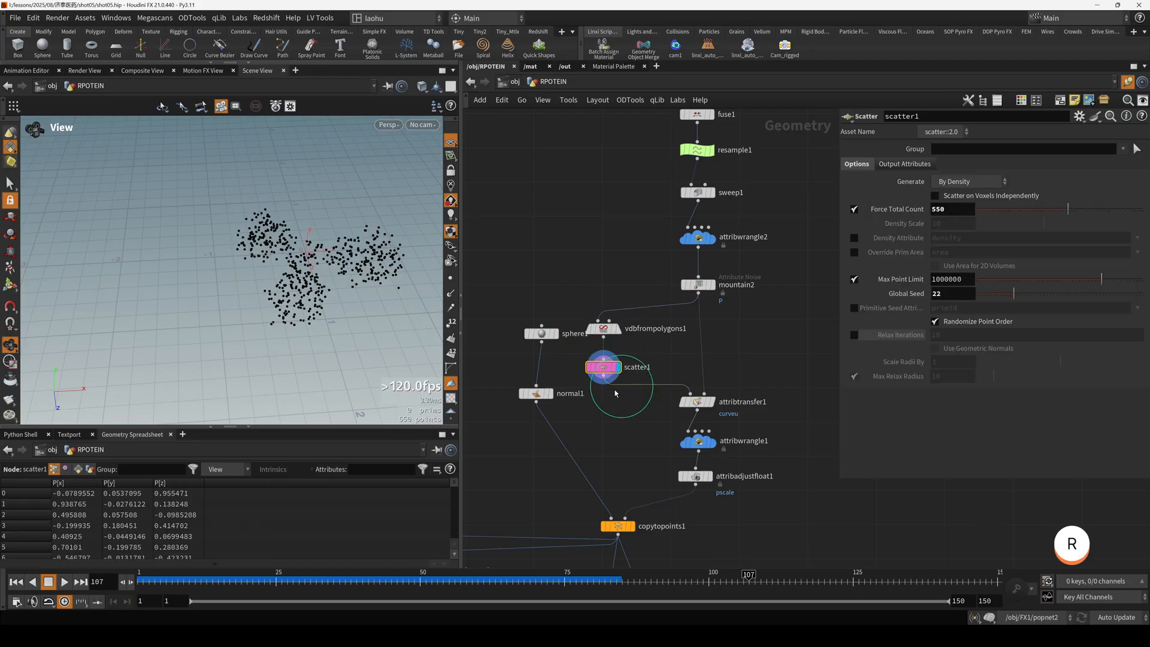
drag(413, 297, 350, 324)
Display attribtransfer1 and examine the curveu attribute transferred from the mesh onto the scattered points.
click(696, 401)
key(r)
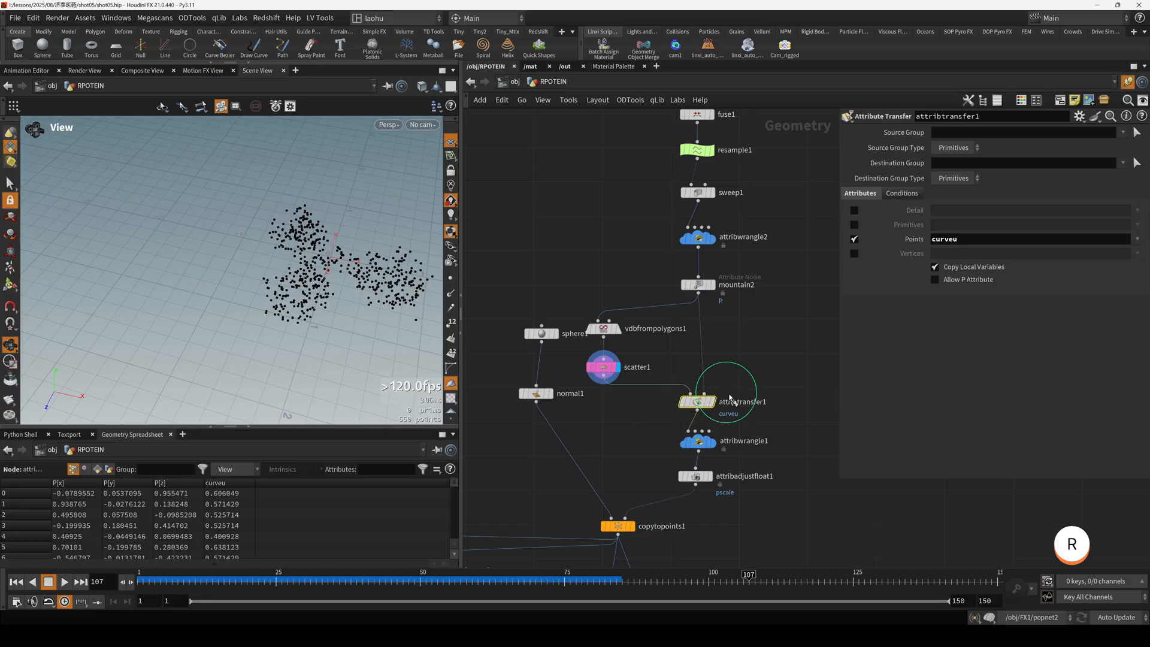
scroll(700, 345, up, 3)
scroll(657, 309, down, 3)
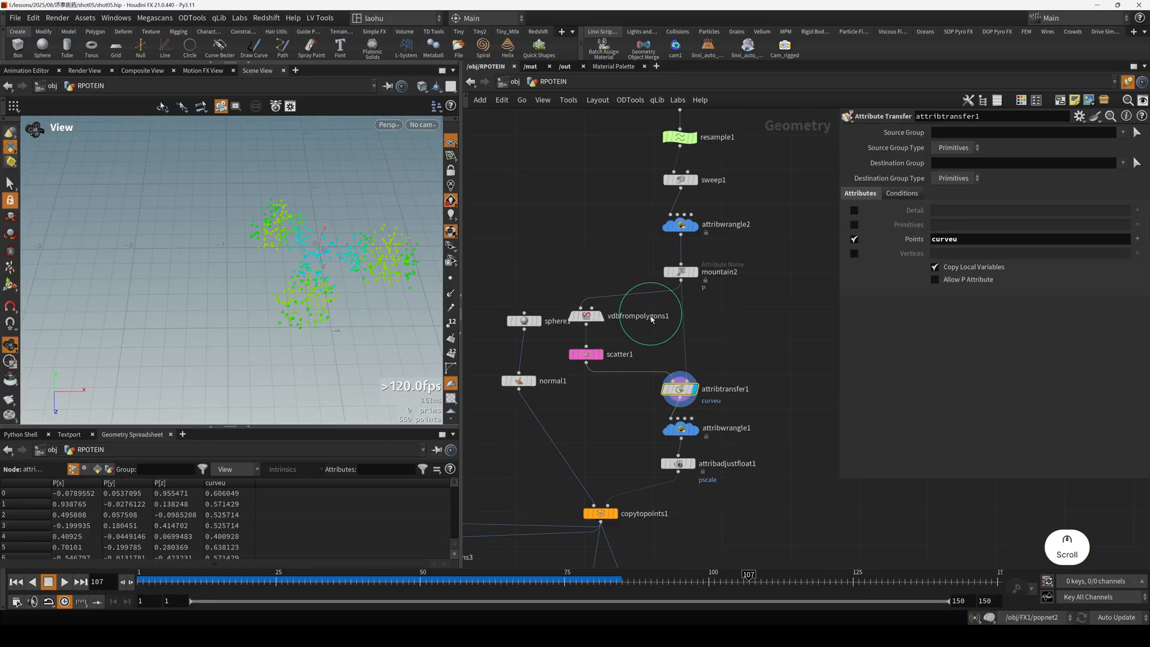
drag(273, 290, 296, 324)
middle_drag(626, 441, 625, 412)
Display attribwrangle1 and examine its curveu ramp, pscale and random aa expressions alongside the colored points.
drag(643, 385, 704, 414)
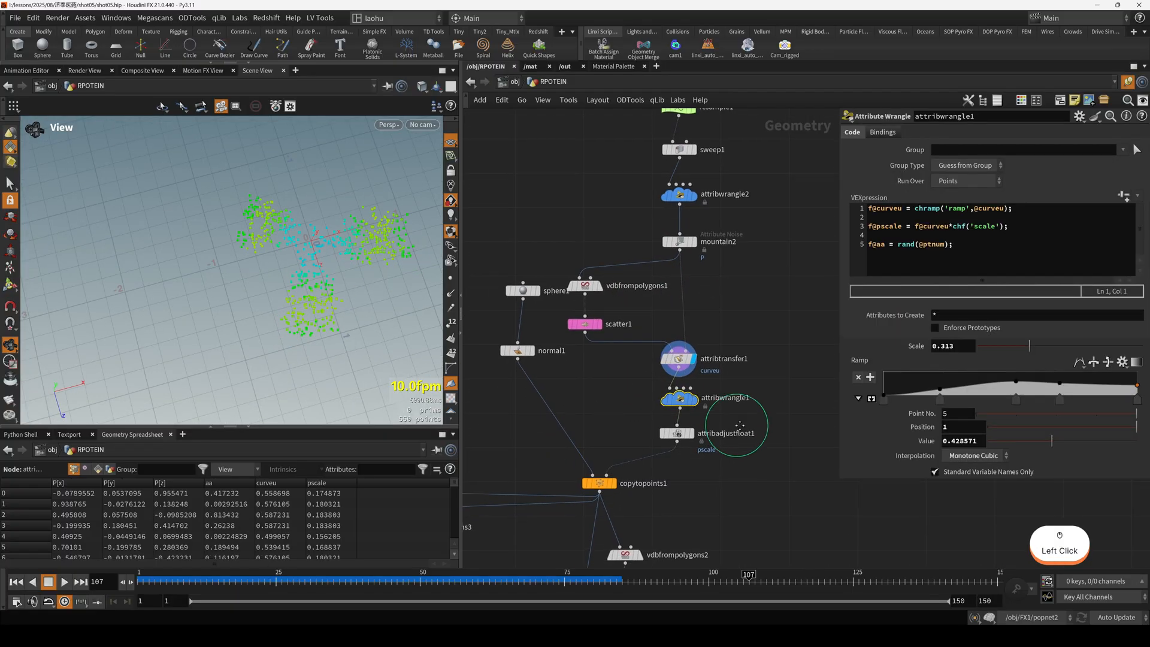
middle_drag(726, 441, 745, 359)
key(r)
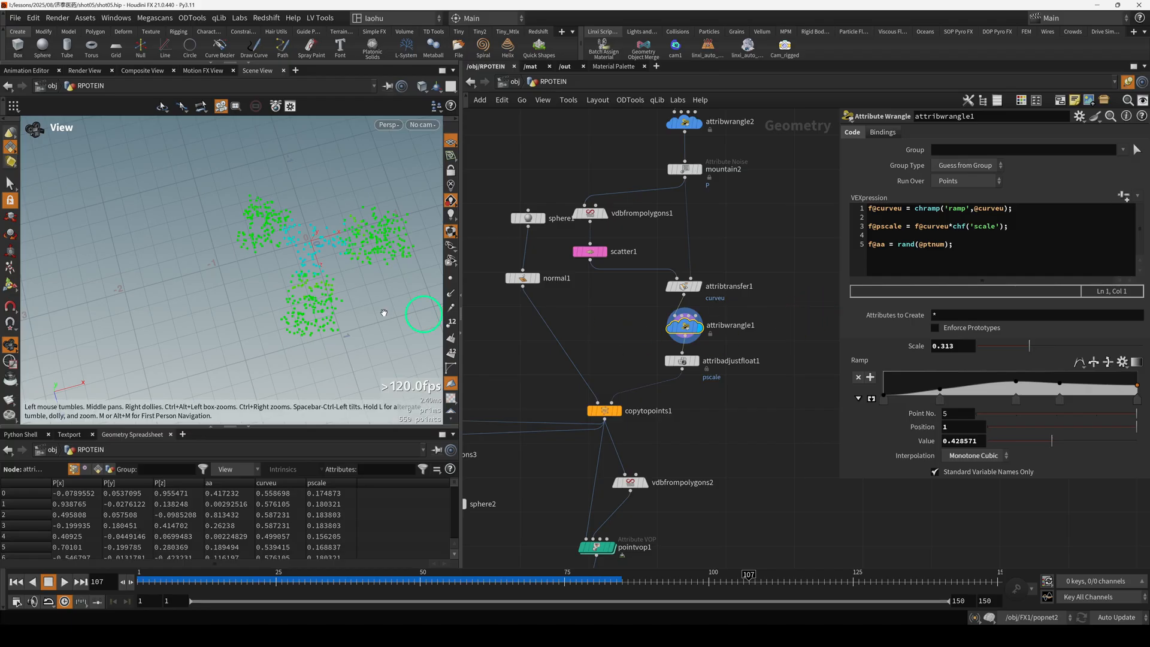
scroll(307, 283, up, 5)
mouse_move(326, 294)
mouse_down()
mouse_move(338, 289)
mouse_move(309, 284)
mouse_up()
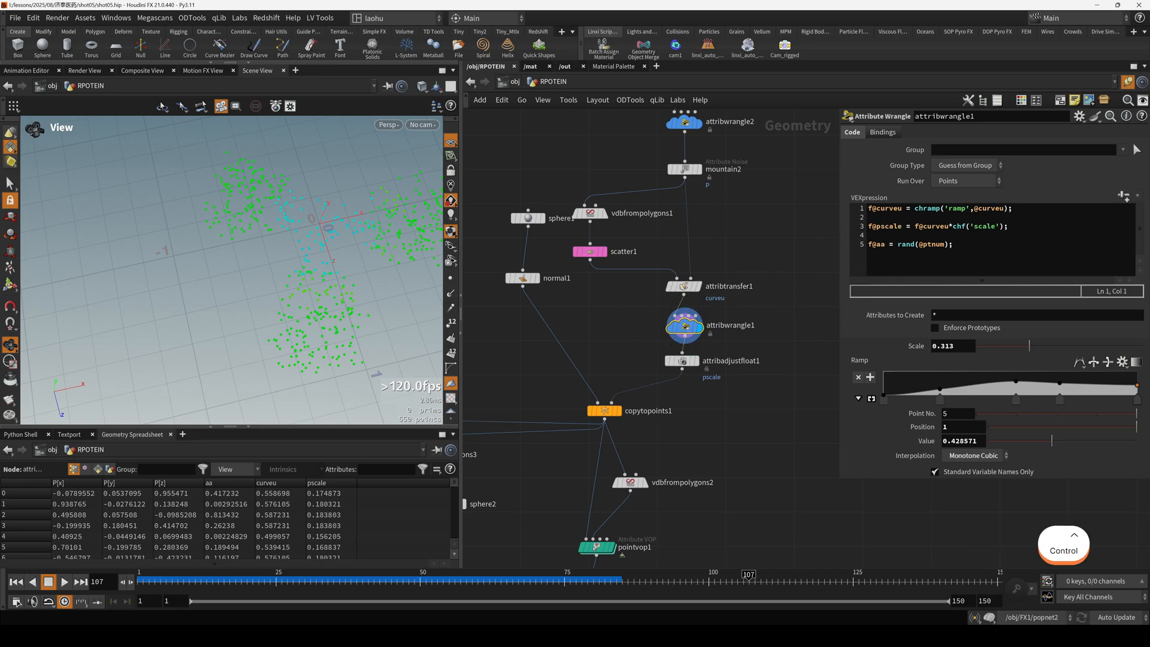
In attribwrangle1's node info, turn off the curveu visualization and briefly preview the aa attribute in color.
ctrl+drag(630, 324, 605, 331)
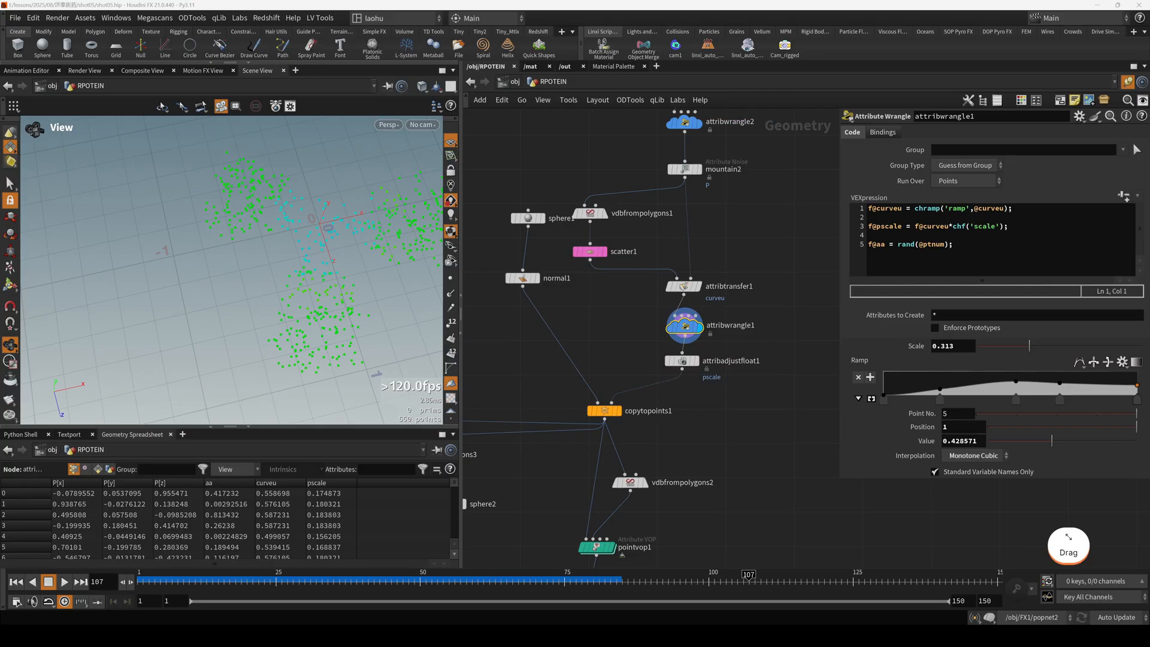
ctrl+click(684, 330)
drag(685, 331, 668, 332)
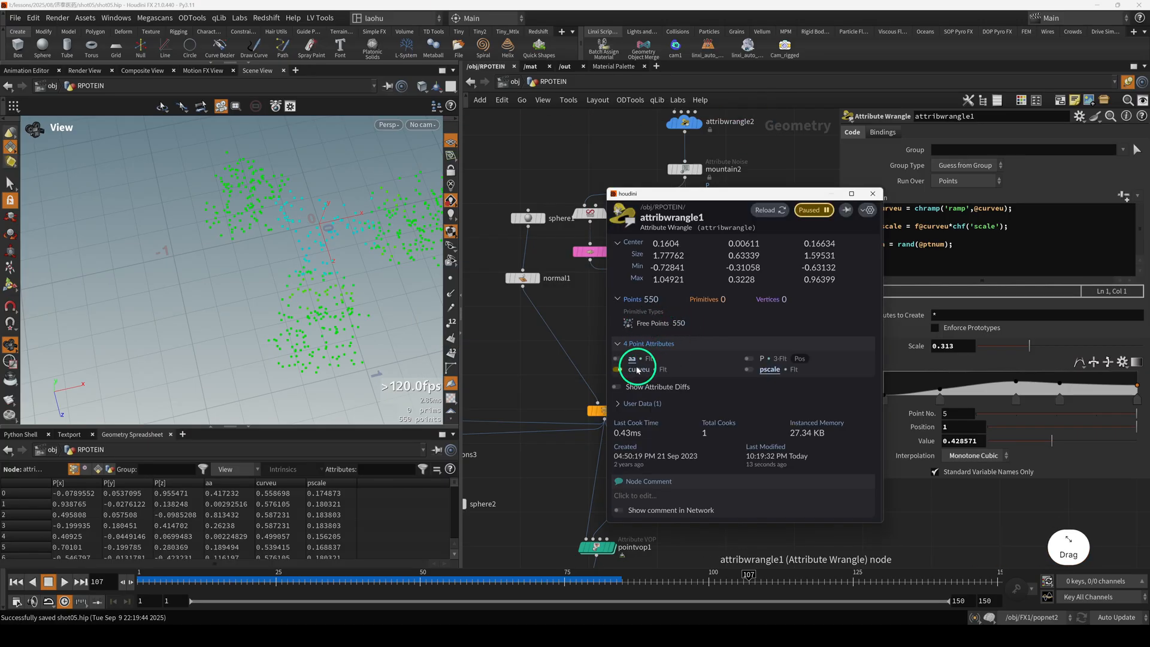
click(617, 369)
click(617, 359)
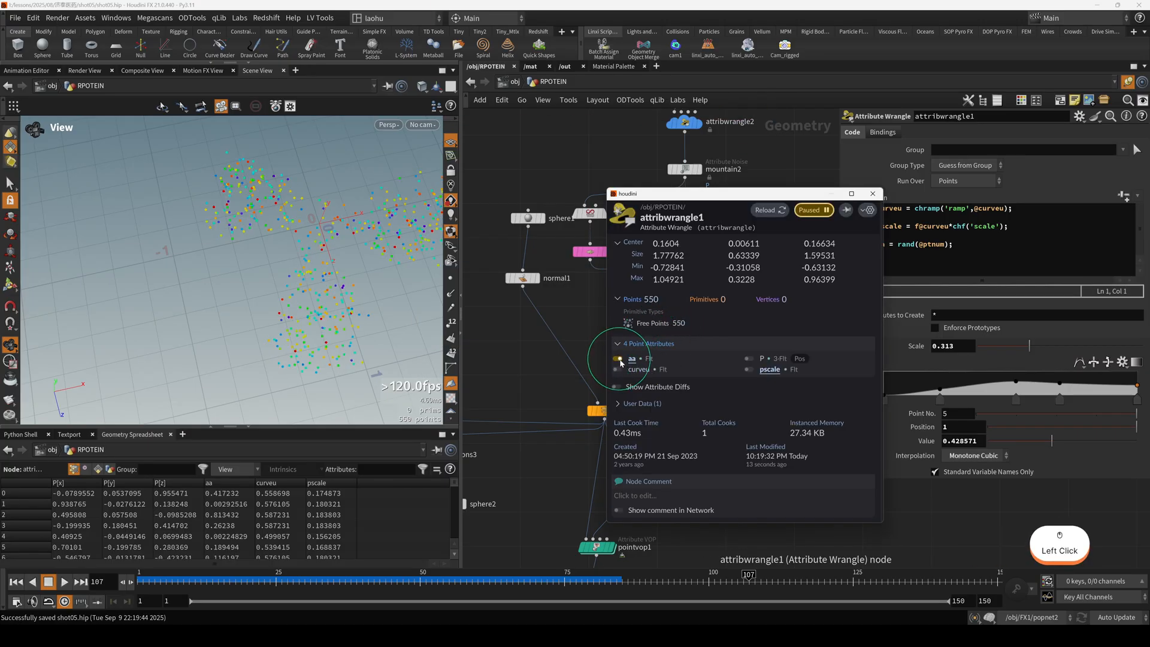
click(617, 358)
click(818, 383)
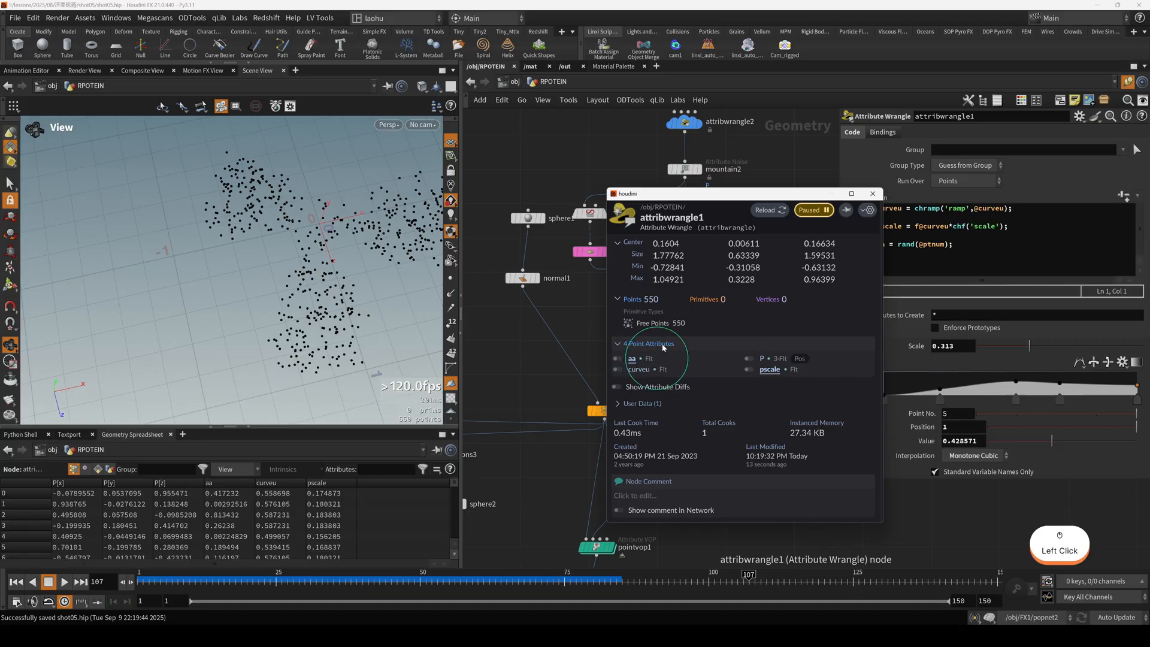
drag(741, 202, 602, 170)
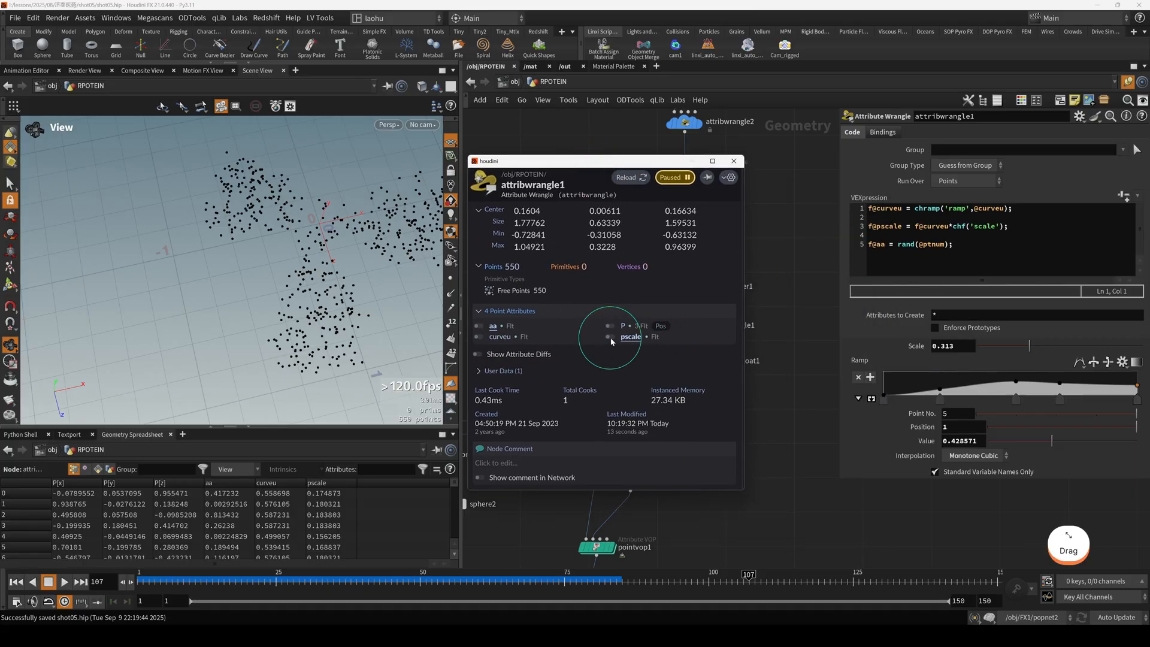
click(740, 161)
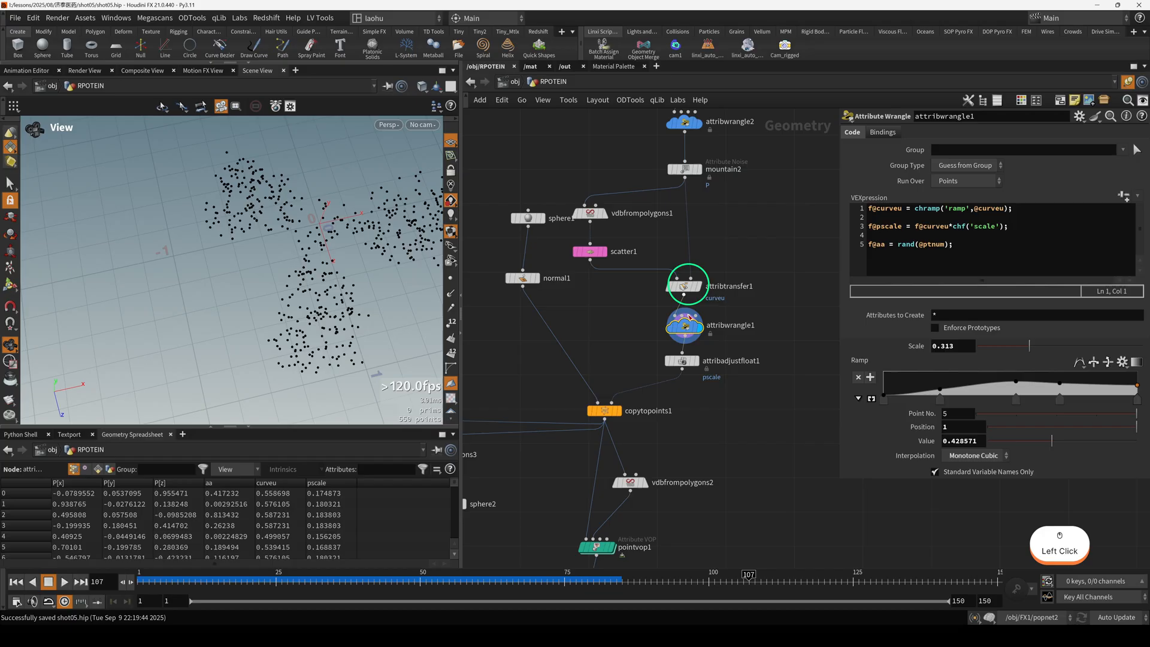
Display attribadjustfloat1 and examine the noise settings that multiply pscale, enlarging the parameter area to show the noise pattern.
click(682, 370)
key(r)
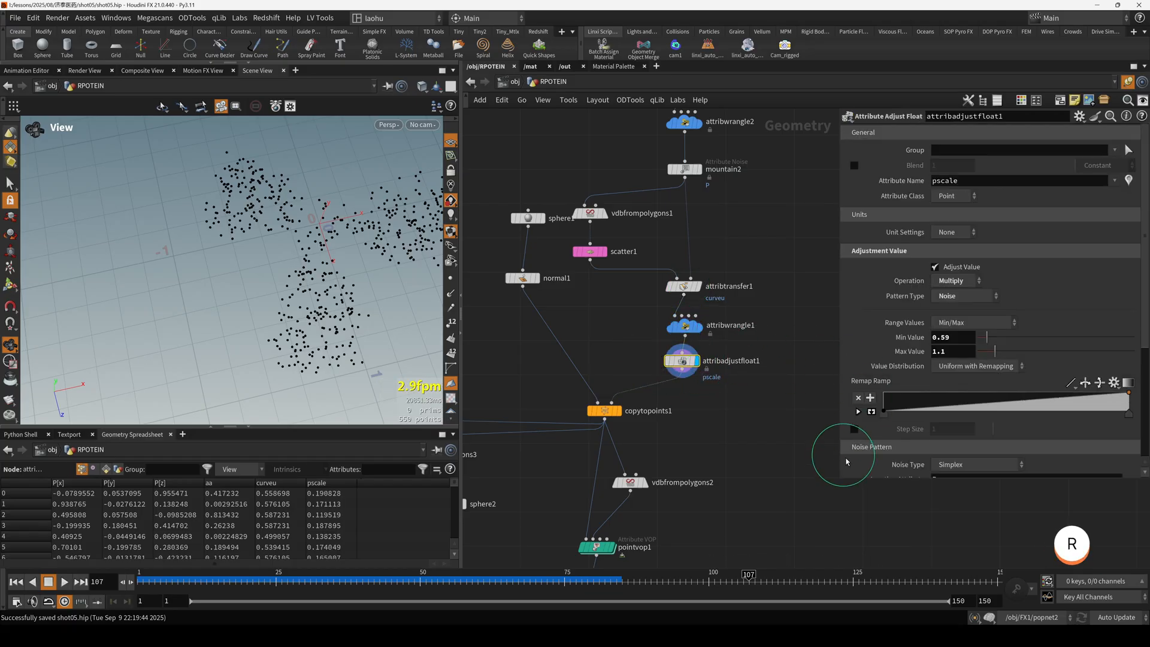
drag(841, 481, 828, 520)
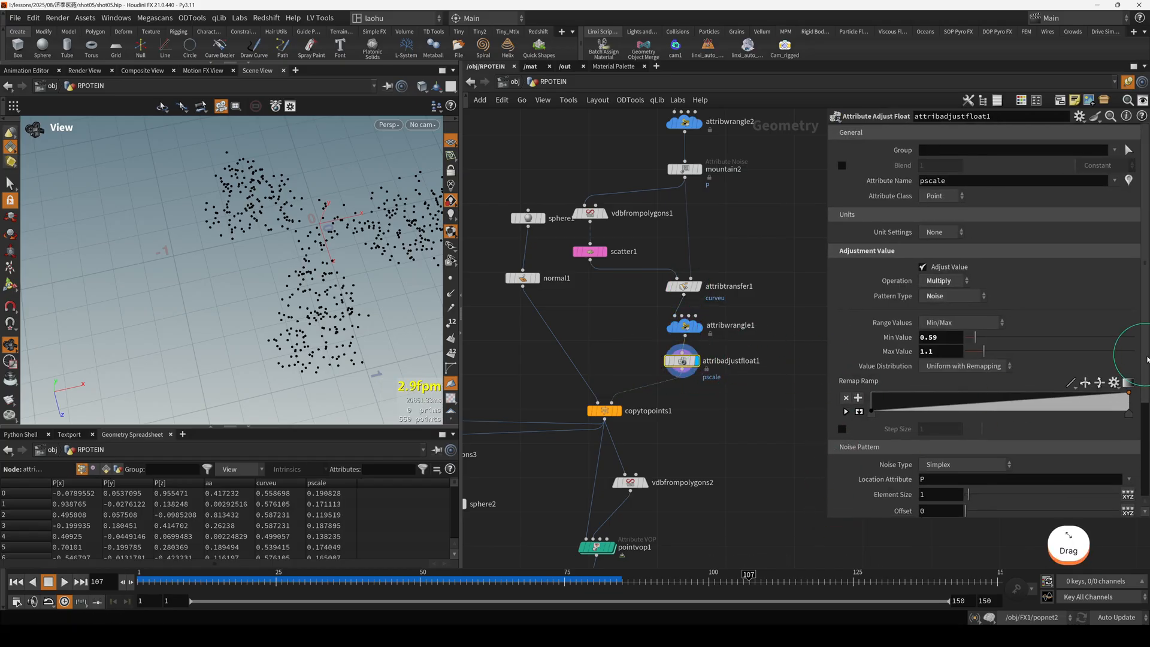
drag(1144, 354, 1144, 394)
middle_drag(679, 436, 693, 402)
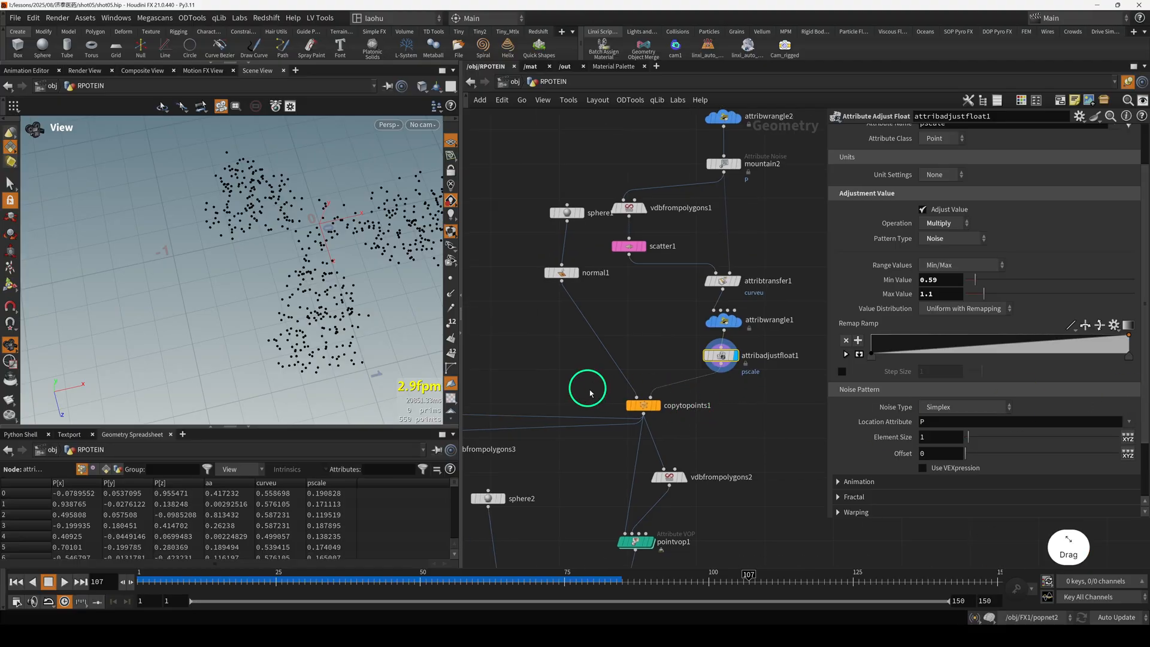
Display copytopoints1's copied spheres and move the normal1 node slightly farther below the sphere node.
click(642, 404)
key(r)
mouse_move(277, 324)
mouse_down()
mouse_move(316, 269)
mouse_move(286, 304)
mouse_move(297, 324)
mouse_up()
key(h)
scroll(333, 269, down, 1)
click(559, 286)
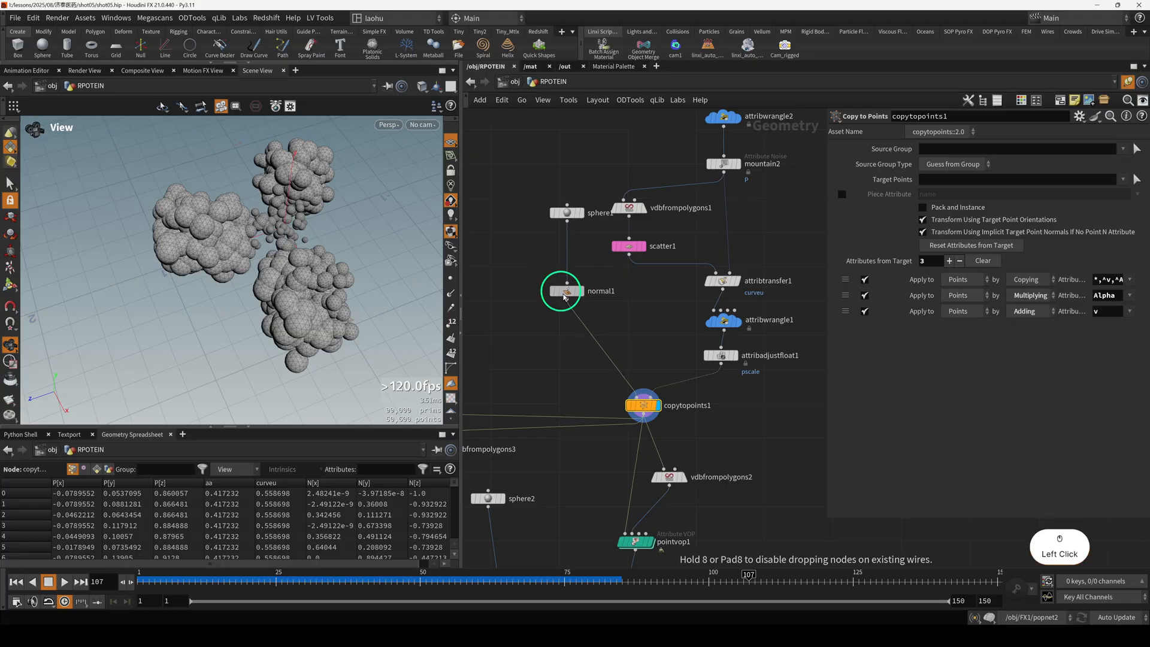
Examine the reference image's three-branched cluster, looking closely at the overlapping spheres of its upper branch.
scroll(562, 323, down, 3)
middle_drag(574, 342, 662, 298)
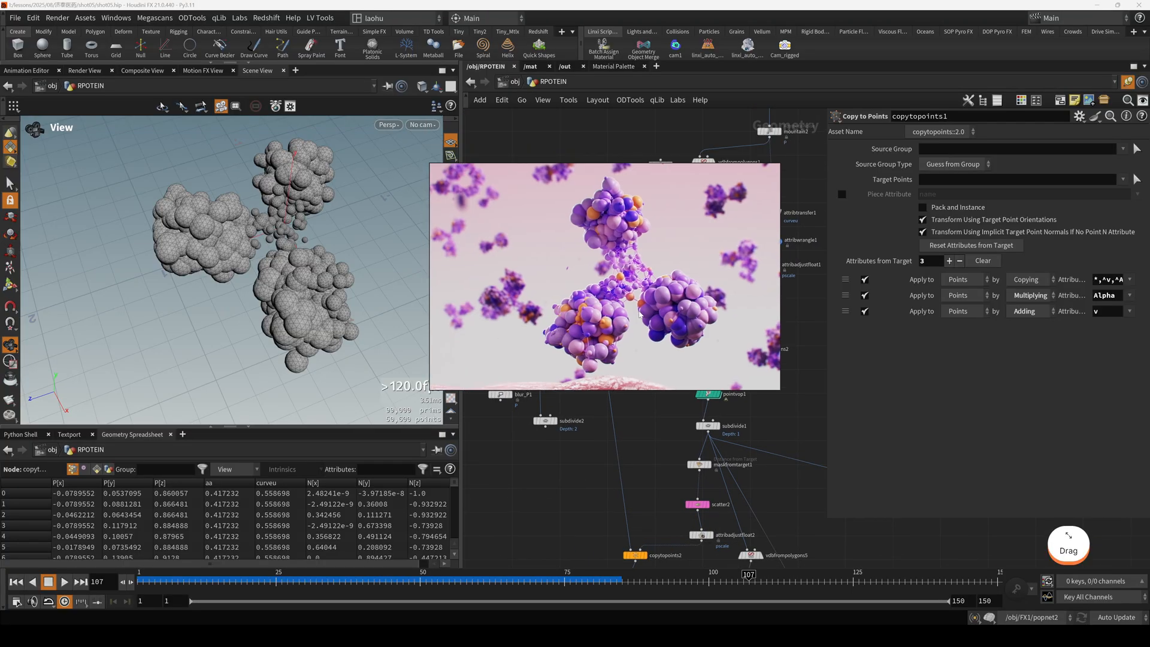
scroll(647, 305, up, 3)
drag(648, 305, 628, 330)
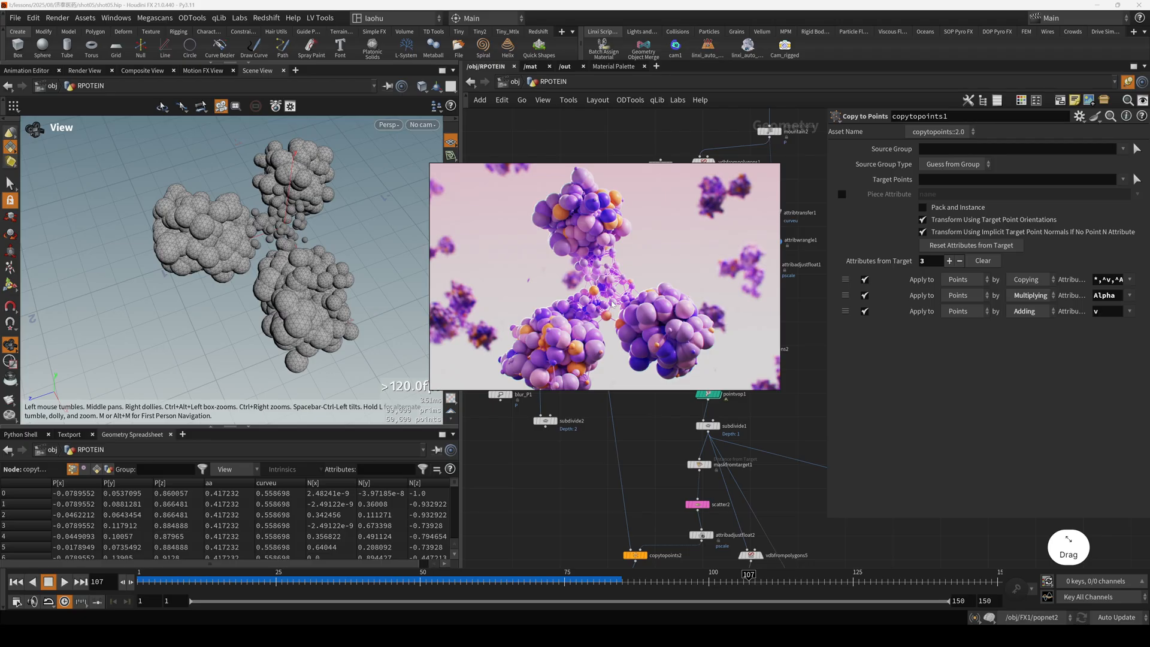
scroll(591, 276, up, 2)
scroll(607, 306, down, 2)
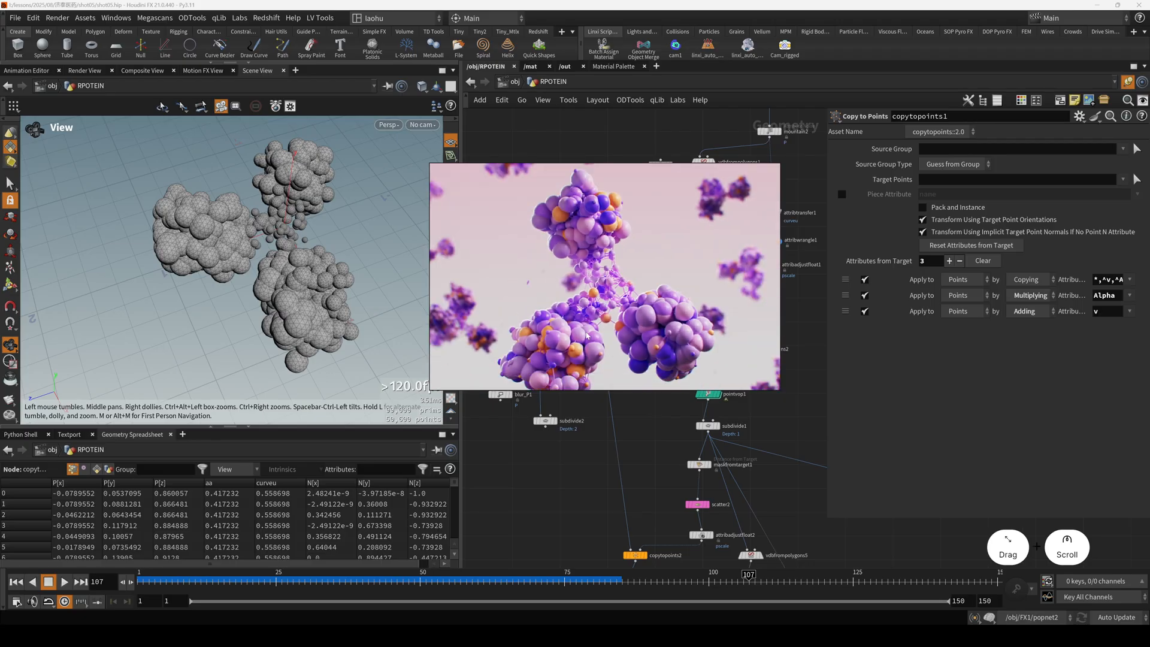
scroll(583, 222, up, 5)
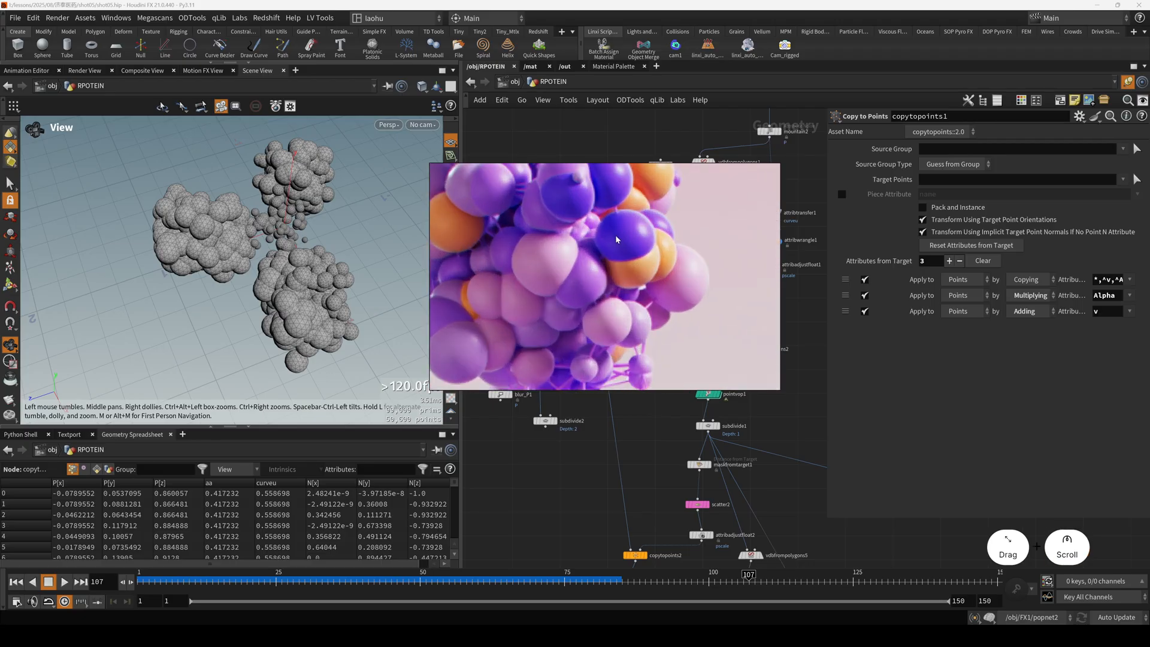
scroll(553, 275, up, 3)
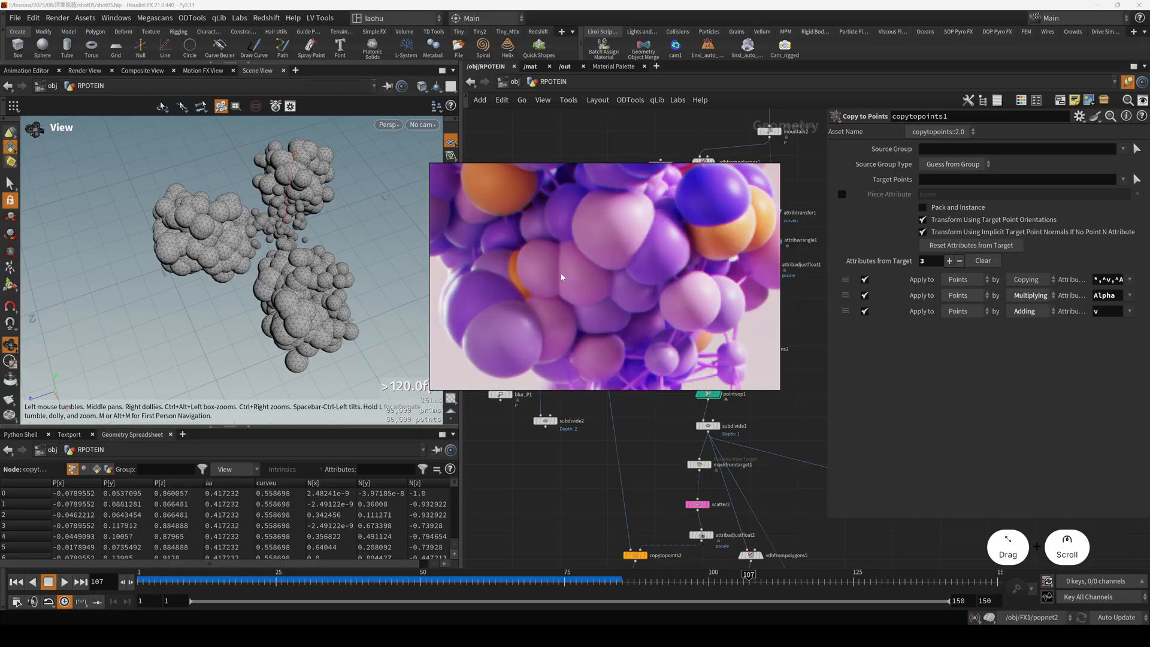
scroll(561, 278, down, 3)
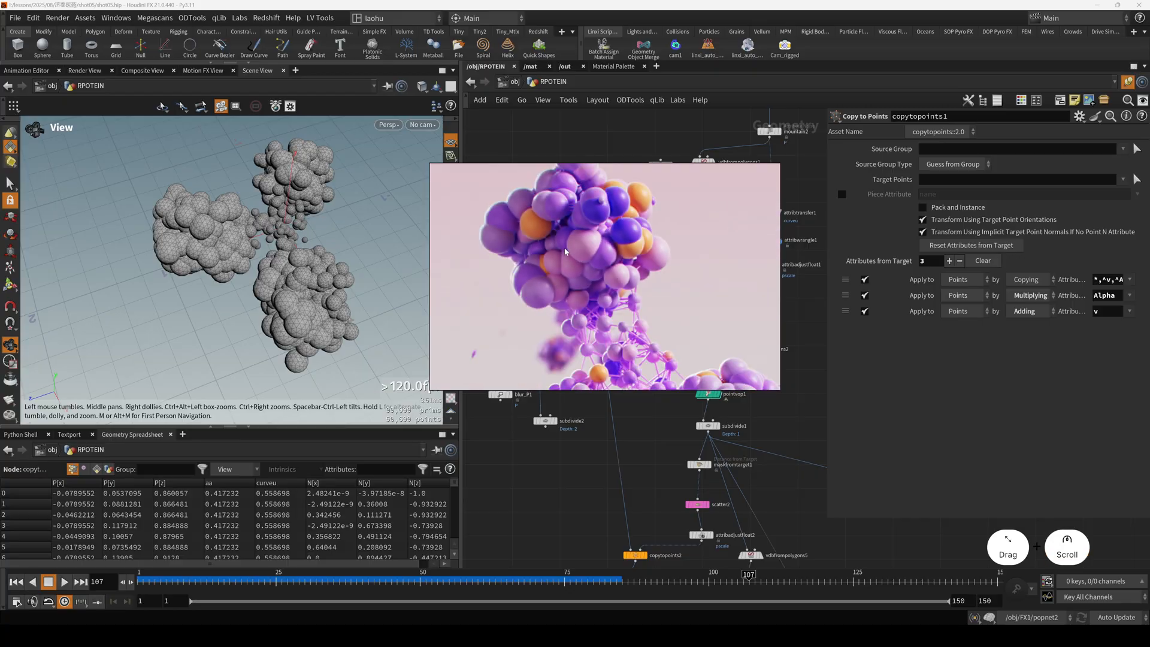
Examine the reference's lower branch close up, focusing on how neighboring spheres press against each other.
drag(568, 269, 500, 186)
scroll(675, 330, up, 3)
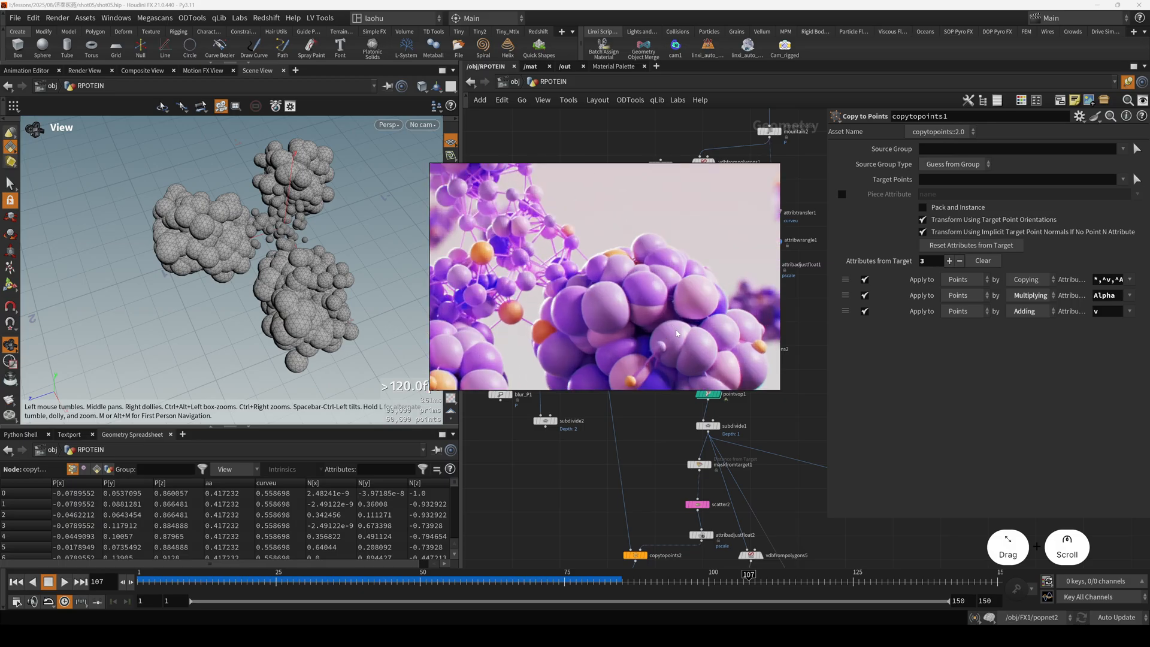
drag(676, 329, 632, 313)
scroll(664, 326, up, 2)
scroll(667, 333, down, 2)
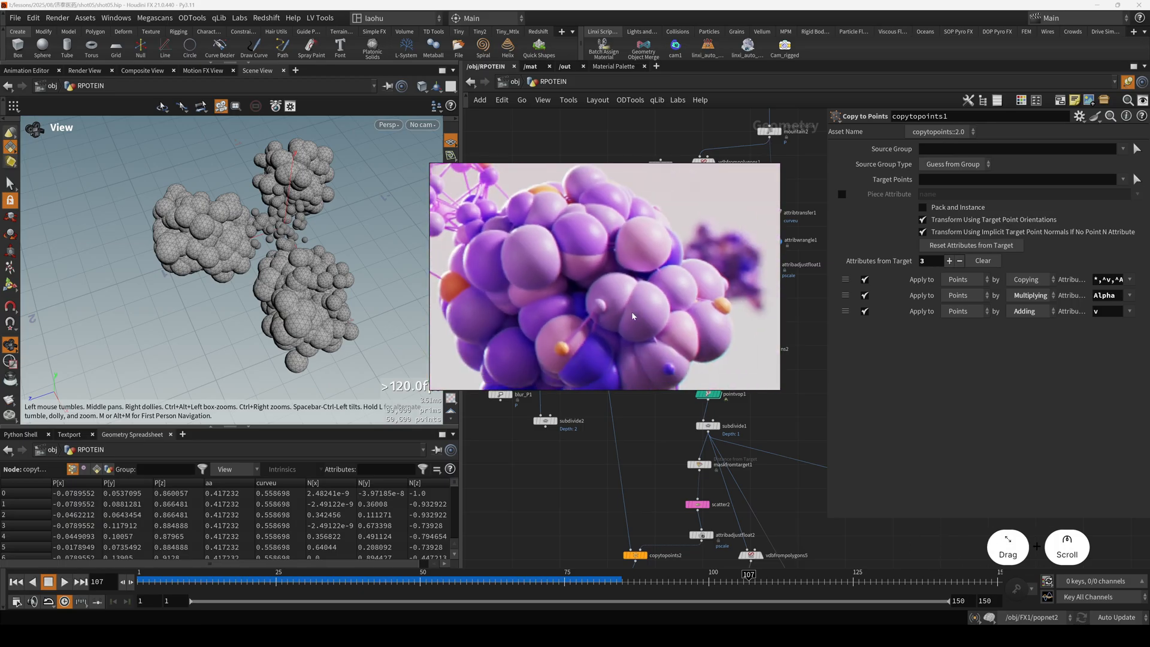
scroll(634, 319, up, 2)
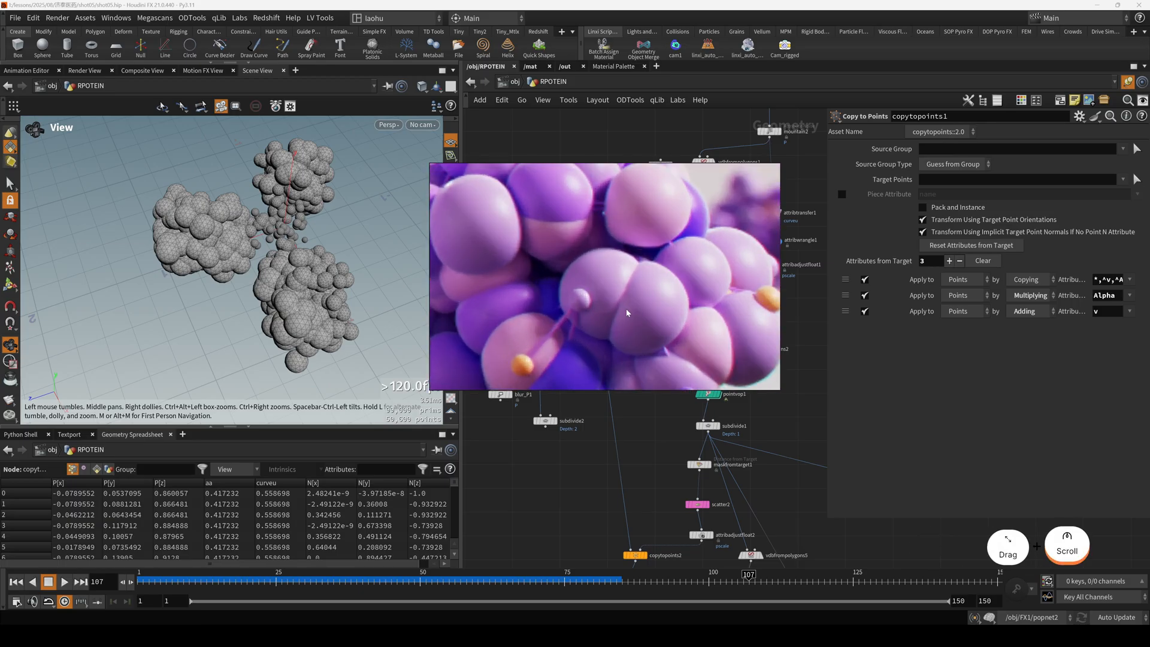
scroll(626, 313, down, 2)
scroll(624, 301, up, 2)
drag(624, 300, 698, 1)
scroll(629, 296, down, 5)
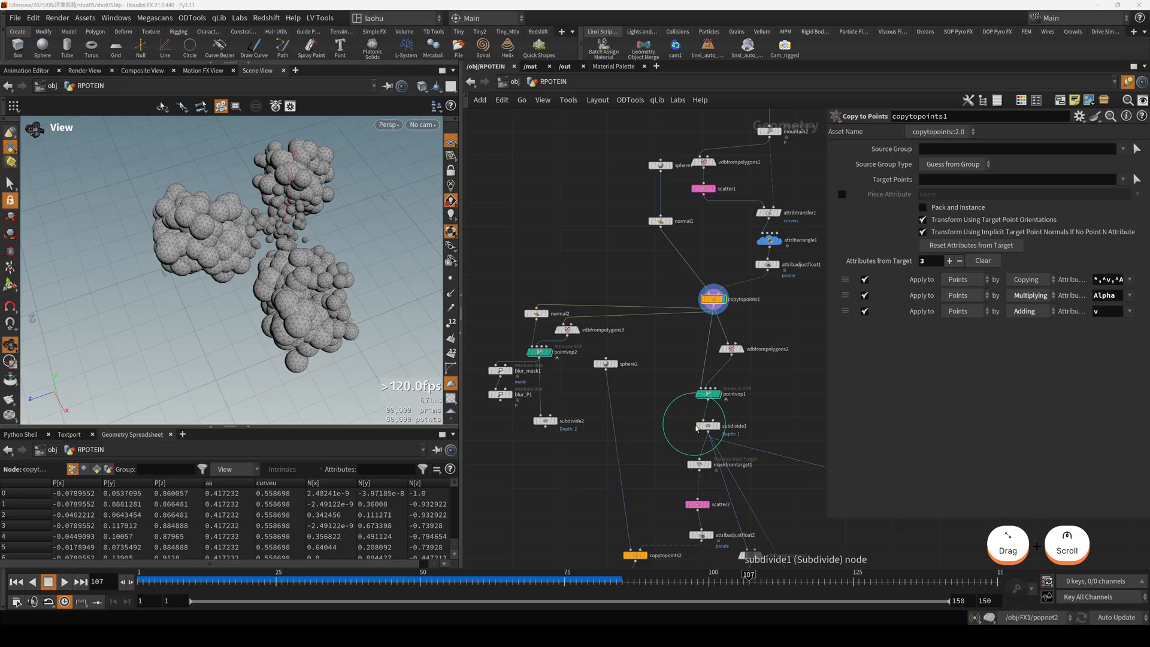
Display vdbfrompolygons2's surface distance VDB and move its node slightly away from the copytopoints1 branch.
click(744, 355)
drag(744, 354, 757, 356)
key(h)
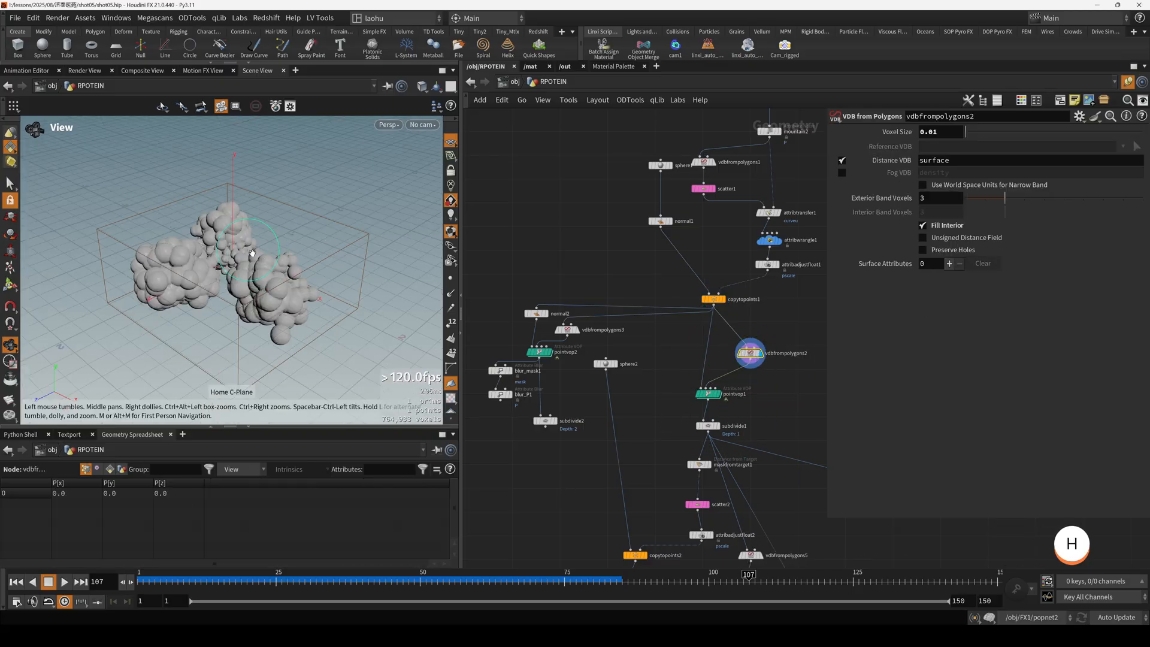
drag(252, 252, 222, 240)
scroll(719, 428, up, 3)
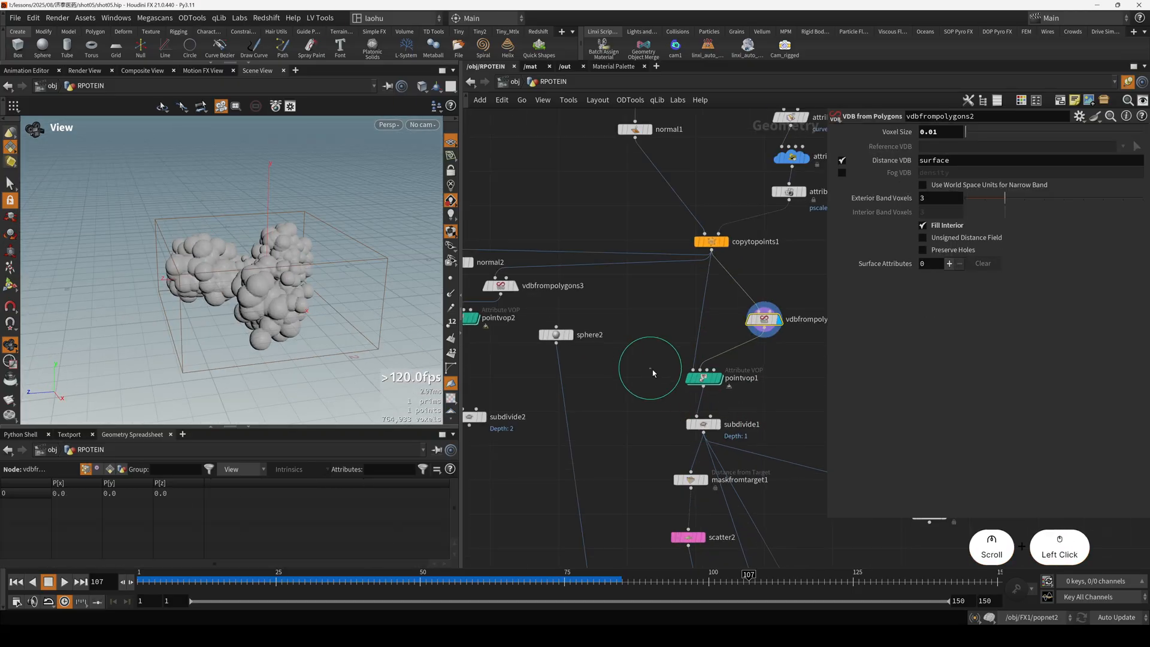
Display the pointvop1 result and enter its VOP network.
click(703, 379)
key(r)
double_click(704, 378)
scroll(702, 395, down, 5)
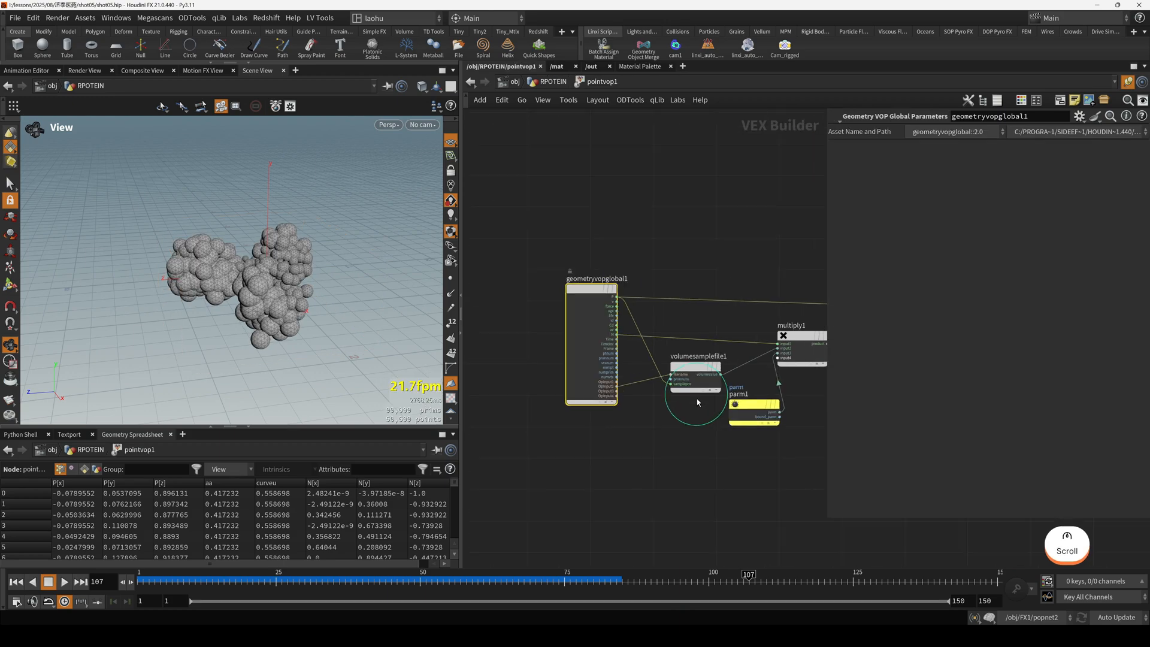
Examine how pointvop1's volume sample, normal and parameter are multiplied and added to the point position.
middle_drag(676, 417, 641, 398)
click(641, 398)
scroll(580, 302, up, 3)
drag(565, 287, 525, 277)
scroll(604, 302, down, 3)
middle_drag(670, 301, 681, 301)
middle_drag(779, 309, 690, 275)
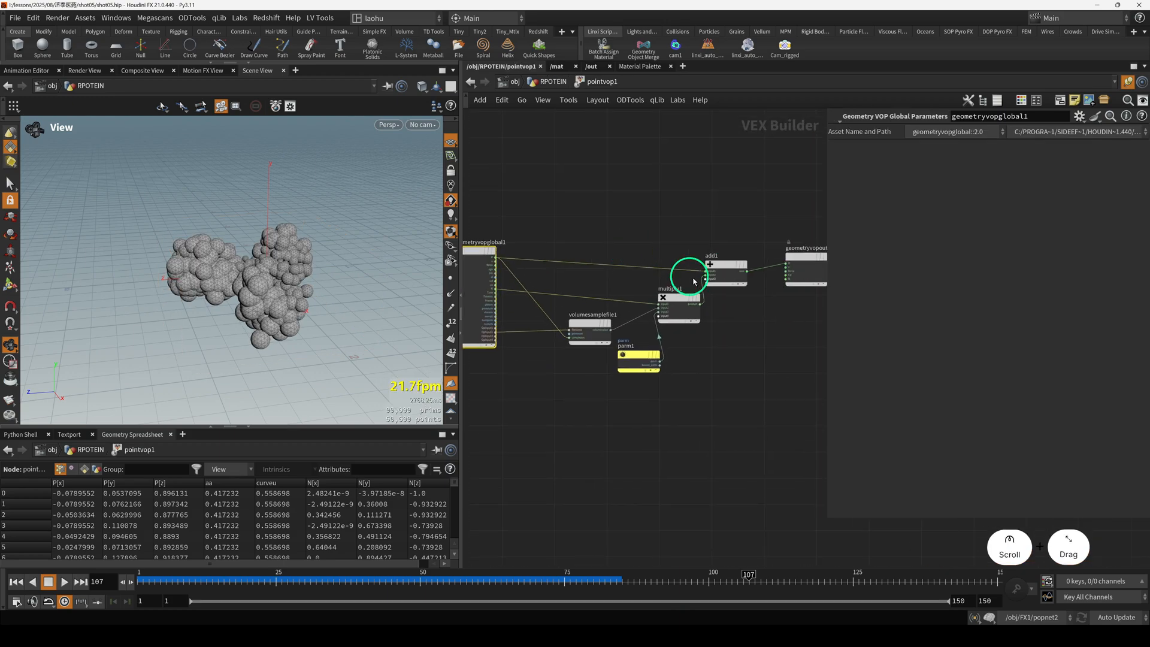
scroll(708, 268, up, 3)
drag(736, 261, 748, 235)
scroll(662, 325, up, 2)
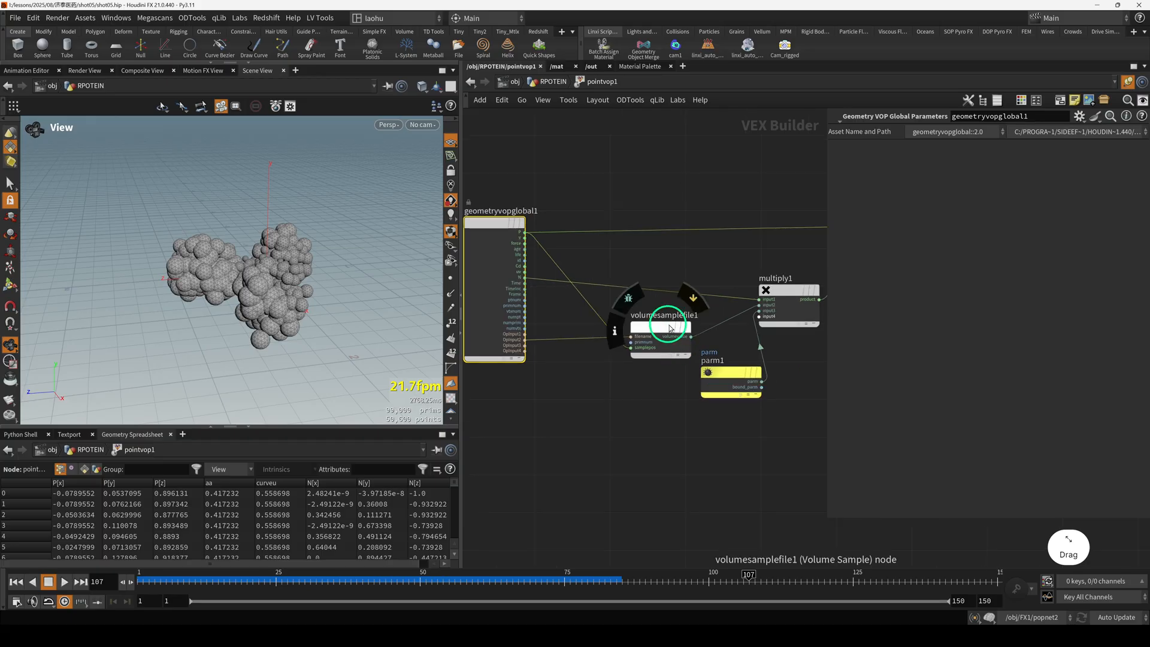
Reposition the volumesamplefile1 and parm1 nodes so their connections to geometryvopglobal1 and multiply1 are easier to read.
click(642, 321)
drag(741, 381, 714, 420)
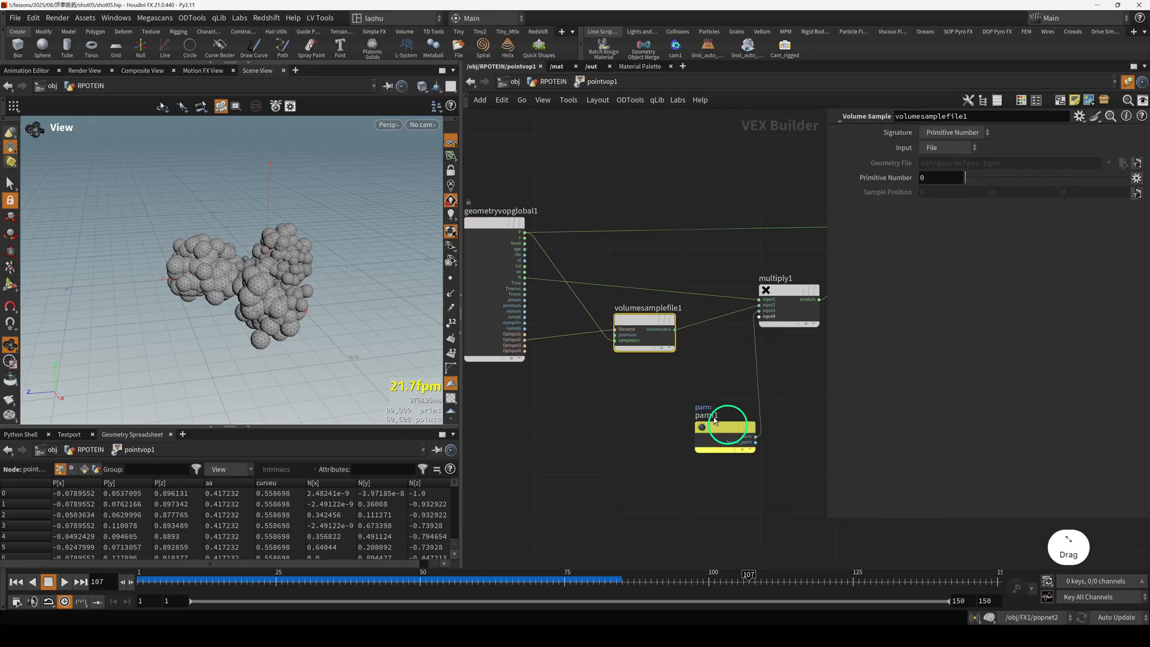
drag(628, 306, 624, 323)
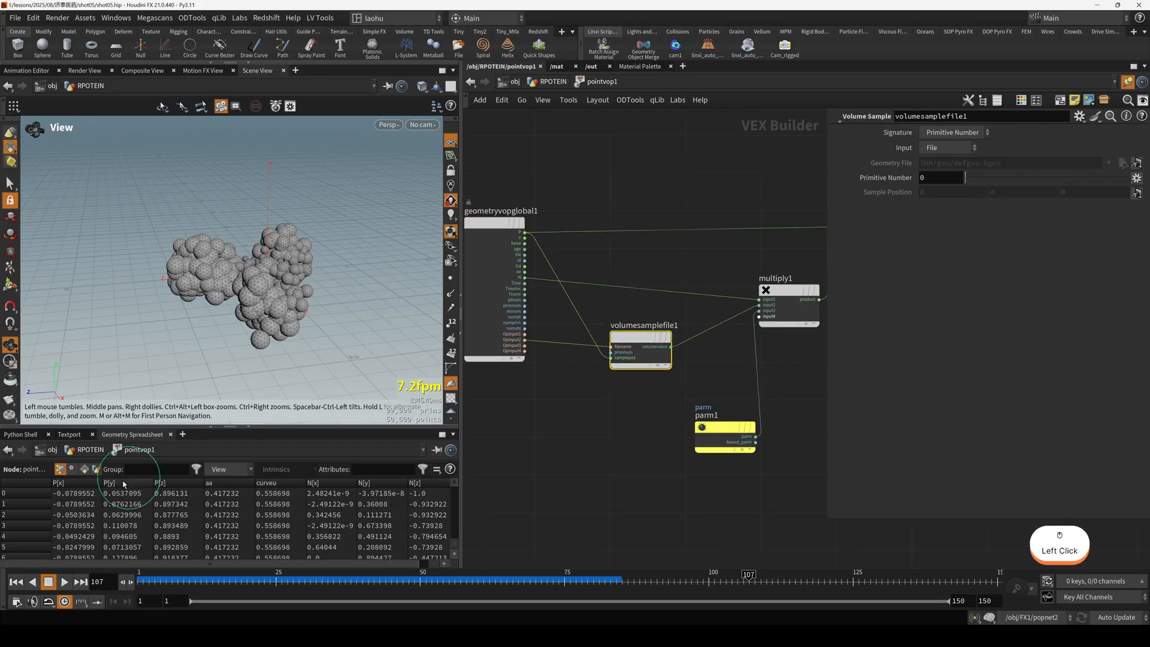
Return to the RPOTEIN network, display vdbfrompolygons2, and view its primitive data in the Geometry Spreadsheet.
click(61, 470)
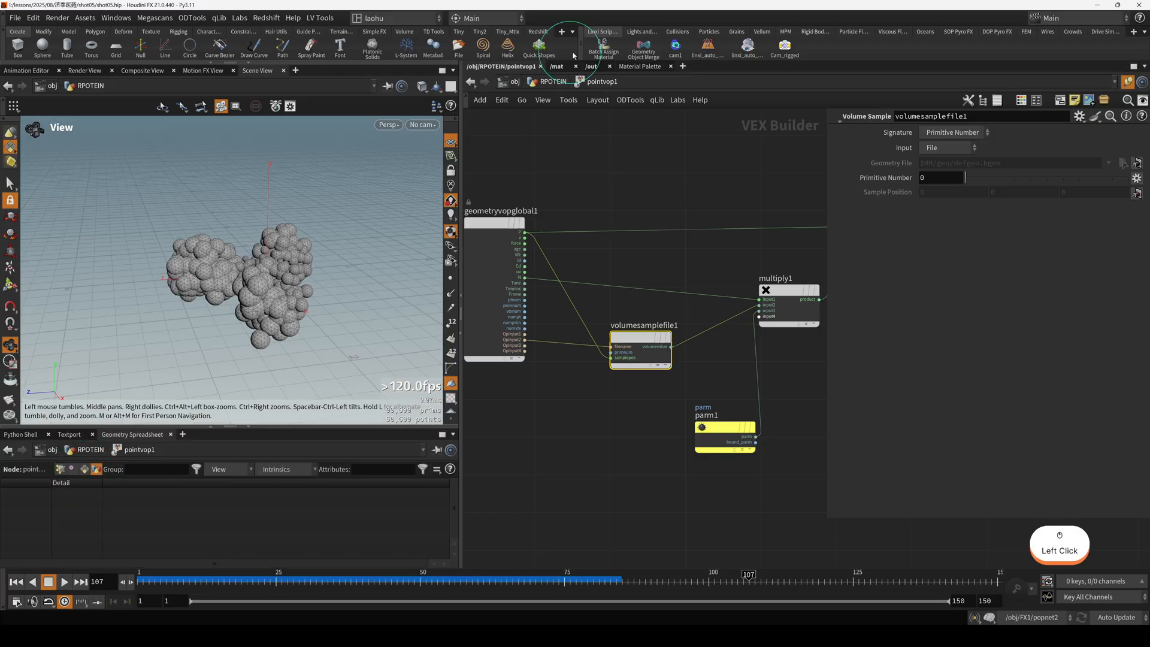
click(553, 84)
click(691, 268)
click(759, 319)
key(r)
click(182, 469)
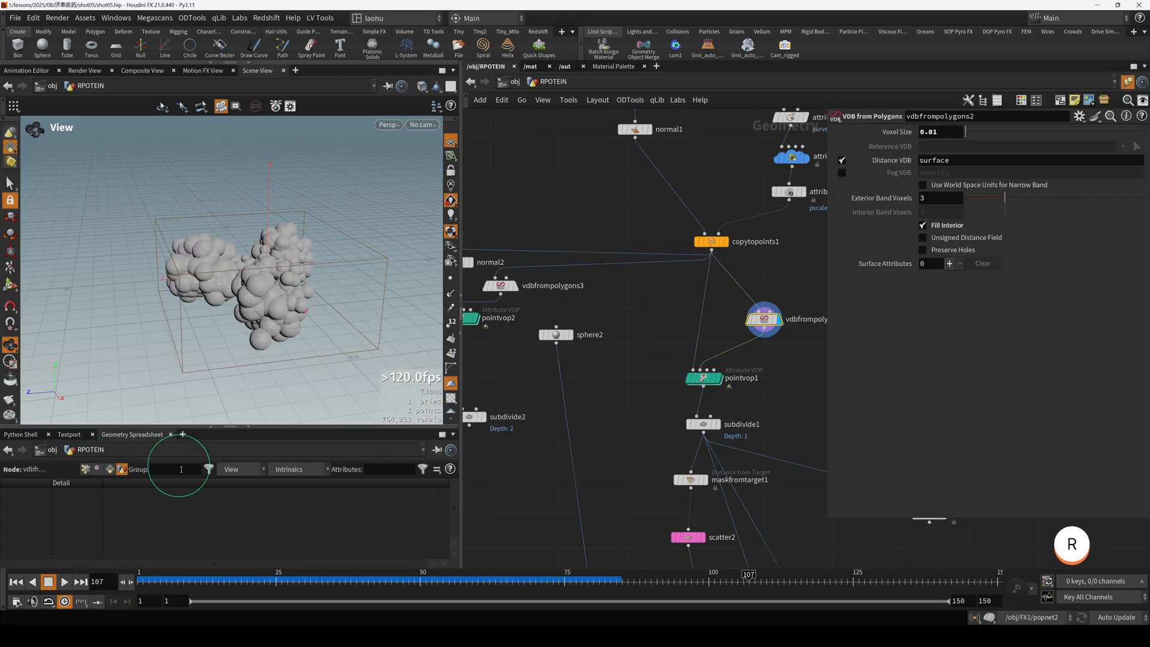
click(110, 469)
click(85, 491)
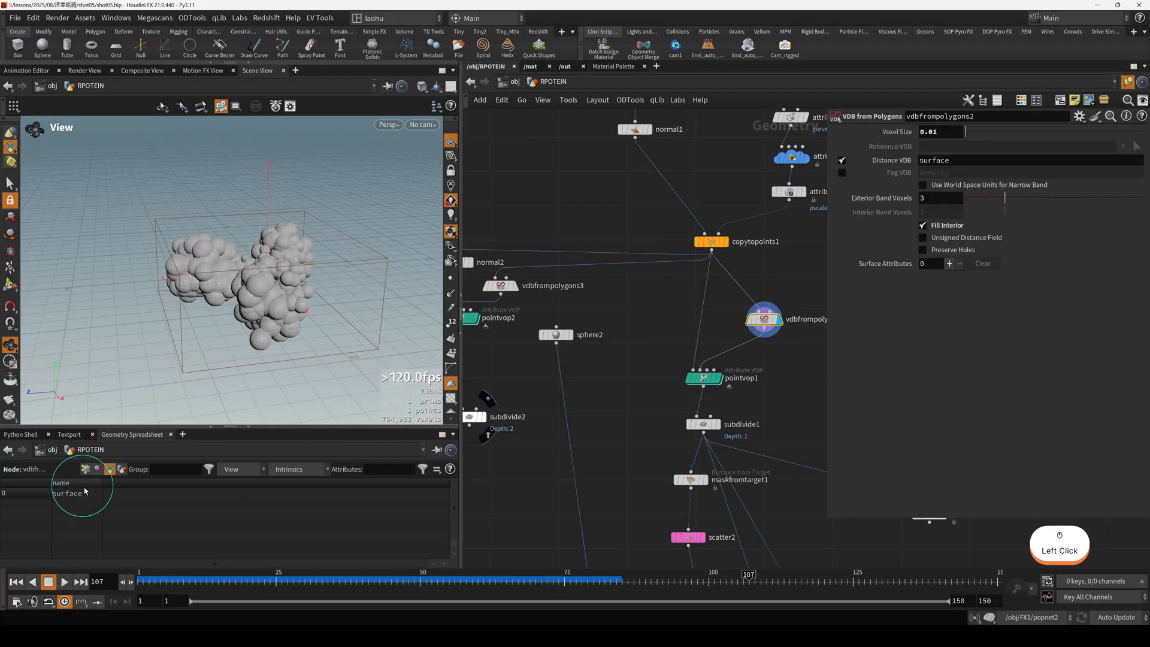
Display pointvop1, enter its VOP network, and inspect the overlapping spheres alongside the volumesamplefile1 node.
click(705, 378)
key(r)
double_click(705, 380)
scroll(240, 269, up, 5)
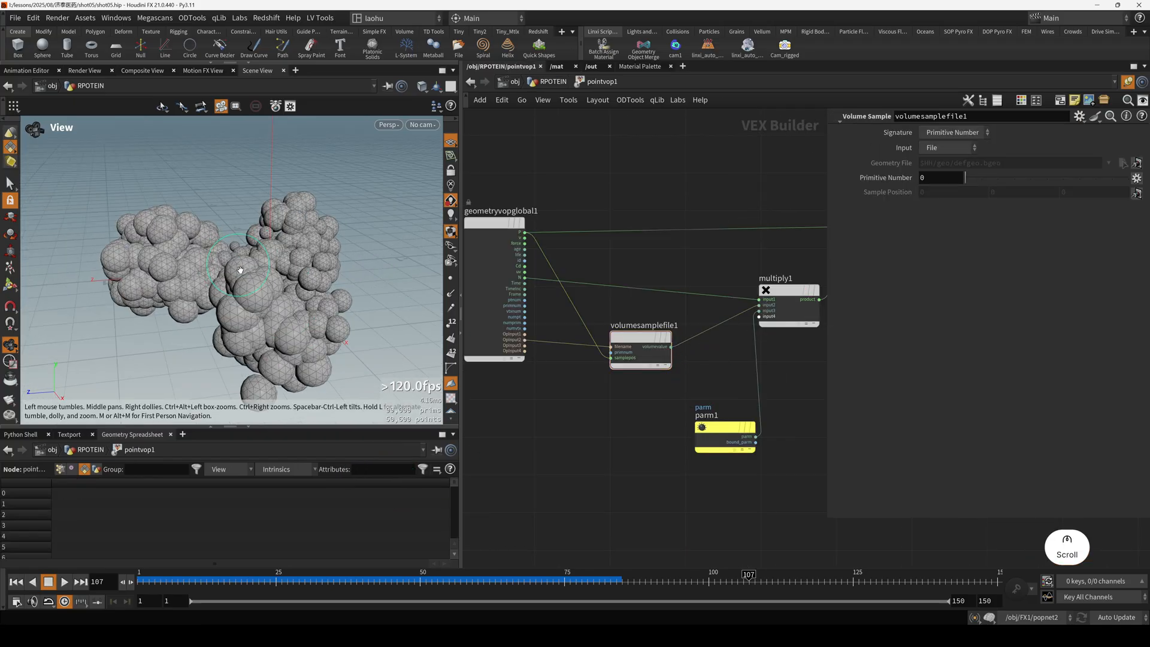
scroll(241, 269, up, 4)
drag(251, 300, 284, 274)
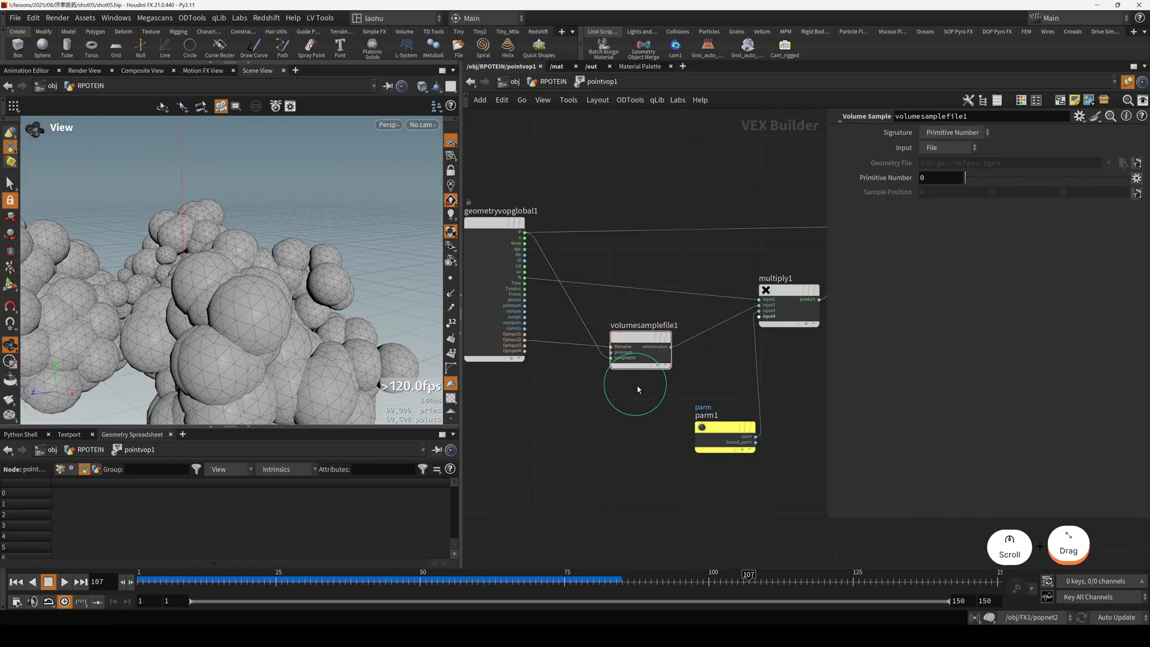
click(636, 338)
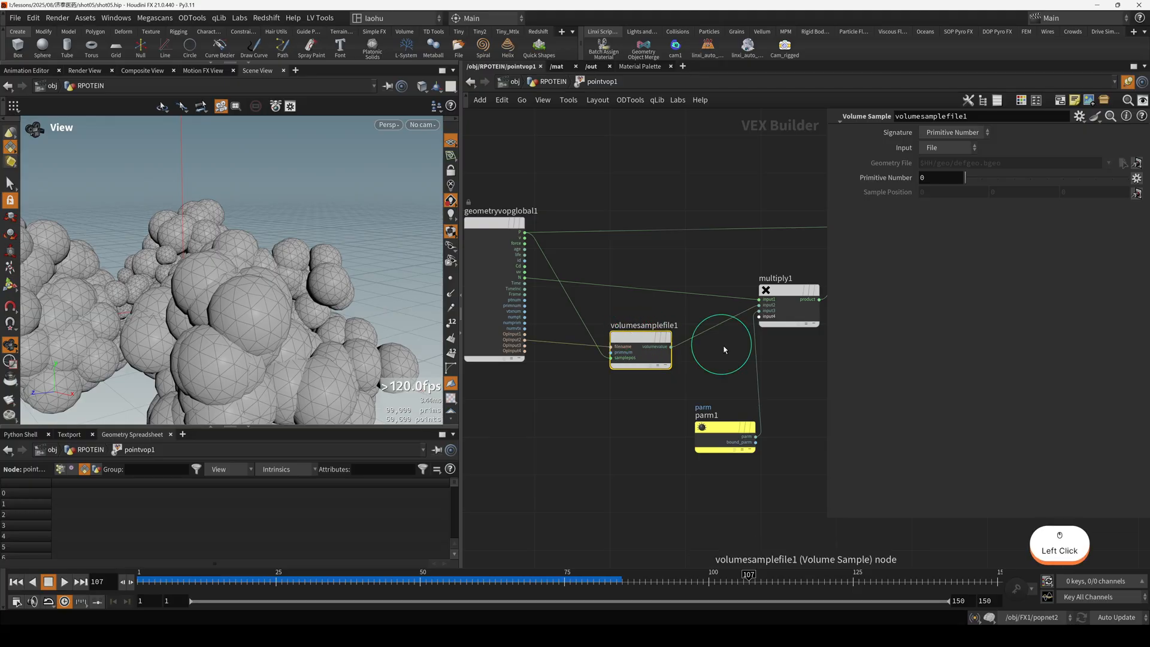
Reposition multiply1 and geometryvopoutput1 slightly higher so their incoming connections run straighter.
drag(778, 296, 715, 280)
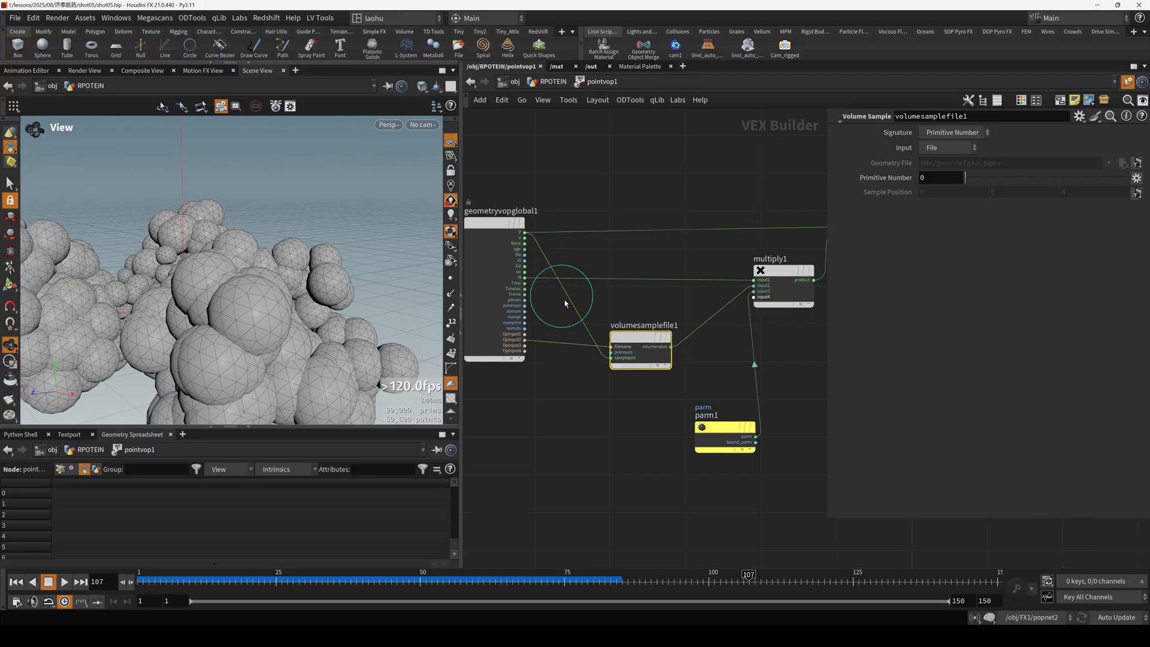
scroll(564, 300, down, 2)
middle_drag(772, 360, 673, 379)
scroll(716, 305, up, 1)
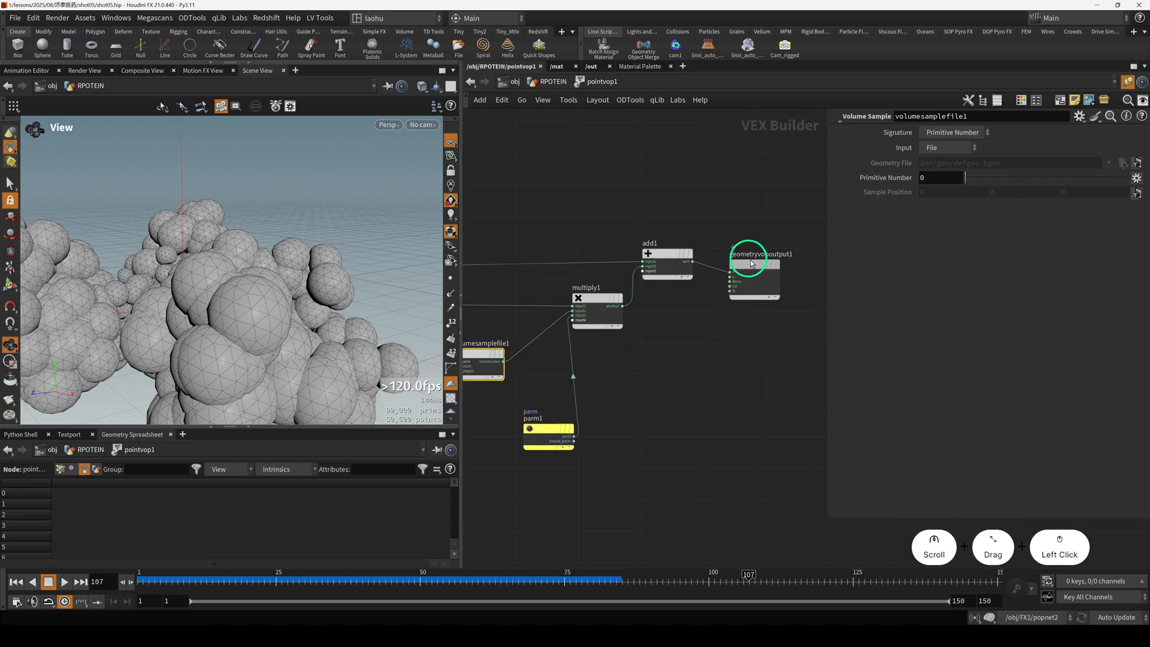
drag(752, 264, 752, 253)
View the settings of the parm1 parameter node, and go back up to the RPOTEIN network.
middle_drag(534, 391, 585, 370)
click(595, 407)
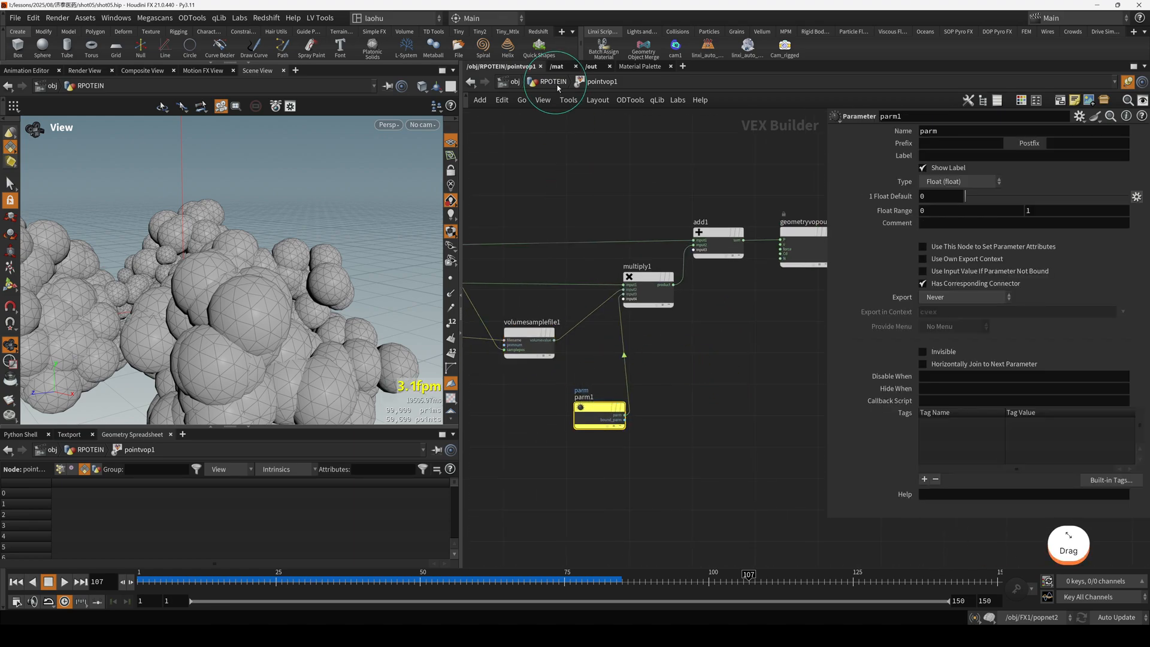
middle_drag(569, 176, 629, 179)
click(560, 82)
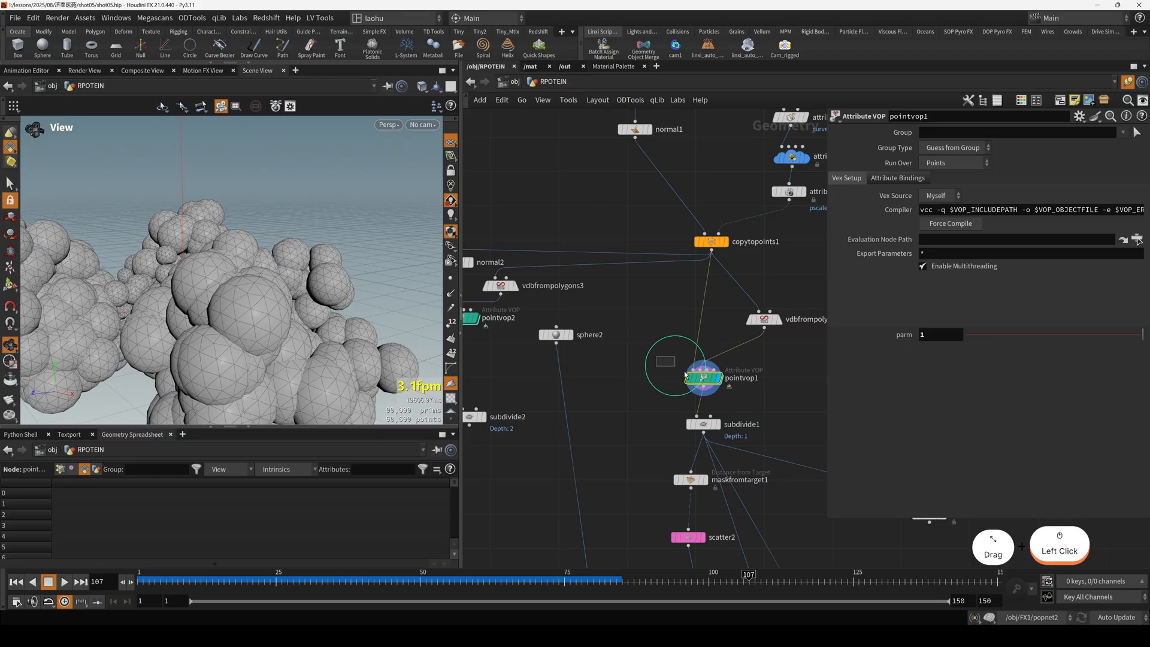
Try pointvop1's parm at 0 and at 2.1, comparing how the spheres deform where they meet.
drag(992, 342, 977, 340)
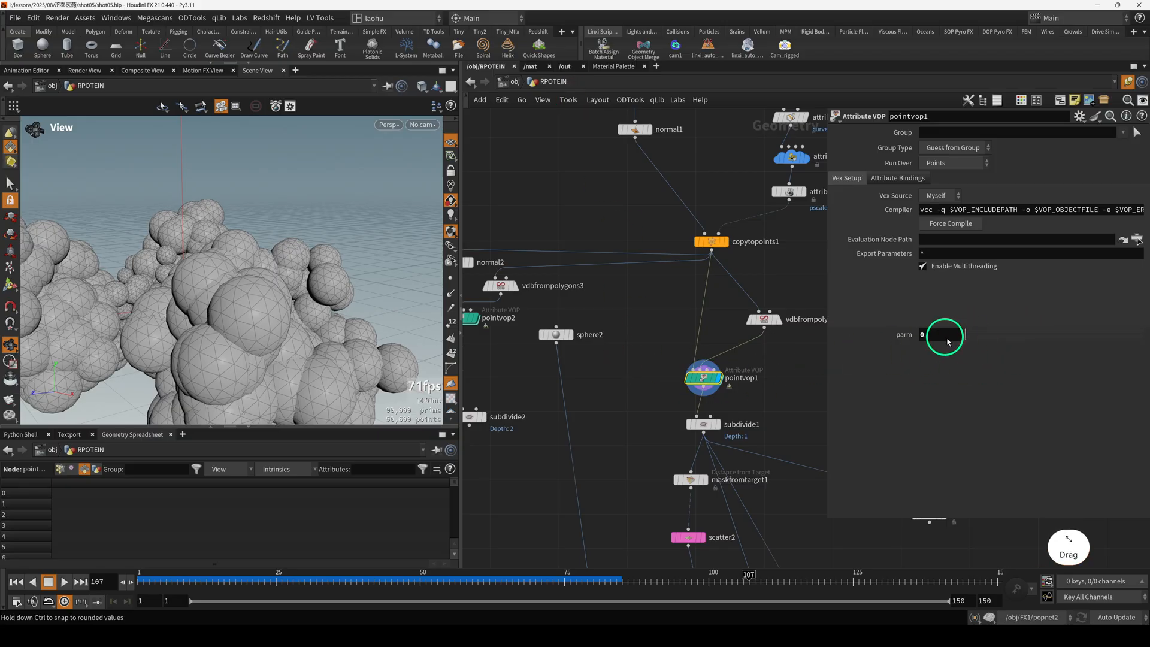
scroll(295, 295, up, 5)
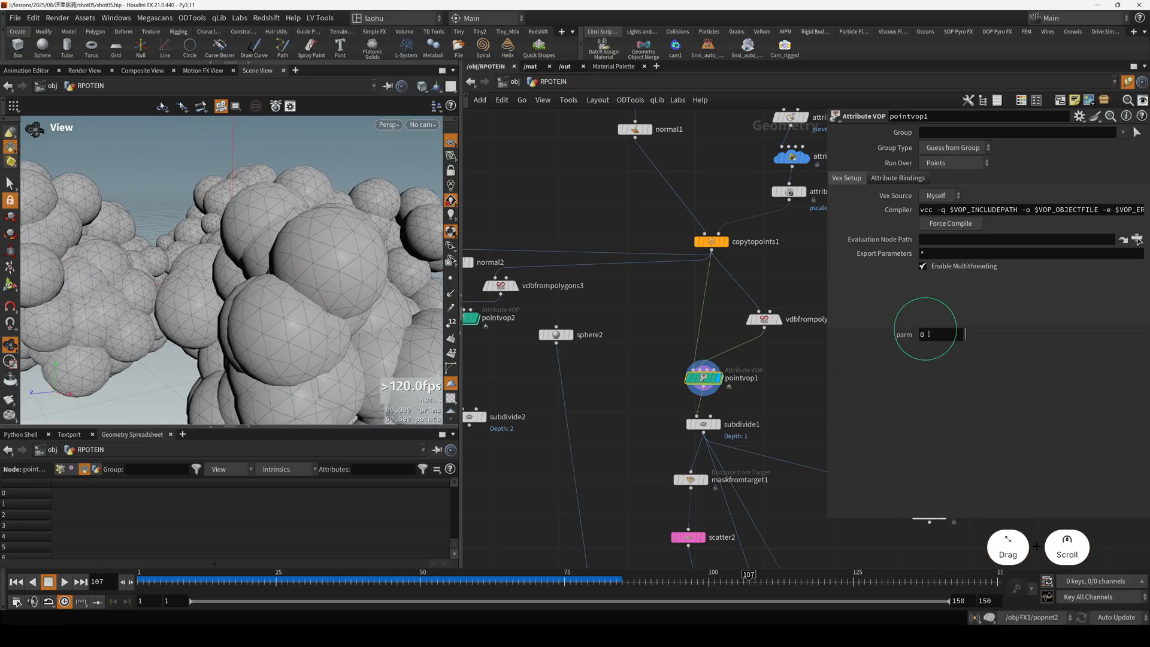
middle_drag(931, 337, 1050, 332)
scroll(185, 326, up, 6)
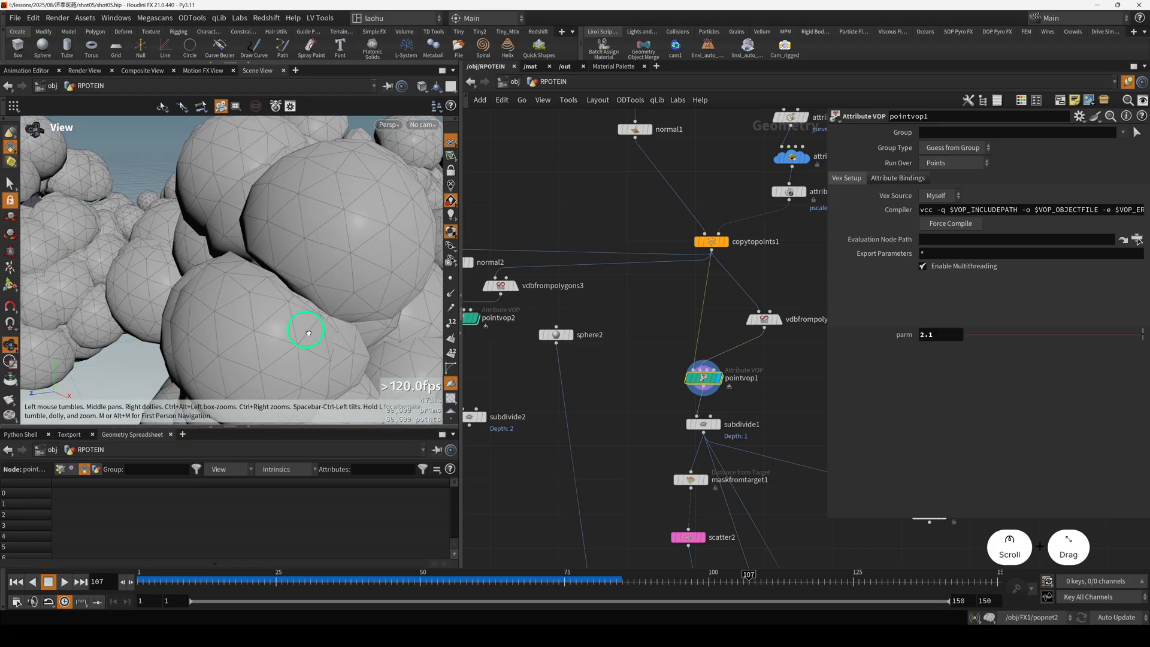
scroll(320, 255, down, 4)
key(h)
click(308, 267)
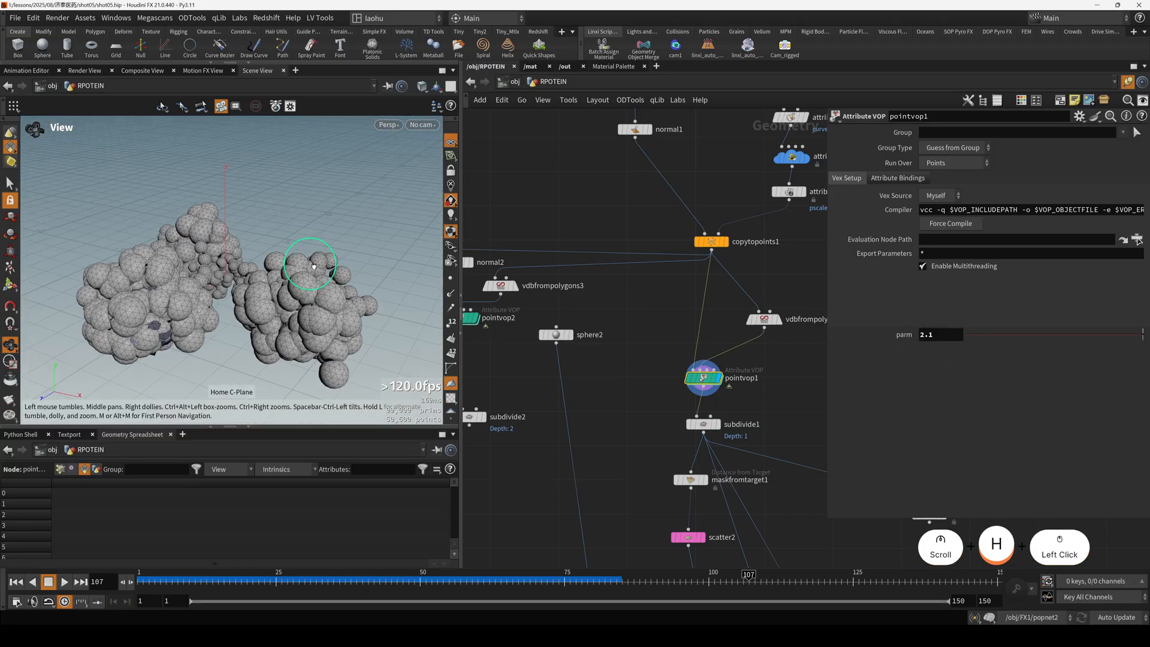
scroll(143, 328, up, 5)
scroll(139, 326, up, 8)
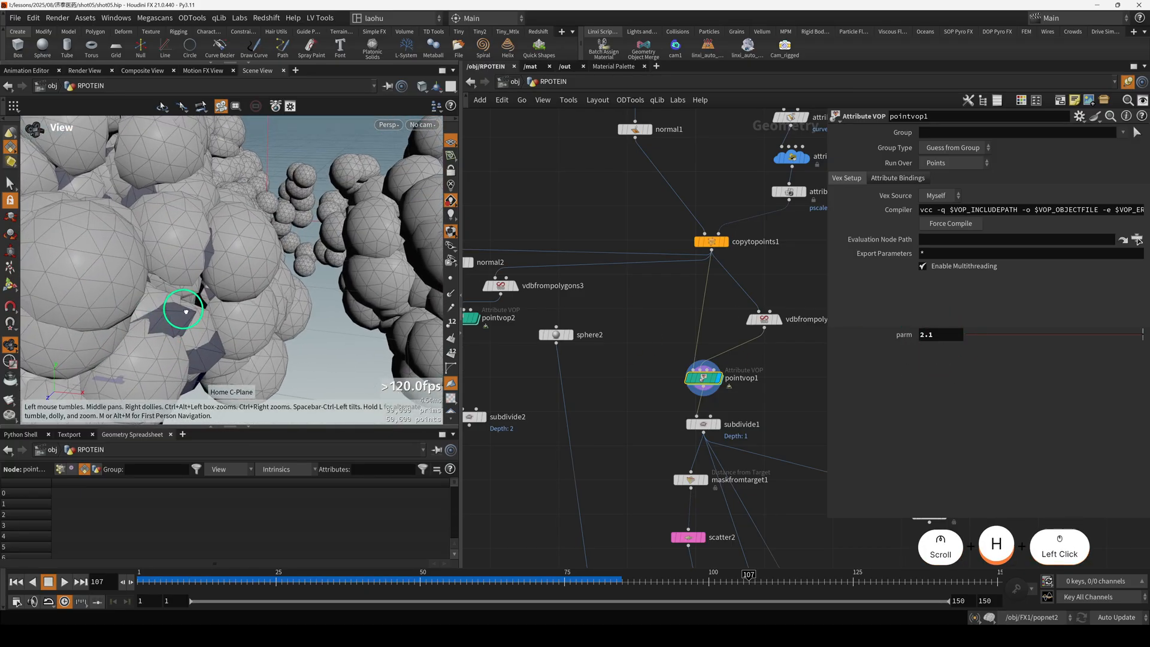
scroll(167, 324, up, 2)
Set pointvop1's parm to 1 and check the contact areas between the spheres.
click(927, 332)
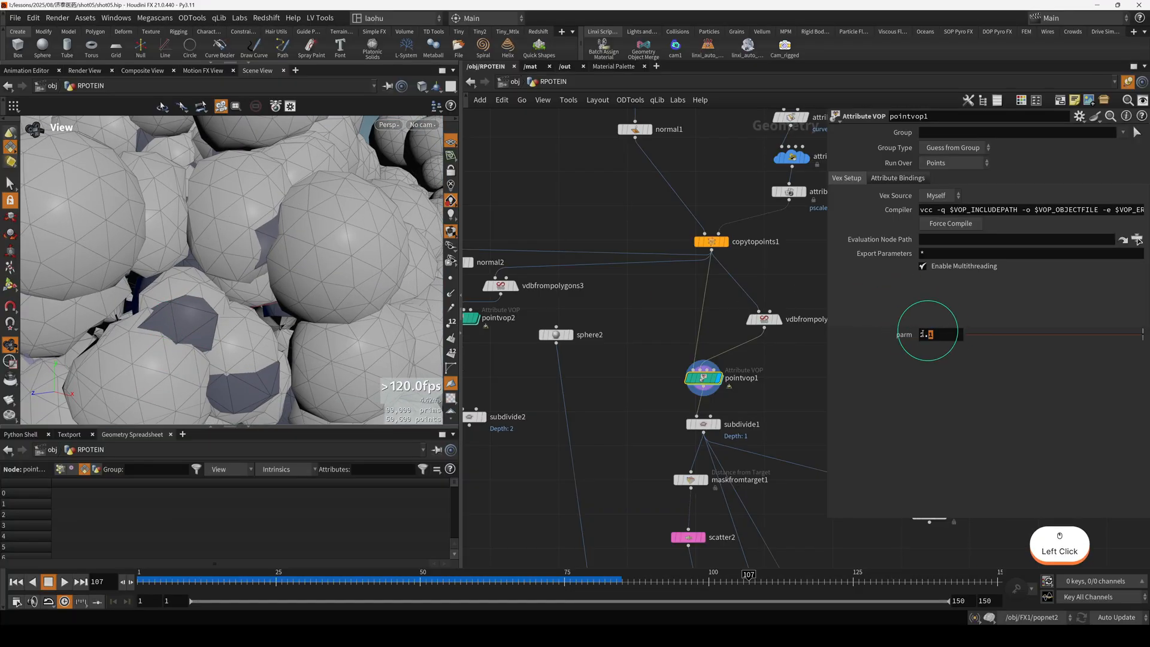
key(Return)
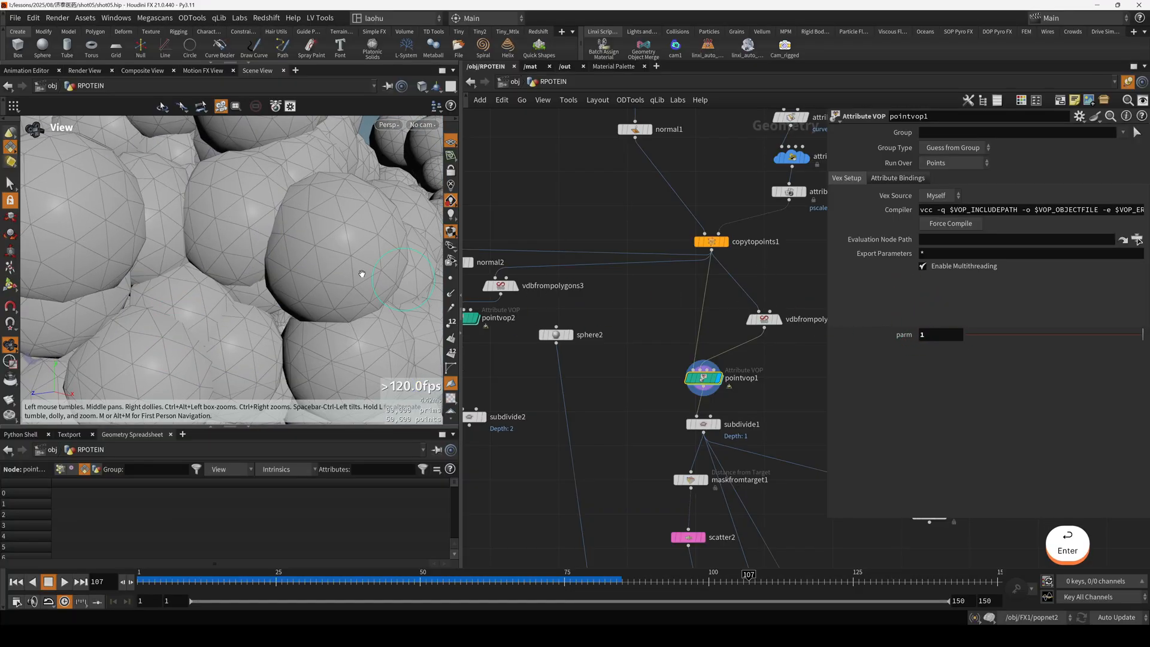
drag(246, 245, 353, 240)
Set pointvop1's parm to 1.2 and inspect the deformed spheres up close.
drag(952, 340, 982, 340)
key(h)
drag(236, 306, 204, 279)
scroll(197, 278, up, 8)
click(753, 341)
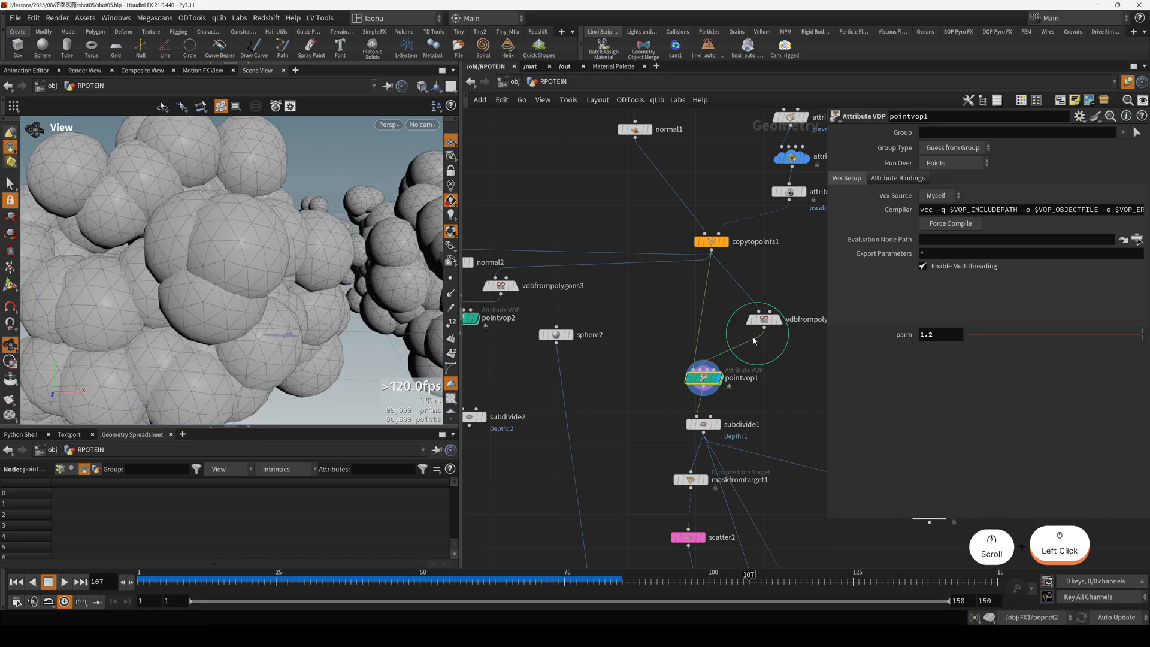
Display subdivide1's result and inspect the smoothed sphere mesh up close.
middle_drag(660, 400, 633, 345)
click(678, 373)
key(r)
key(h)
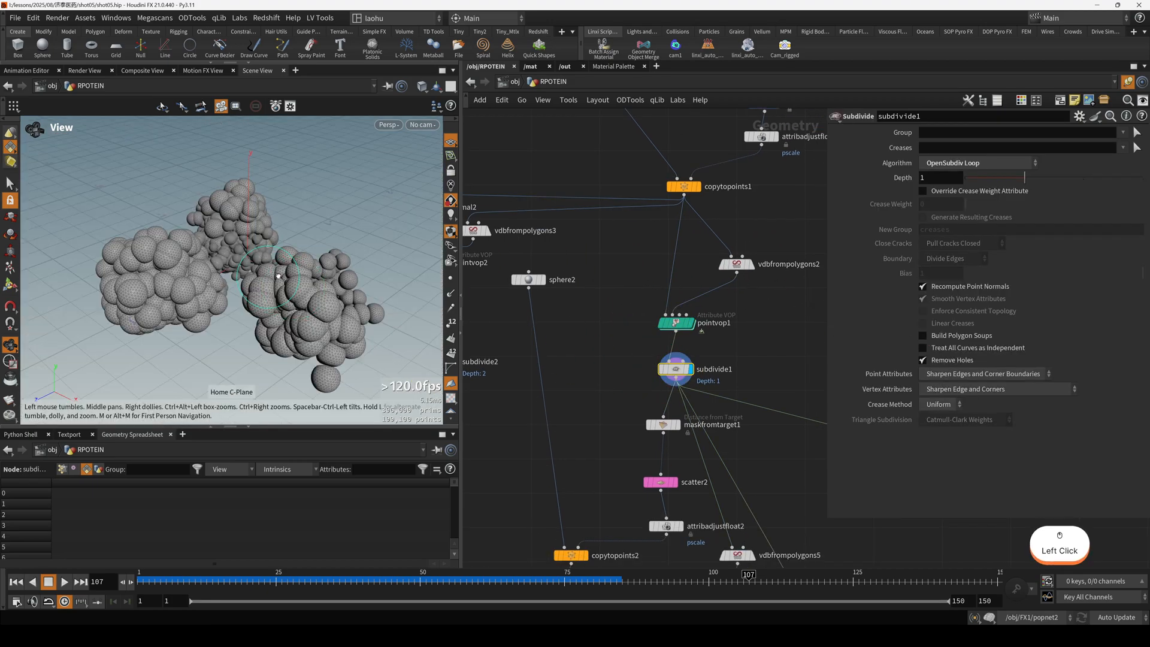
drag(280, 304, 171, 291)
scroll(121, 317, up, 7)
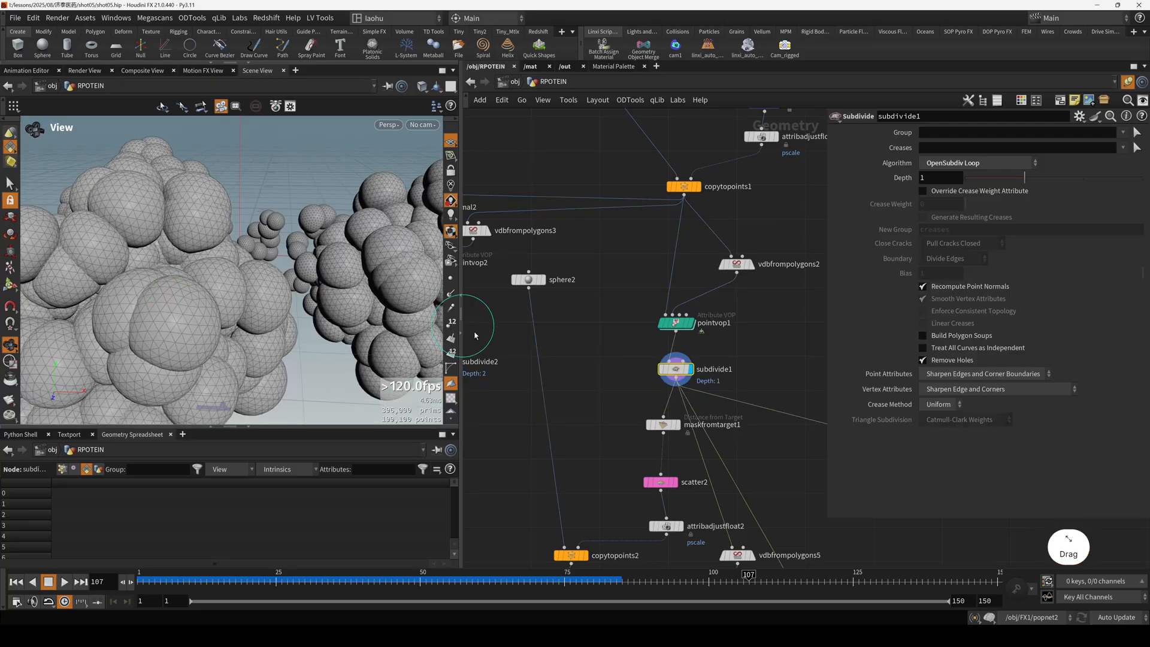
Shift maskfromtarget1 slightly below subdivide1 and display its result.
middle_drag(626, 383, 591, 312)
scroll(608, 316, up, 3)
drag(636, 284, 636, 266)
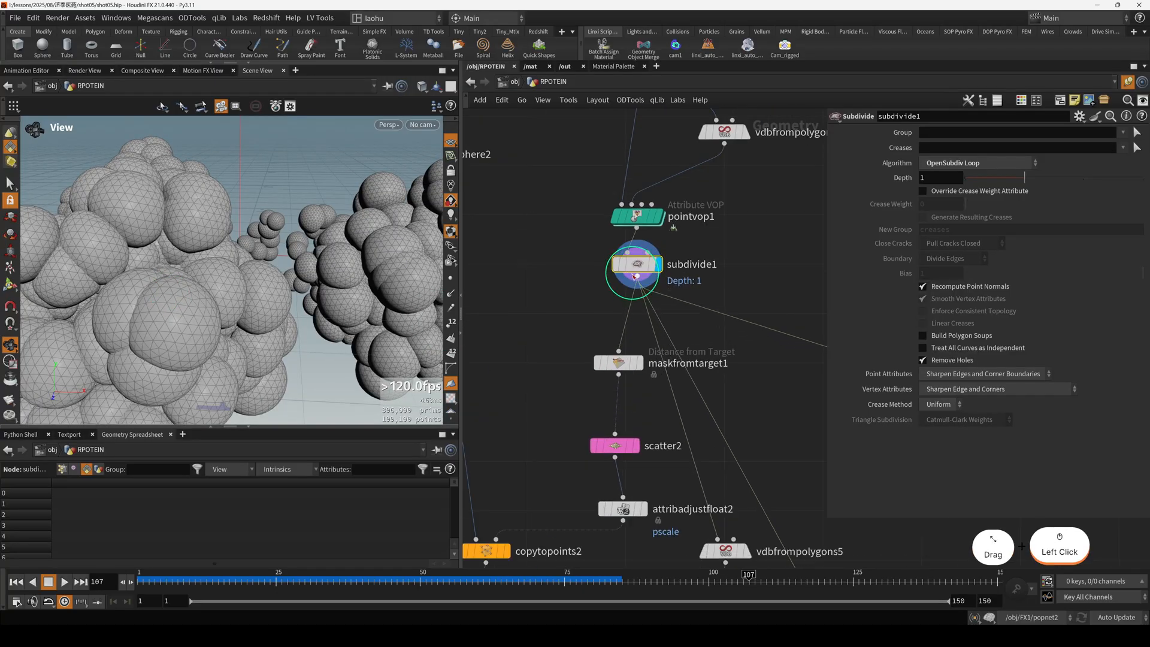
drag(621, 365, 628, 365)
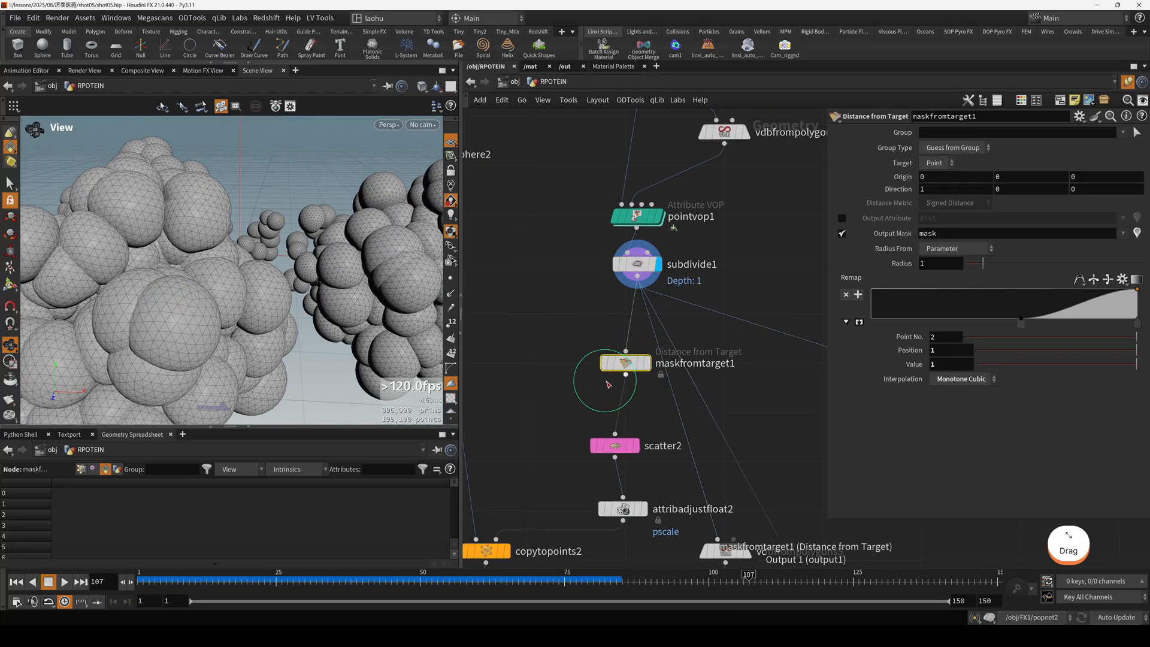
scroll(623, 374, down, 3)
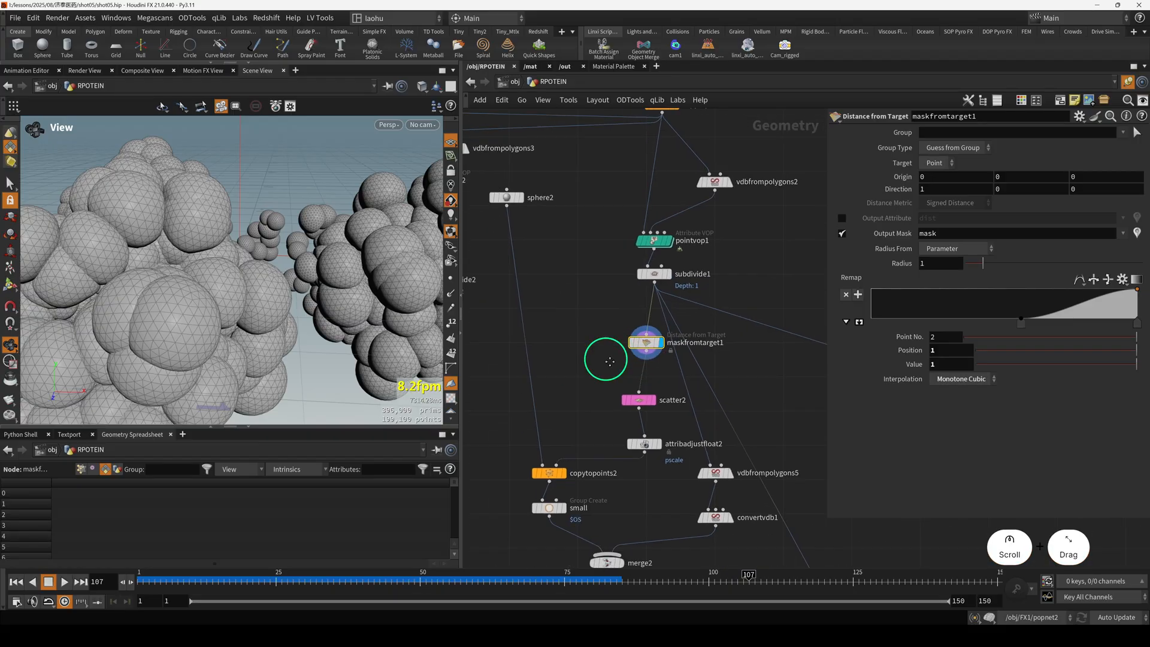
click(651, 348)
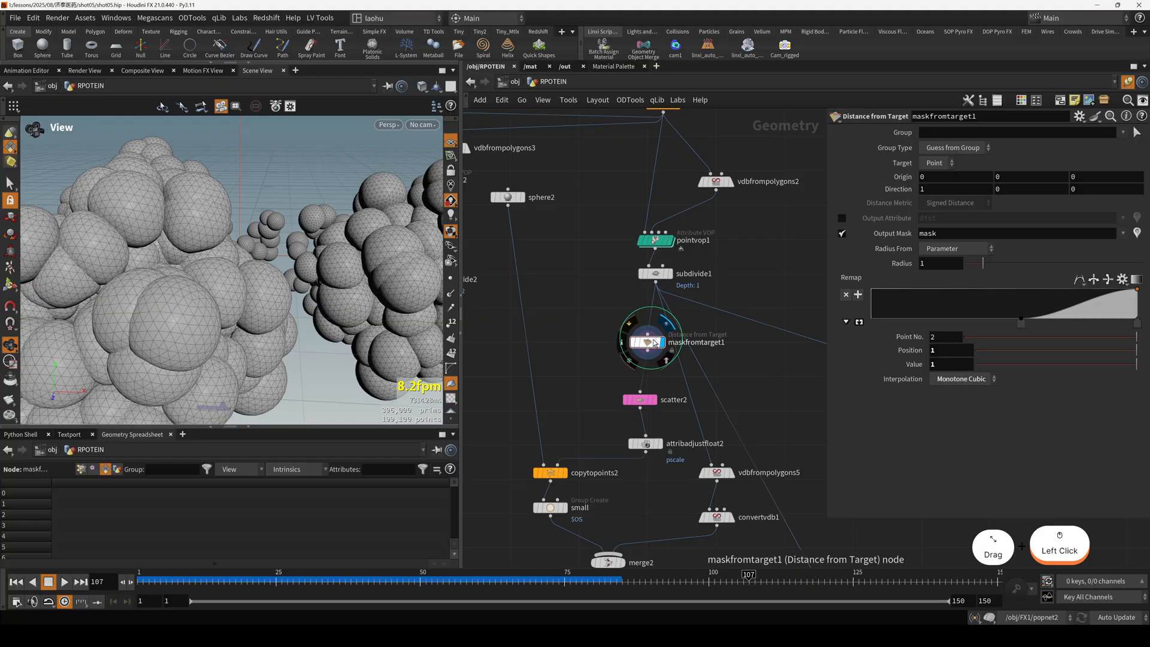
scroll(338, 300, down, 4)
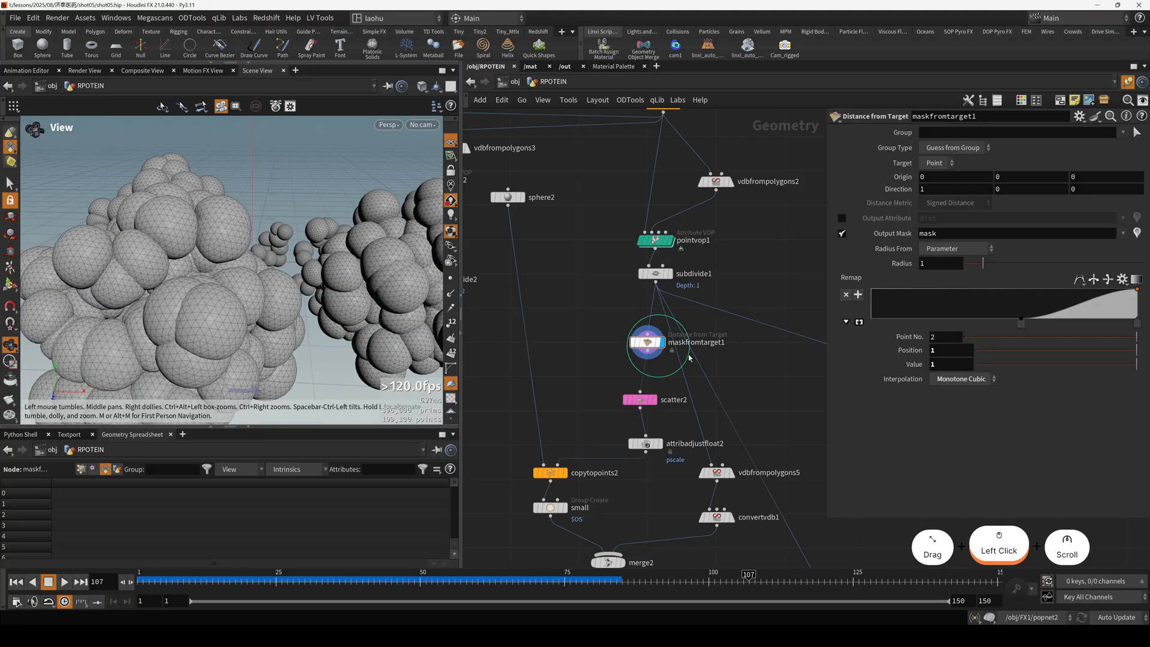
Visualize the mask point attribute of maskfromtarget1 as colours on the protein cluster.
middle_click(647, 345)
click(565, 339)
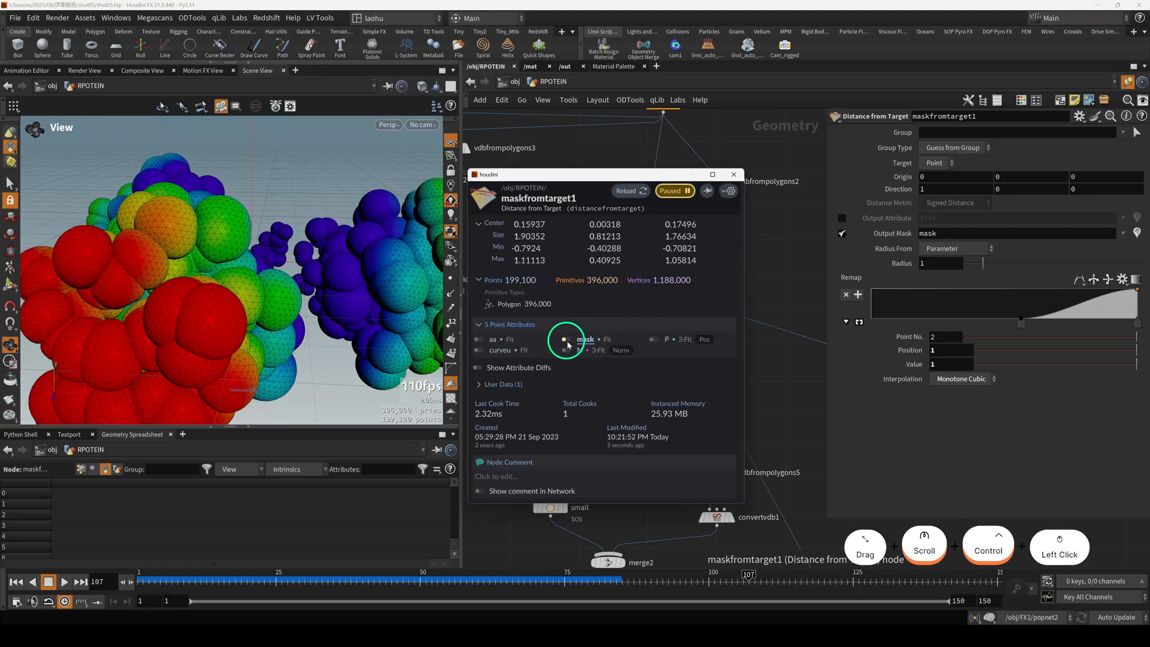
click(805, 273)
Examine how the mask colours vary from the cluster's centre to the ends of its three branches.
key(h)
alt+drag(311, 289, 203, 323)
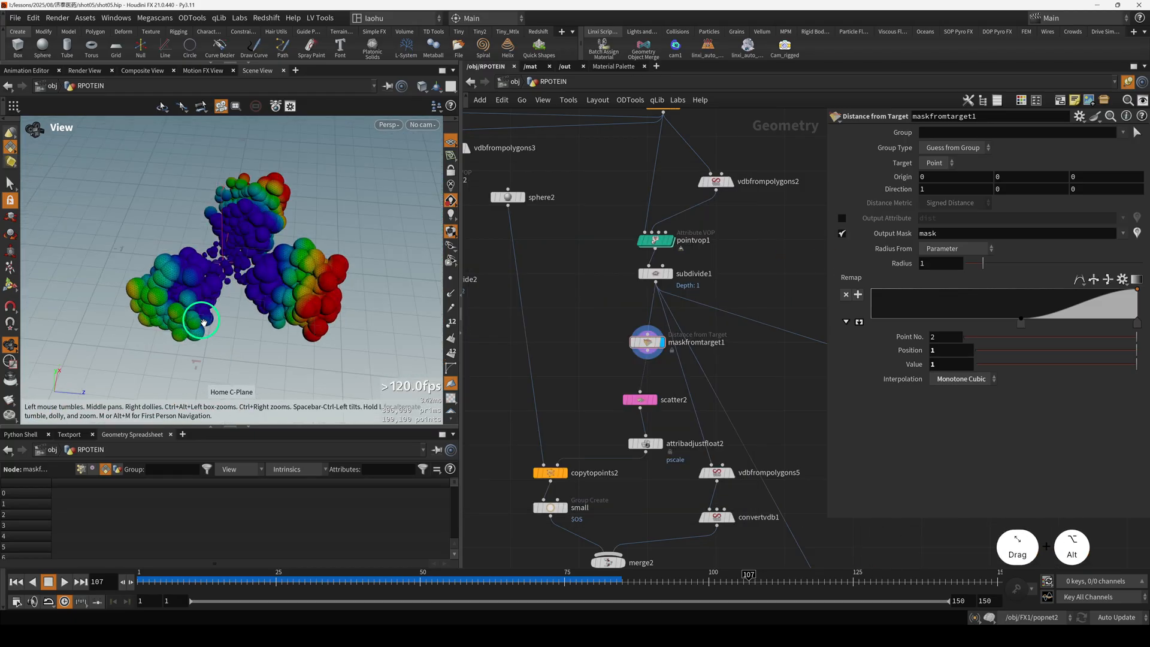
alt+drag(301, 285, 270, 289)
alt+middle_drag(275, 284, 198, 281)
alt+drag(198, 281, 269, 300)
alt+middle_drag(270, 300, 270, 287)
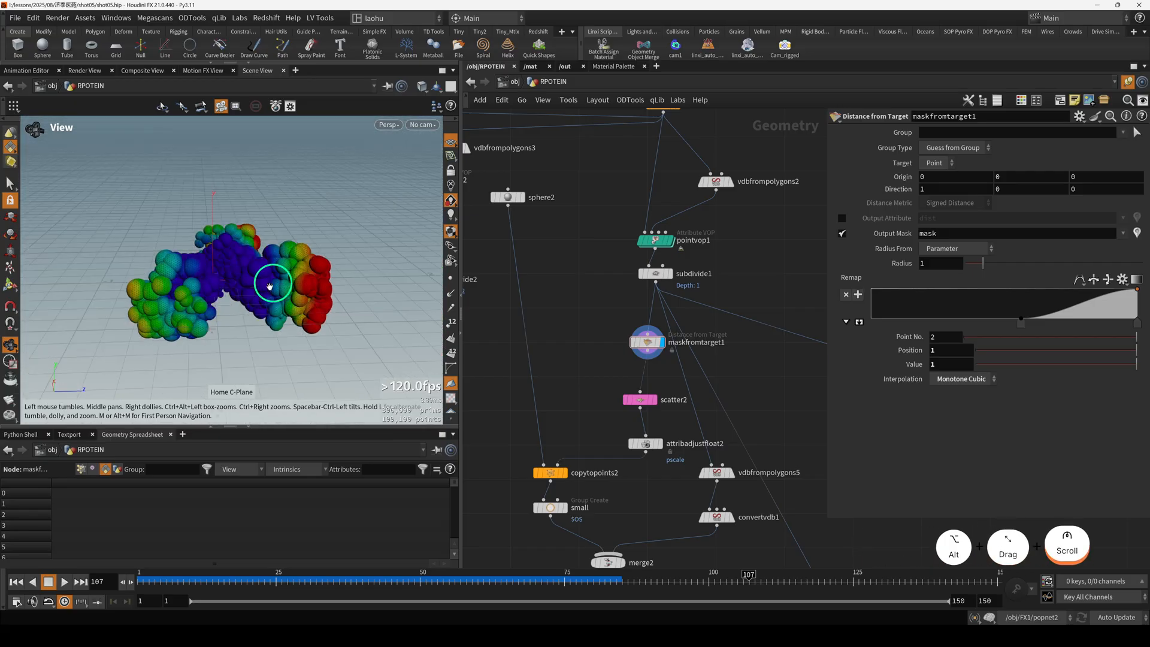
alt+drag(154, 281, 545, 365)
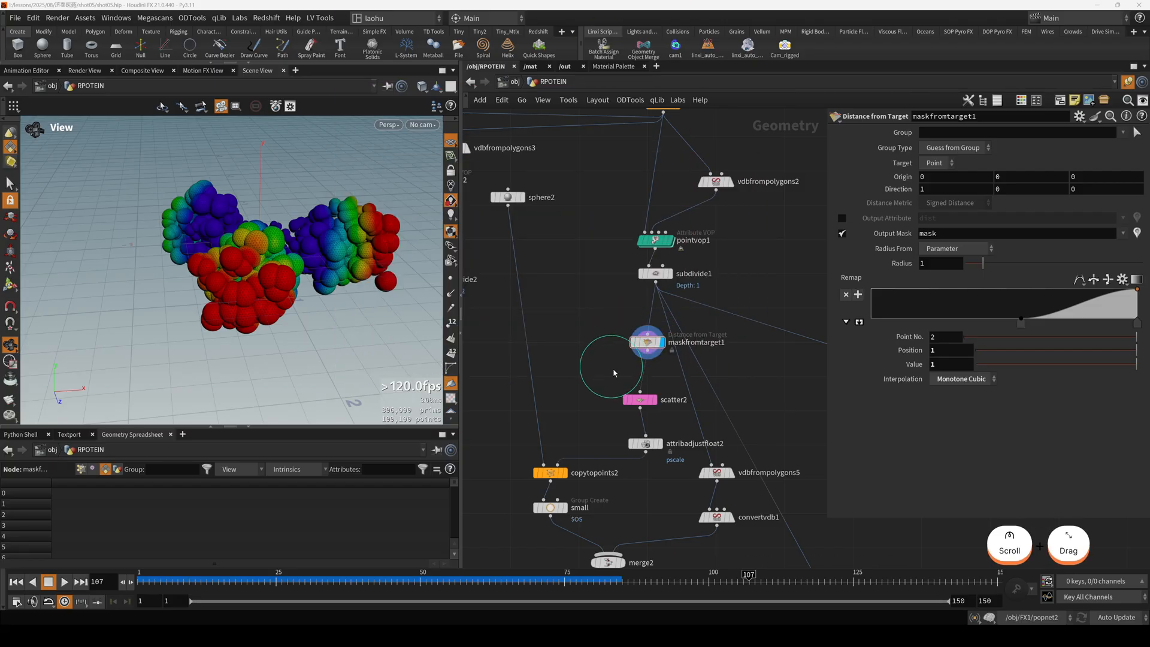
Display the points scattered by scatter2, followed by the pscale adjustment in attribadjustfloat2.
click(639, 399)
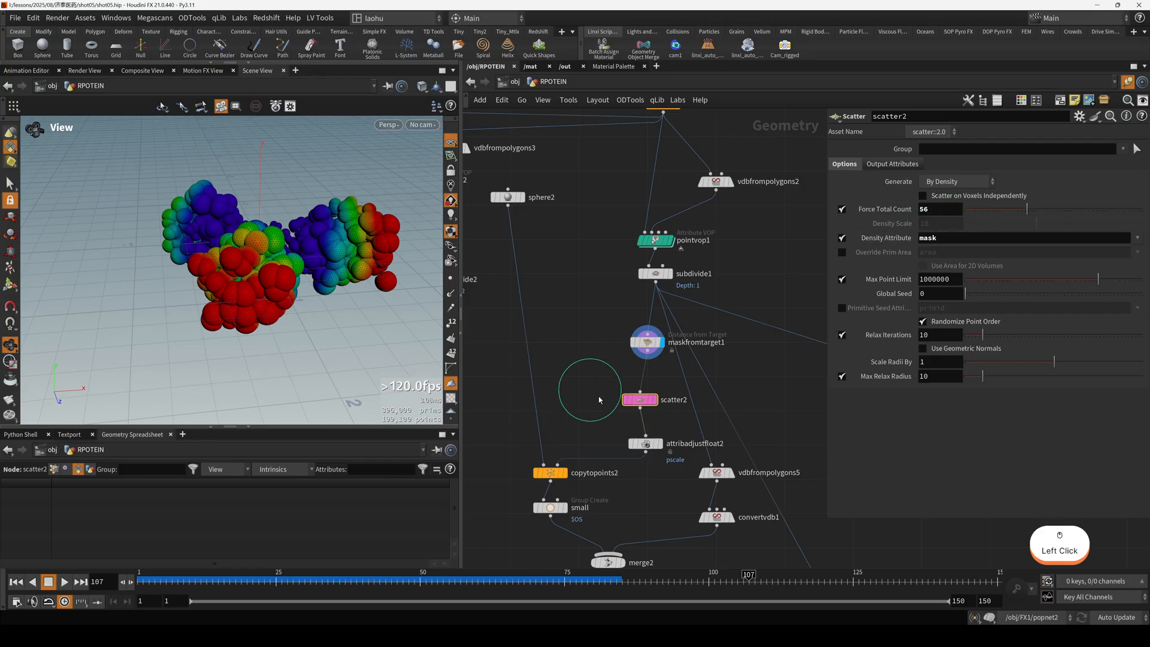
key(r)
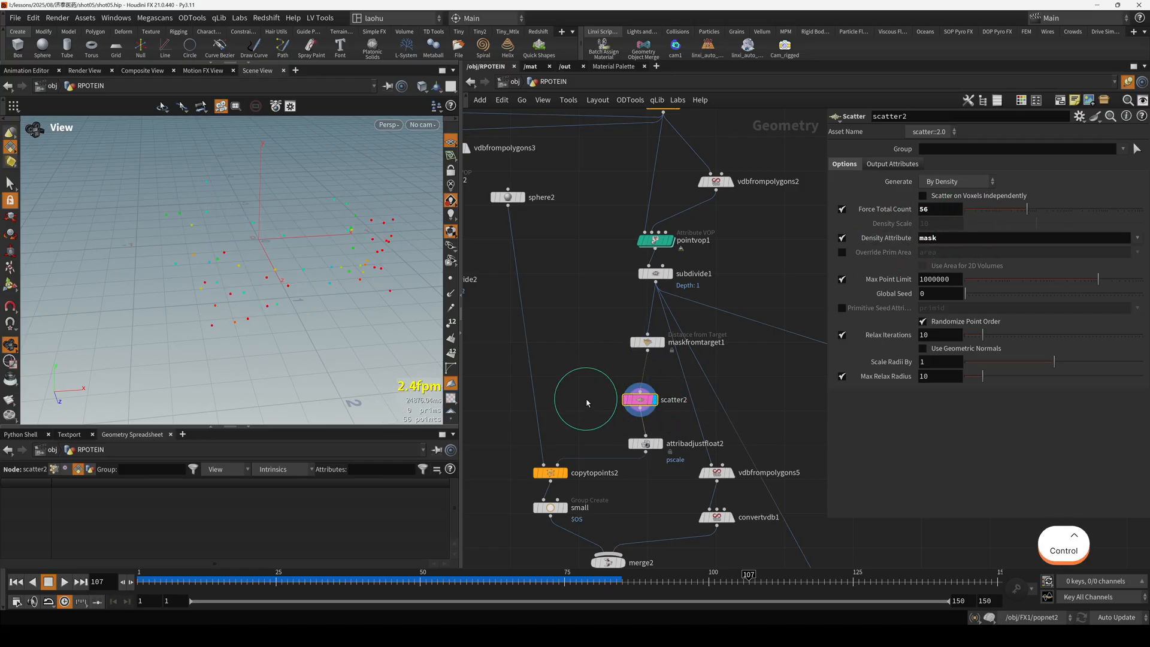
key(alt)
alt+drag(273, 280, 299, 300)
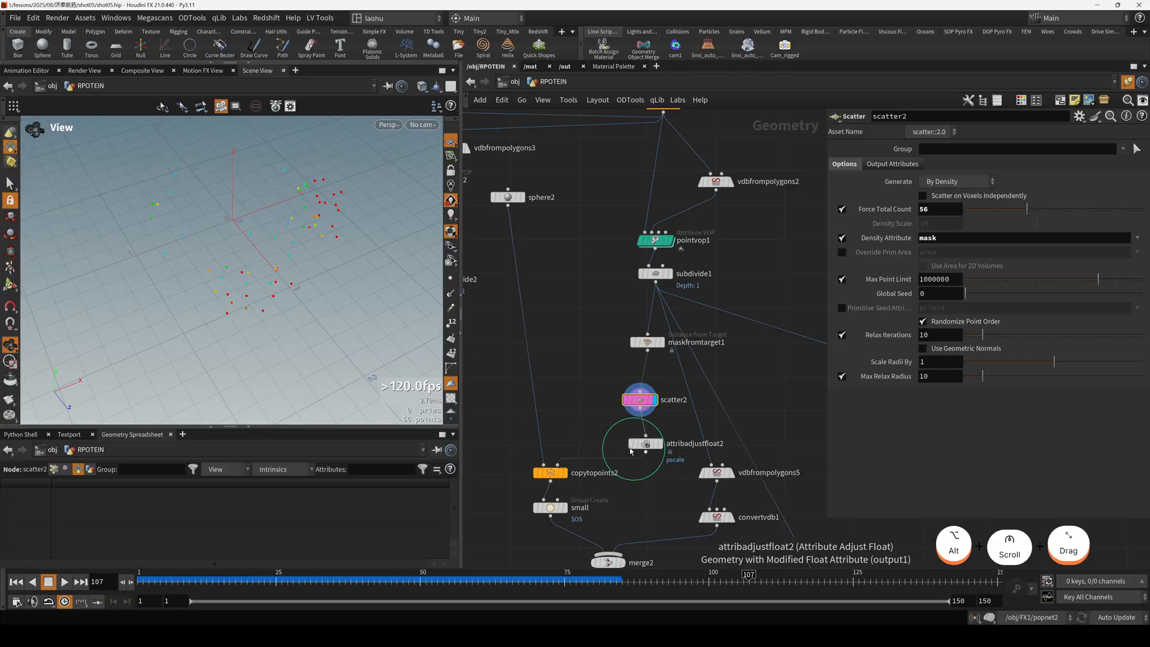
middle_drag(605, 441, 612, 366)
drag(611, 364, 654, 365)
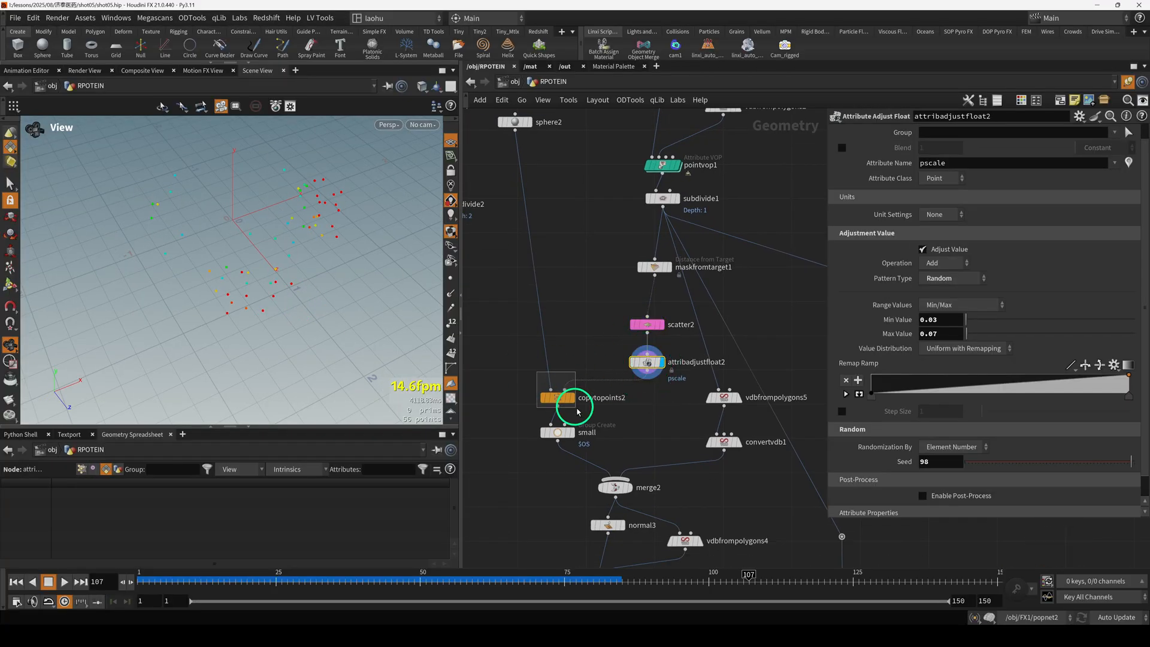
Display copytopoints2 and turn off the mask colour visualization on its copied spheres.
drag(577, 409, 578, 411)
key(r)
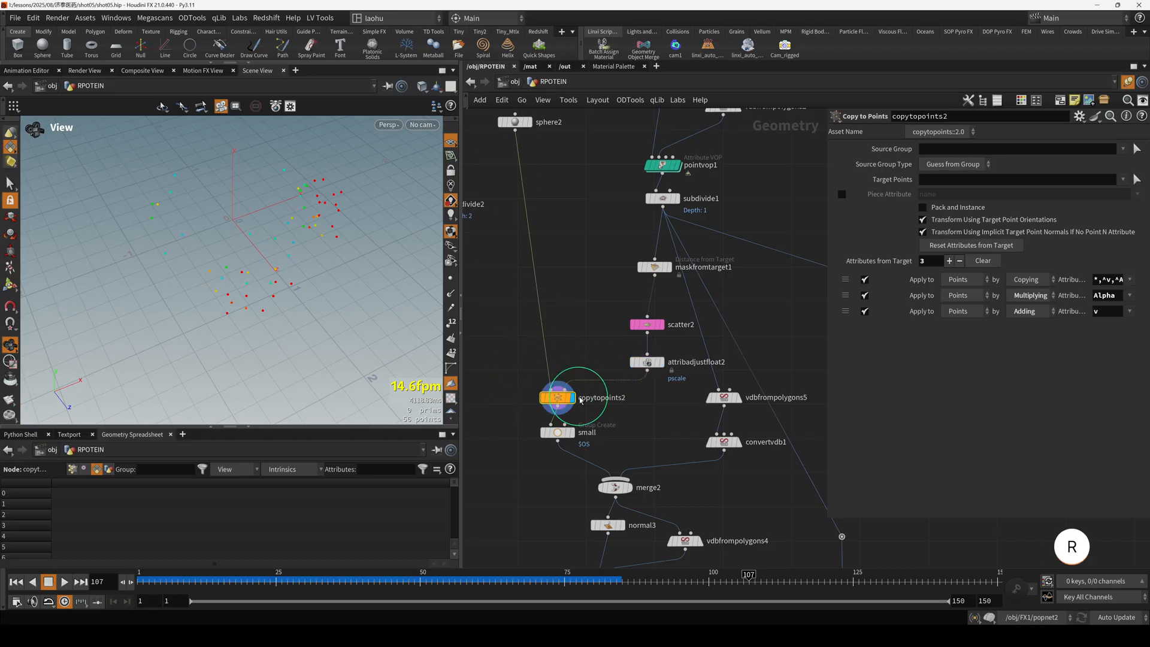
scroll(276, 264, down, 2)
mouse_move(282, 262)
mouse_down()
mouse_move(303, 249)
mouse_move(291, 261)
mouse_up()
ctrl+middle_click(560, 397)
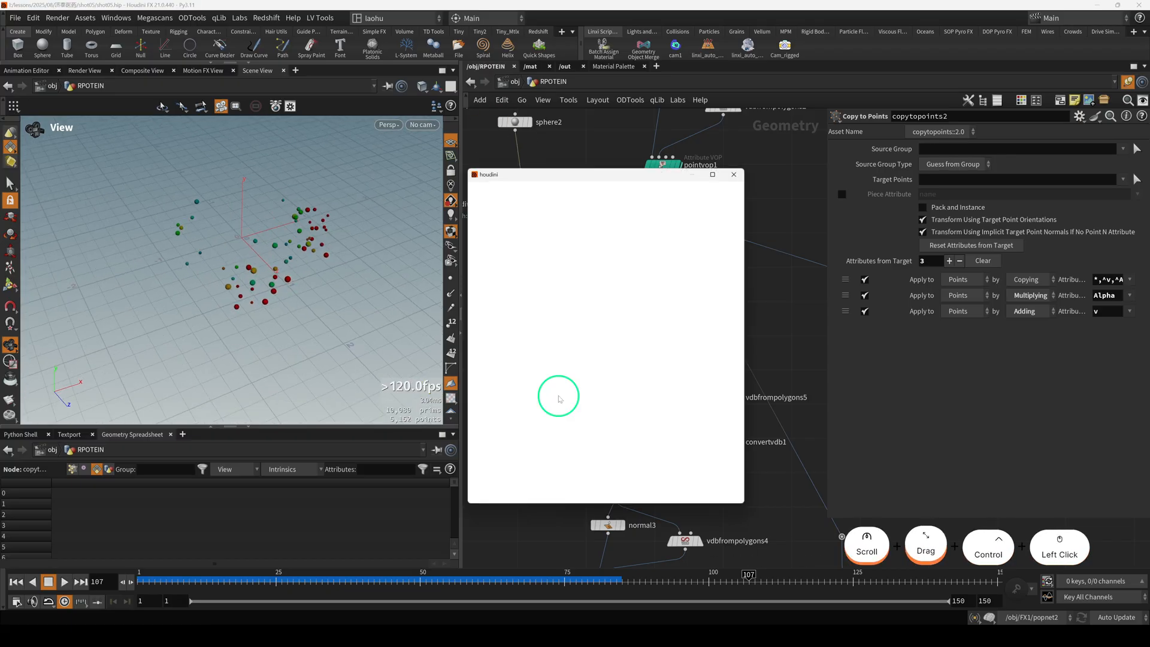
click(612, 339)
click(782, 346)
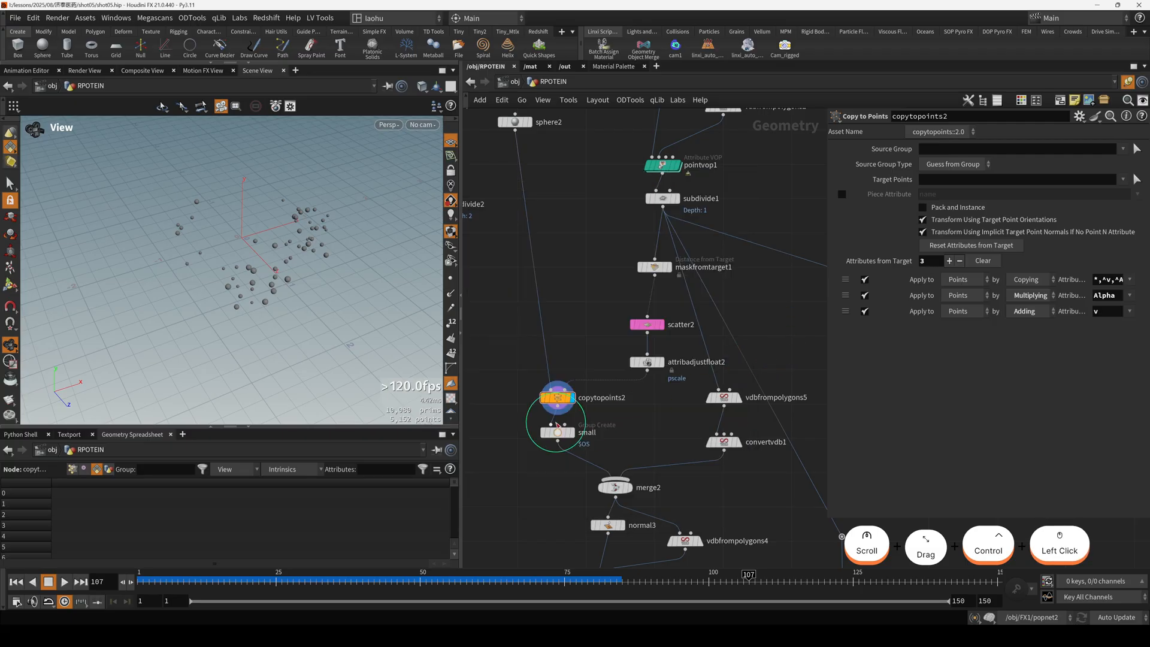
Display the group node small and examine the grouped spheres in the view.
drag(512, 422, 584, 442)
key(r)
middle_drag(645, 428, 644, 406)
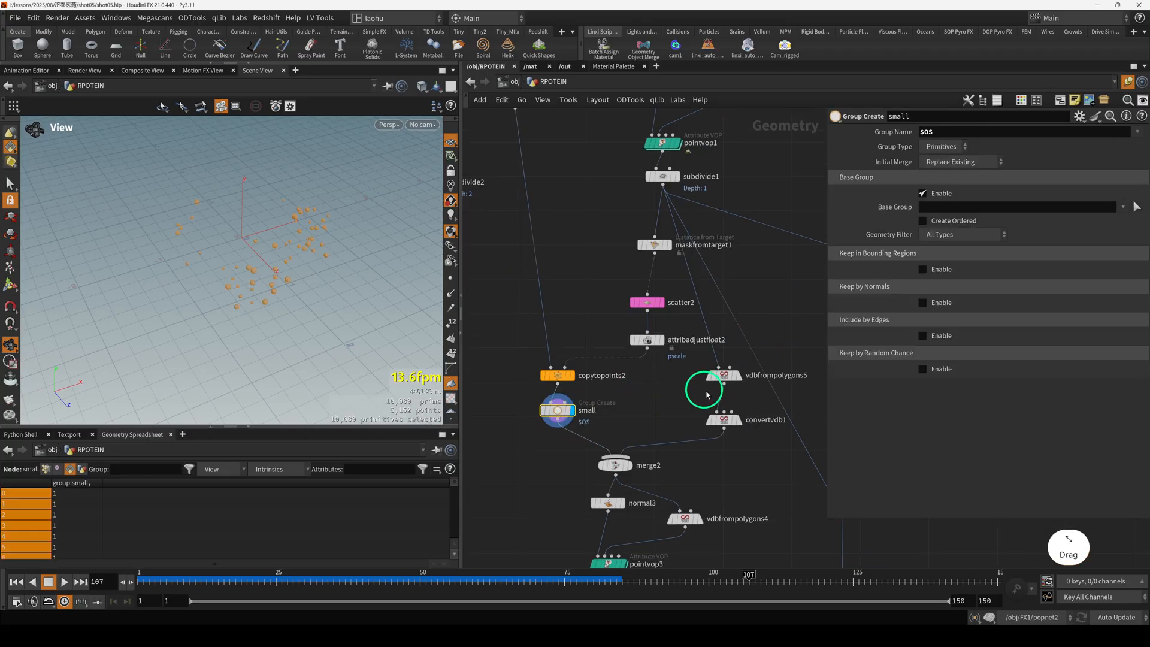
drag(723, 389, 727, 392)
drag(518, 388, 558, 410)
key(r)
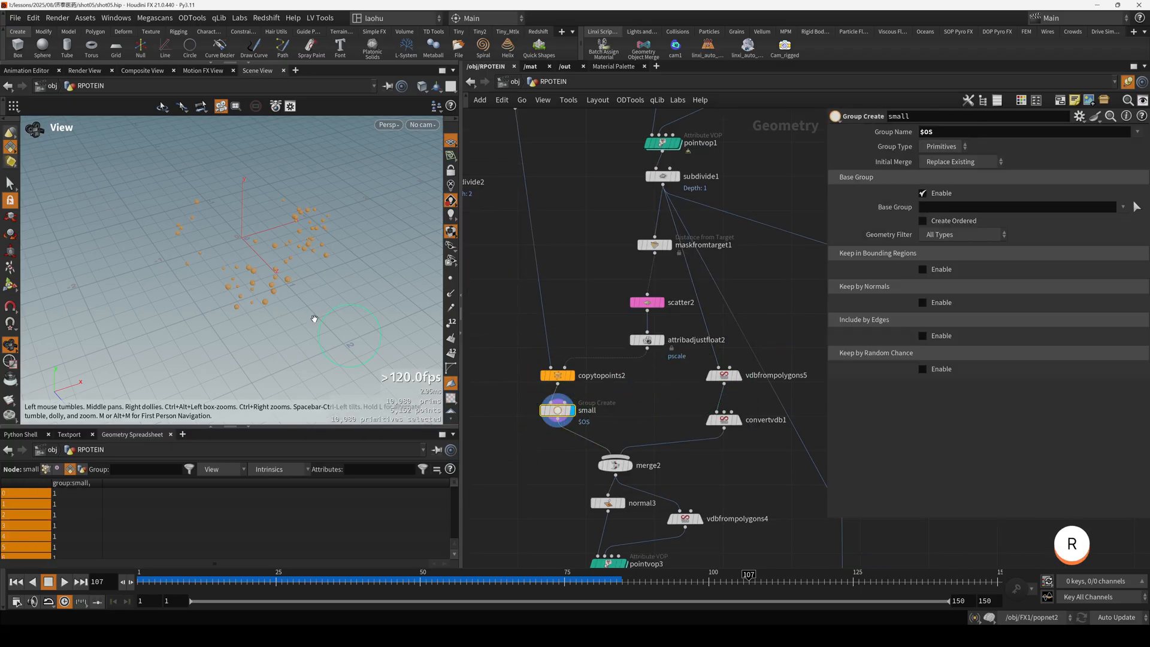
drag(313, 318, 287, 320)
Display the polygon surface produced by convertvdb1.
drag(681, 416, 747, 438)
key(r)
middle_drag(704, 472, 692, 437)
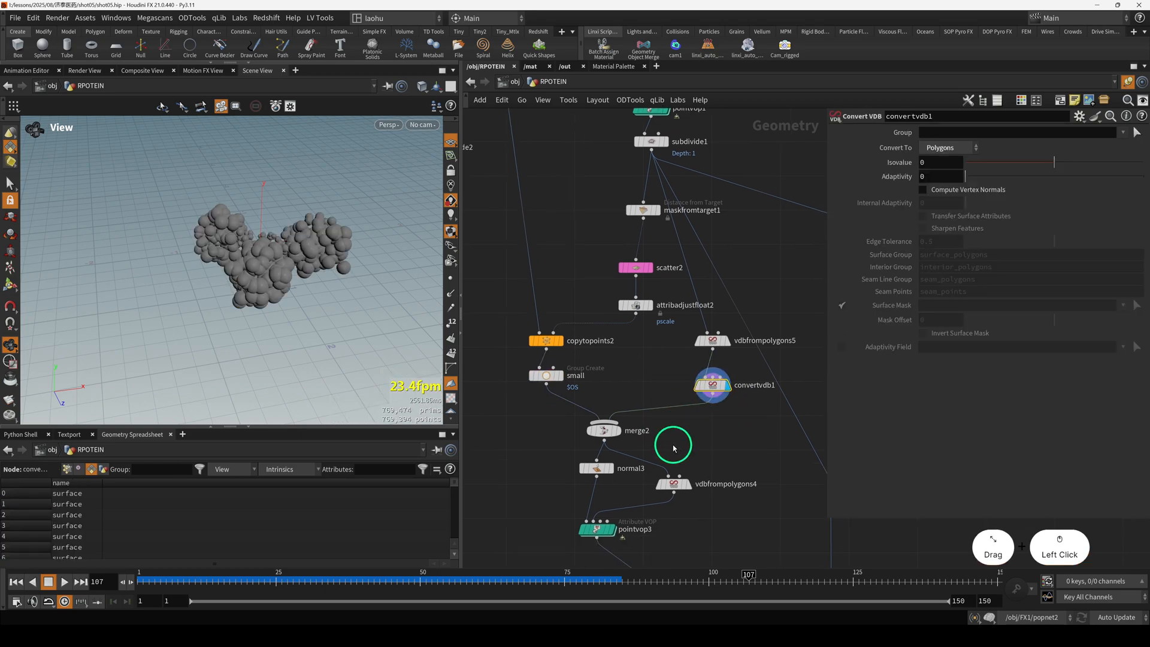
Display merge2 and examine how the small spheres combine with the converted cluster surface.
drag(674, 447, 591, 417)
key(r)
mouse_move(282, 309)
mouse_down()
mouse_move(238, 275)
mouse_move(327, 234)
mouse_move(258, 286)
mouse_move(274, 348)
mouse_move(339, 353)
mouse_up()
scroll(241, 261, up, 6)
scroll(331, 232, down, 3)
key(shift+w)
key(h)
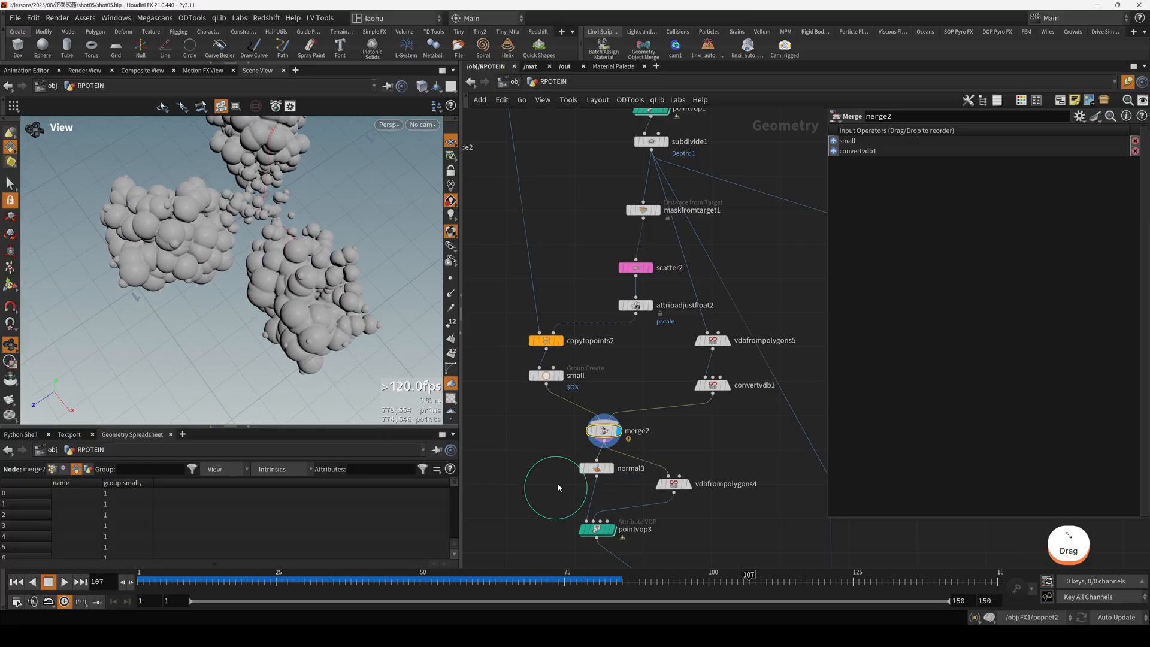
Shift normal3 slightly left below merge2 and display the result of pointvop3.
scroll(661, 495, up, 2)
middle_drag(661, 494, 675, 395)
drag(675, 395, 722, 388)
drag(599, 362, 585, 364)
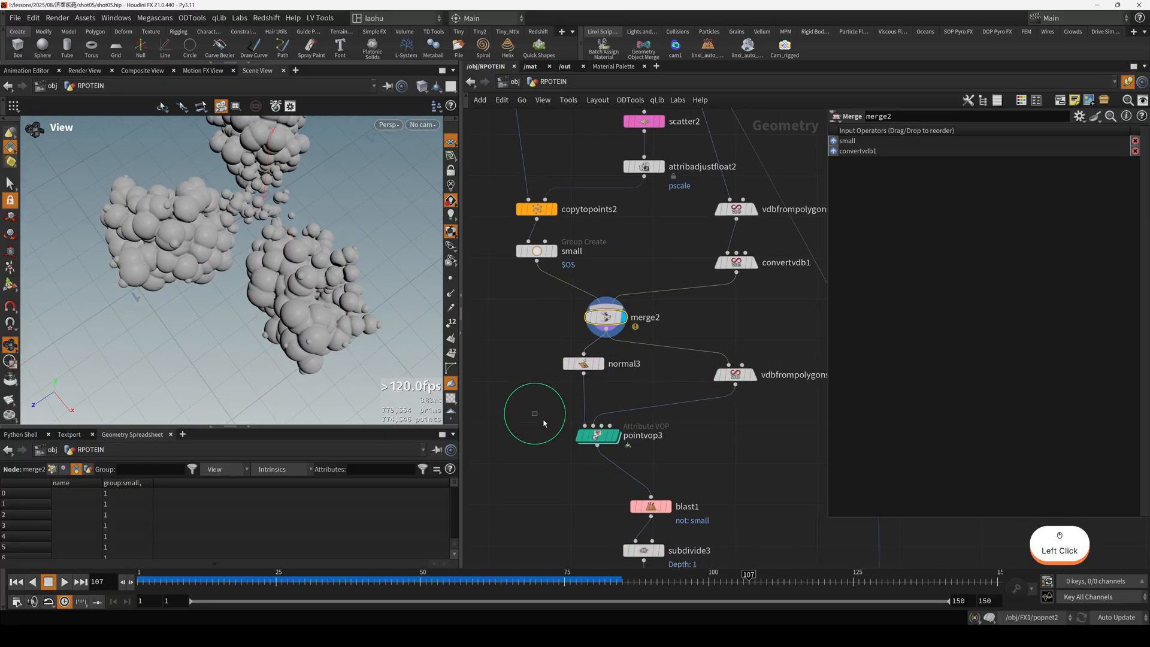
drag(527, 411, 597, 443)
key(r)
scroll(606, 446, up, 2)
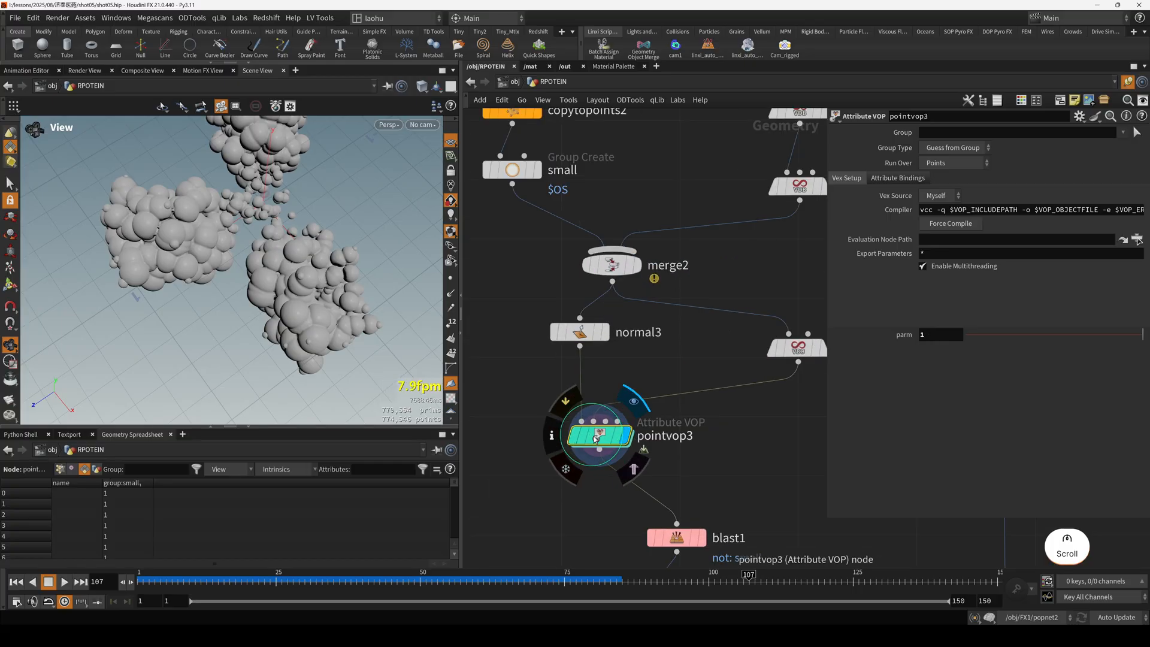
scroll(600, 426, down, 5)
scroll(600, 211, up, 2)
Open pointvop3 and examine its volume sampling network alongside the sphere cluster.
drag(600, 222, 651, 239)
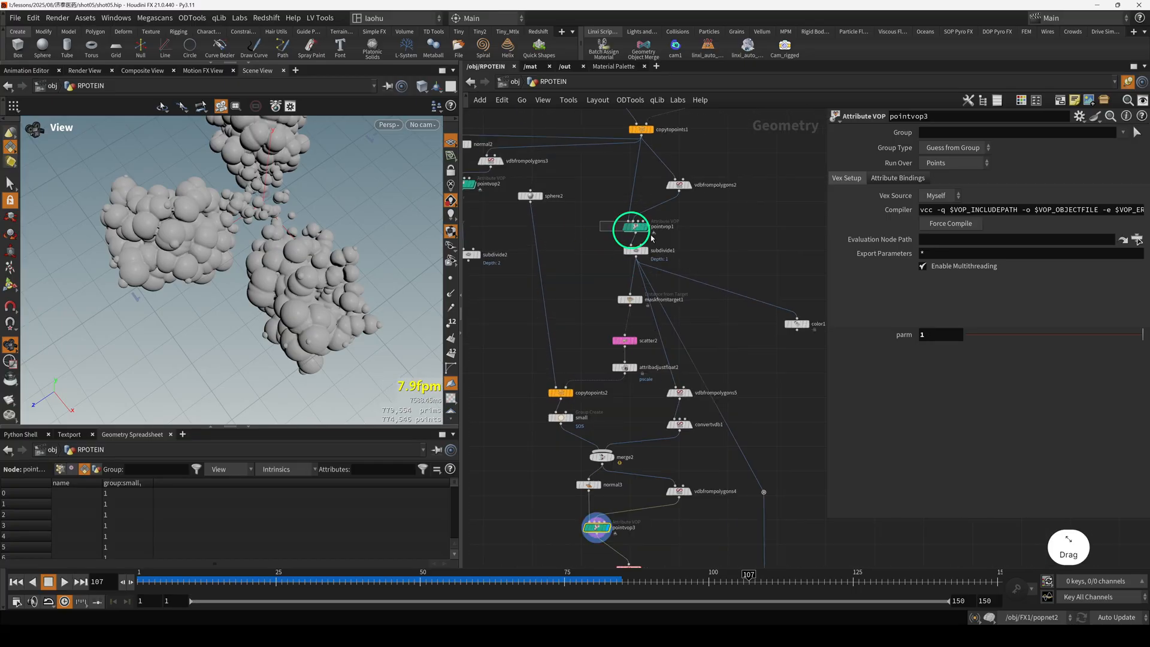
scroll(623, 238, up, 2)
middle_drag(595, 559, 593, 446)
middle_drag(529, 513, 530, 431)
drag(542, 434, 604, 471)
double_click(589, 465)
scroll(277, 304, down, 1)
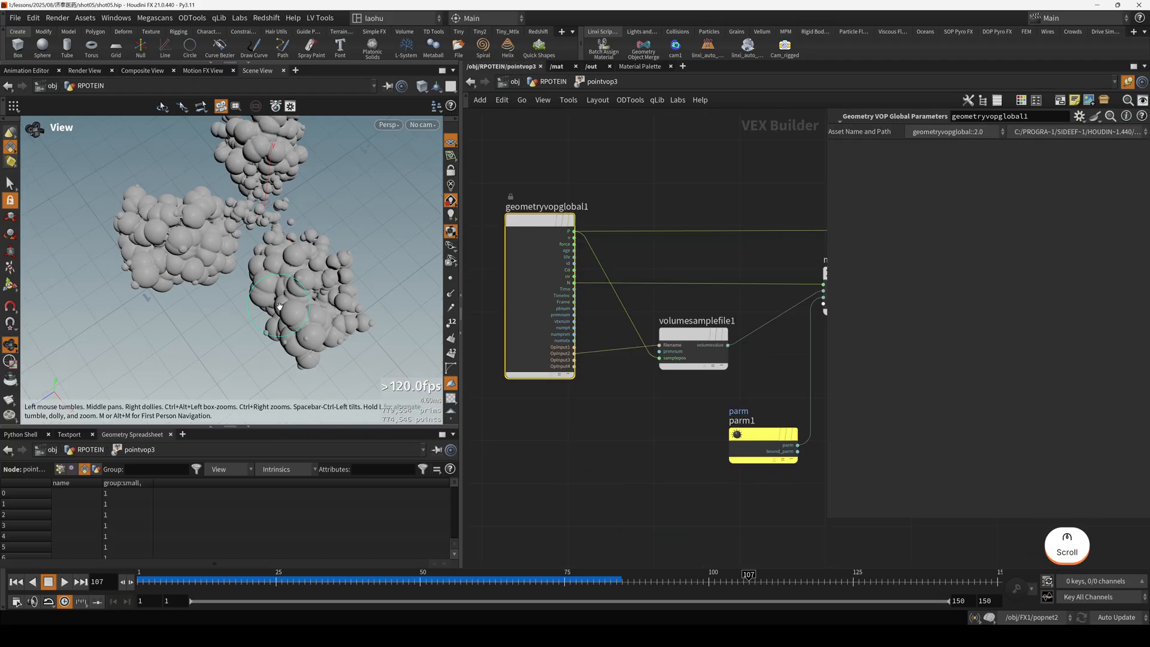
drag(278, 305, 220, 256)
right_drag(221, 256, 299, 329)
drag(299, 328, 367, 274)
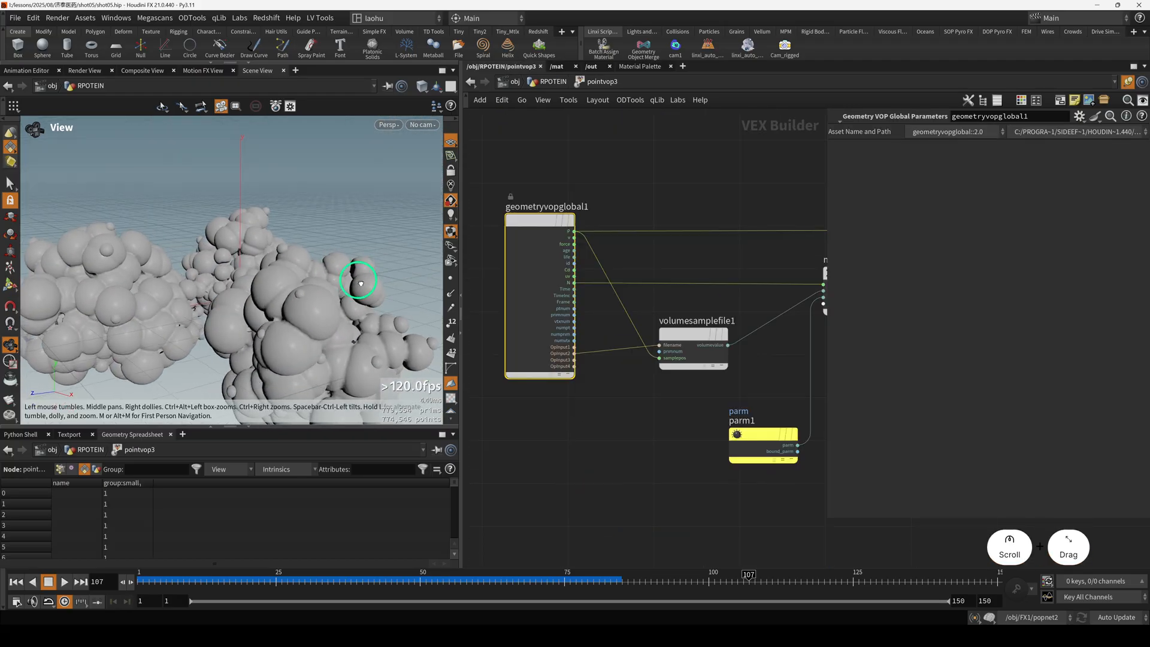
Return to the RPOTEIN network and display the small spheres isolated by blast1.
click(549, 83)
scroll(590, 399, down, 2)
middle_drag(579, 445, 564, 336)
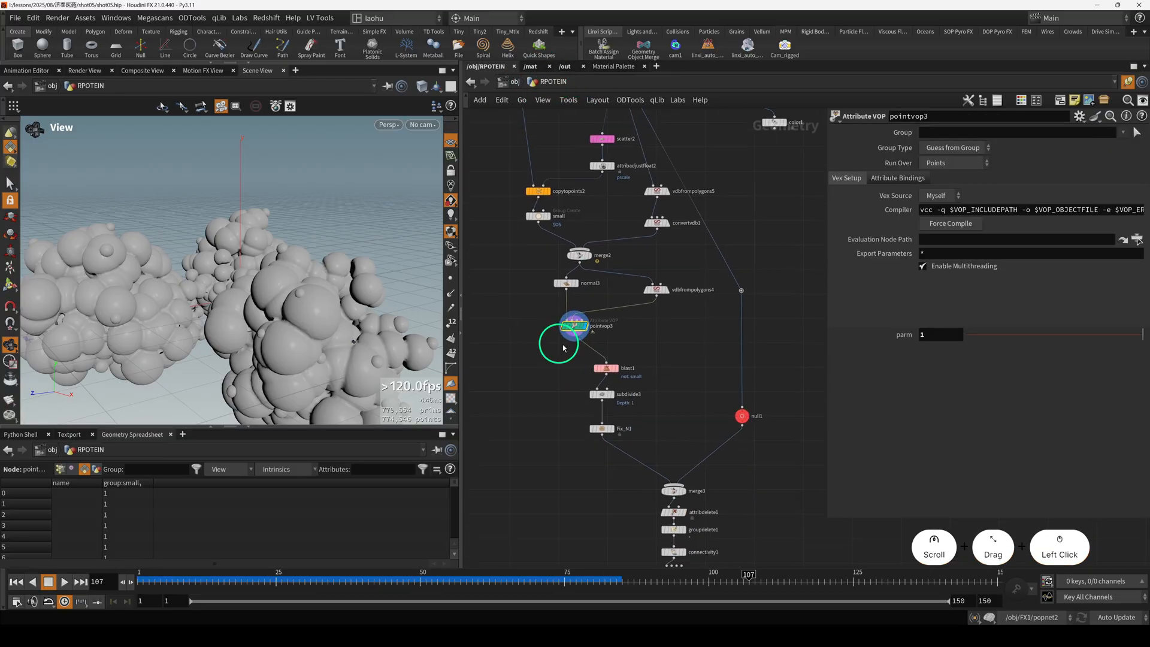
scroll(603, 406, up, 1)
drag(559, 381, 607, 404)
key(r)
Display the subdivided small spheres through Fix_N1 and examine their shapes up close.
drag(571, 359, 638, 438)
scroll(656, 405, down, 2)
key(r)
key(h)
drag(260, 294, 330, 337)
scroll(305, 339, up, 3)
scroll(307, 340, up, 6)
mouse_move(634, 440)
mouse_down()
mouse_move(611, 416)
mouse_move(624, 440)
mouse_up()
scroll(632, 437, up, 2)
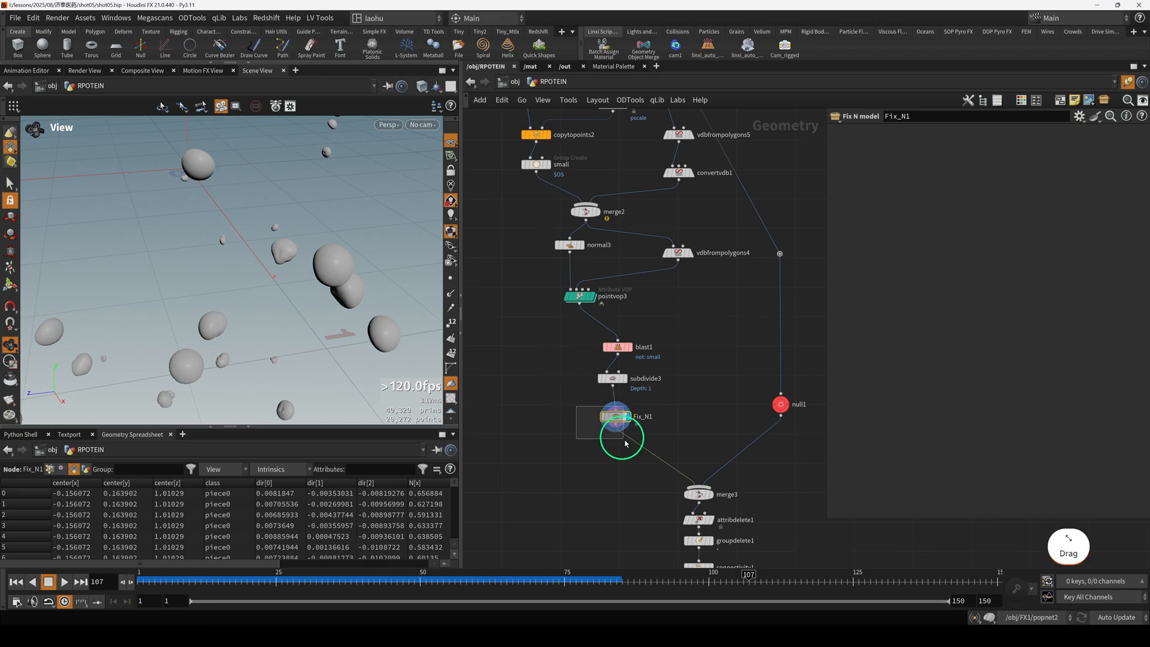
Review Fix_N1's geometry attributes, switching the view to the UV viewport and back to perspective.
ctrl+click(611, 419)
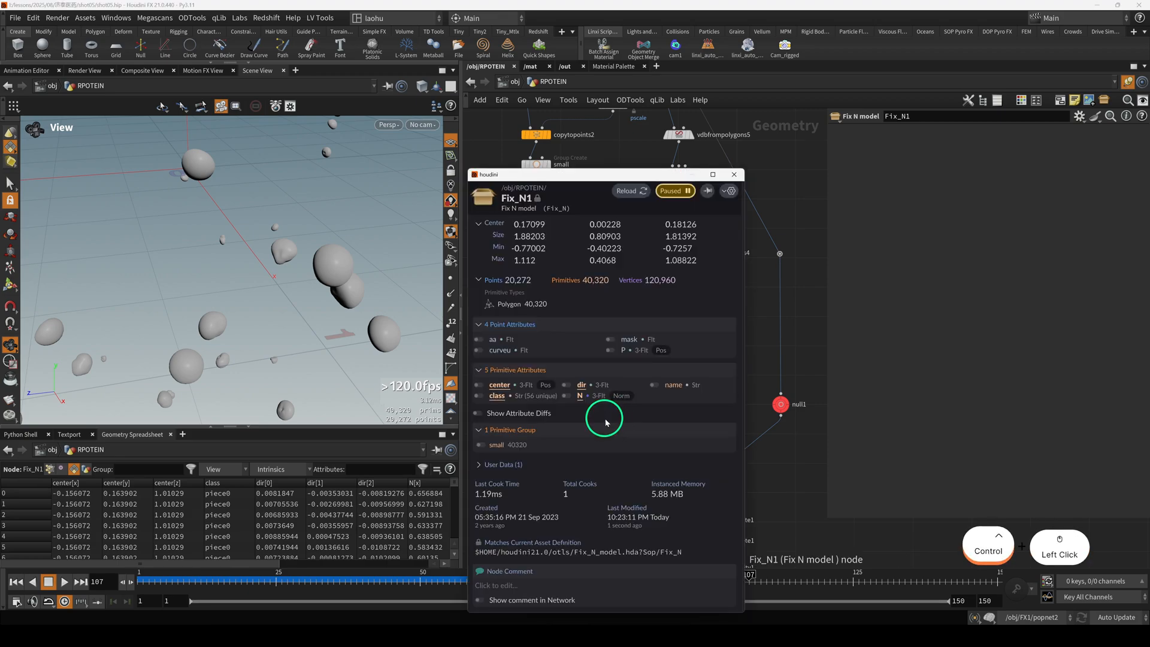
click(452, 400)
click(350, 343)
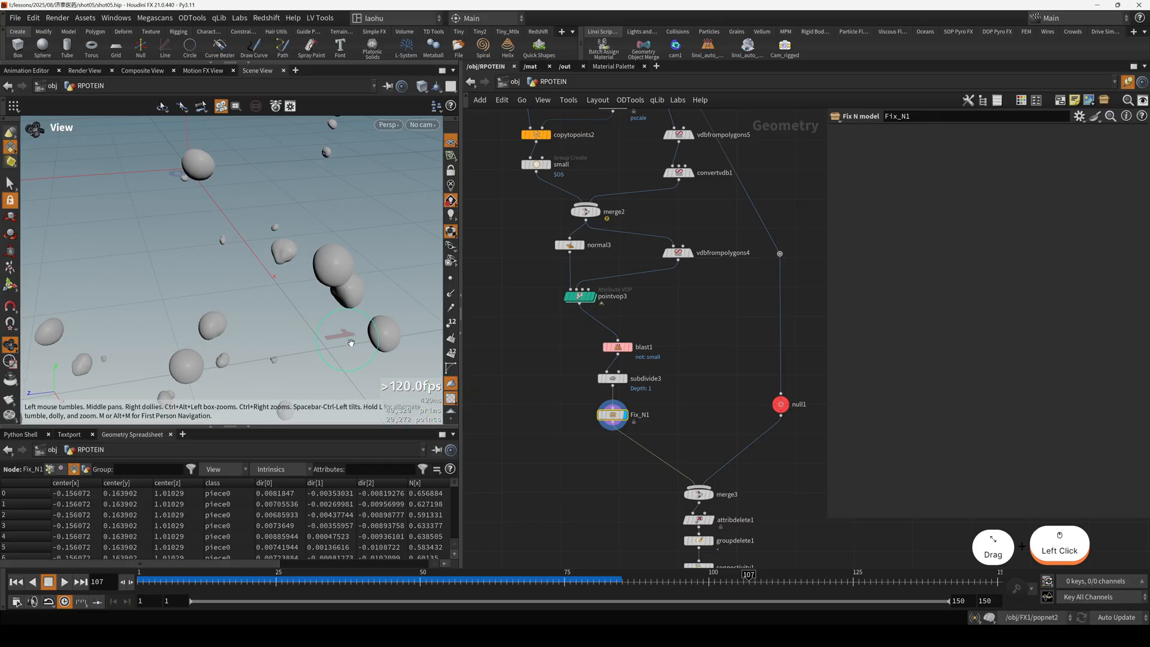
key(5)
key(1)
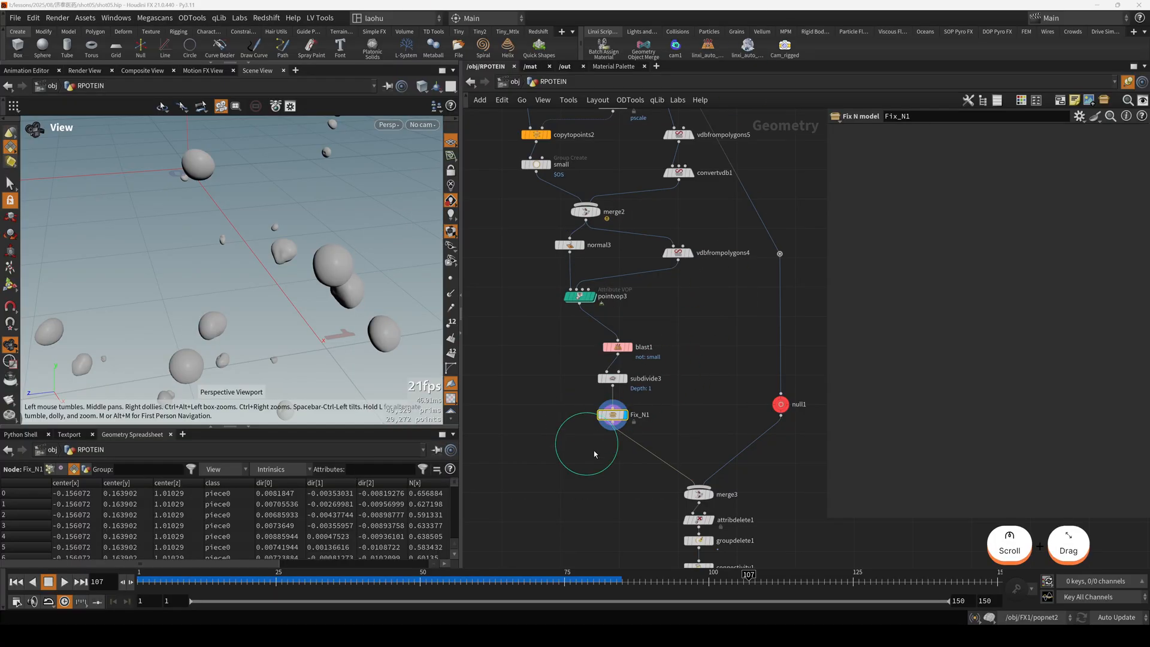
Display the whole cluster from merge3, followed by the large spheres from null1 alone.
click(697, 493)
key(r)
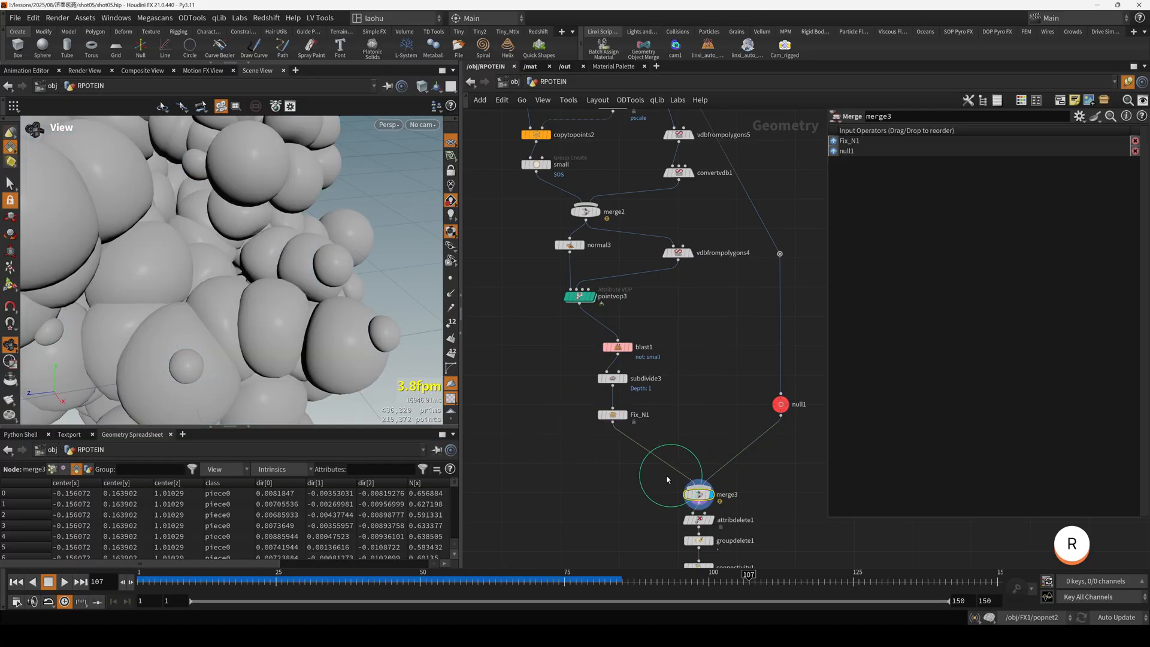
click(452, 401)
key(h)
drag(258, 329, 295, 329)
click(778, 408)
key(r)
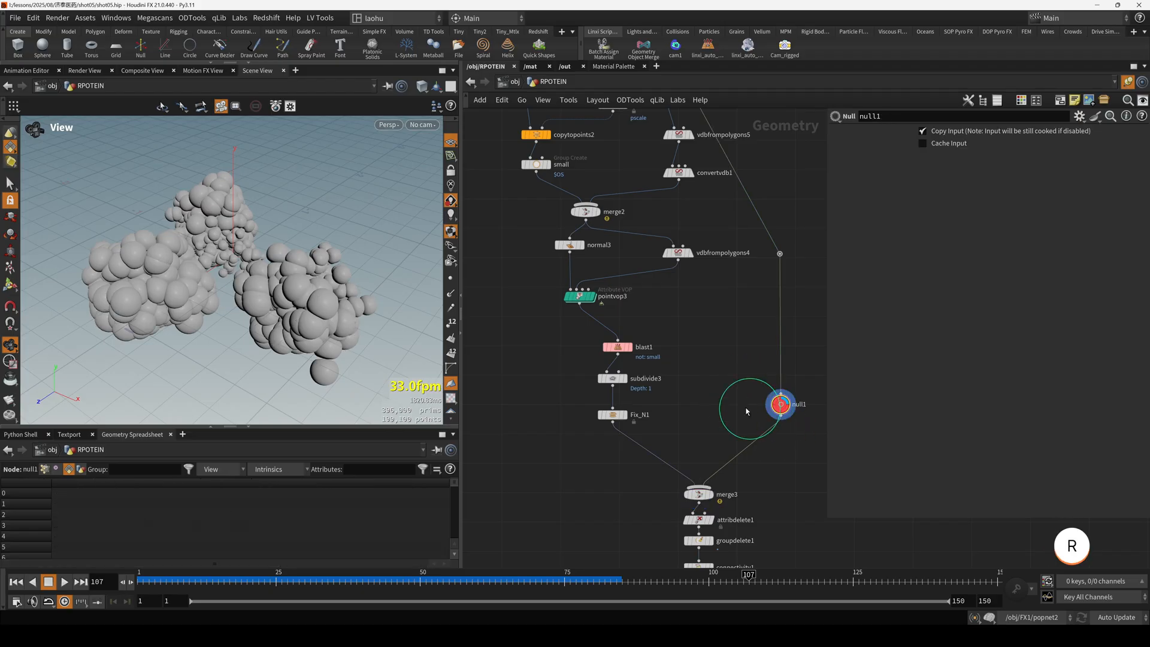
Compare the small spheres from Fix_N1 with the combined cluster from merge3.
scroll(747, 411, down, 3)
middle_drag(713, 390, 635, 384)
click(621, 377)
key(r)
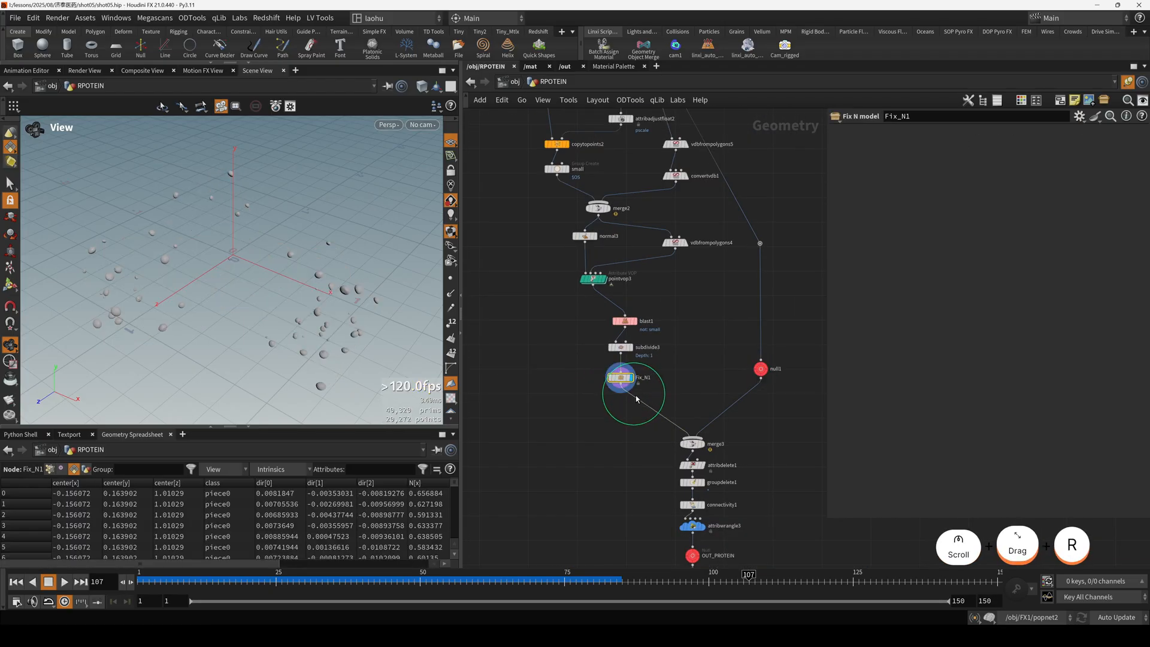
click(692, 443)
key(r)
scroll(671, 458, up, 1)
middle_drag(656, 479, 605, 379)
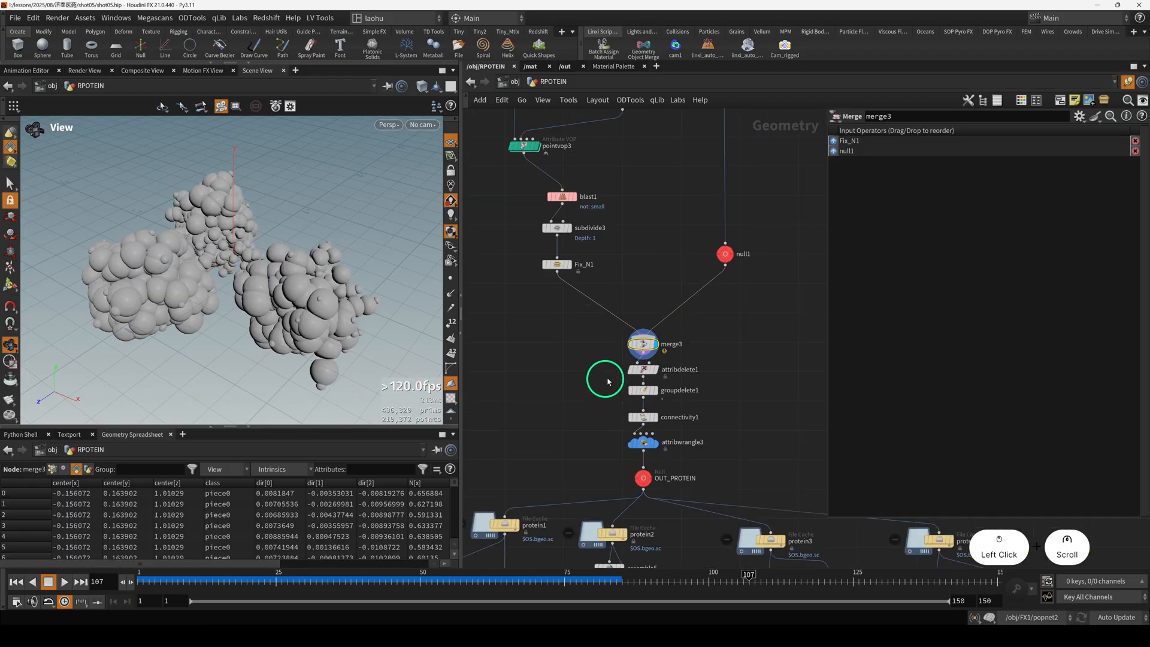
Display attribdelete1, groupdelete1 and connectivity1 in turn and review their settings.
click(650, 376)
key(r)
click(646, 392)
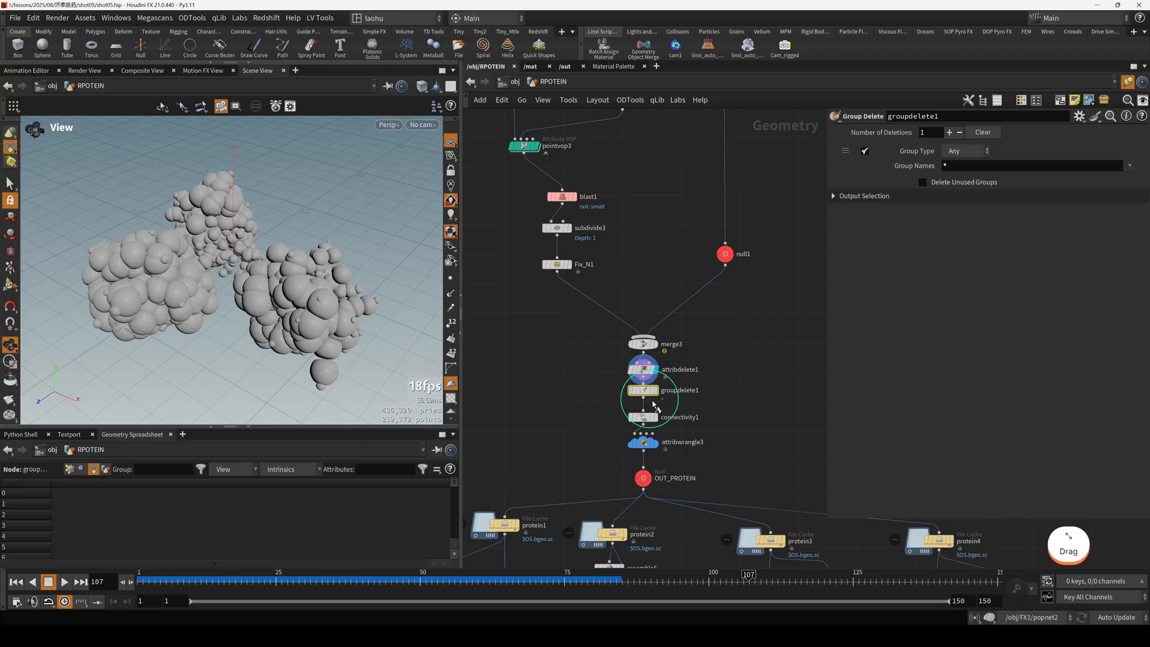
drag(643, 417, 657, 431)
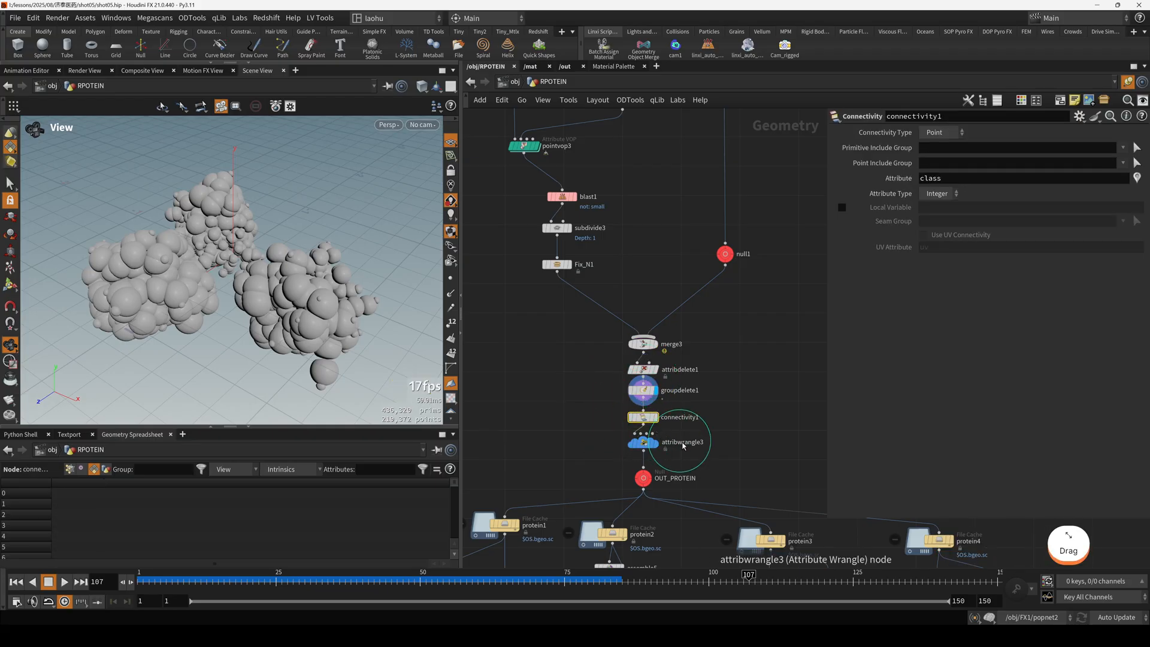
middle_drag(683, 445, 684, 400)
scroll(684, 399, up, 2)
drag(643, 397, 645, 409)
key(r)
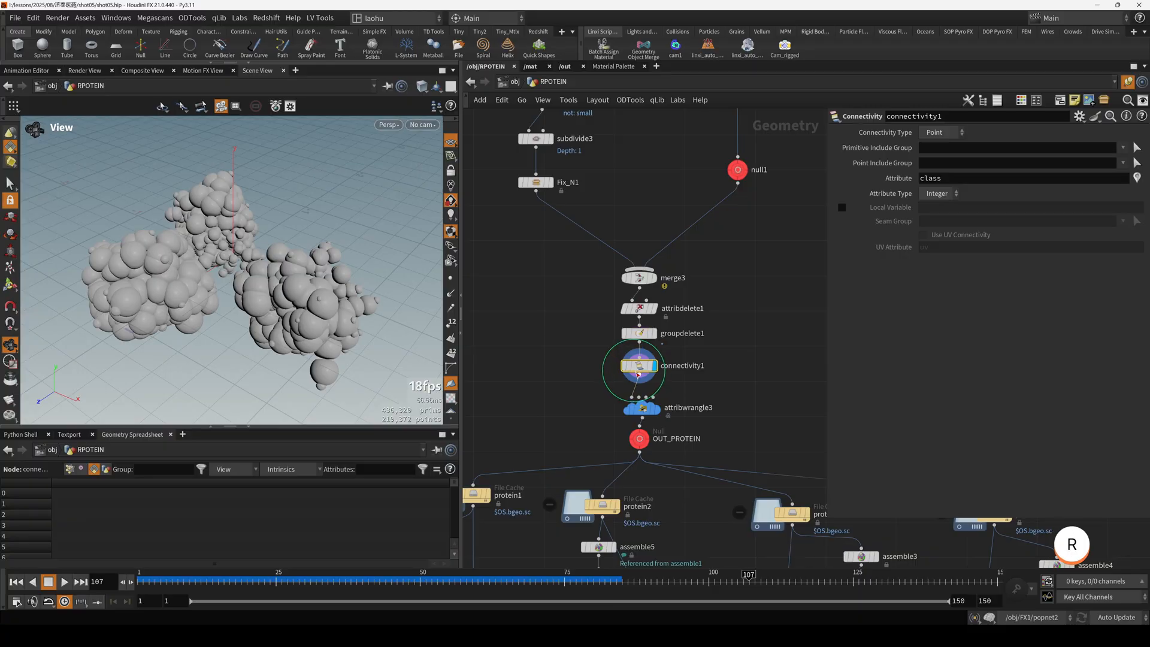
List connectivity1's point attributes in the geometry spreadsheet and sort them by class.
click(69, 469)
click(223, 485)
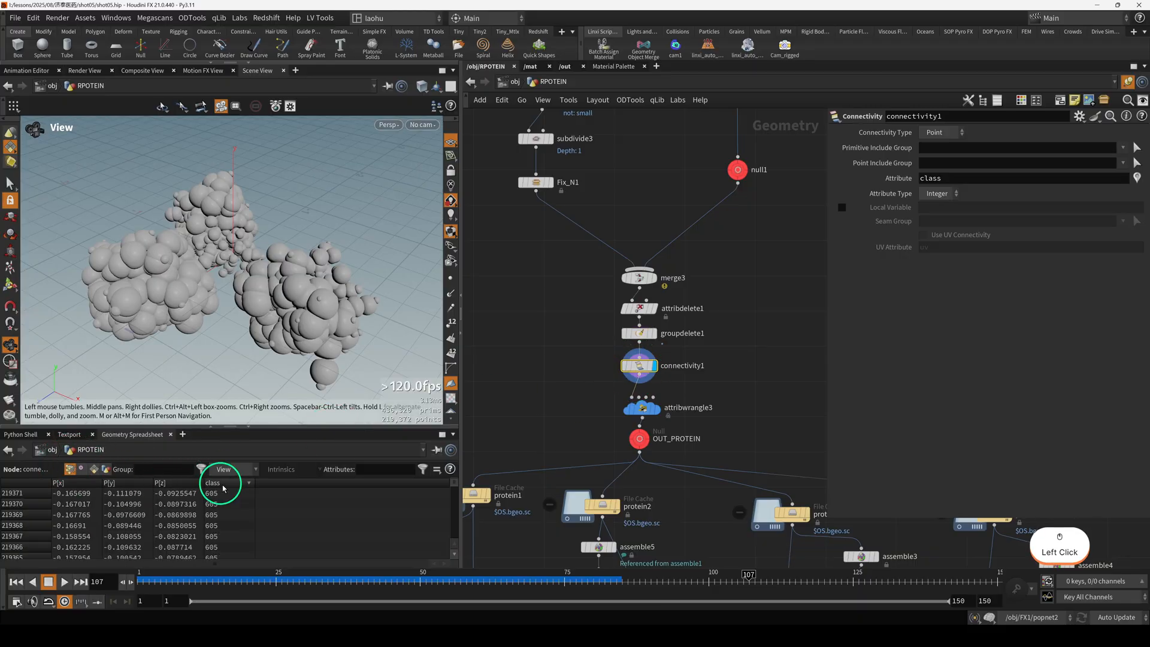
click(433, 492)
drag(451, 485, 447, 452)
Display attribwrangle3 followed by the OUT_PROTEIN null and examine the finished cluster.
click(634, 409)
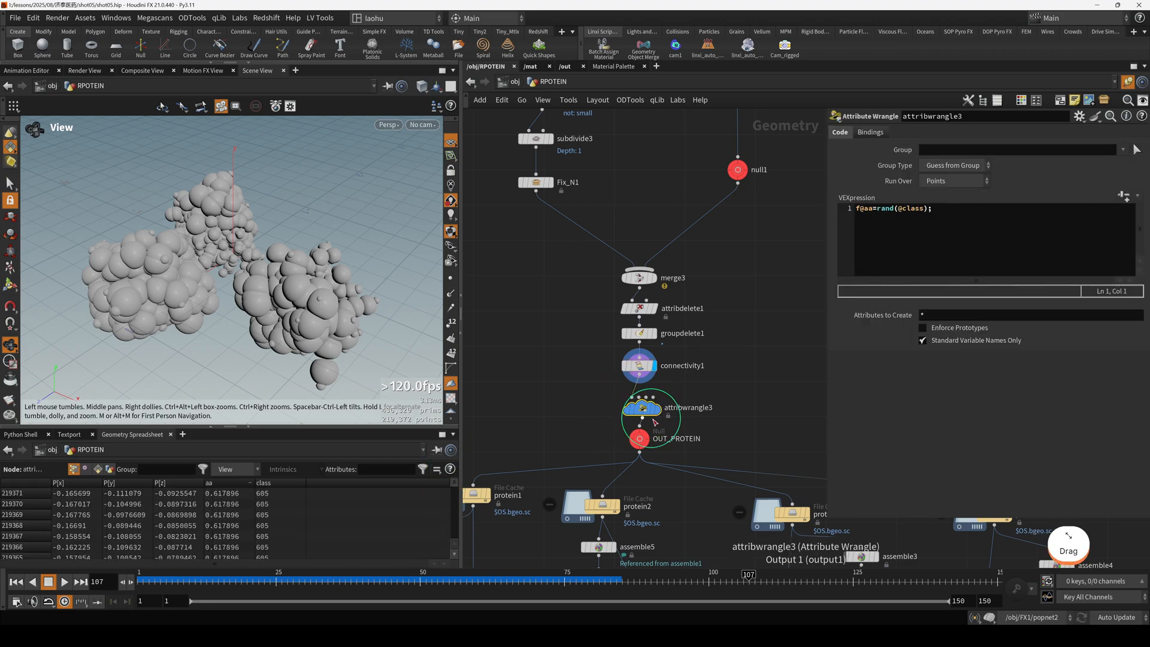
key(r)
click(634, 438)
key(r)
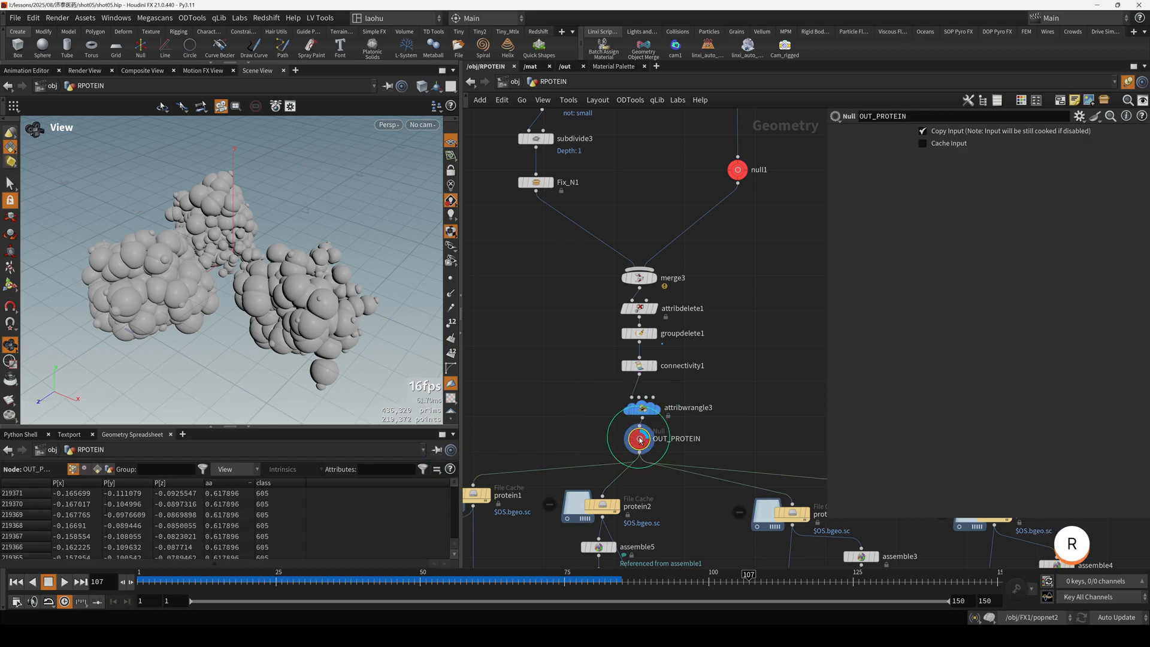
drag(324, 296, 395, 276)
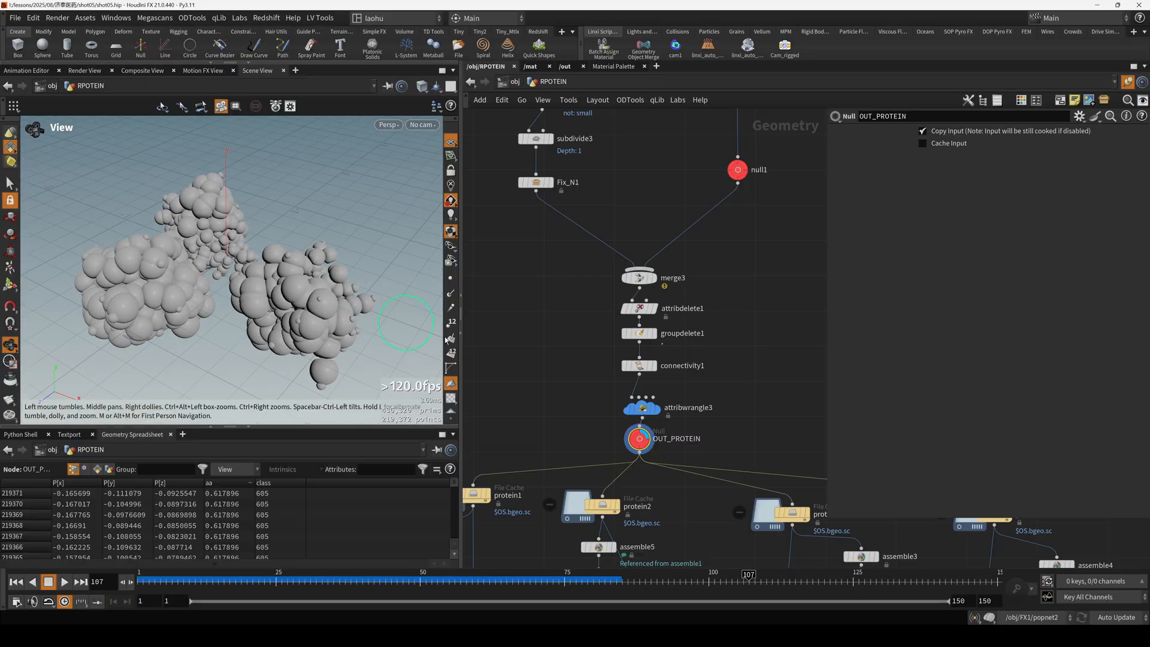
click(640, 408)
scroll(593, 383, down, 3)
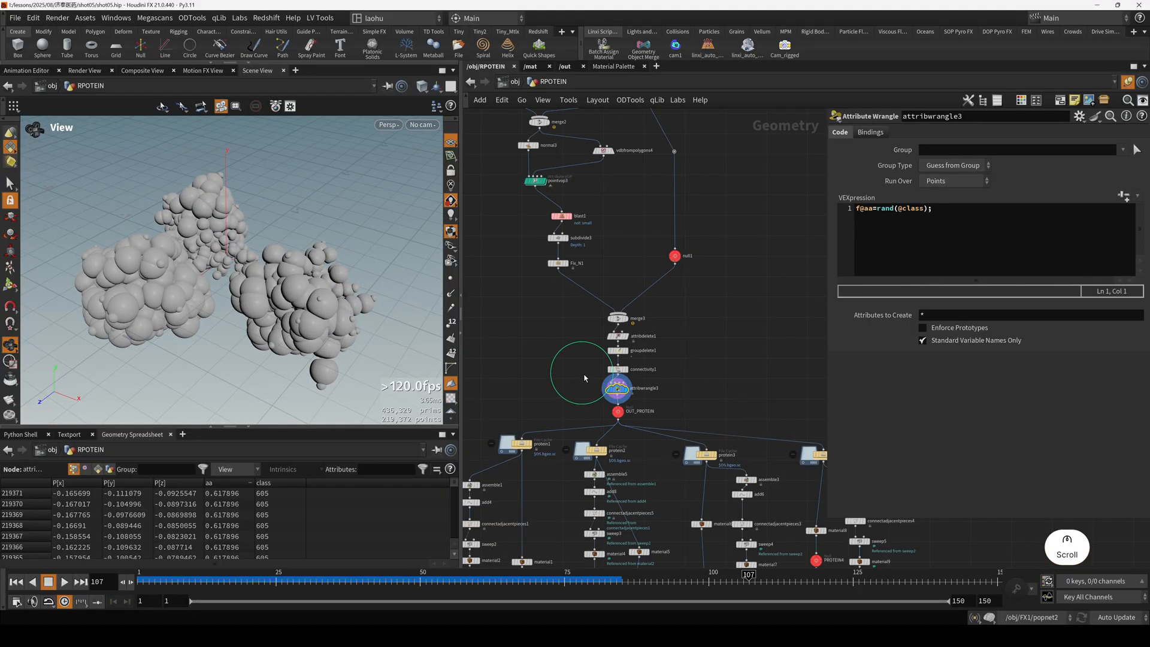
scroll(598, 386, down, 2)
click(625, 416)
key(r)
middle_drag(626, 422, 647, 341)
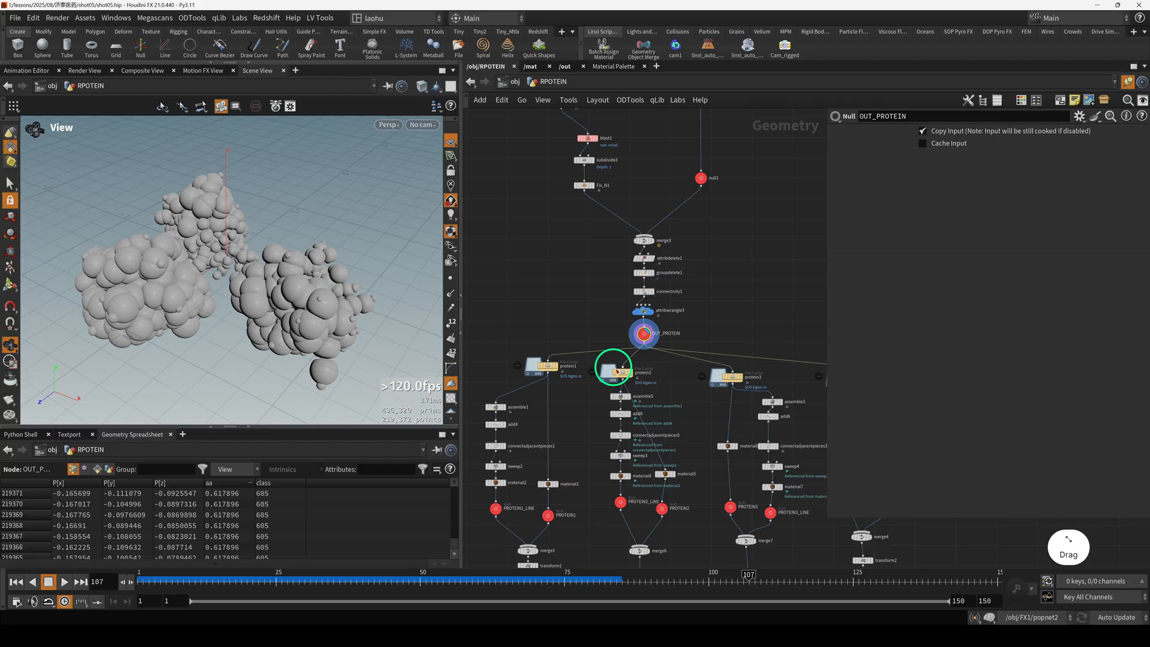
Look through cam1, returning to the free perspective view with the whole cluster framed.
click(423, 125)
click(443, 184)
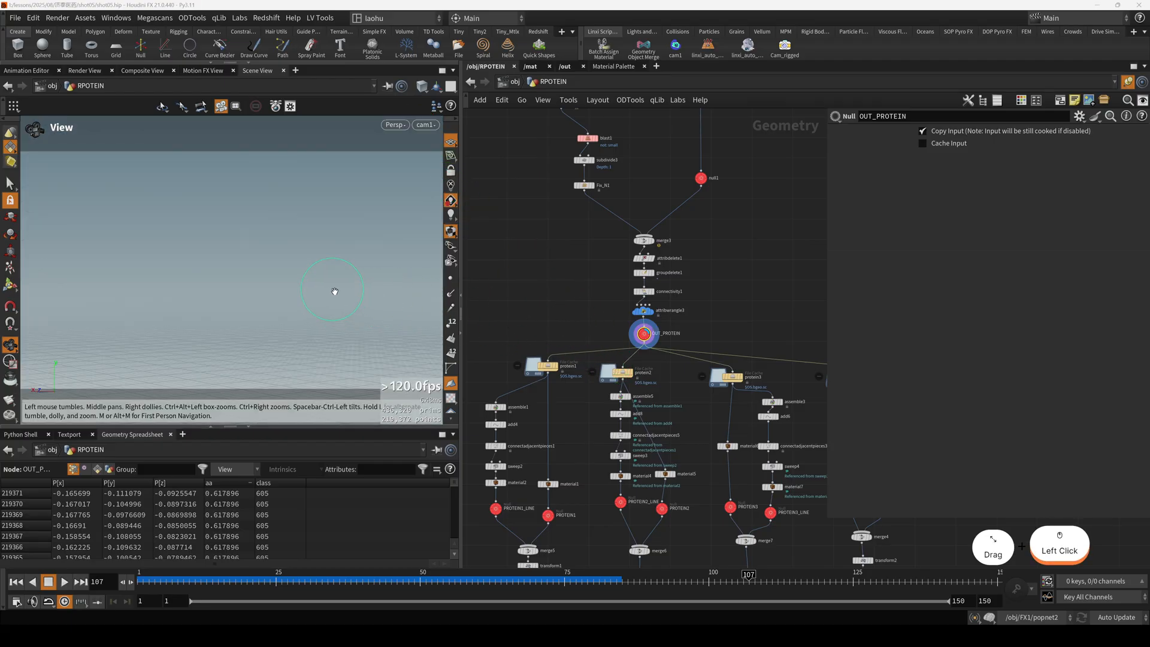
key(h)
Review the protein2 file cache settings and the rendered reference image of the purple protein clusters.
click(623, 375)
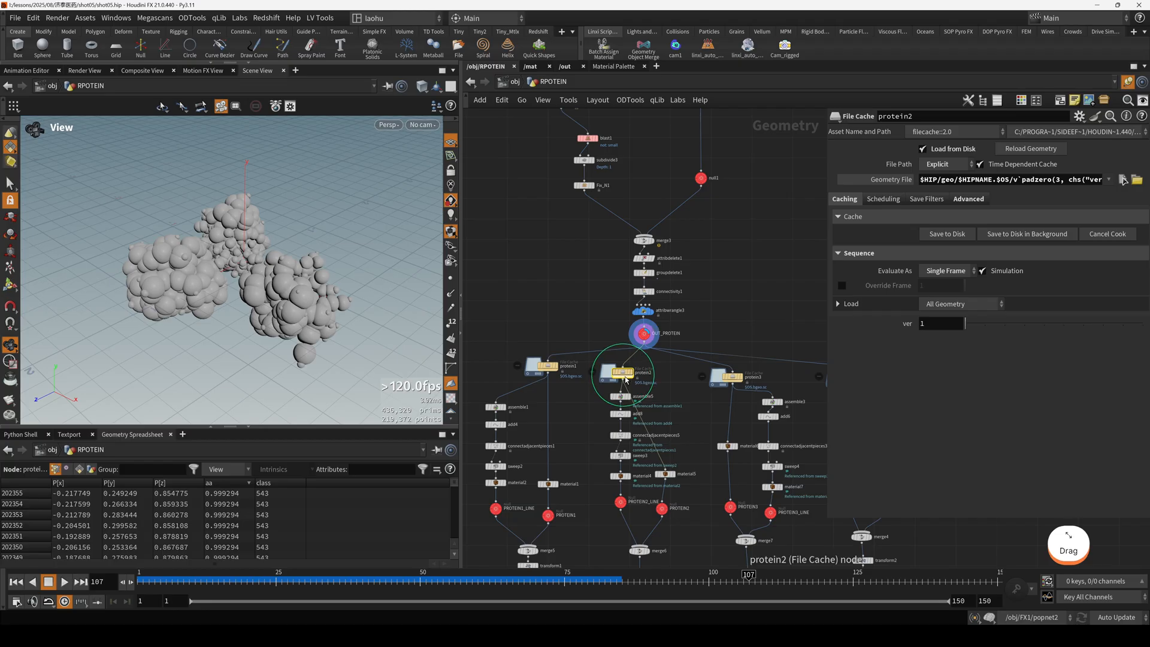
scroll(575, 327, down, 5)
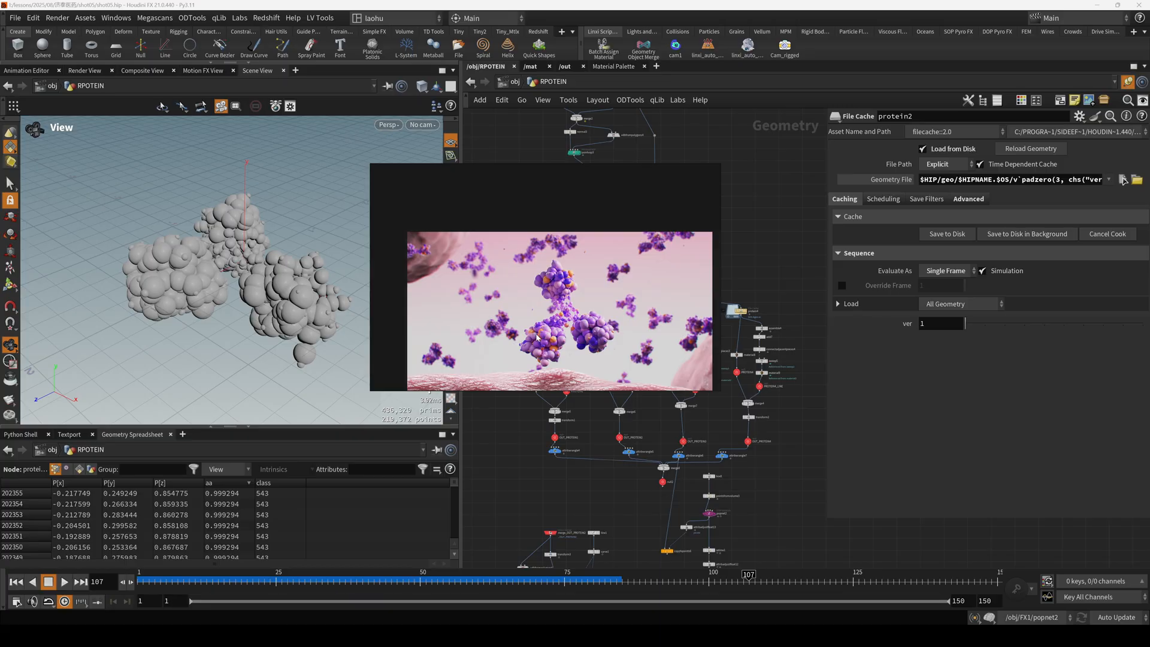
drag(537, 337, 522, 304)
click(323, 287)
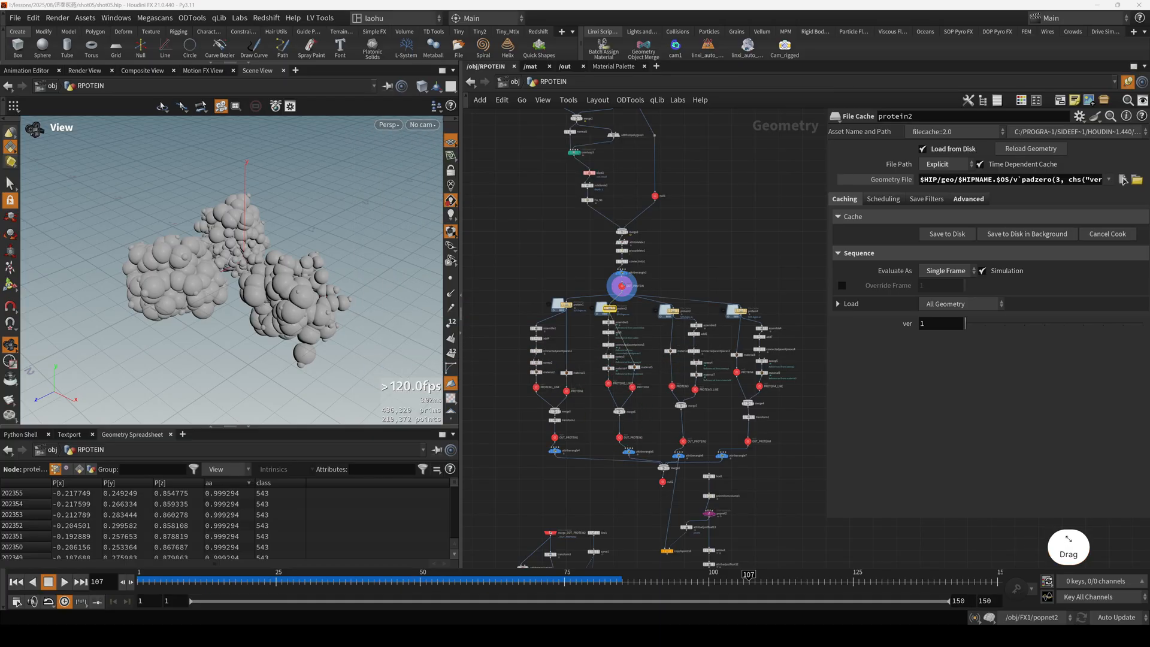
scroll(604, 335, up, 3)
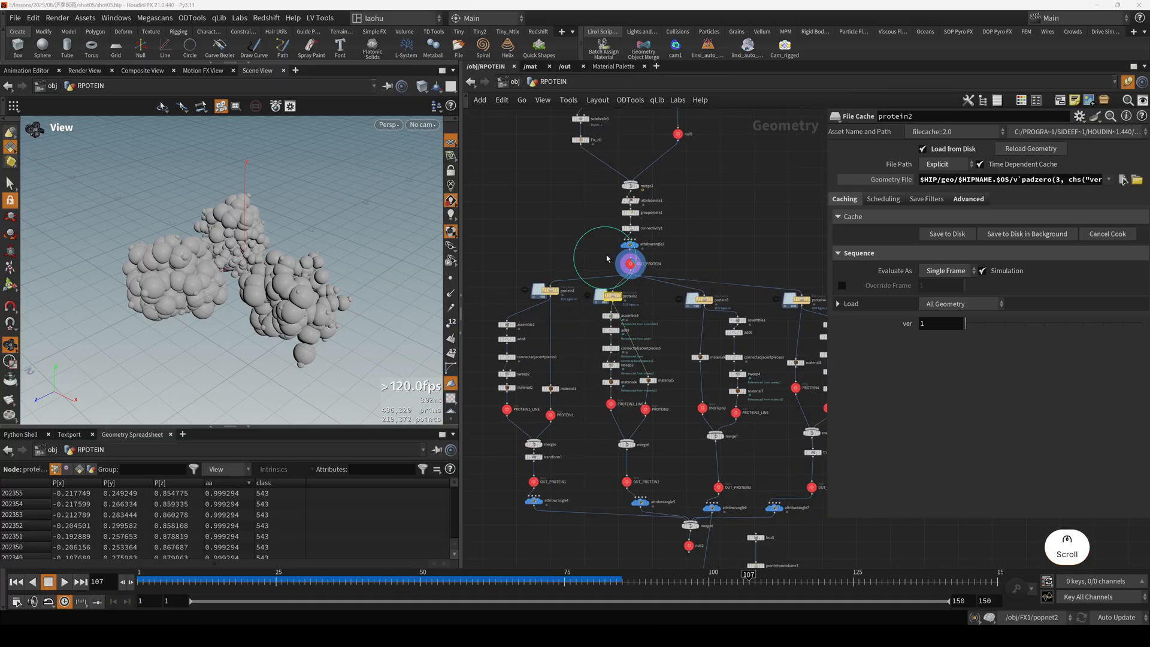
Select the OUT_PROTEIN null, trace the network up to scatter2 to review its point-count and density settings, and save the scene.
click(629, 262)
scroll(629, 263, up, 3)
scroll(605, 273, down, 3)
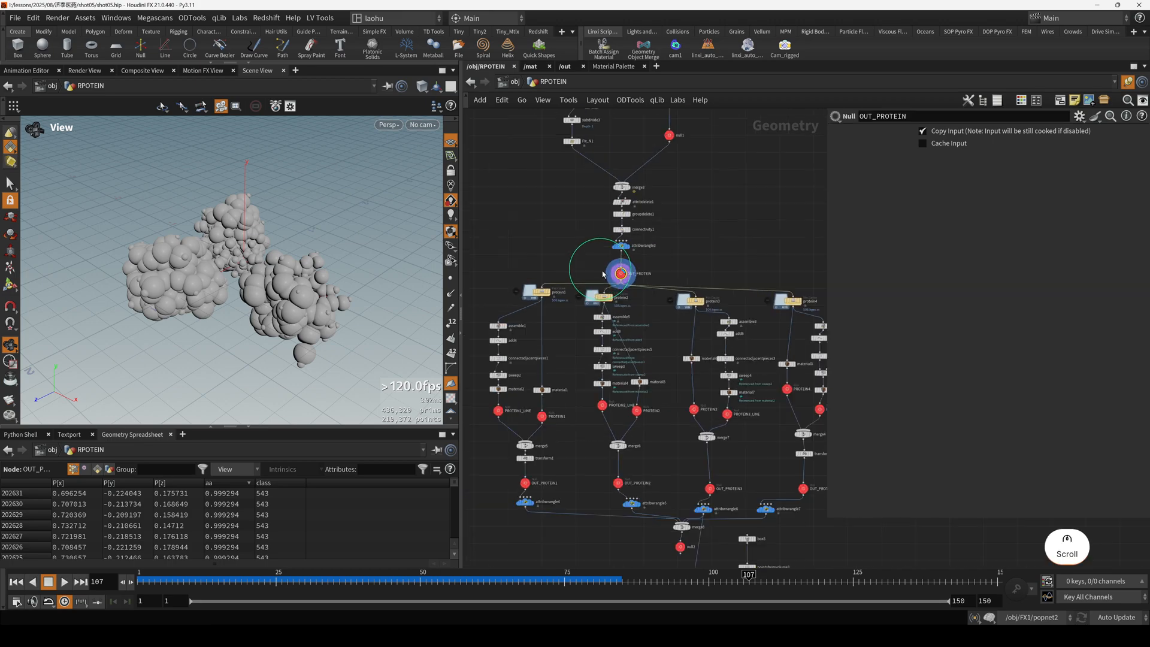
scroll(591, 344, down, 4)
middle_drag(579, 261, 582, 302)
scroll(581, 171, up, 4)
middle_drag(575, 170, 580, 225)
scroll(580, 225, up, 3)
click(600, 227)
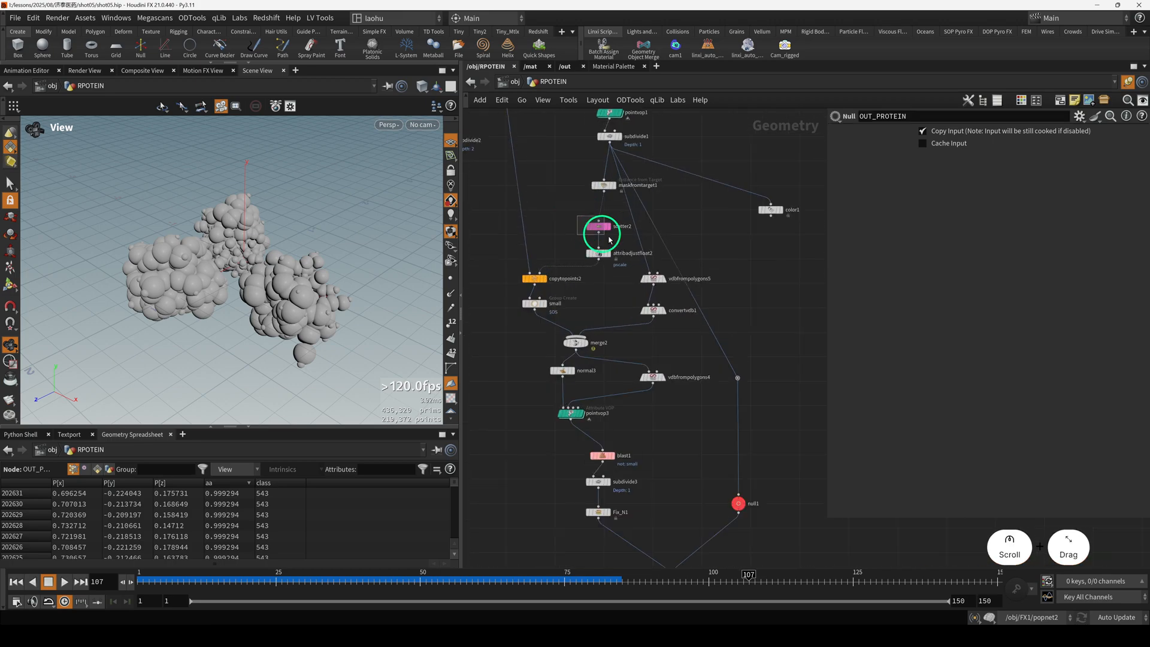
key(ctrl+s)
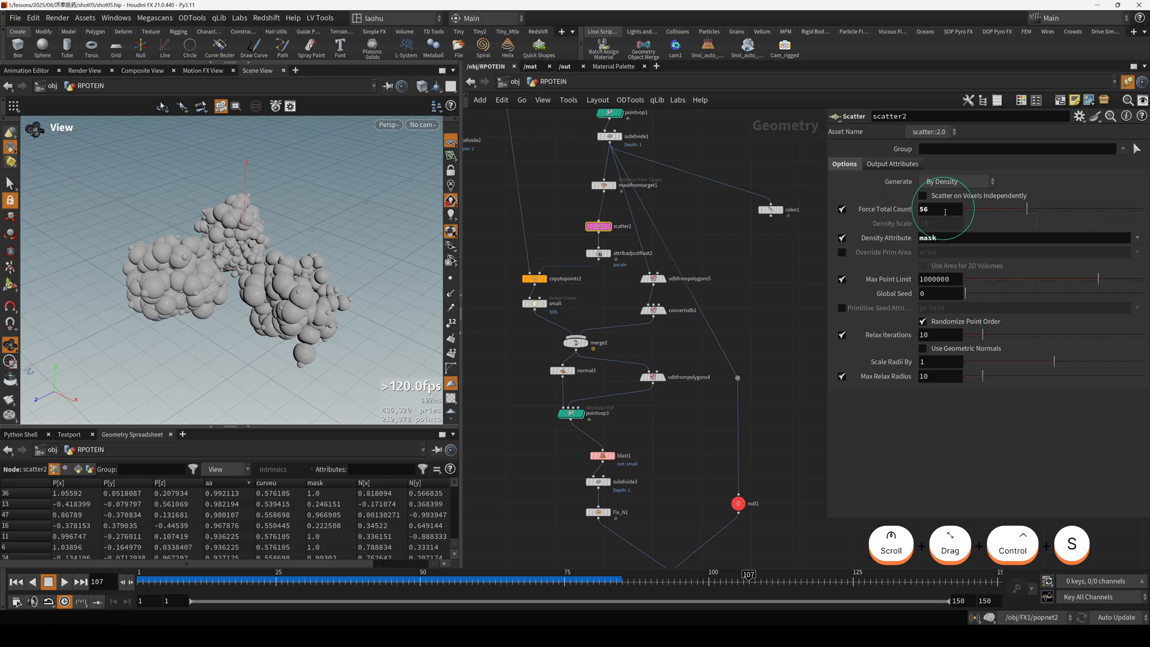
Locate scatter1 further up the network and review its total count and global seed settings.
scroll(683, 231, down, 3)
middle_drag(615, 191, 583, 401)
scroll(603, 300, up, 3)
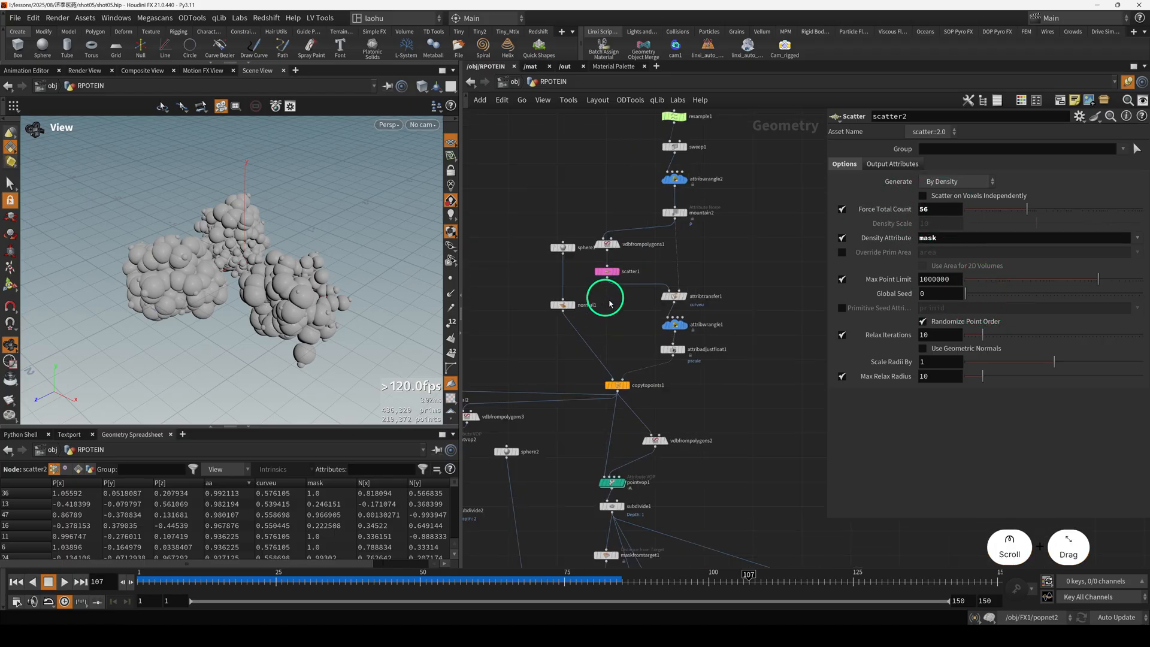
click(607, 270)
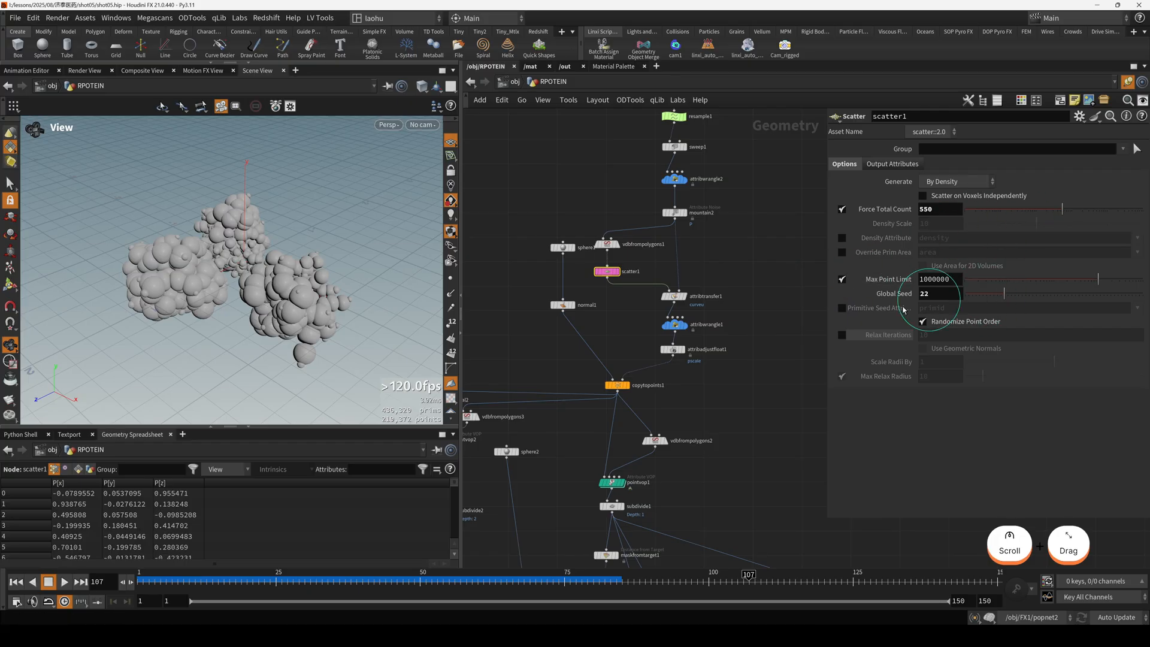
Display the protein1 file cache followed by protein2, framing and orbiting the cluster to compare the variants.
scroll(747, 385, down, 4)
scroll(770, 272, up, 4)
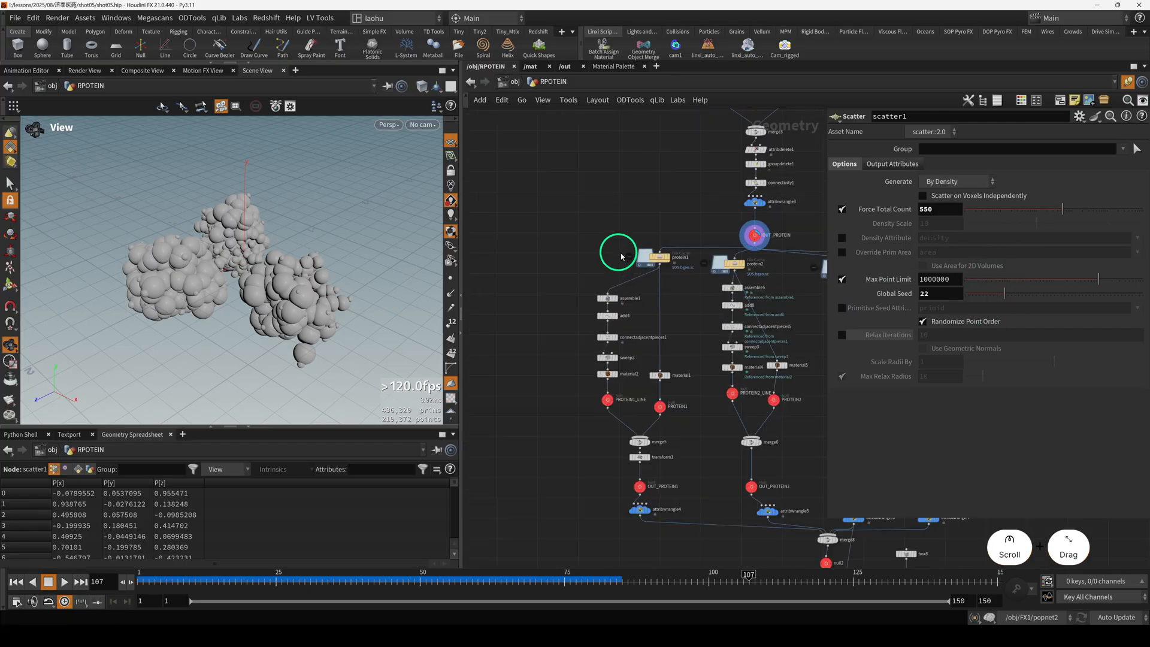
click(659, 257)
key(r)
drag(700, 292, 764, 268)
key(r)
key(h)
scroll(342, 269, down, 2)
drag(343, 271, 378, 325)
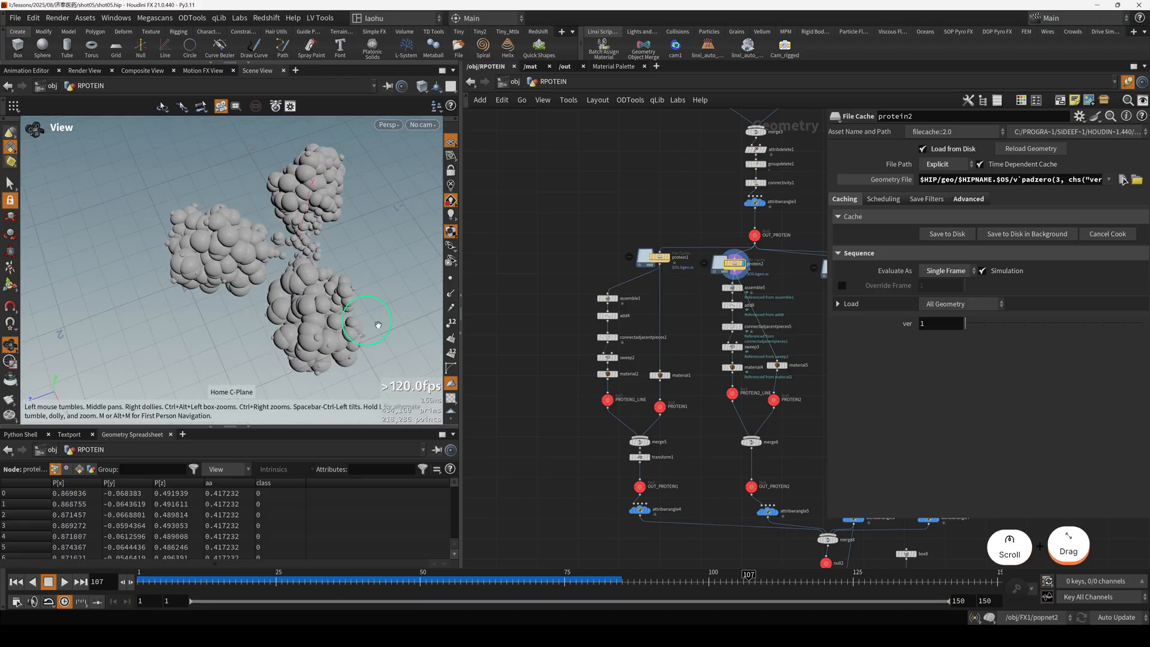
Display the remaining protein file caches in turn, ending on protein4, to compare their cluster shapes.
scroll(378, 324, down, 2)
scroll(479, 329, down, 2)
middle_drag(700, 315, 625, 322)
scroll(621, 319, up, 2)
drag(649, 304, 790, 300)
key(r)
Display the protein2 file cache again and examine its spheres up close.
key(r)
middle_drag(584, 293, 671, 279)
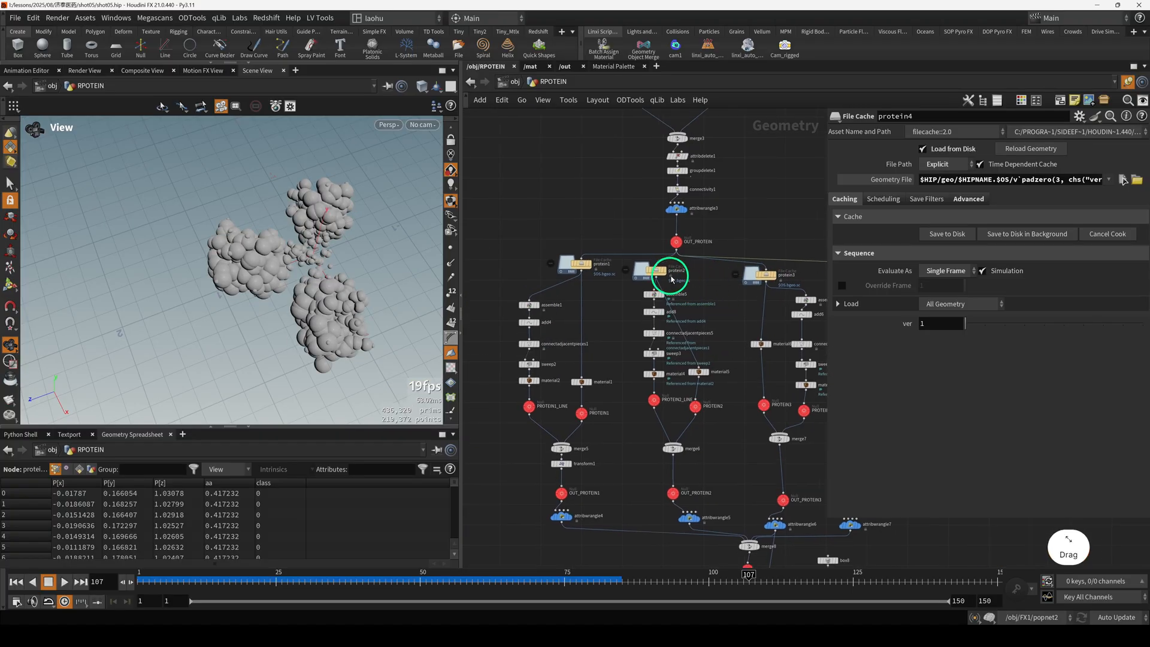
click(654, 271)
key(r)
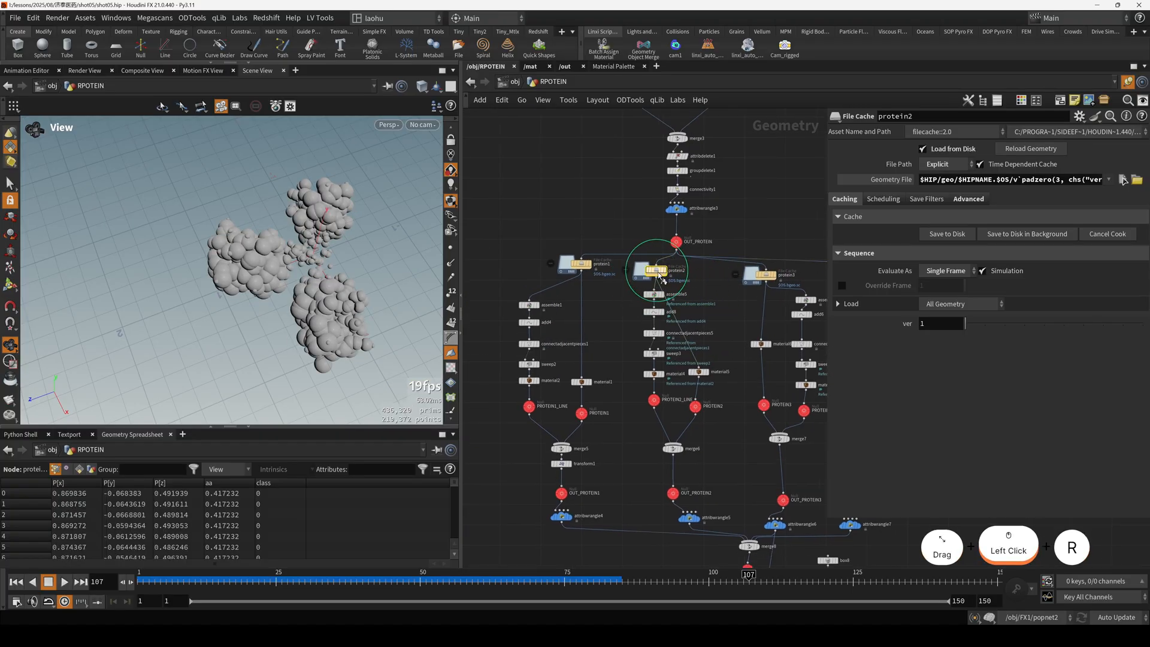
scroll(297, 273, up, 2)
drag(296, 271, 261, 230)
scroll(281, 287, up, 3)
scroll(659, 267, up, 3)
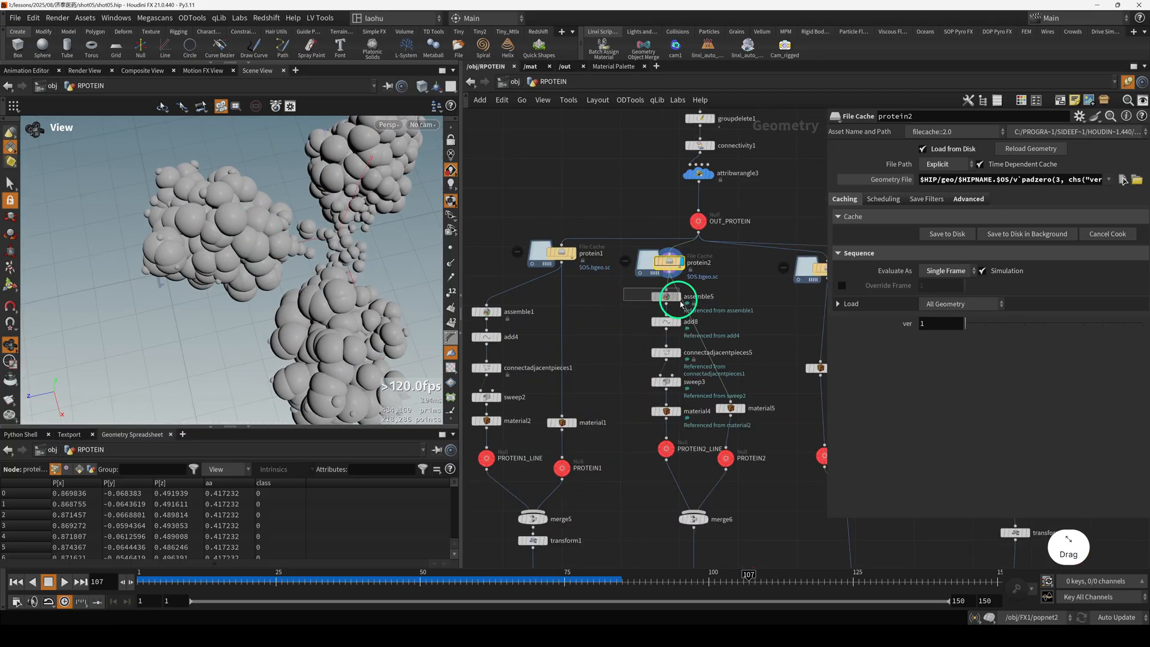
Display assemble5 and its source node assemble1, comparing their packed-piece settings and resulting geometry.
click(667, 295)
key(r)
drag(270, 270, 294, 269)
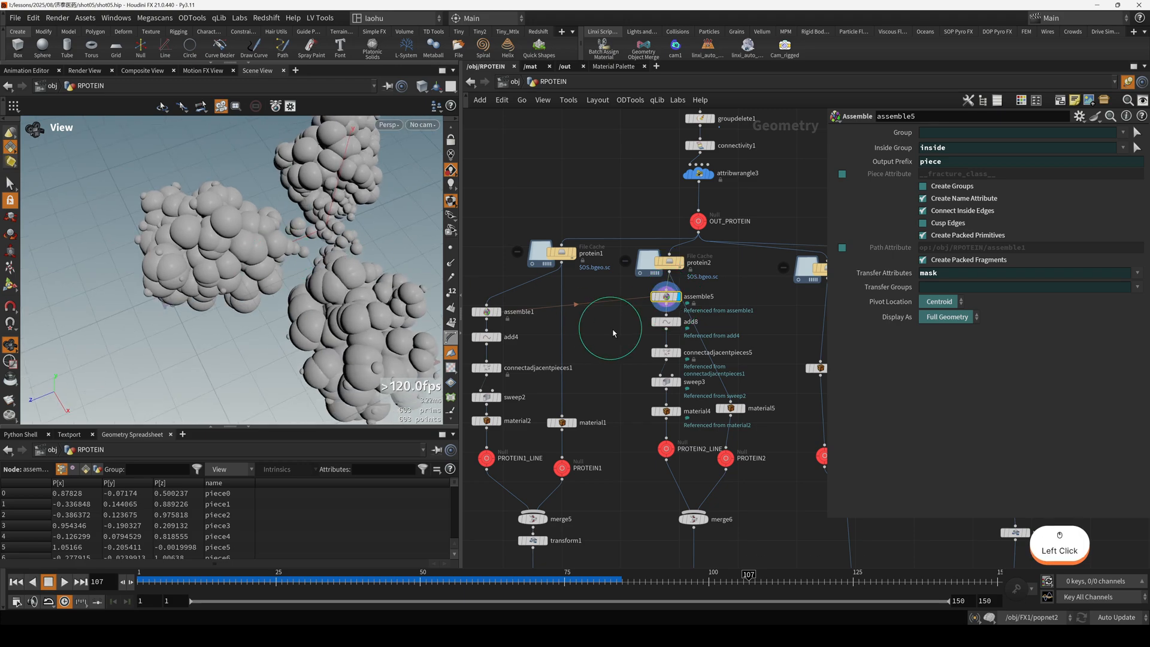
middle_drag(561, 329, 659, 311)
drag(552, 274, 612, 305)
key(r)
drag(230, 266, 303, 248)
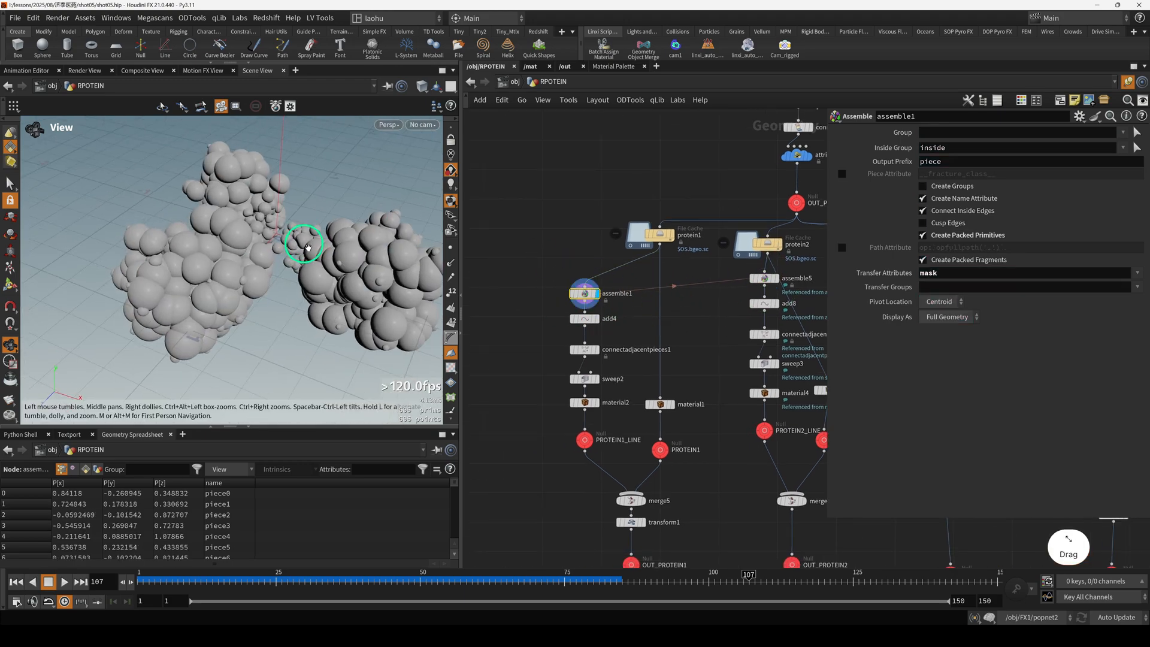
Display add4 and connectadjacentpieces1 in turn to examine the piece points and the lines connecting them.
middle_drag(541, 318, 567, 309)
drag(568, 302, 613, 352)
key(r)
scroll(647, 348, up, 4)
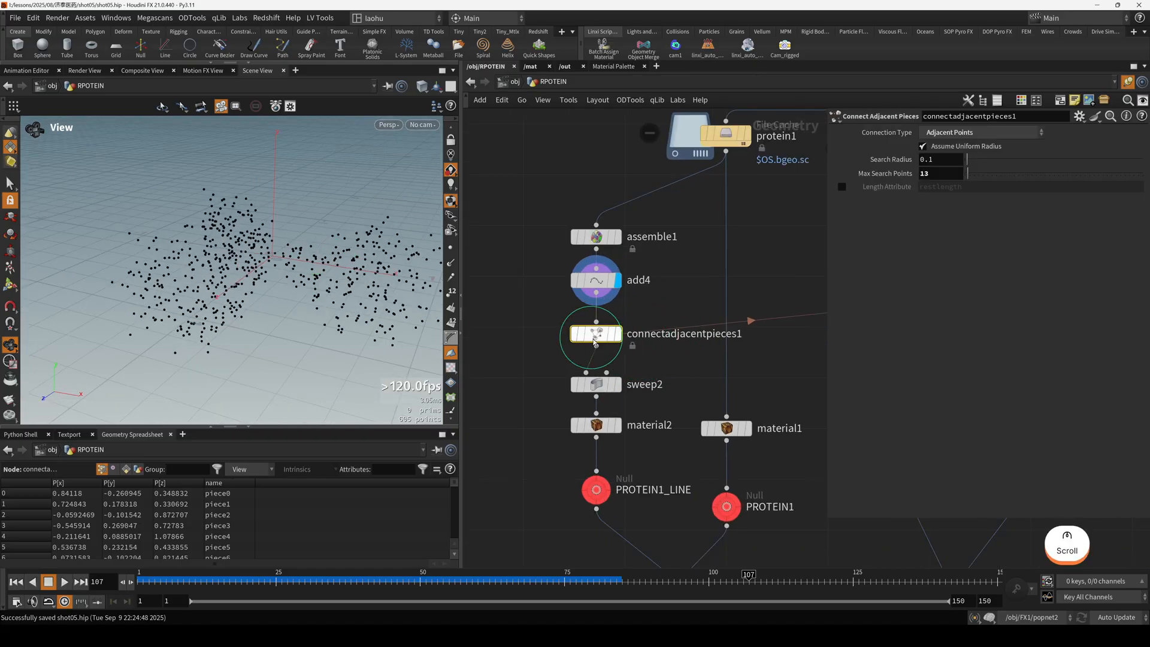
key(r)
drag(344, 275, 326, 288)
Display sweep2 and examine the round tubes it builds along the connecting lines.
click(596, 383)
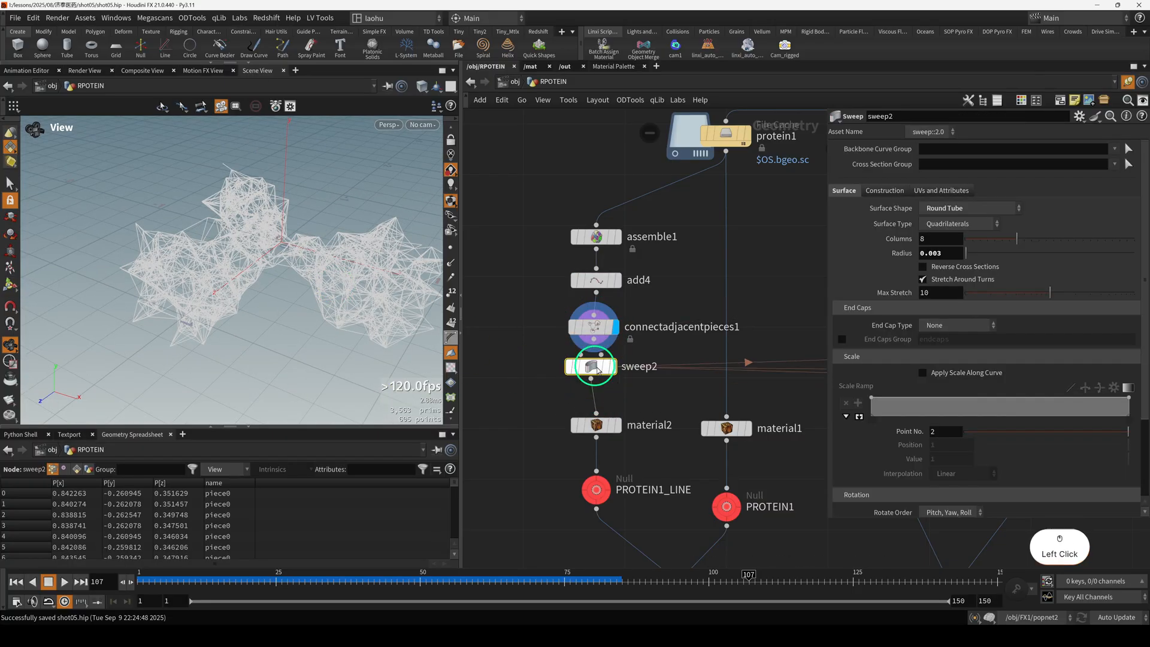
click(617, 384)
scroll(308, 310, up, 5)
drag(308, 310, 300, 316)
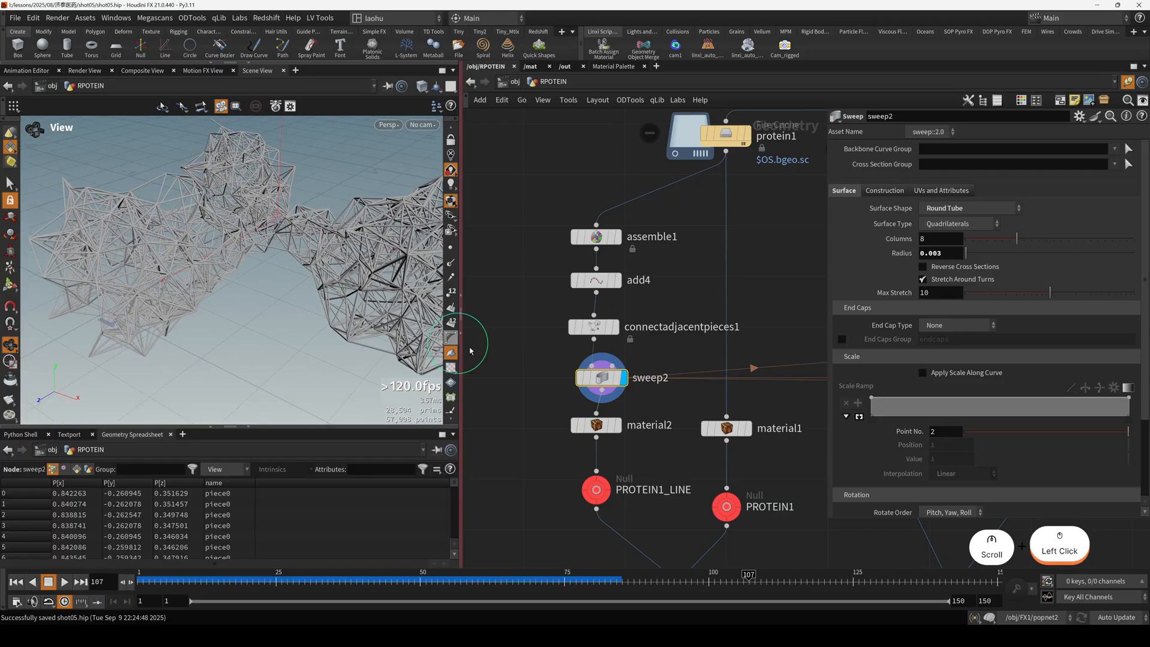
scroll(522, 362, down, 5)
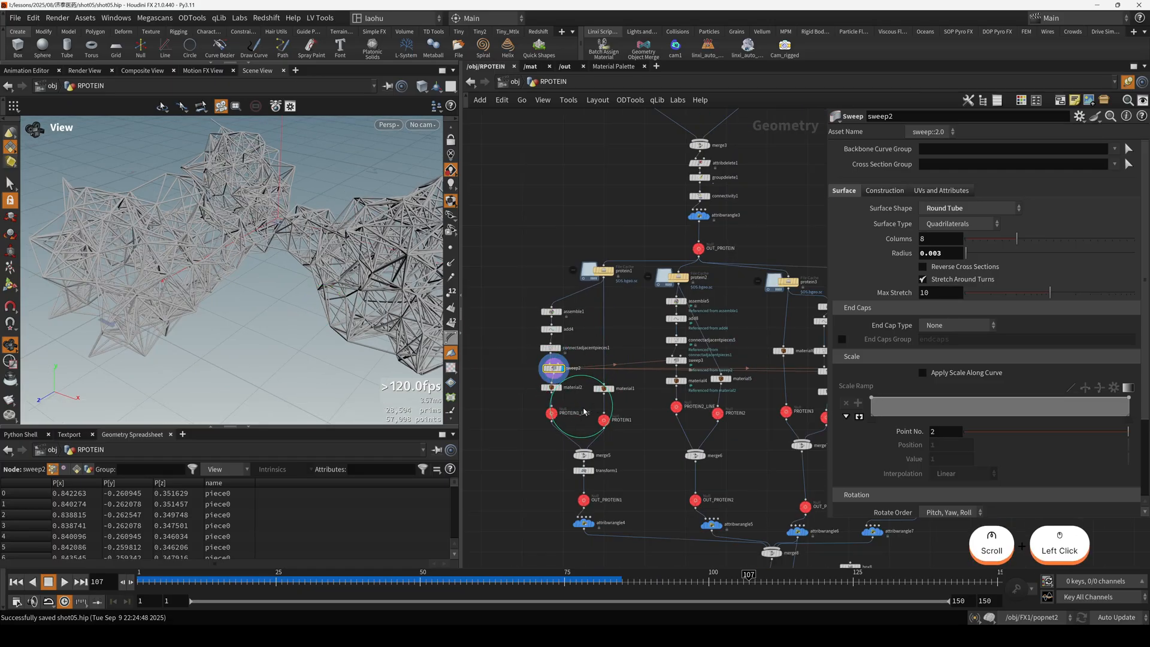
scroll(558, 385, up, 2)
click(553, 362)
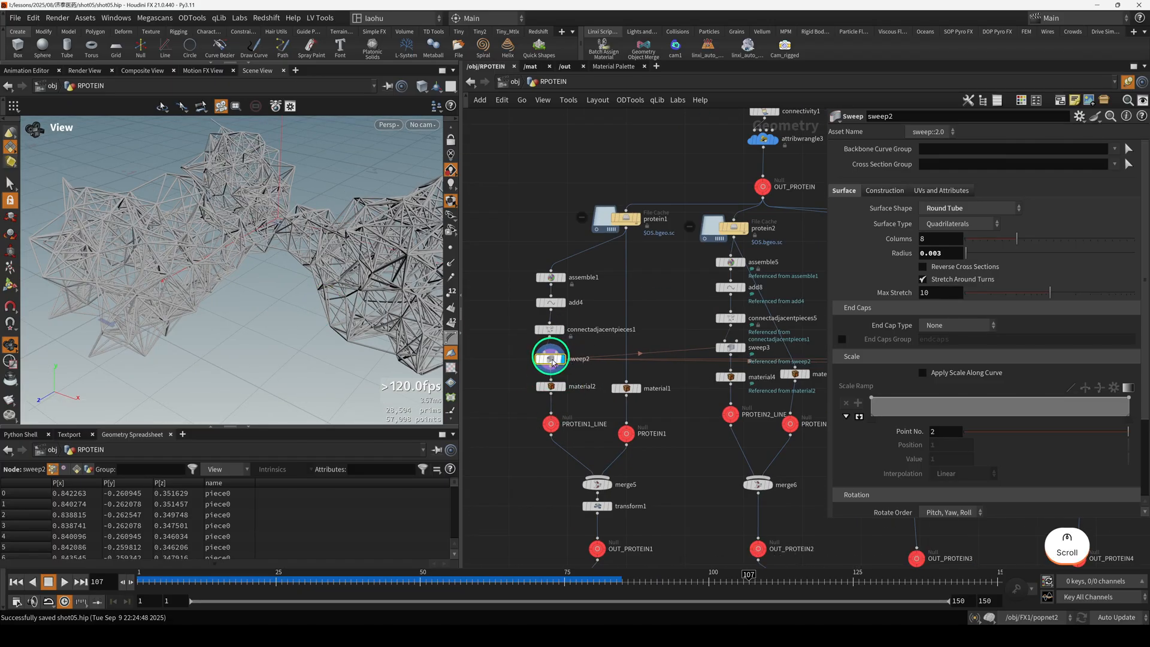
Display the PROTEIN1_LINE null followed by the PROTEIN1 null to compare the line network with the sphere cluster.
click(549, 424)
key(r)
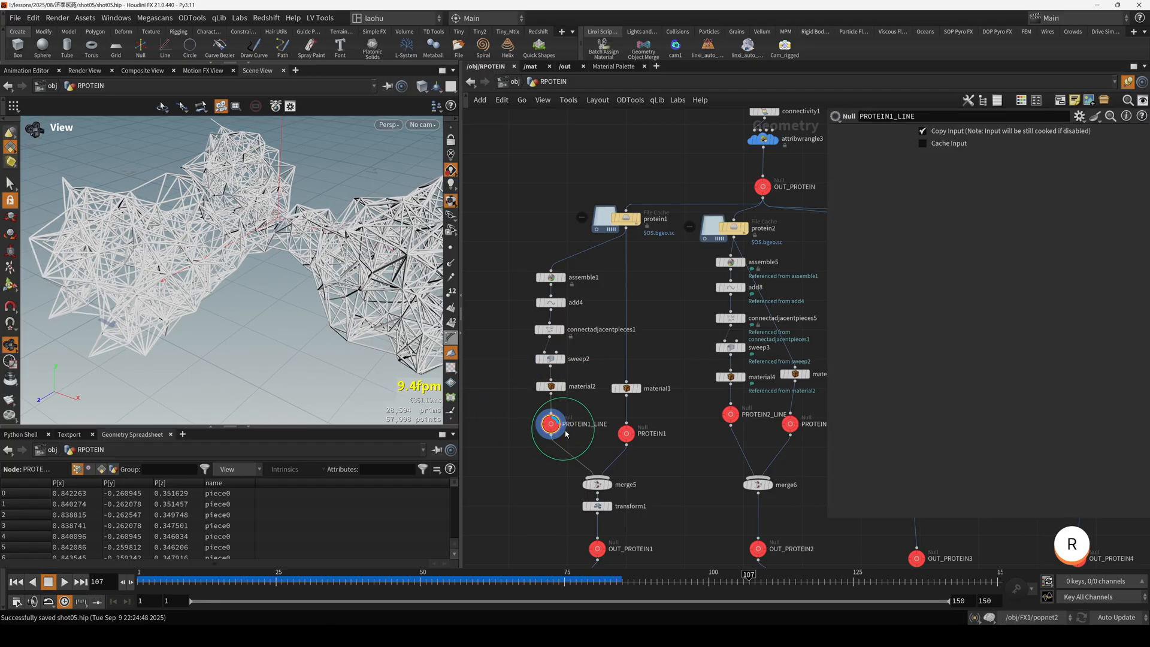
click(626, 433)
key(r)
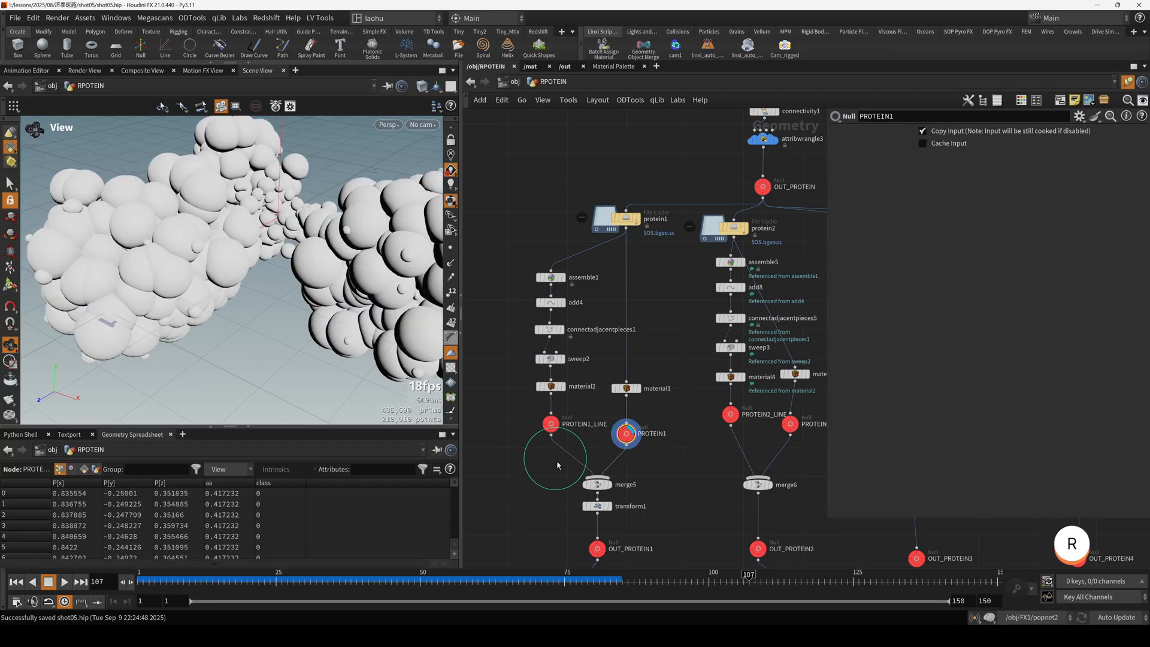
Display transform1 below merge5 and frame the rotated protein with its merged lines.
middle_drag(562, 499, 561, 443)
drag(602, 459, 604, 461)
key(r)
key(h)
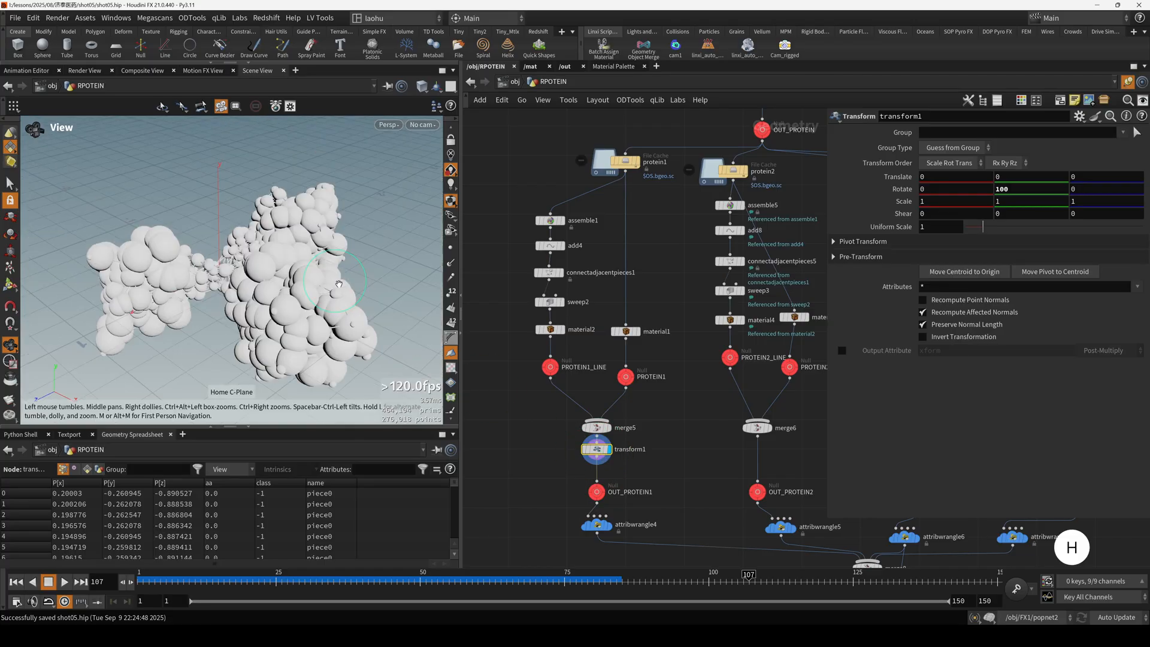
Display null2 to view all merged protein variants and examine the copy network below it.
scroll(304, 288, down, 3)
scroll(629, 359, down, 4)
scroll(640, 379, up, 5)
middle_drag(593, 377, 628, 411)
click(666, 385)
key(r)
scroll(683, 396, down, 3)
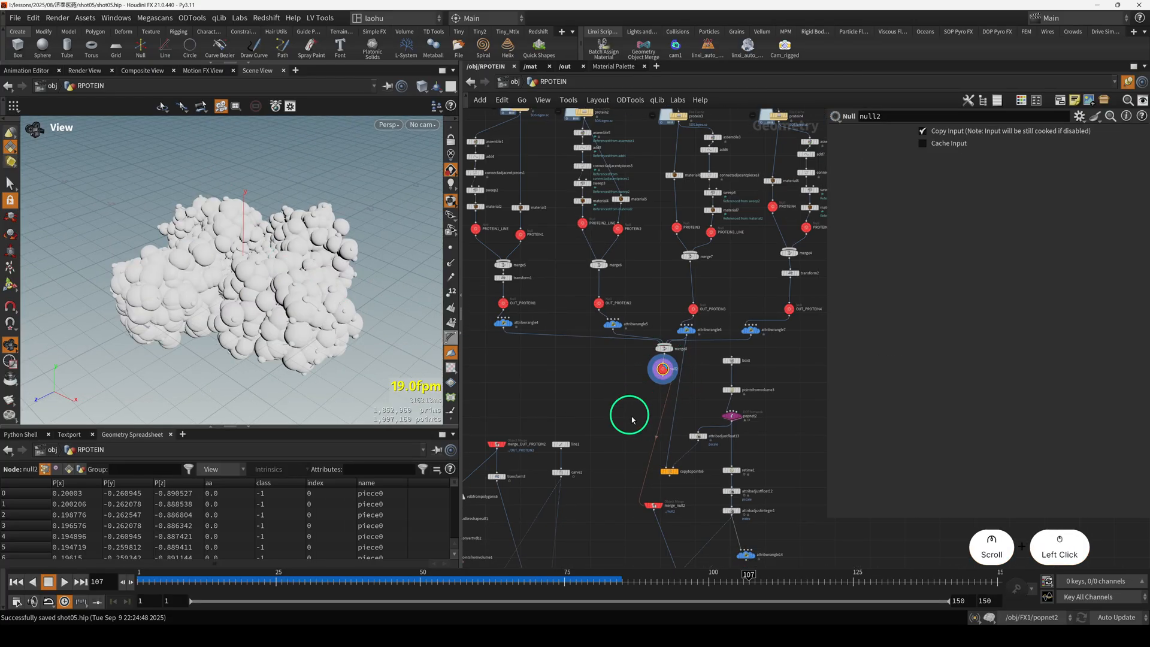
middle_drag(710, 491, 703, 393)
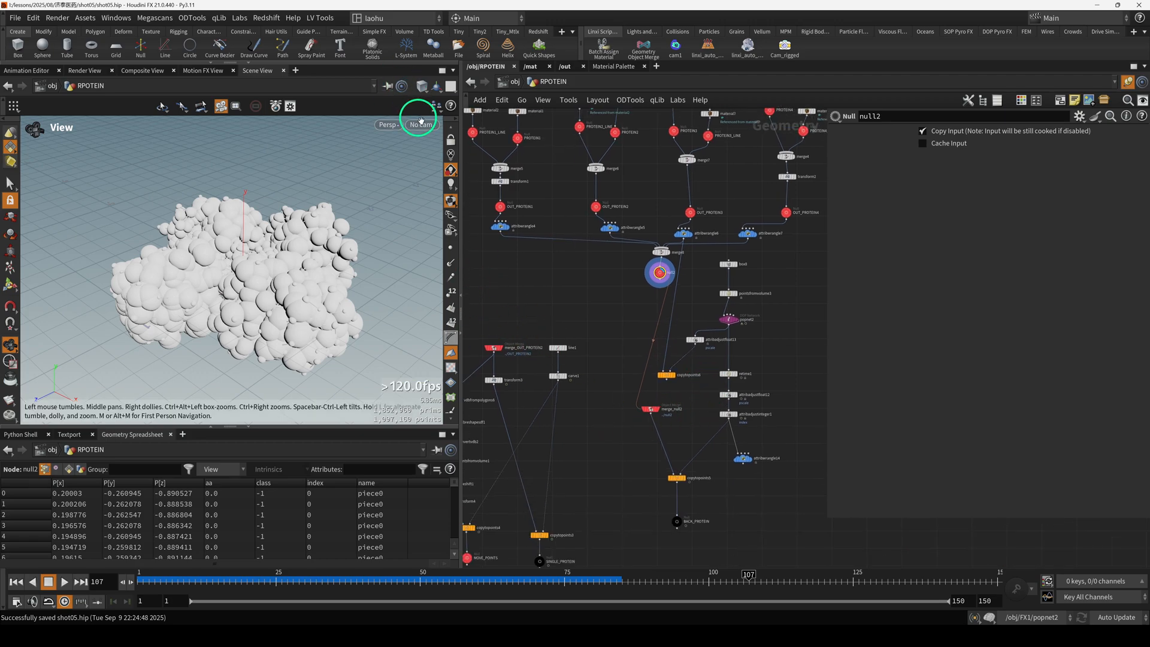
Return to the object level and look at the full scene through cam1.
click(514, 84)
click(626, 390)
click(422, 124)
click(441, 179)
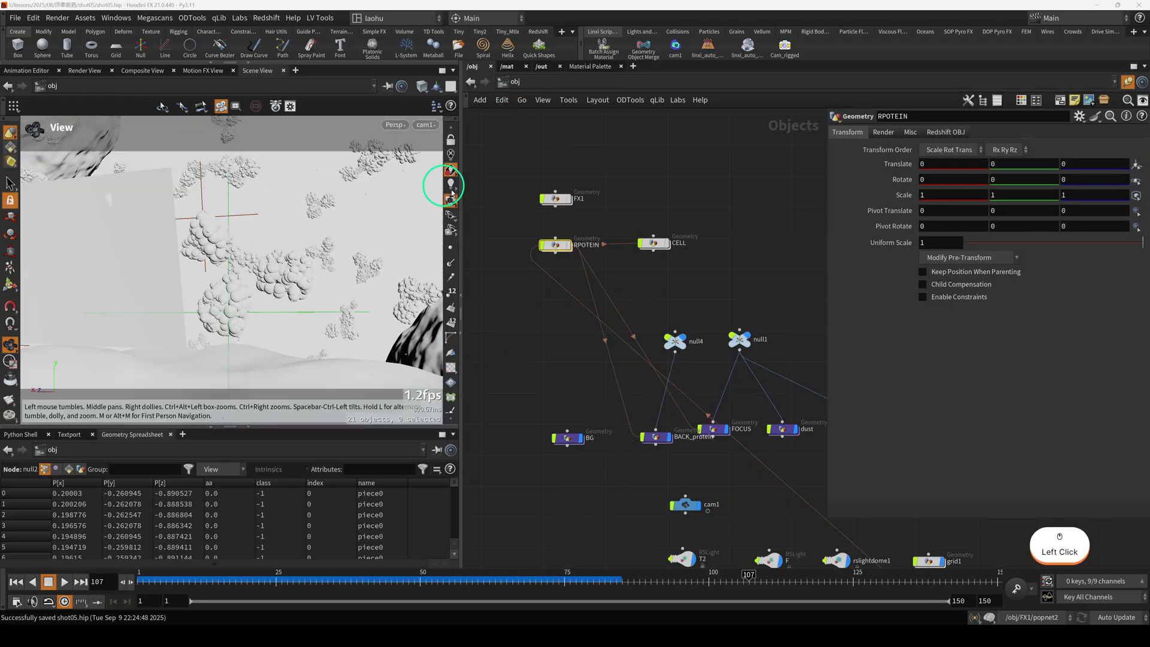
Select the FOCUS object to identify it in the shot and enter its network.
click(720, 295)
middle_drag(764, 330, 655, 281)
drag(619, 249, 666, 315)
drag(622, 407, 584, 348)
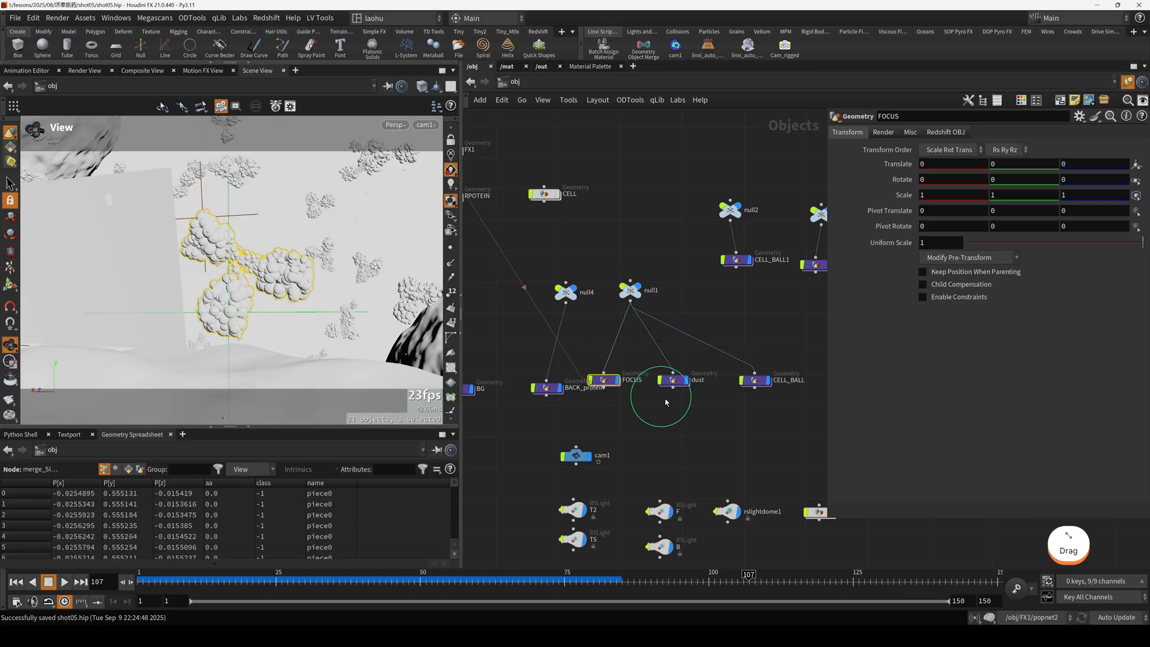
drag(688, 401, 649, 359)
drag(610, 266, 654, 324)
click(609, 380)
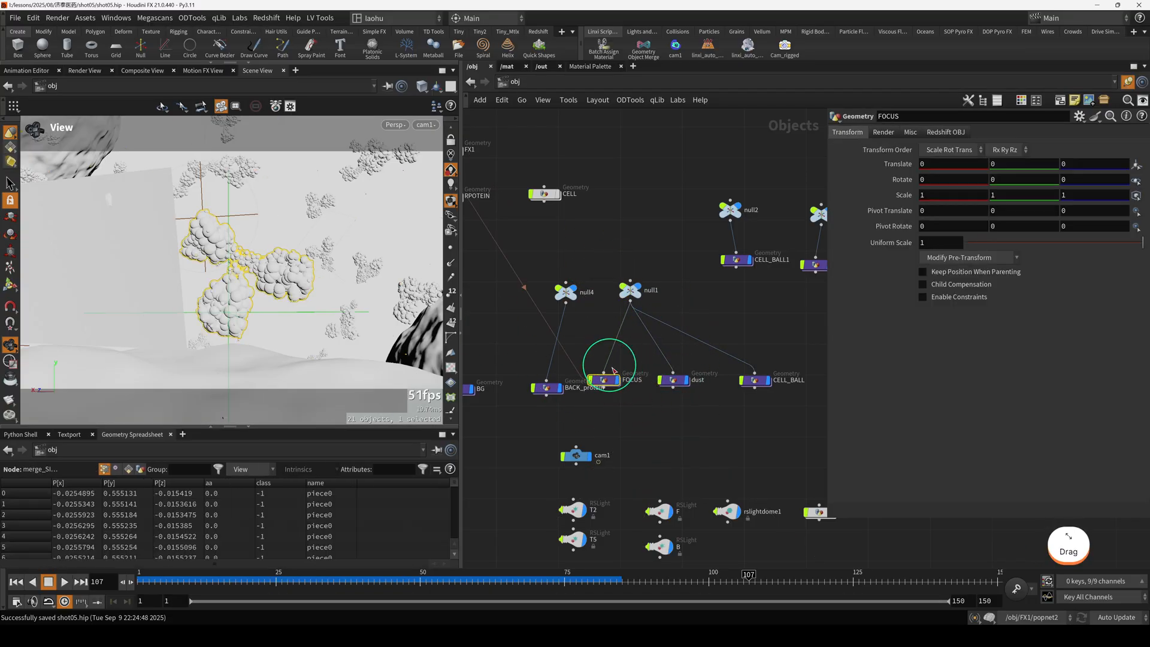
double_click(611, 381)
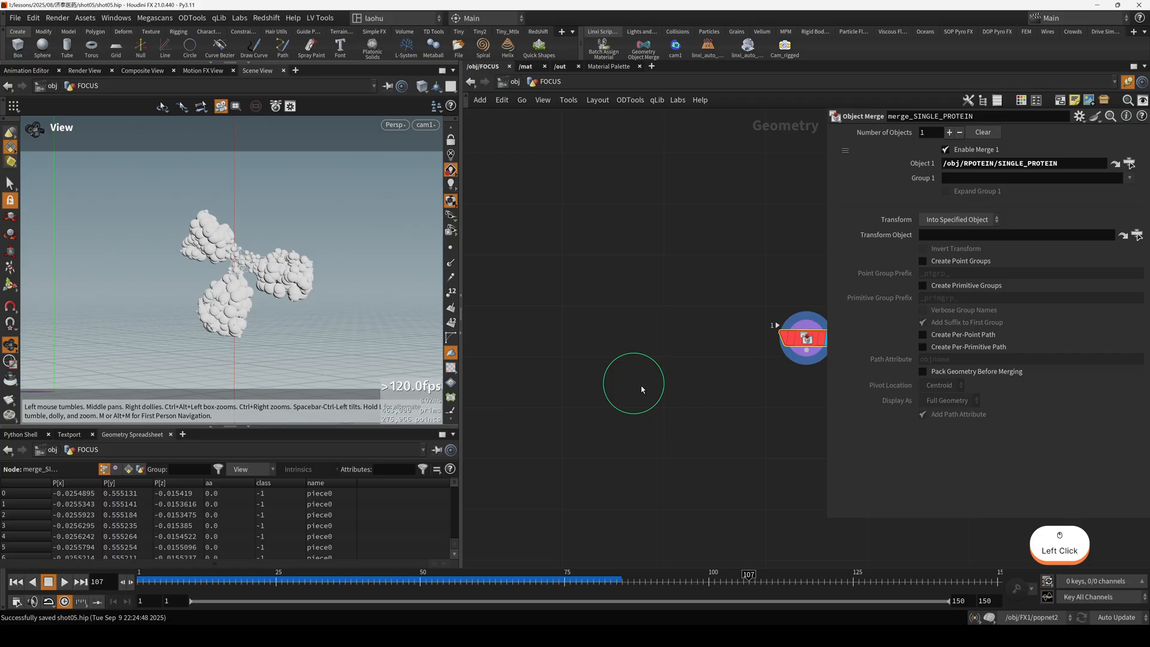
Follow FOCUS's object merge to the SINGLE_PROTEIN null in RPOTEIN, display it and frame the geometry.
click(1113, 165)
key(f)
scroll(640, 400, down, 3)
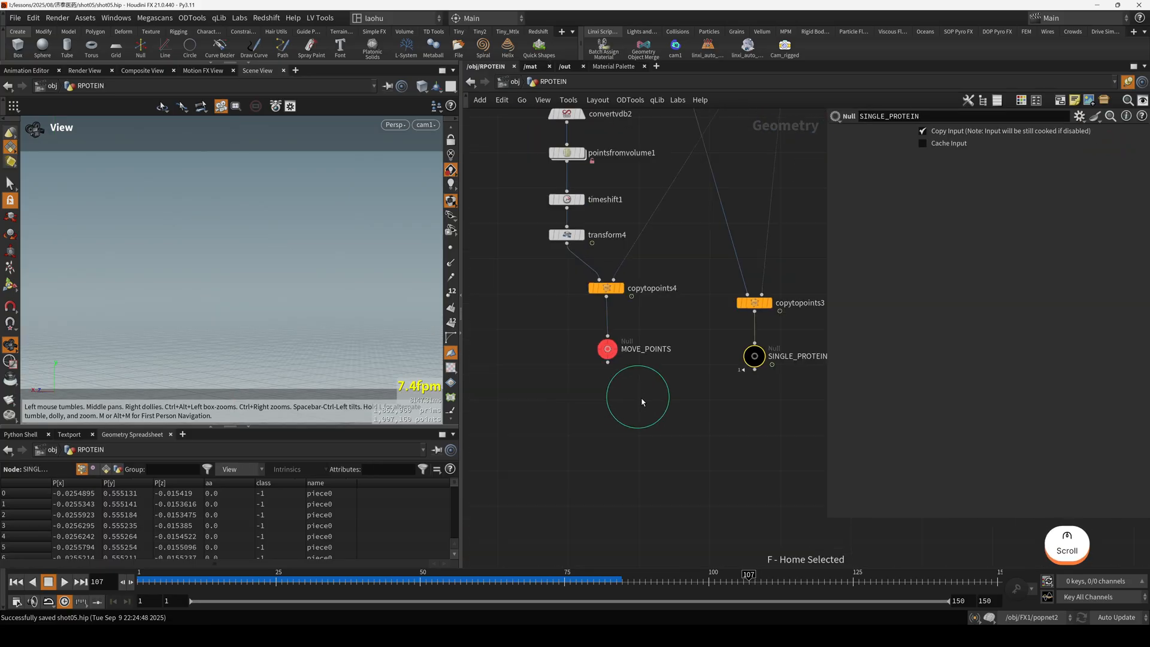
drag(786, 399, 731, 333)
key(r)
key(h)
Scrub the timeline to frame 45 and review carve1's animated First U that moves the single protein.
drag(202, 577, 390, 580)
scroll(699, 283, down, 5)
scroll(705, 300, up, 1)
click(676, 205)
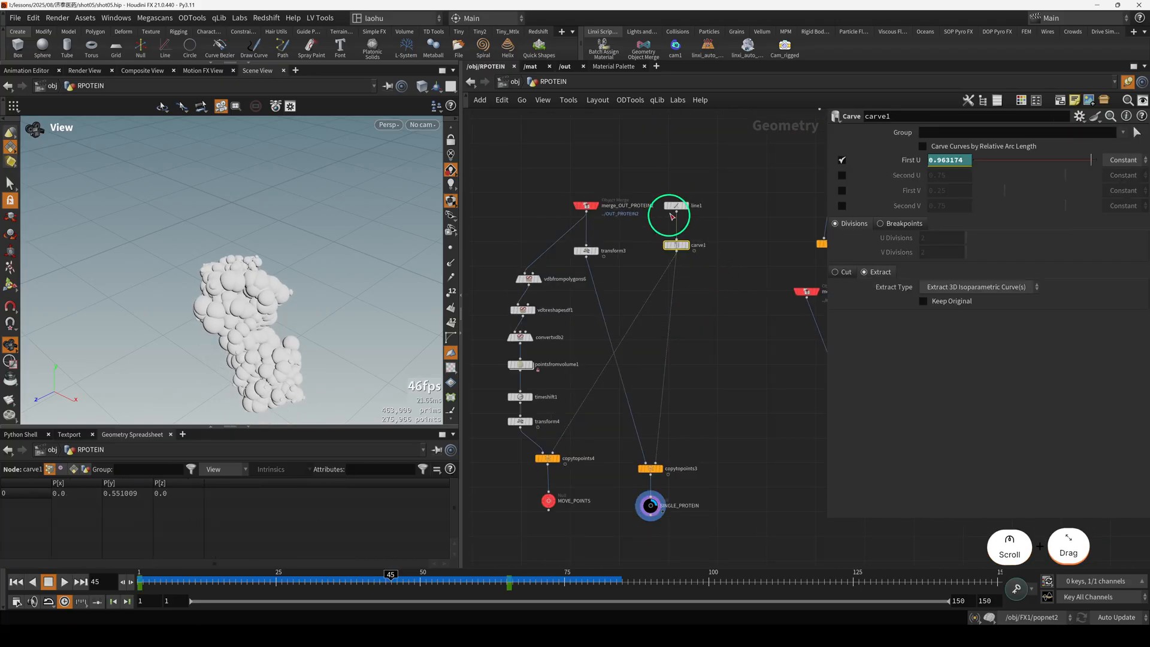
alt+drag(389, 240, 279, 286)
scroll(280, 278, down, 1)
drag(675, 246, 672, 251)
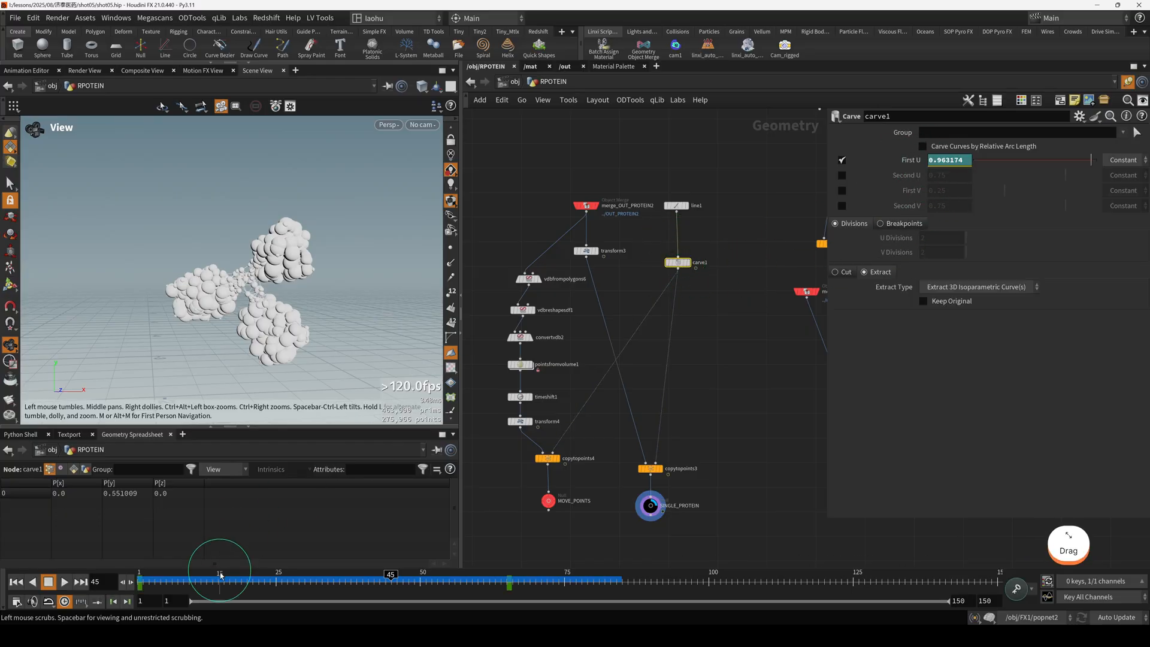
Review line1's origin and length while scrubbing to frame 81 to watch the protein travel along the line.
drag(195, 578, 368, 583)
click(677, 205)
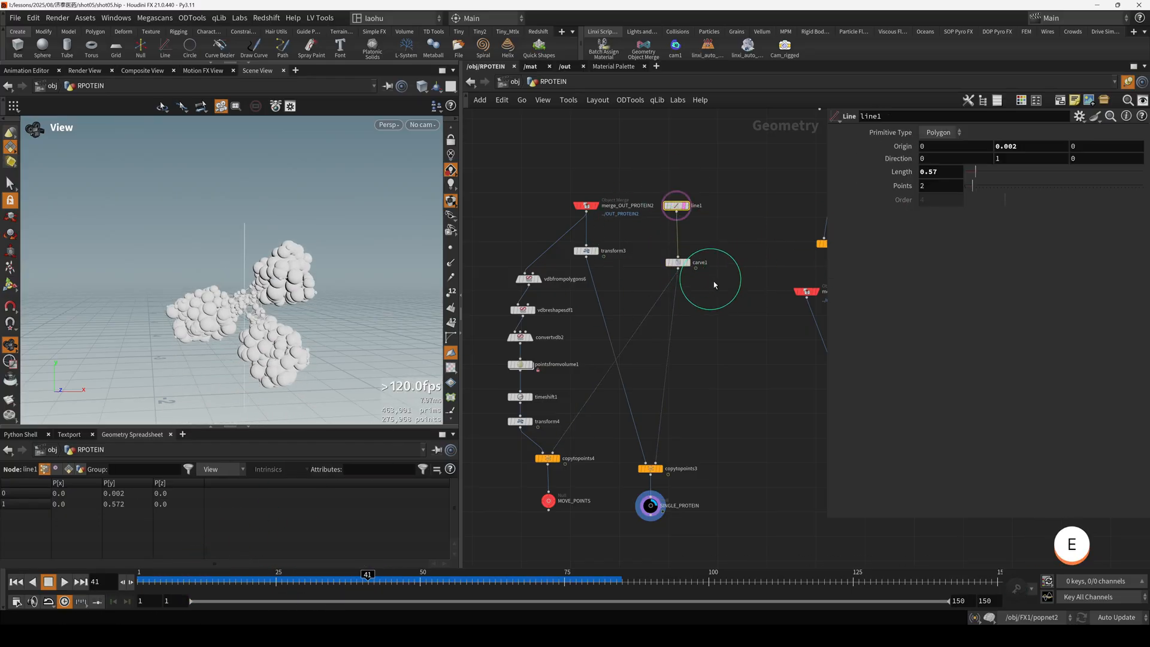
drag(173, 579, 598, 574)
scroll(722, 358, down, 2)
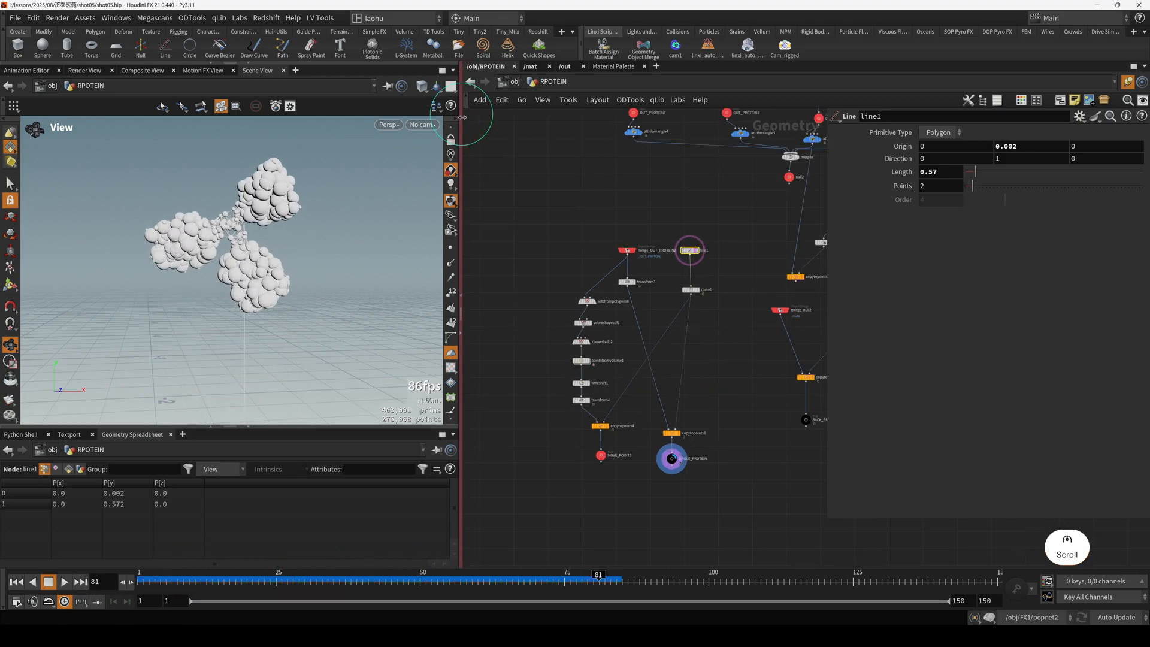
Look through cam1 again and return to the object level to show the whole scene with nothing selected.
click(423, 124)
click(437, 183)
click(513, 81)
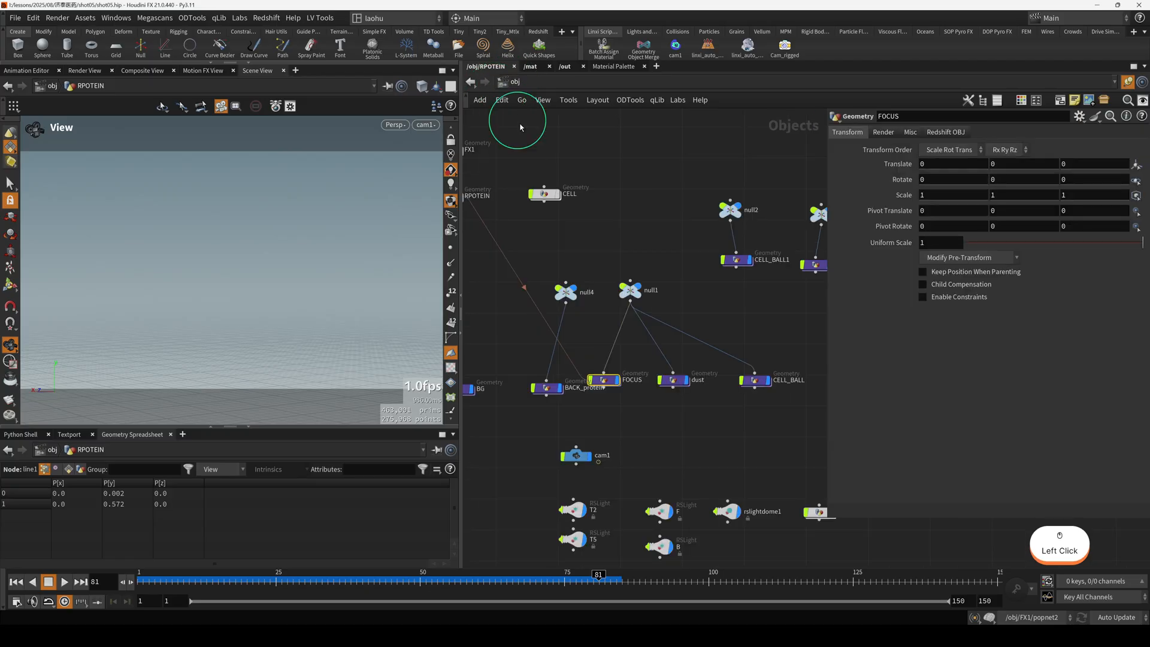
click(605, 209)
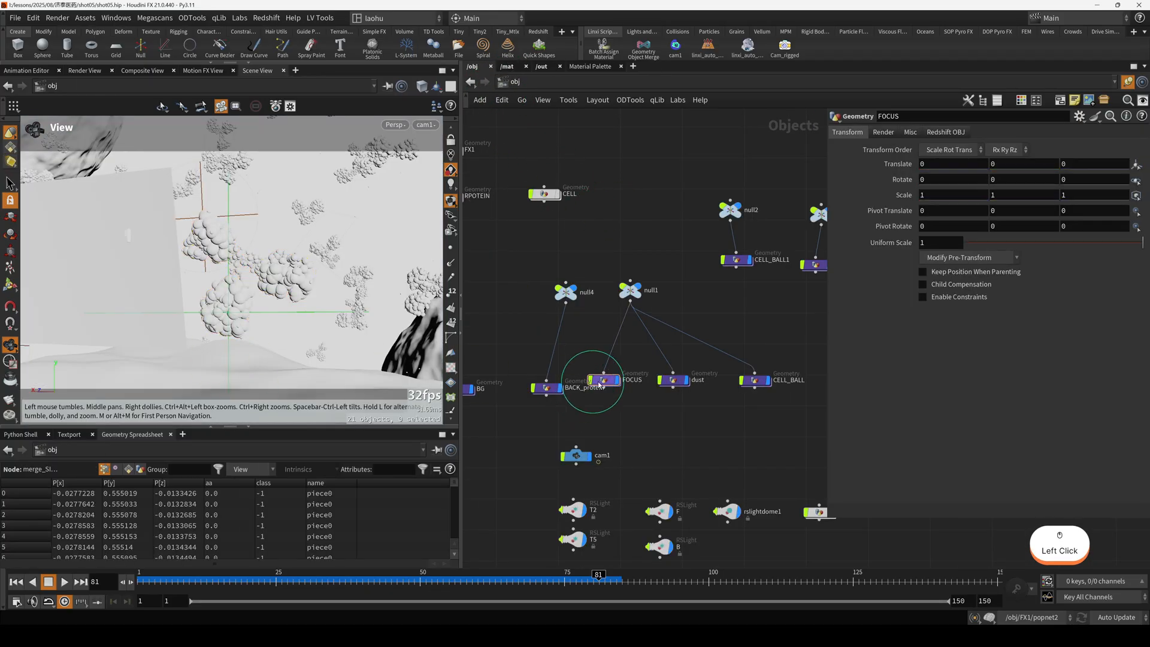
Scrub the timeline to about frame 45 to watch the focus protein and membrane motion through cam1.
drag(215, 581, 358, 582)
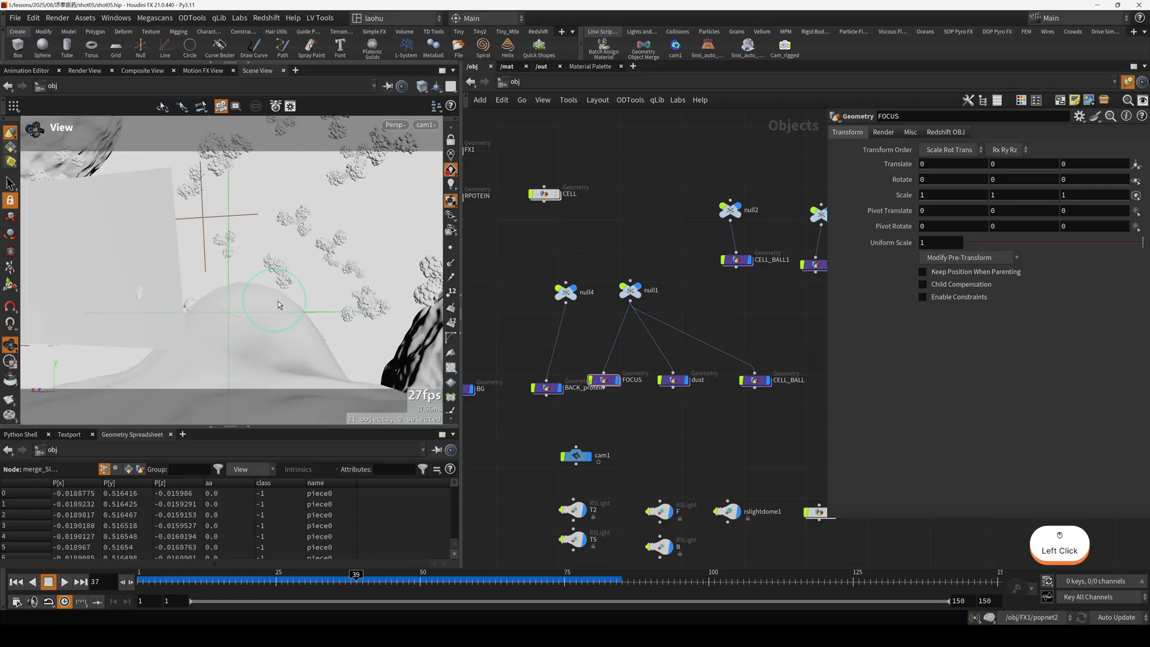
click(258, 345)
click(393, 577)
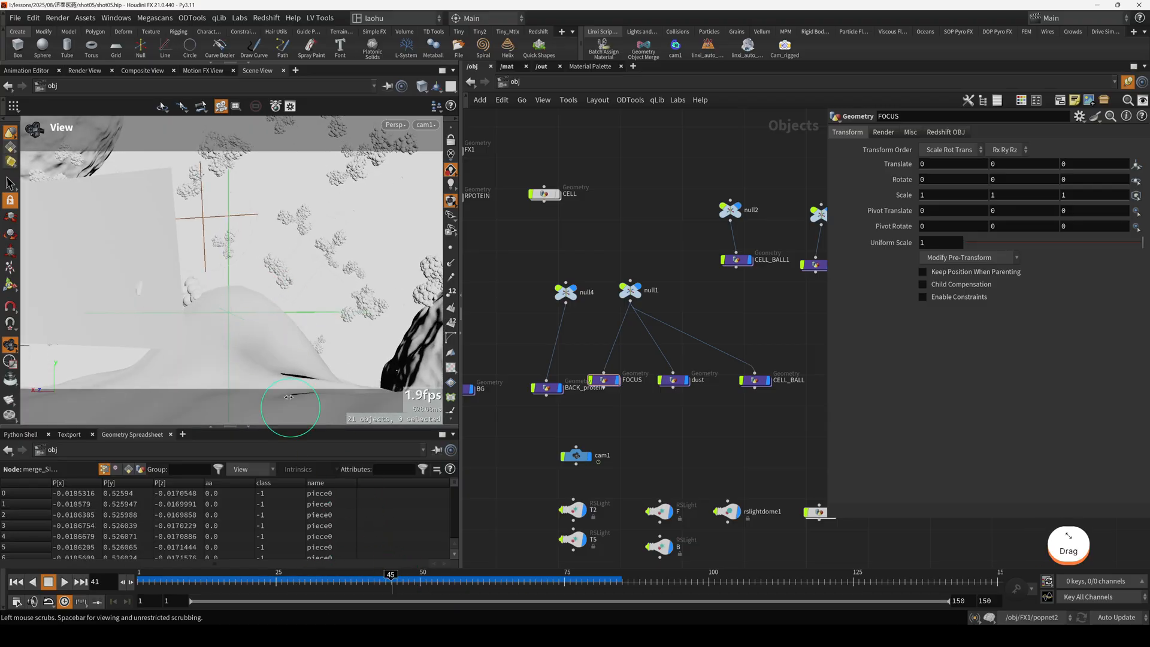
Scrub the timeline to frame 58 and on to frame 69 to examine the protein clusters moving above the membrane.
drag(425, 576, 448, 579)
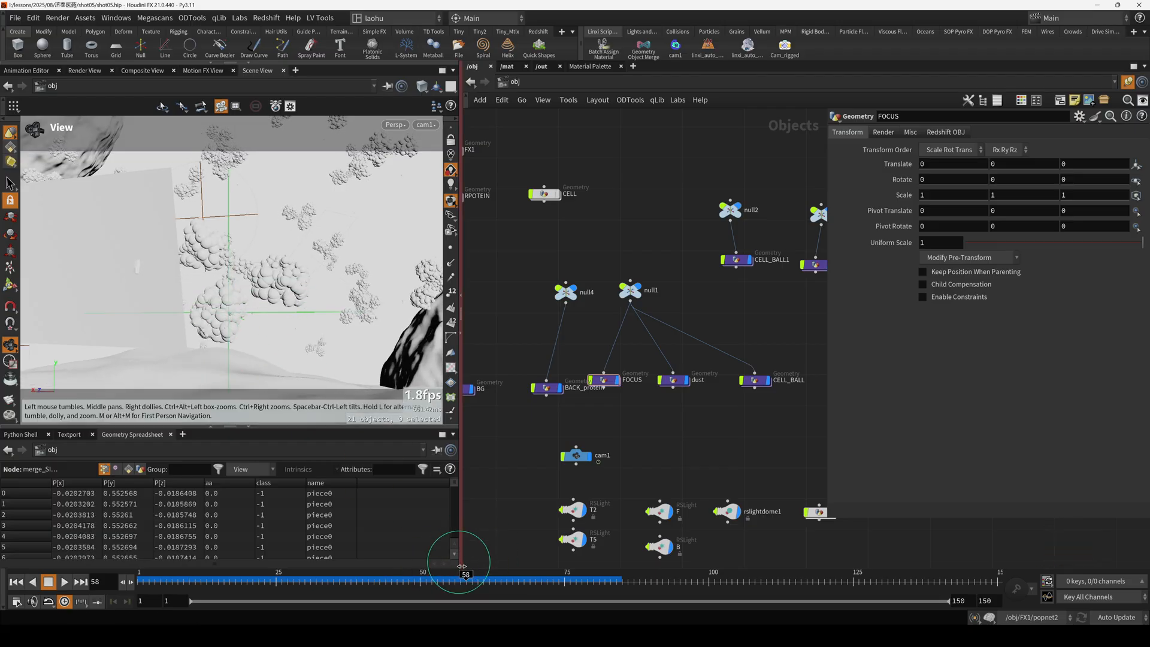
drag(229, 360, 246, 333)
scroll(258, 325, down, 1)
scroll(260, 328, up, 1)
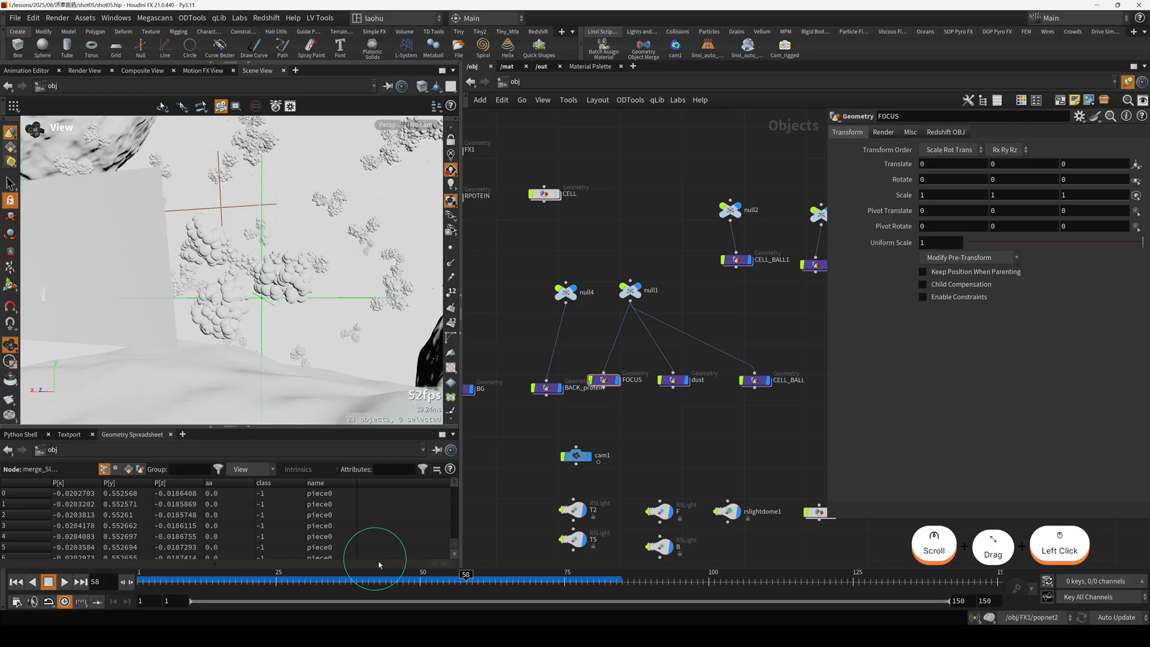
drag(465, 579, 530, 581)
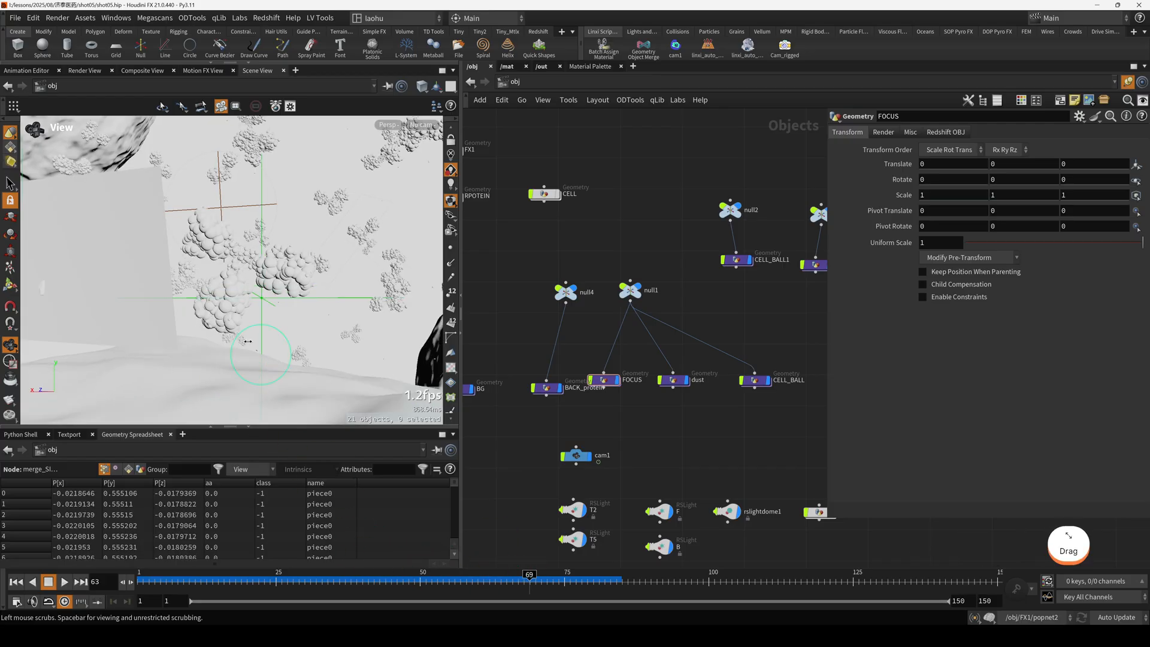
Select null1, the parent of FOCUS, dust and CELL_BALL, and look through cam1 again.
drag(623, 301, 617, 305)
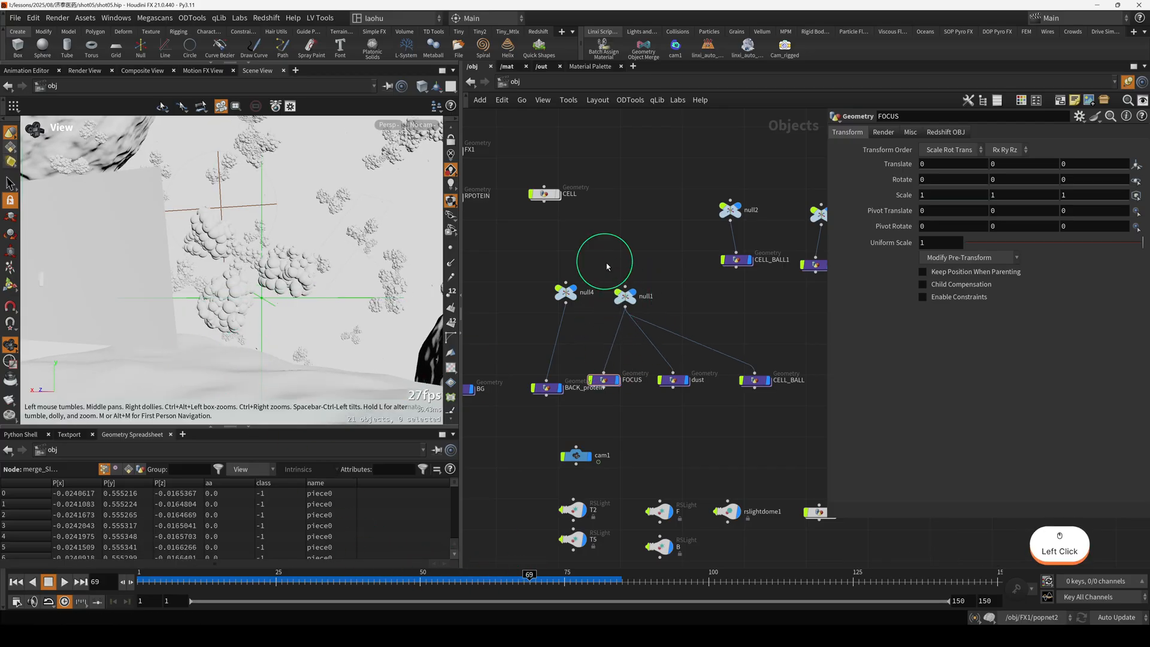
click(423, 124)
click(467, 185)
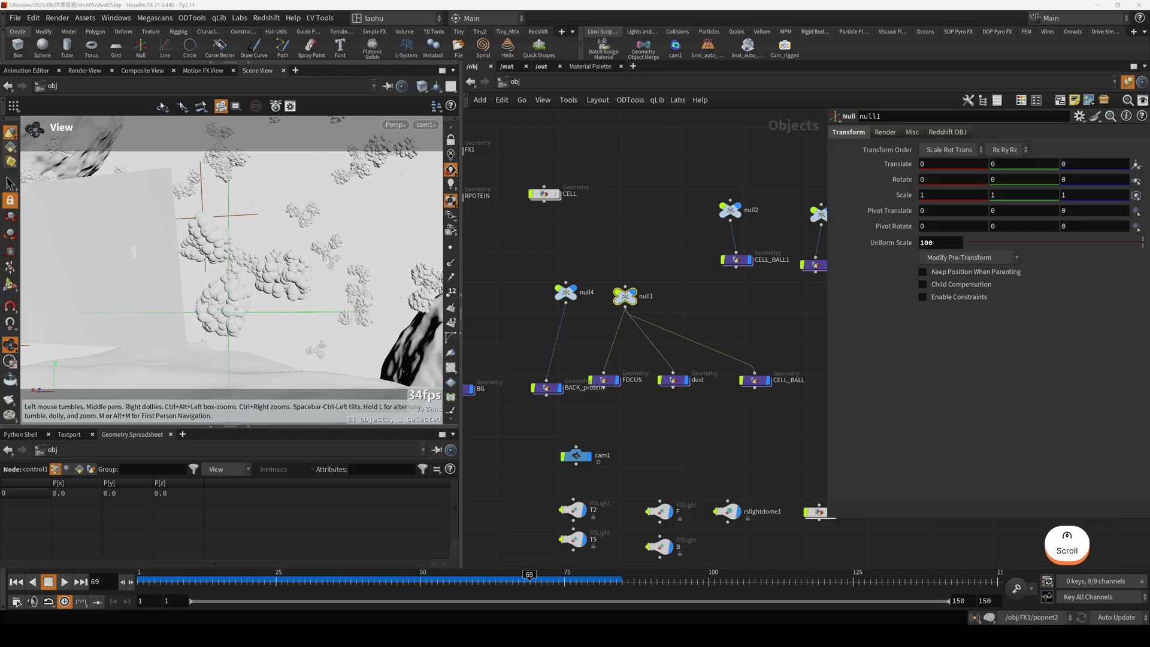
Bring up the rendered reference image of the shot, compare its background protein clusters with the viewport, and dismiss it.
right_drag(616, 1, 564, 392)
scroll(564, 393, up, 4)
scroll(575, 390, down, 5)
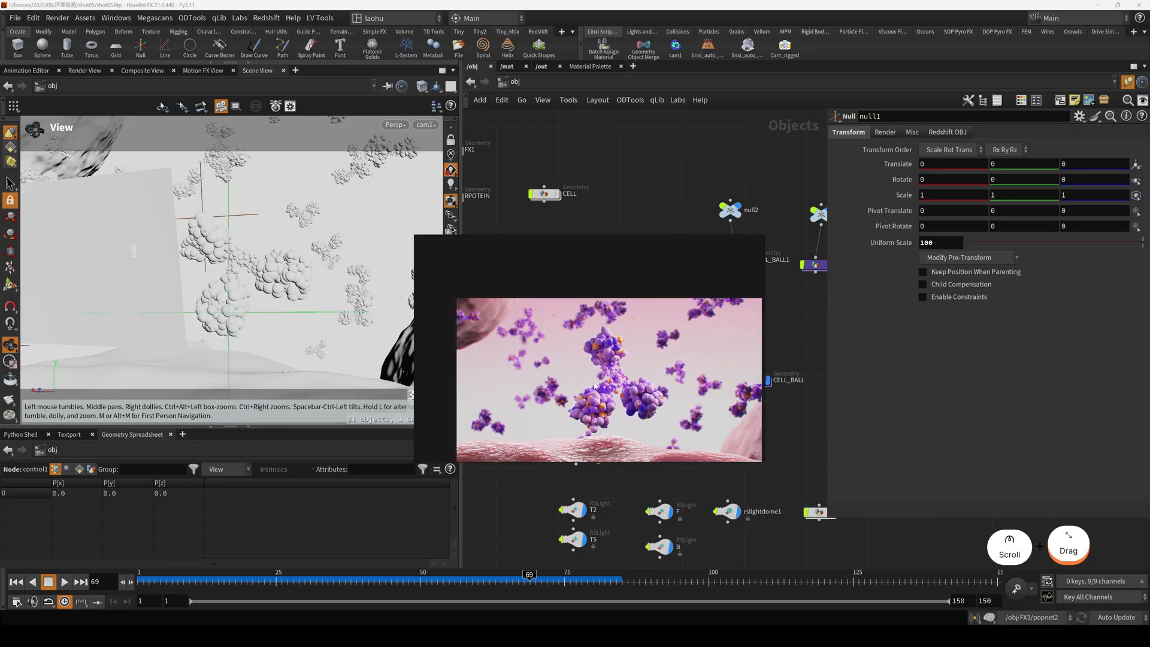
middle_drag(594, 385, 574, 363)
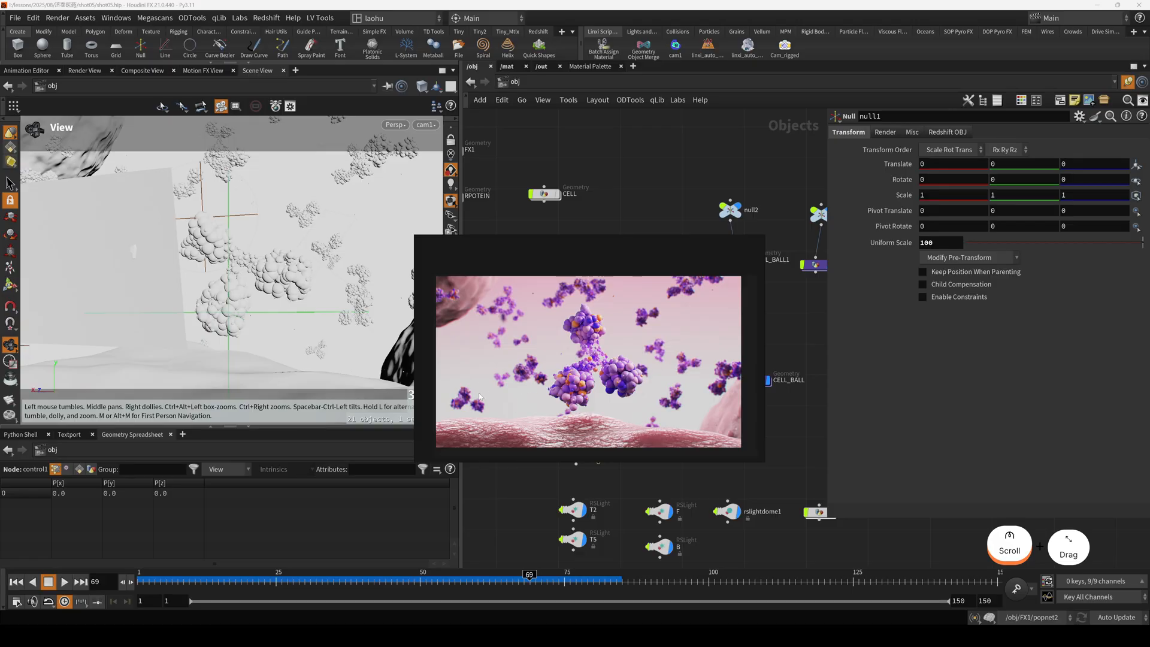
right_drag(642, 378, 634, 1)
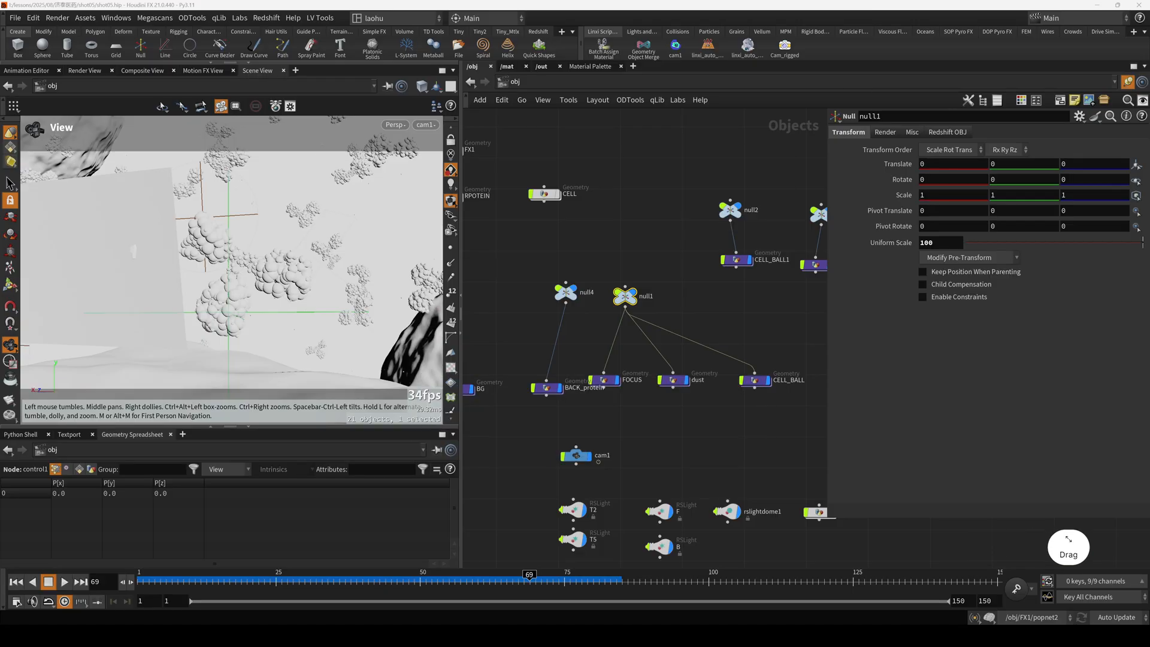
Trace the BACK_protein object to its source and open the RPOTEIN geometry network around the BACK_PROTEIN null.
scroll(689, 271, down, 3)
click(620, 364)
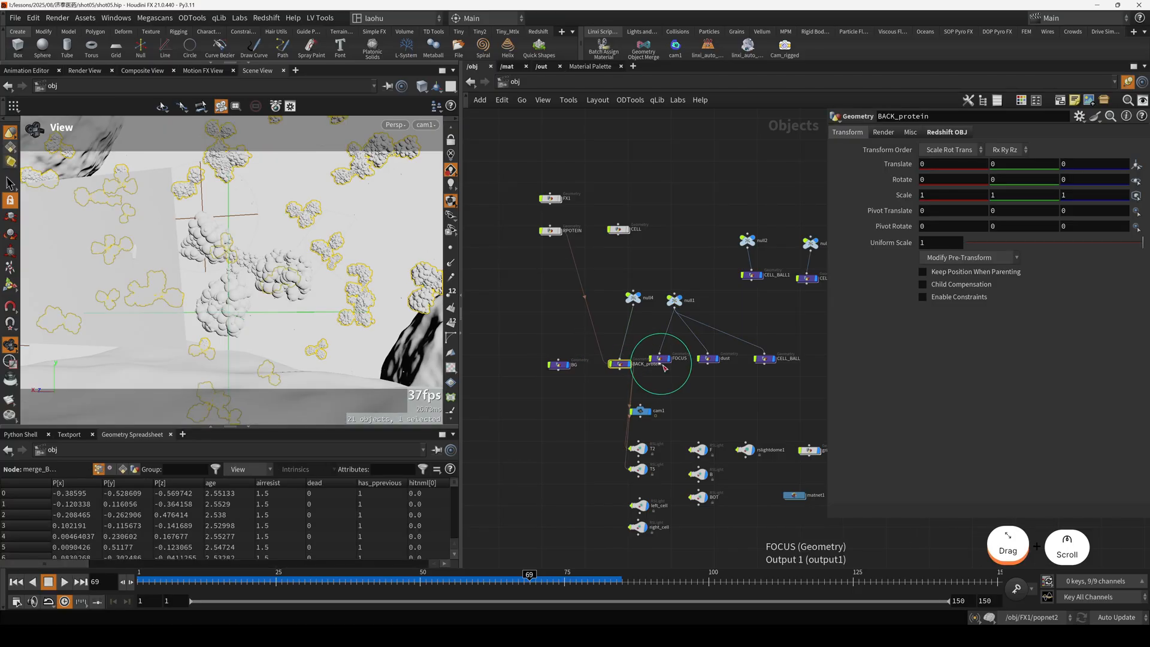
double_click(552, 231)
scroll(615, 303, down, 3)
middle_drag(702, 363, 643, 369)
drag(661, 376, 692, 400)
key(r)
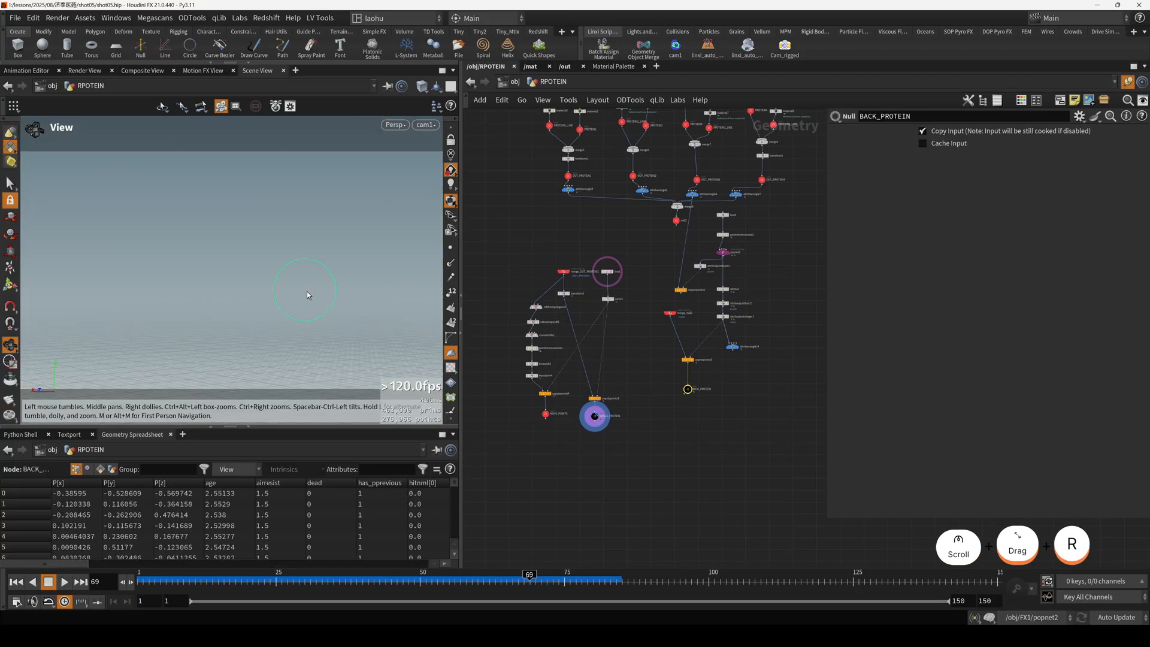
Display the BACK_PROTEIN null's scattered proteins in a free view and scrub the timeline to frame 54.
key(h)
click(686, 391)
drag(246, 306, 264, 517)
scroll(225, 258, up, 6)
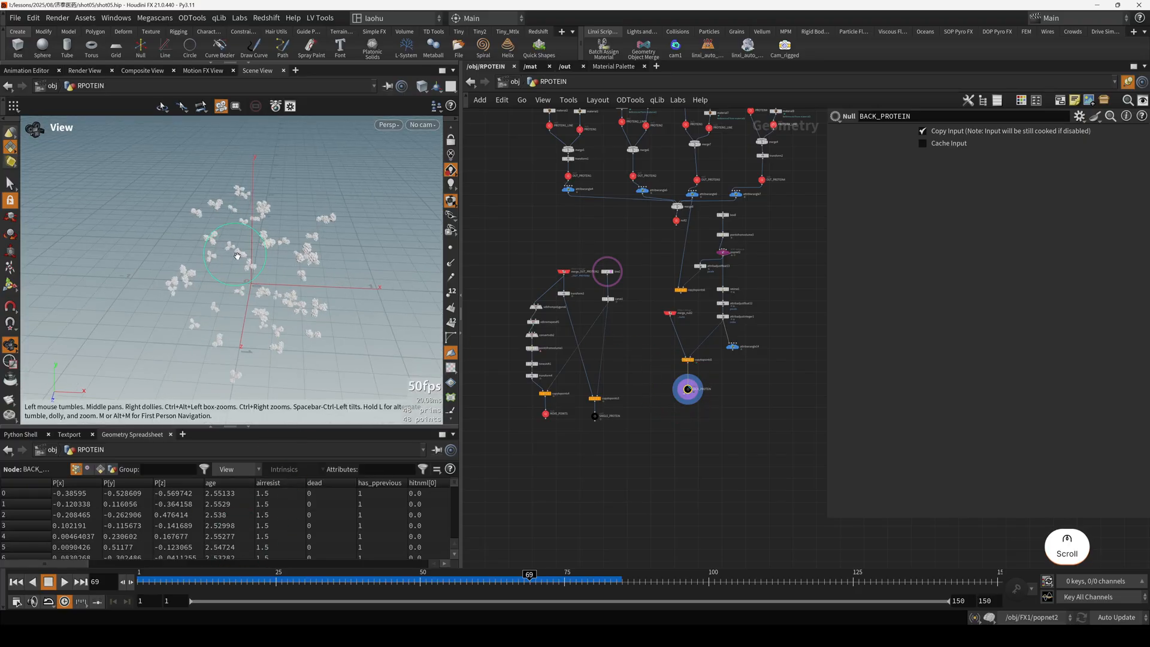
drag(230, 255, 445, 581)
scroll(249, 241, down, 3)
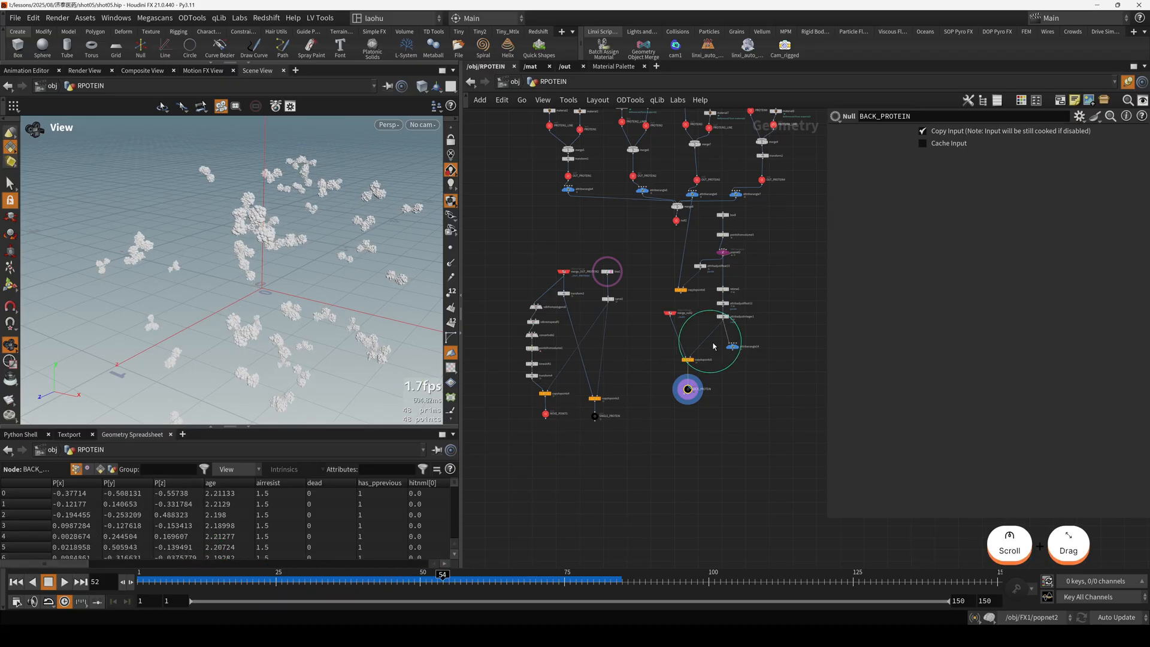
Display popnet2 and scrub the timeline to frame 92 to examine how its particles drift.
scroll(718, 288, up, 5)
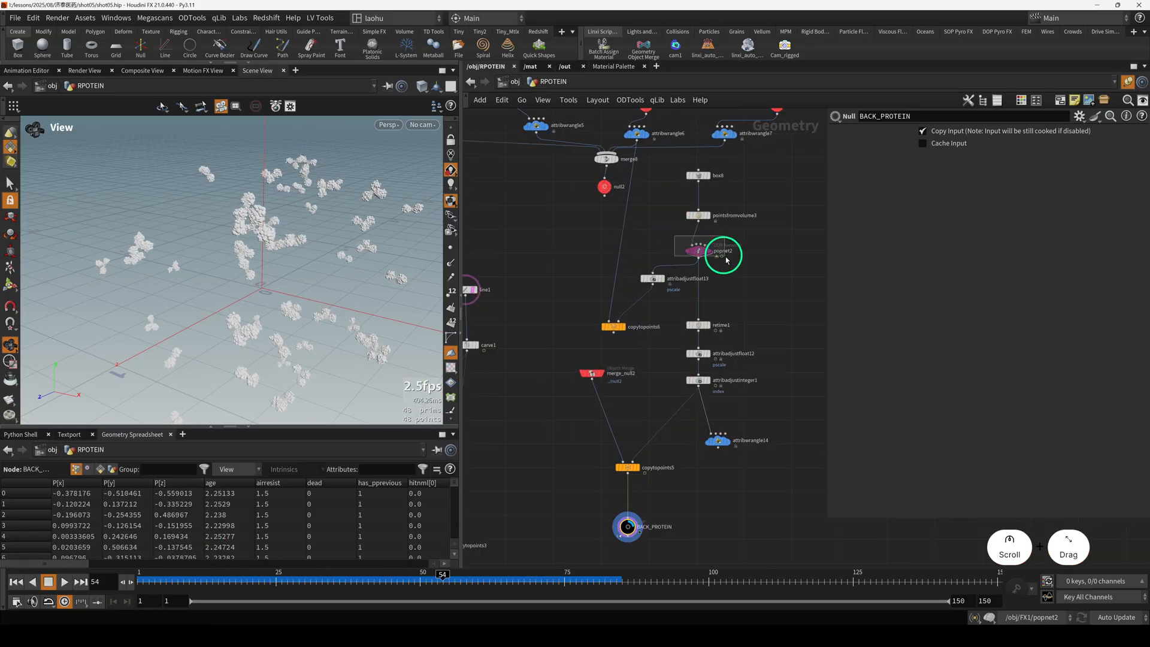
drag(726, 260, 727, 261)
key(r)
drag(212, 578, 296, 577)
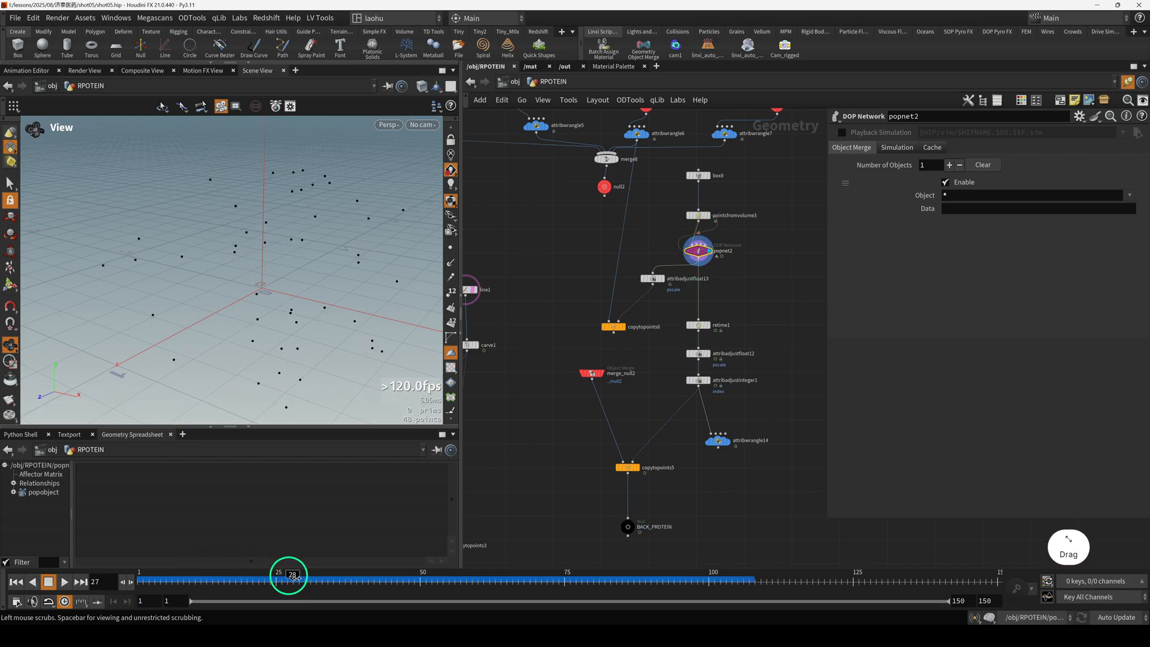
drag(644, 562, 134, 577)
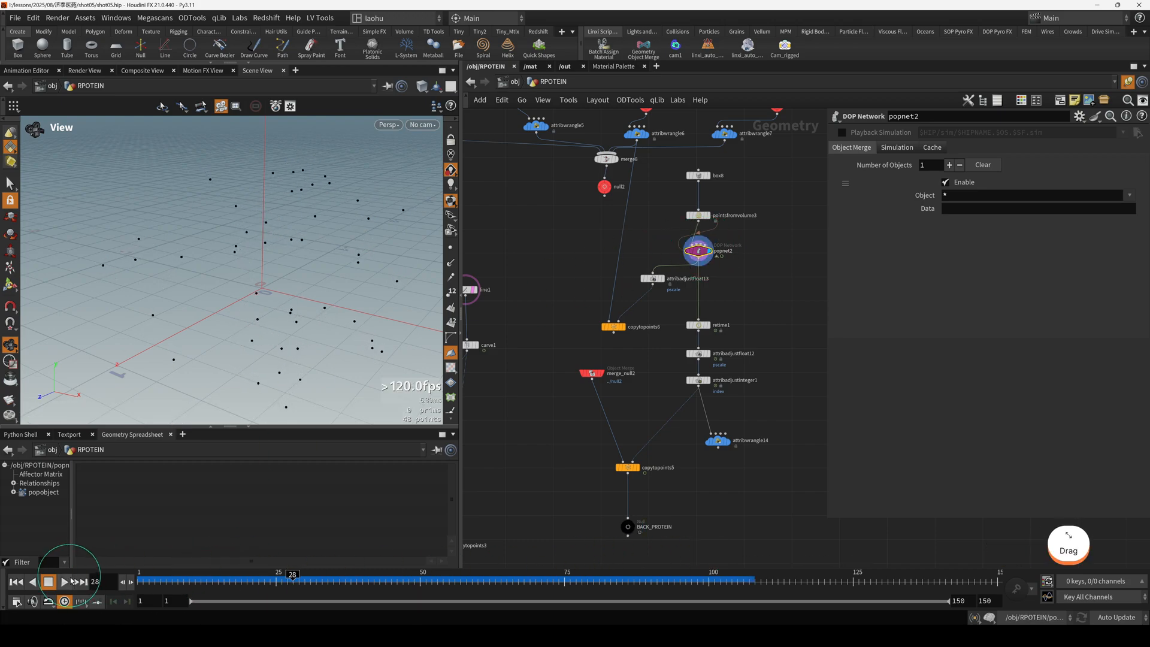
drag(240, 311, 244, 334)
drag(392, 577, 604, 578)
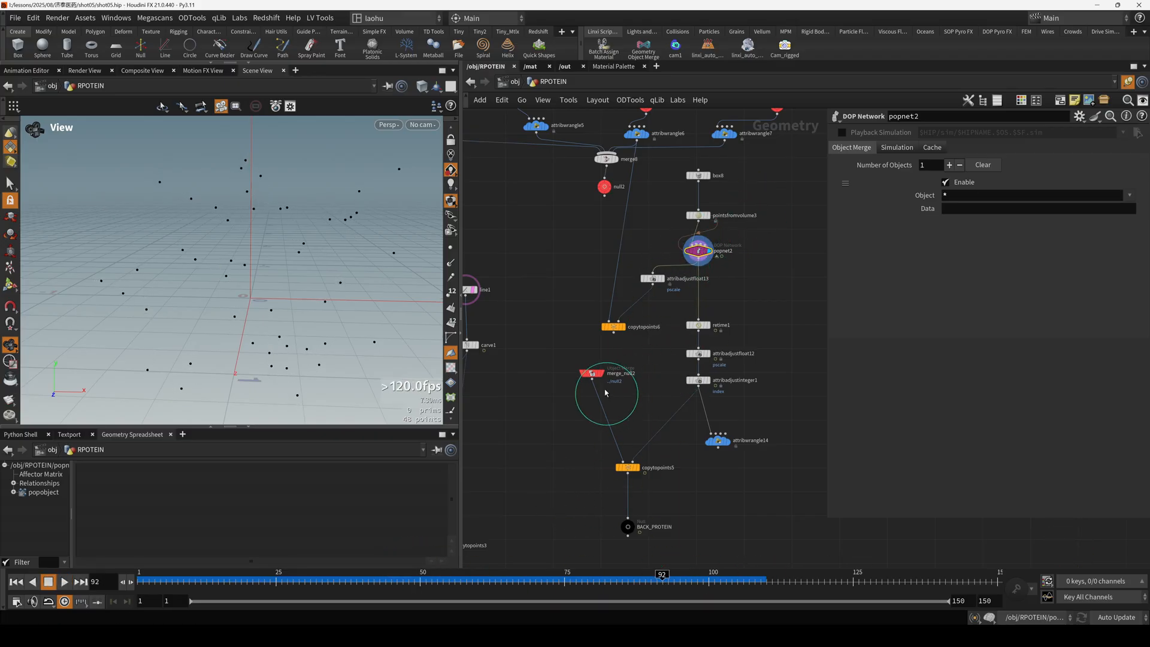
Move merge_null2 slightly away from the point chain and add an Attribute from Pieces node beside attribadjustinteger1.
drag(592, 373, 570, 376)
drag(652, 372, 771, 418)
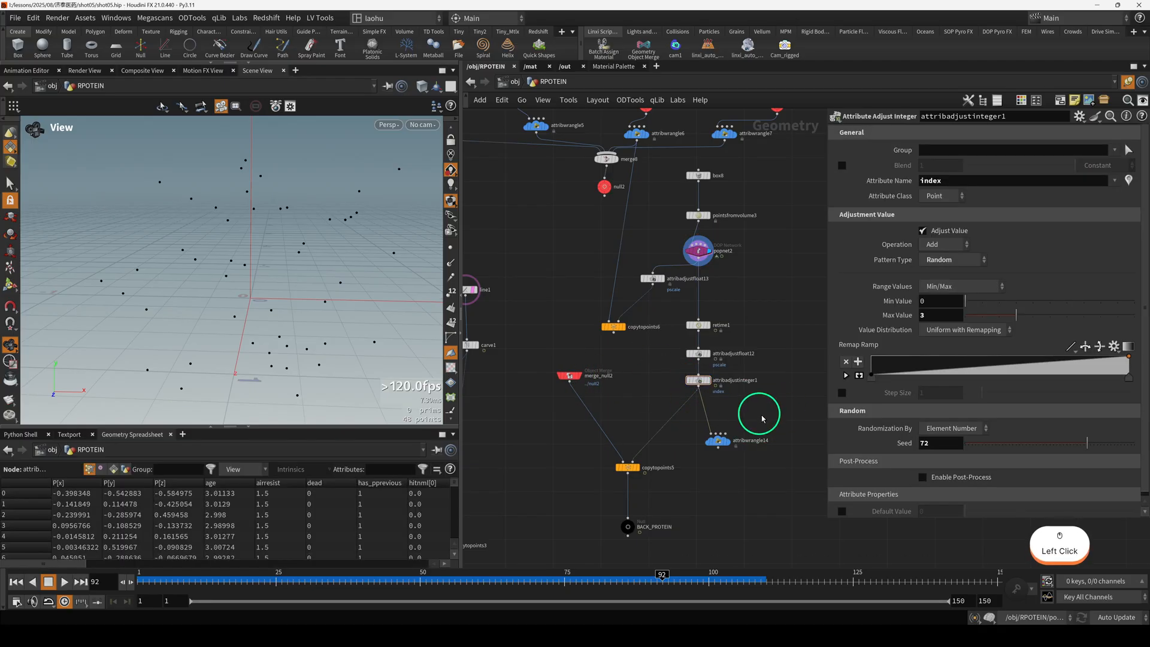
key(Tab)
text(attribfrom)
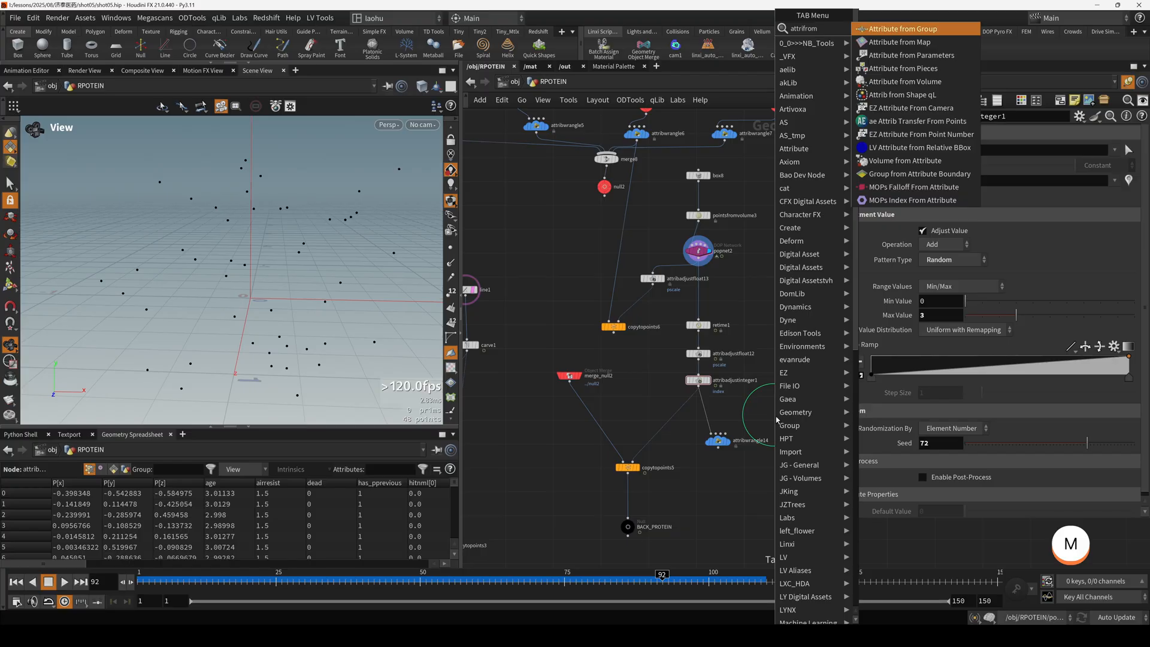
text(pi)
key(Return)
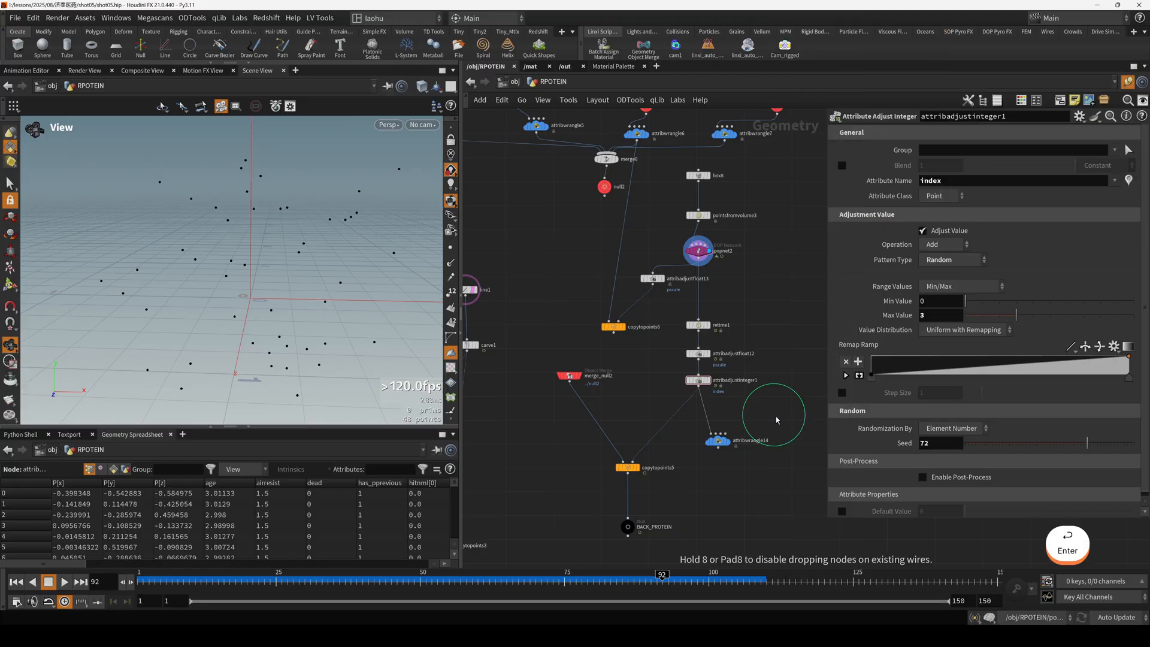
Display attribadjustinteger1 and review the random range settings of its index attribute.
click(697, 379)
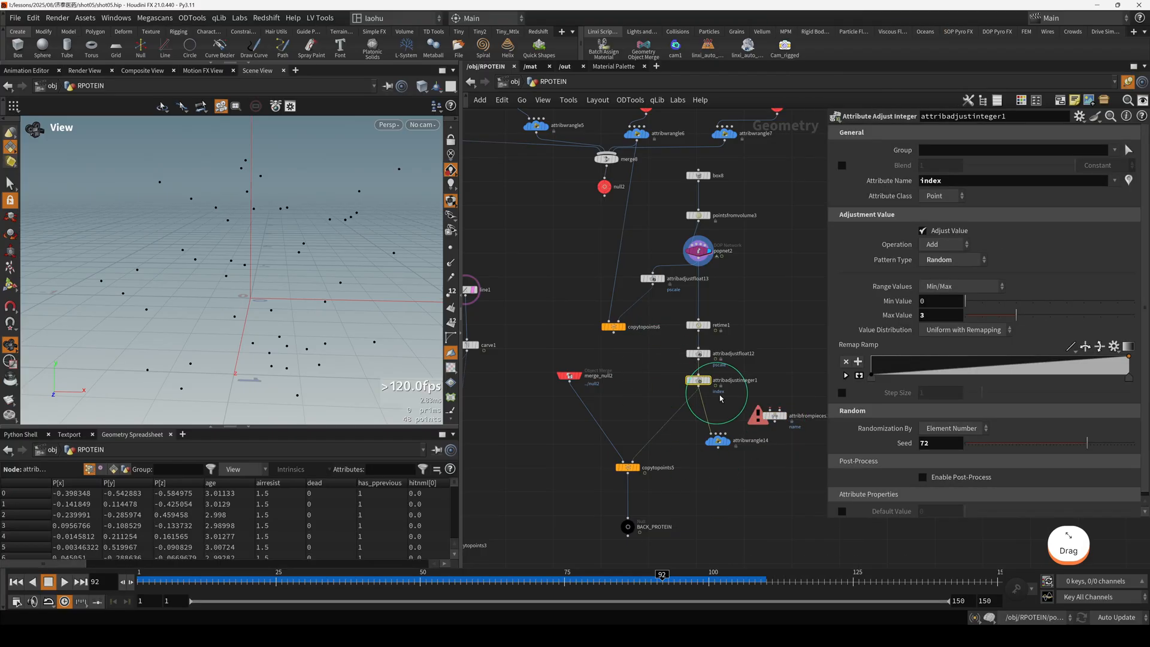
key(r)
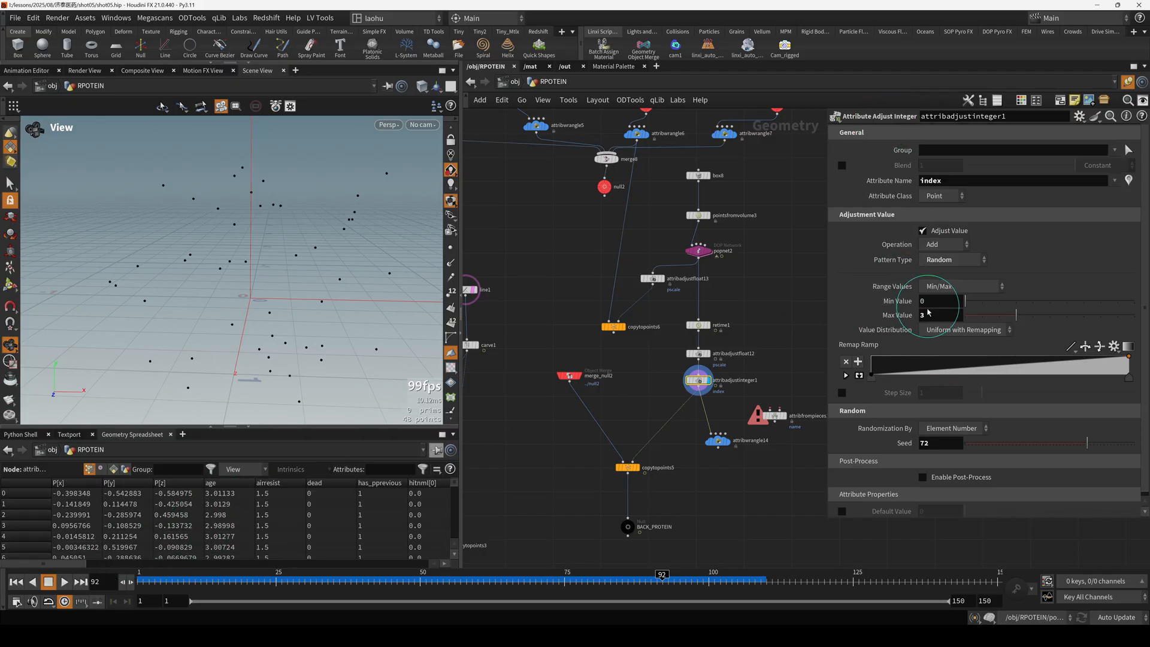
click(792, 361)
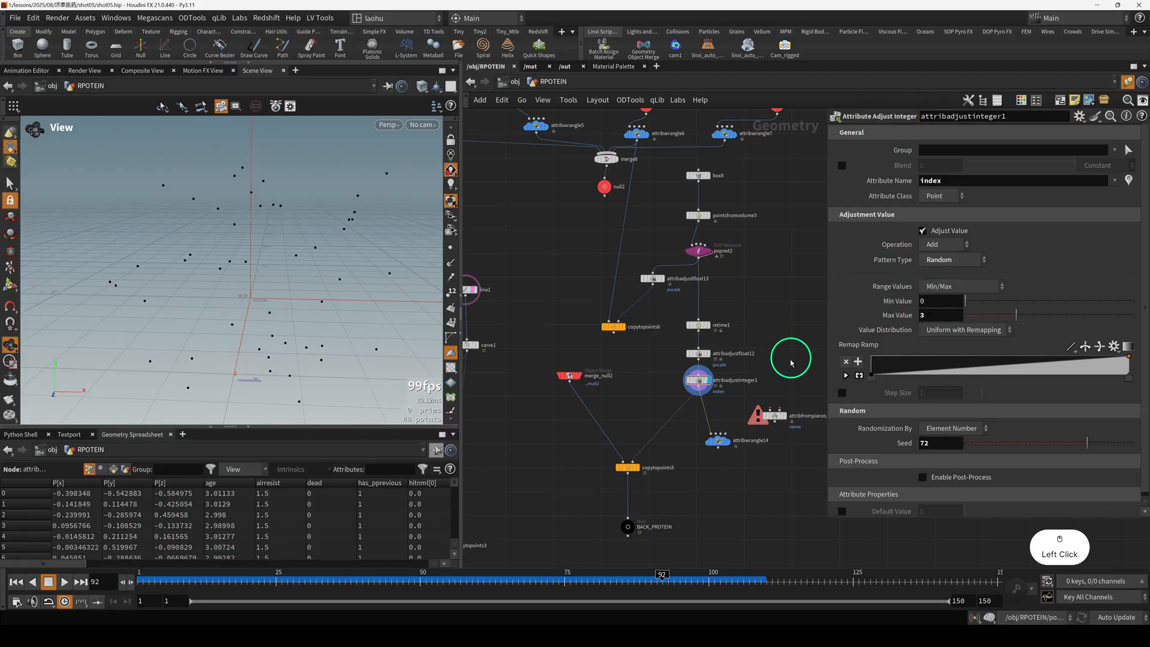
scroll(728, 381, down, 3)
scroll(691, 390, up, 3)
click(644, 462)
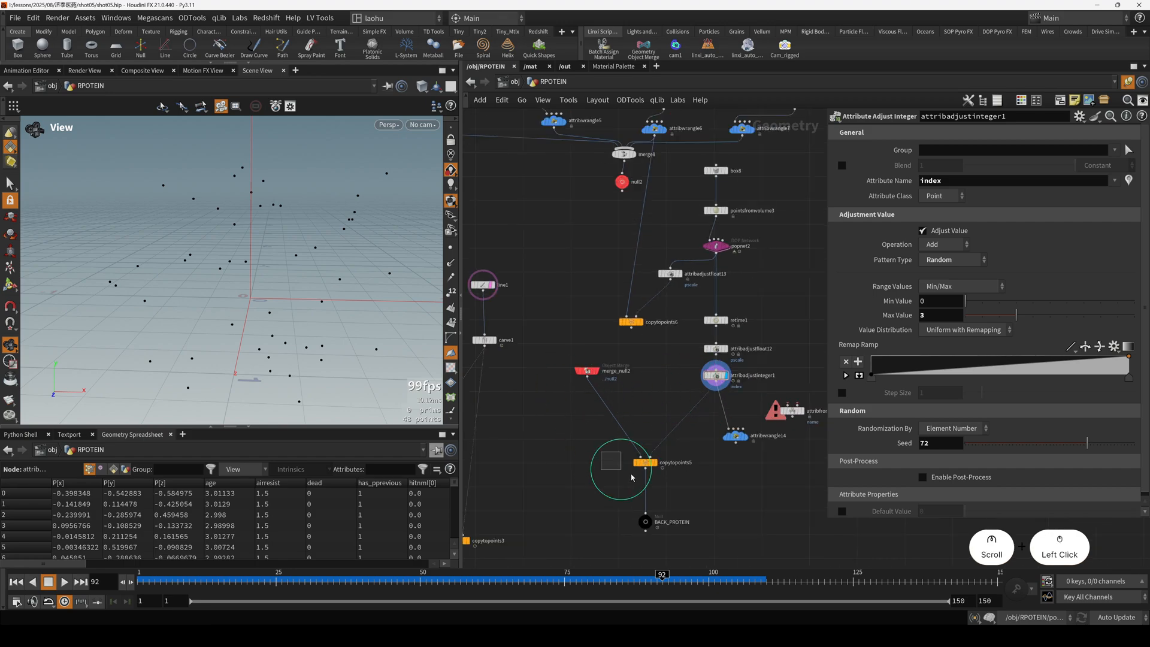
Display merge_null2 to examine the merged protein variants it brings in from null2.
click(596, 373)
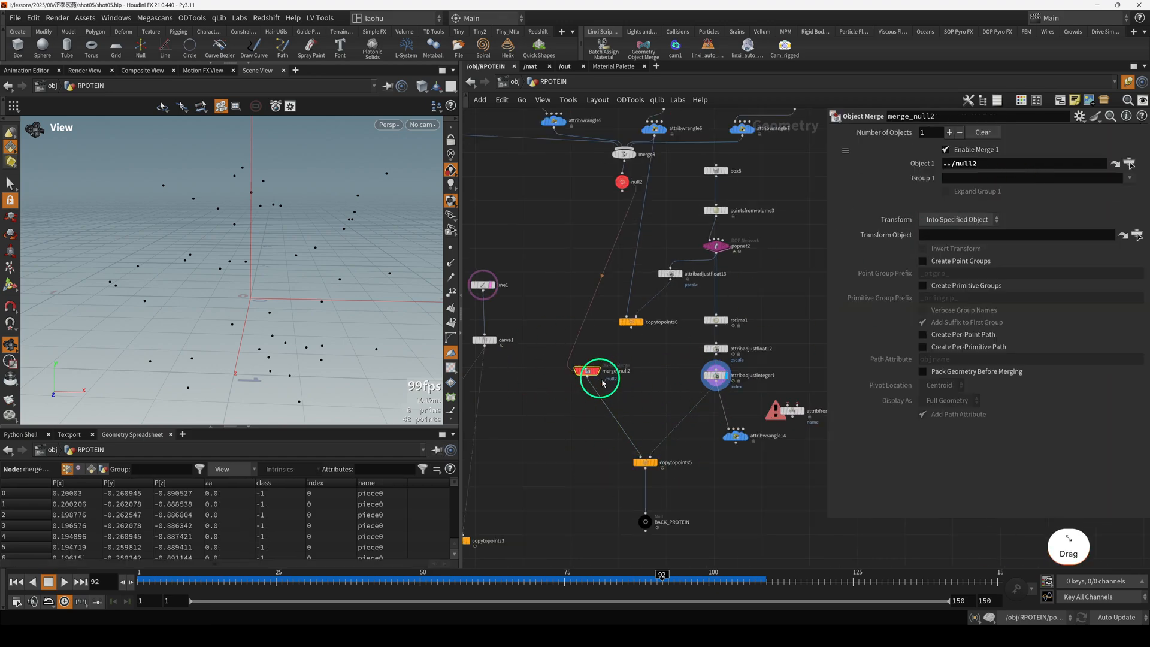
key(r)
scroll(598, 377, up, 3)
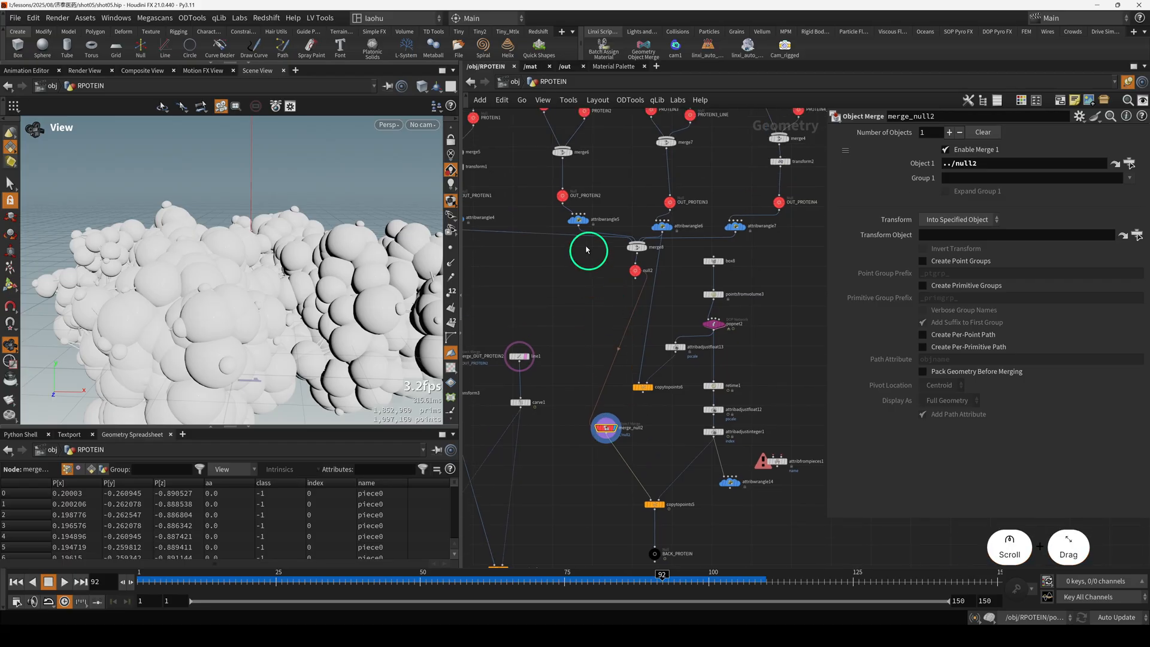
Compare the index expressions in the attribute wrangles below the OUT_PROTEIN nulls, including attribwrangle4 and attribwrangle6.
click(588, 220)
middle_drag(594, 302, 688, 359)
scroll(683, 353, down, 3)
click(545, 291)
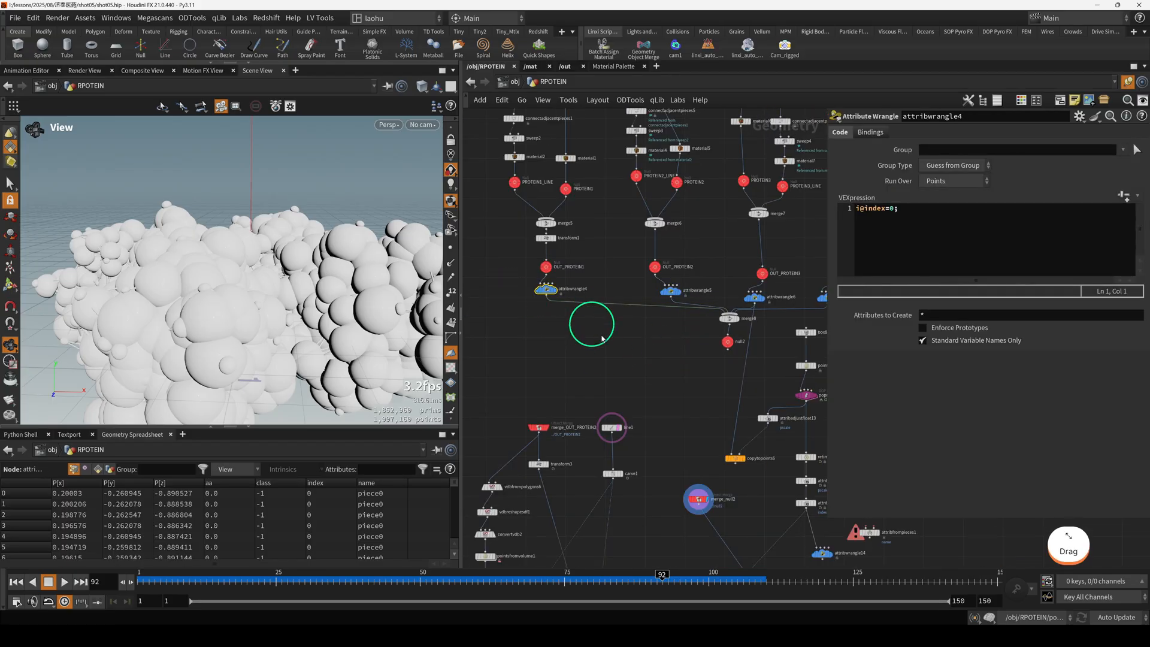
middle_drag(628, 297, 587, 297)
middle_drag(672, 282, 623, 300)
click(660, 300)
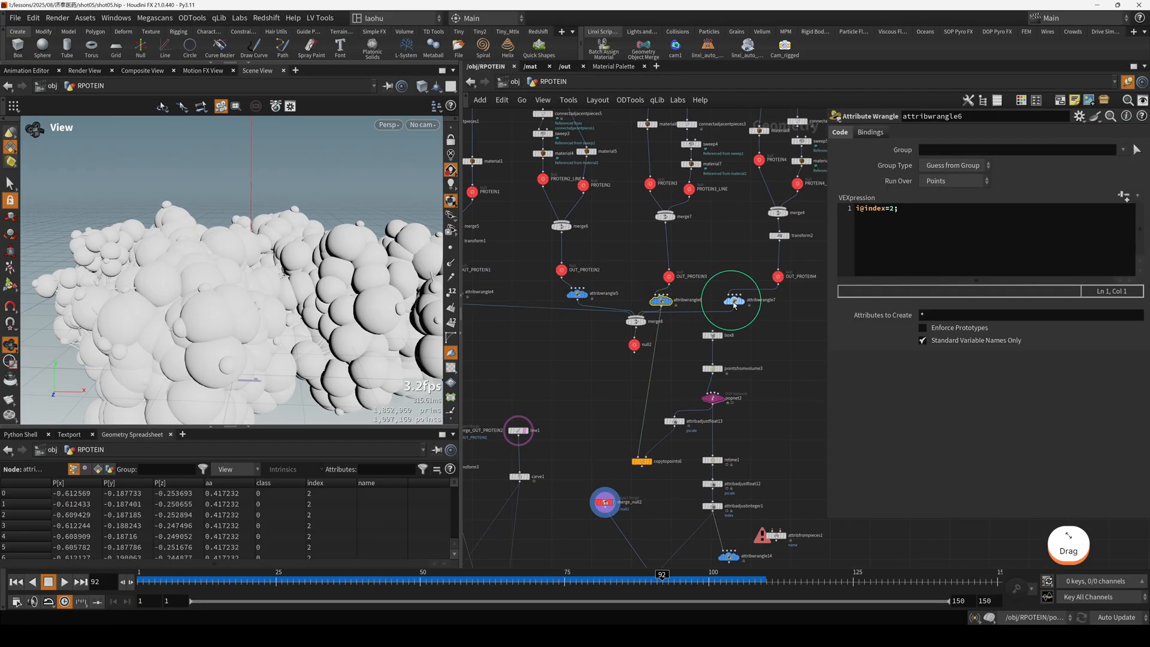
drag(747, 312, 753, 319)
middle_drag(770, 344, 774, 214)
Review the piece attribute on copytopoints5, display BACK_PROTEIN, and scrub the timeline to frame 65.
drag(630, 434, 688, 460)
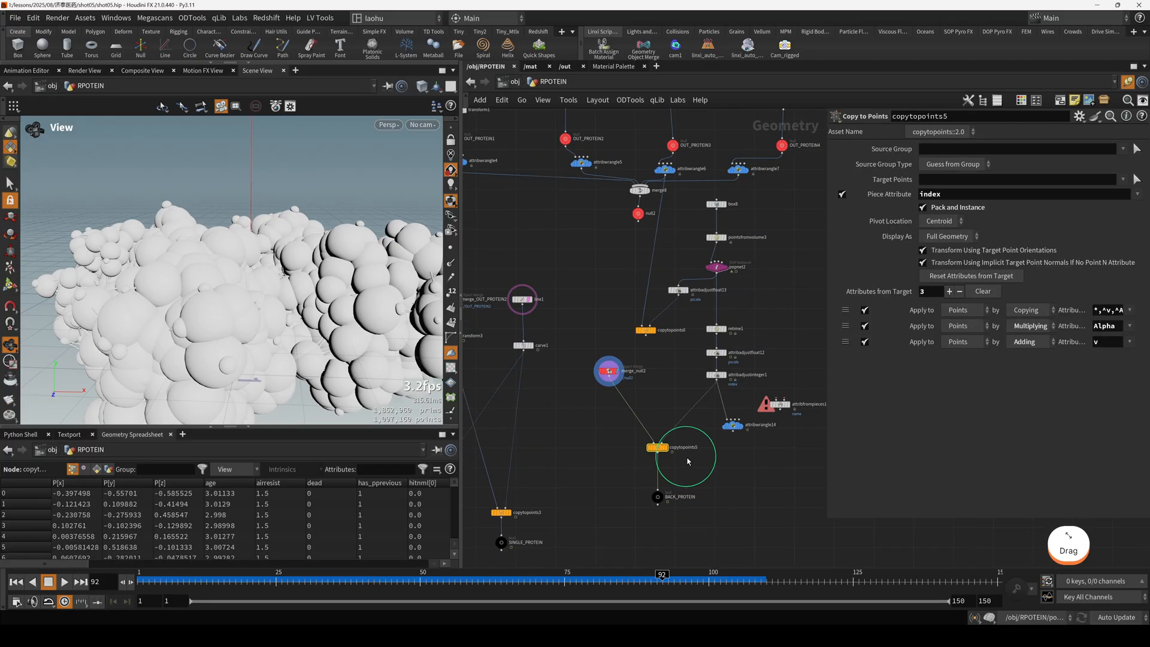
key(r)
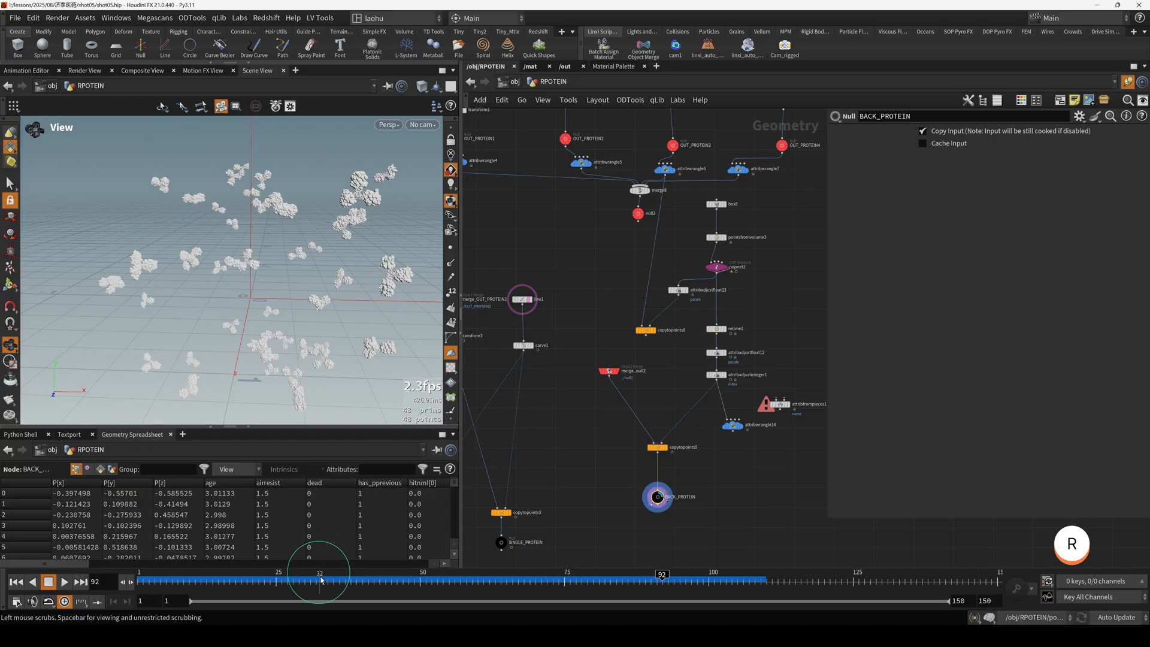
drag(328, 579, 505, 582)
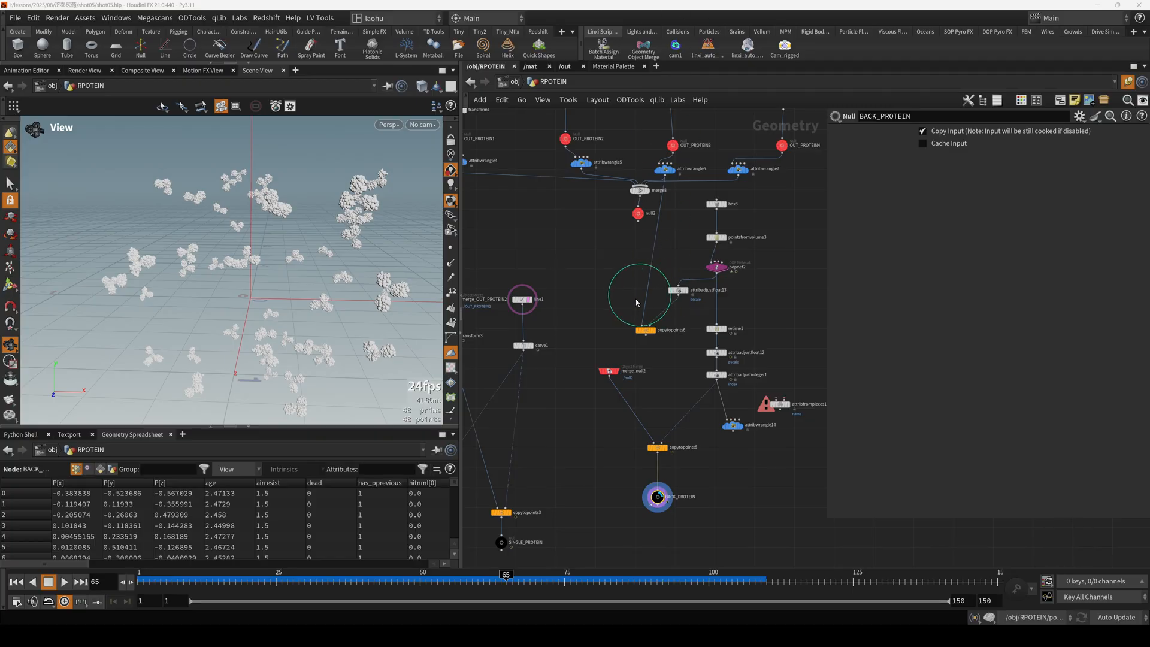
Save the shot05.hip scene with the whole RPOTEIN network in view.
scroll(652, 273, down, 2)
middle_drag(604, 295, 677, 289)
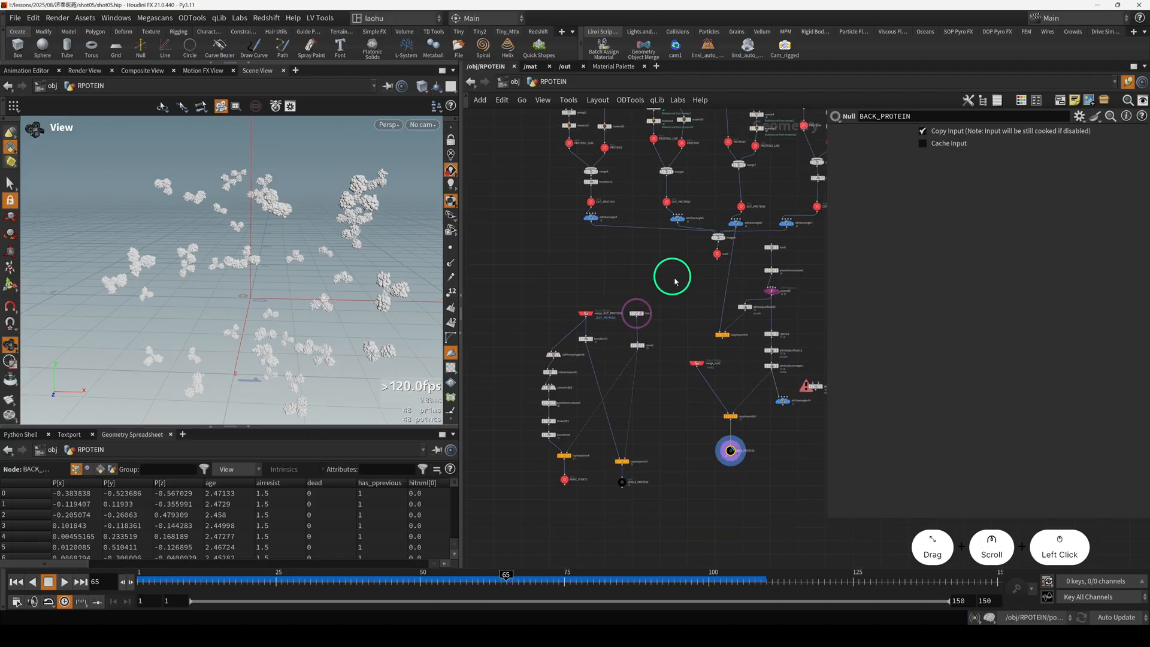
key(ctrl+s)
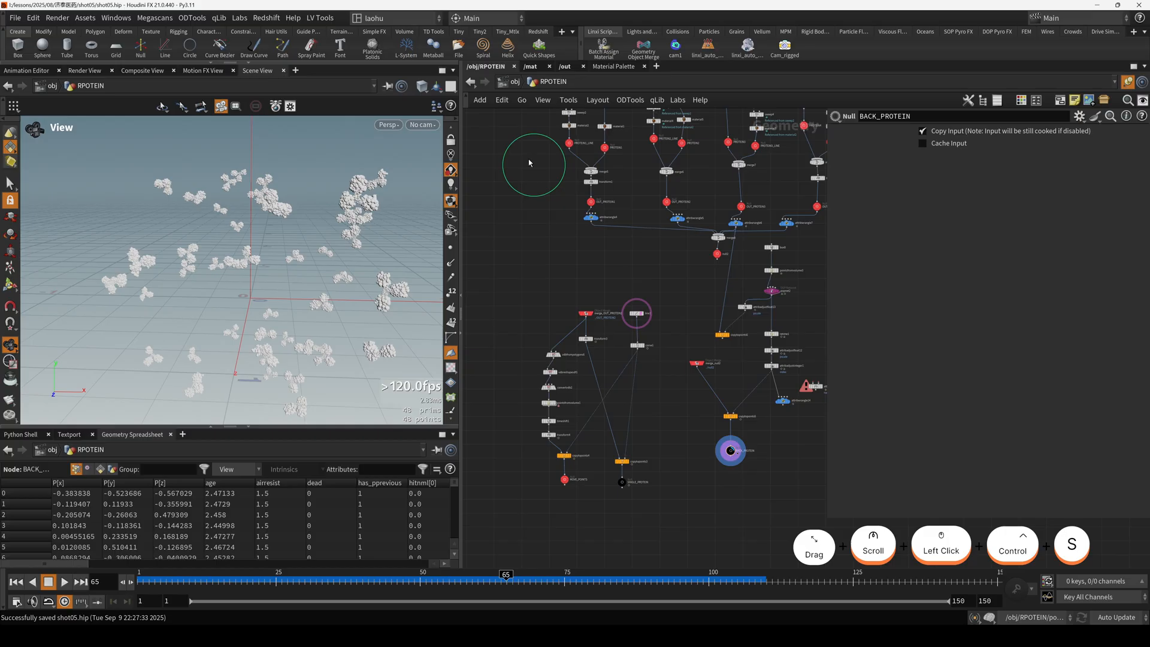
Return to the object level, look through cam1 and clear the node selection.
click(513, 84)
click(424, 125)
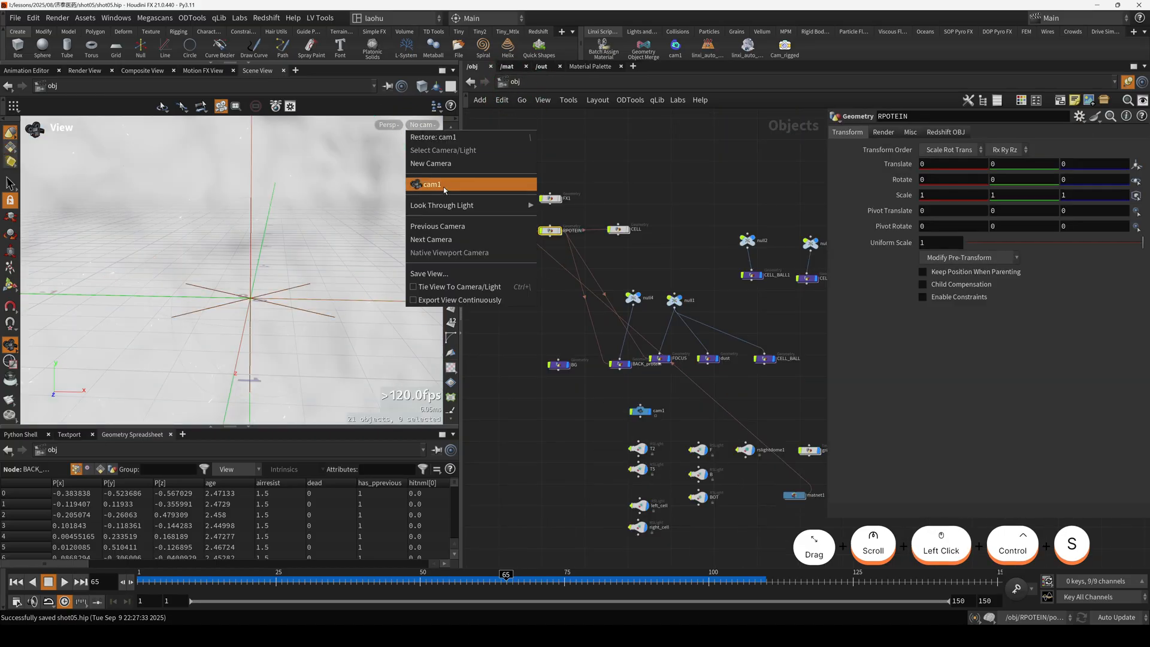
click(435, 217)
drag(549, 385, 603, 374)
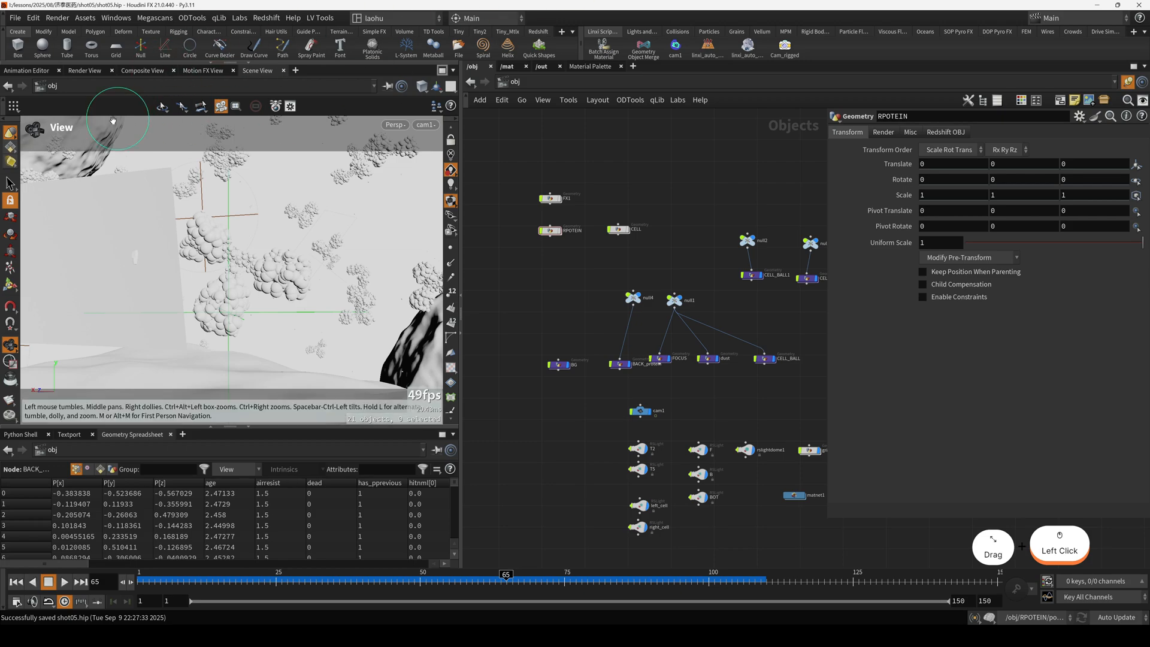
Open the Redshift Render View, start rendering frame 65, and enlarge the render window to fit the whole image.
click(538, 32)
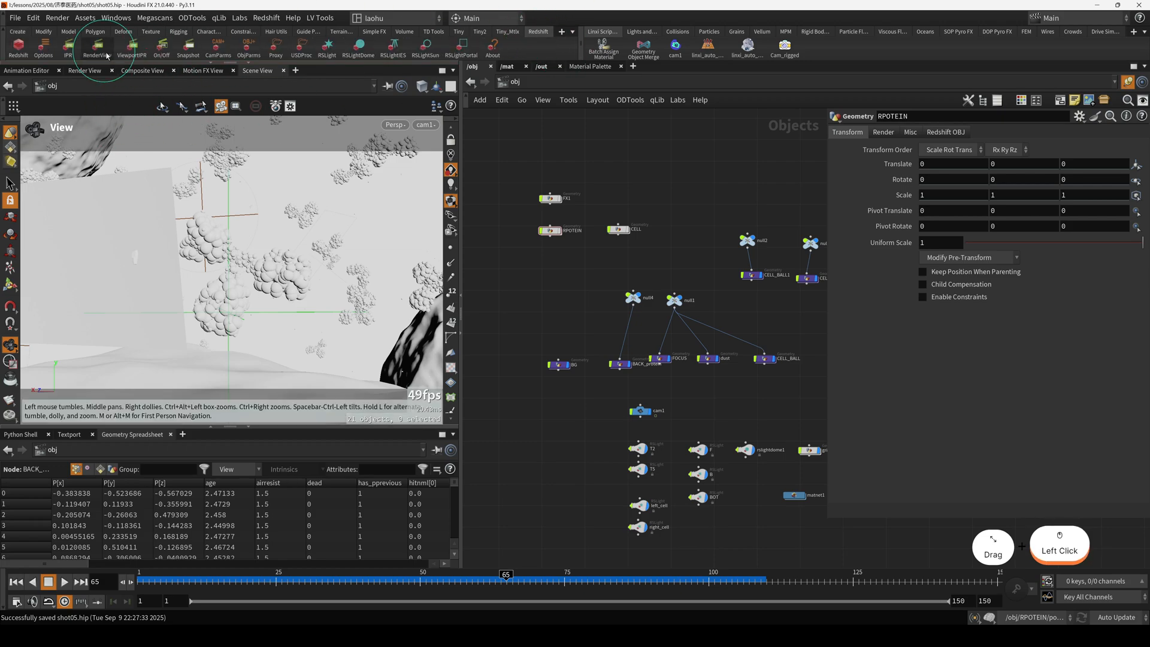
click(106, 54)
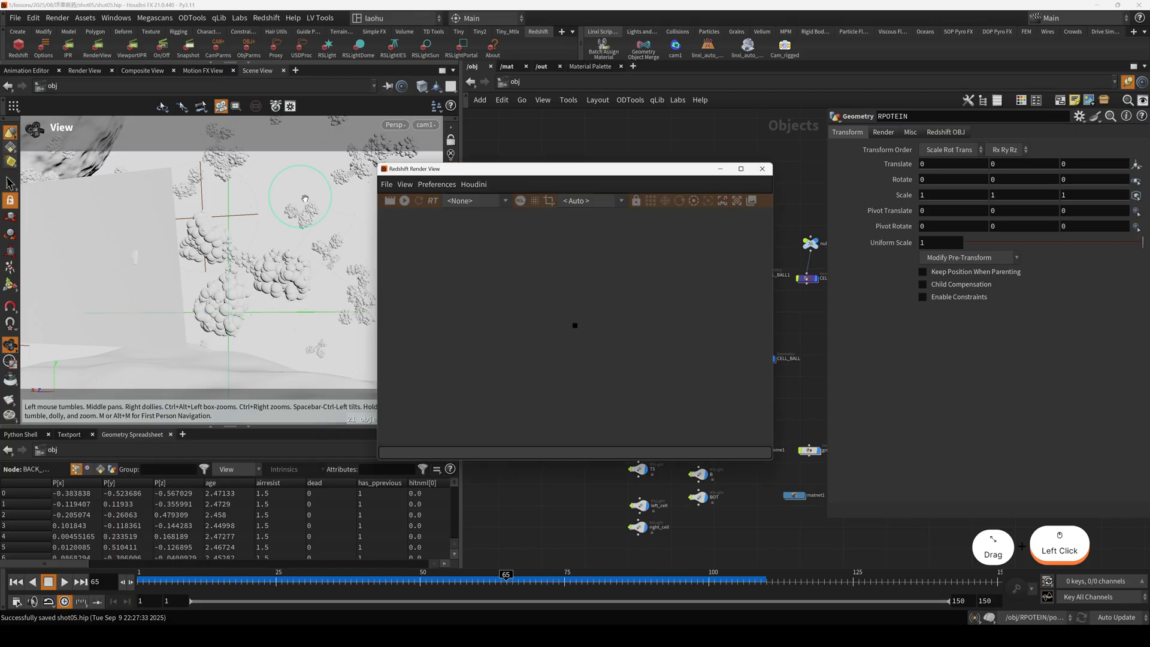
click(404, 202)
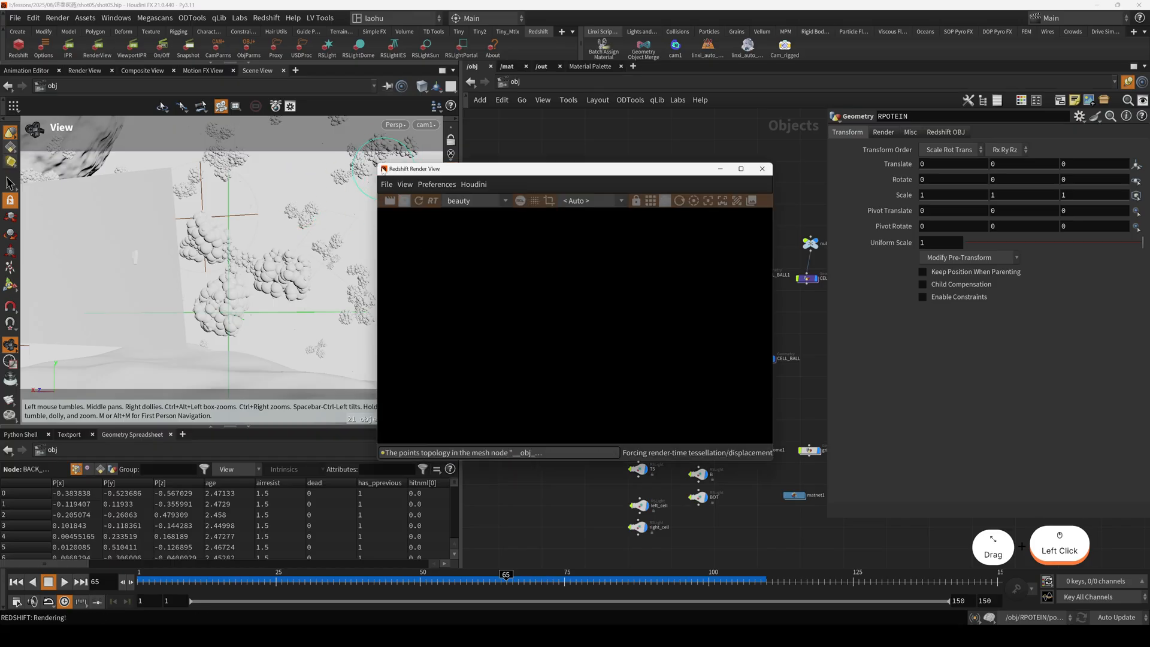
drag(381, 167, 229, 63)
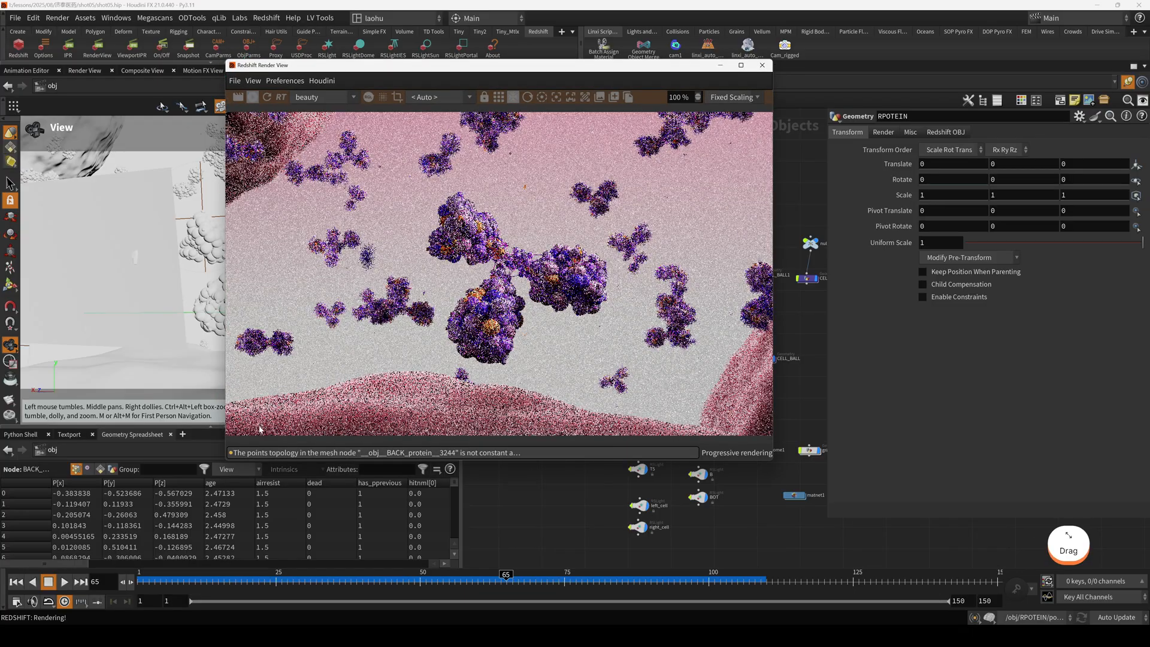
drag(227, 469, 123, 509)
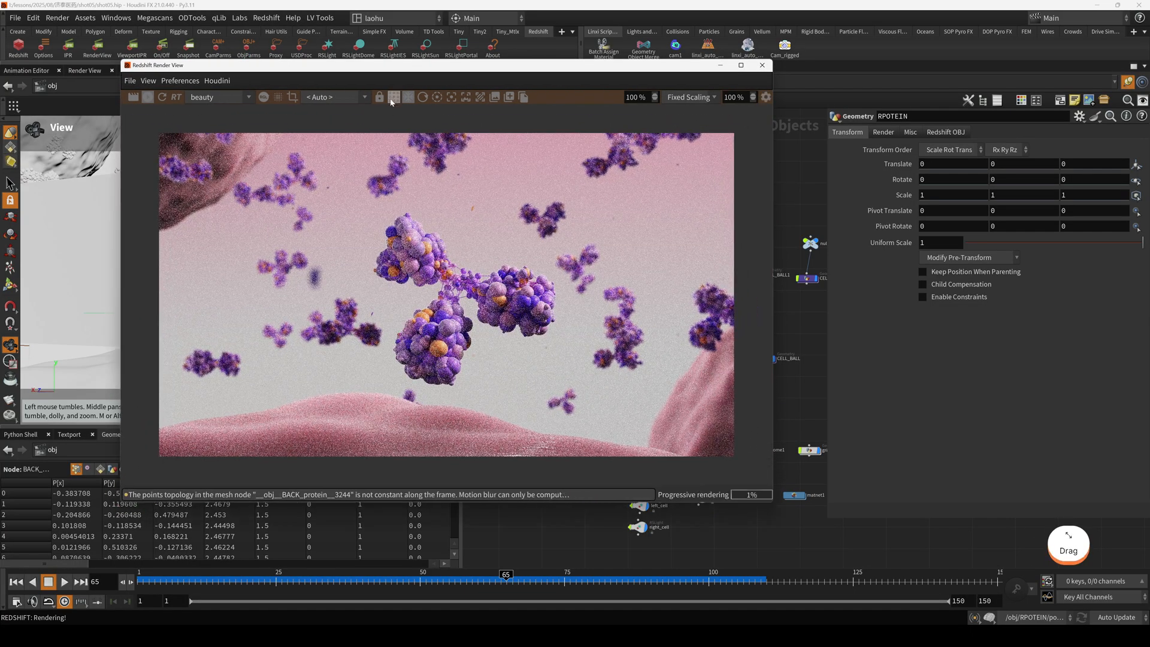
Shrink the render window and move it clear of the object network so both can be seen.
drag(410, 73, 265, 86)
scroll(753, 381, down, 3)
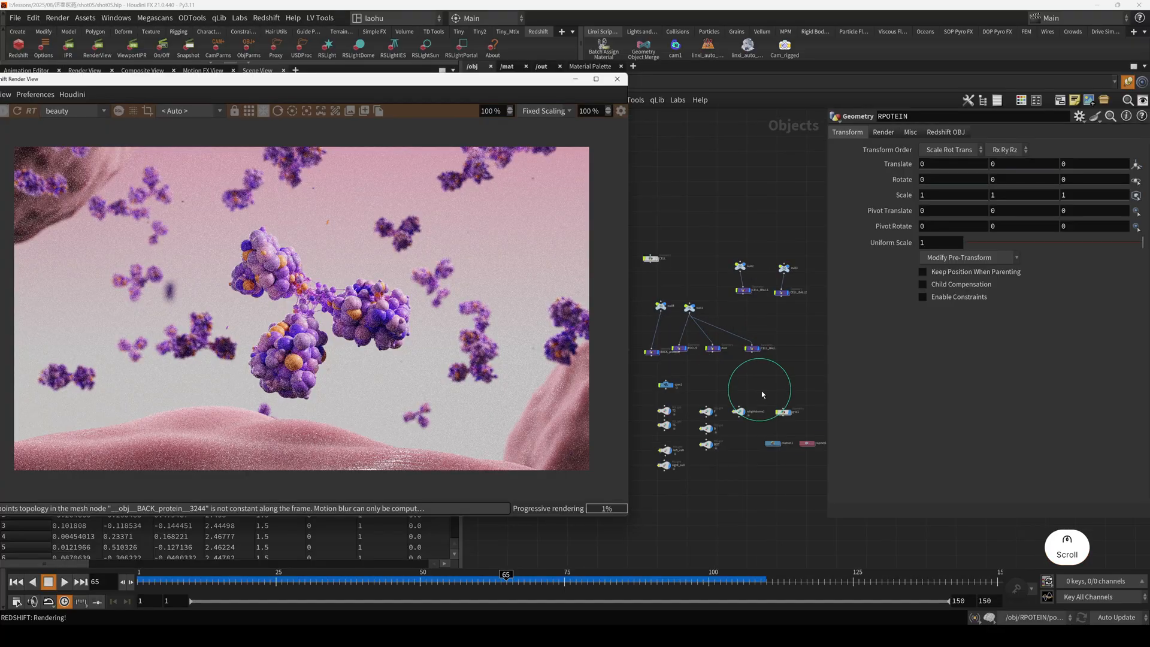
drag(419, 86, 579, 100)
click(822, 500)
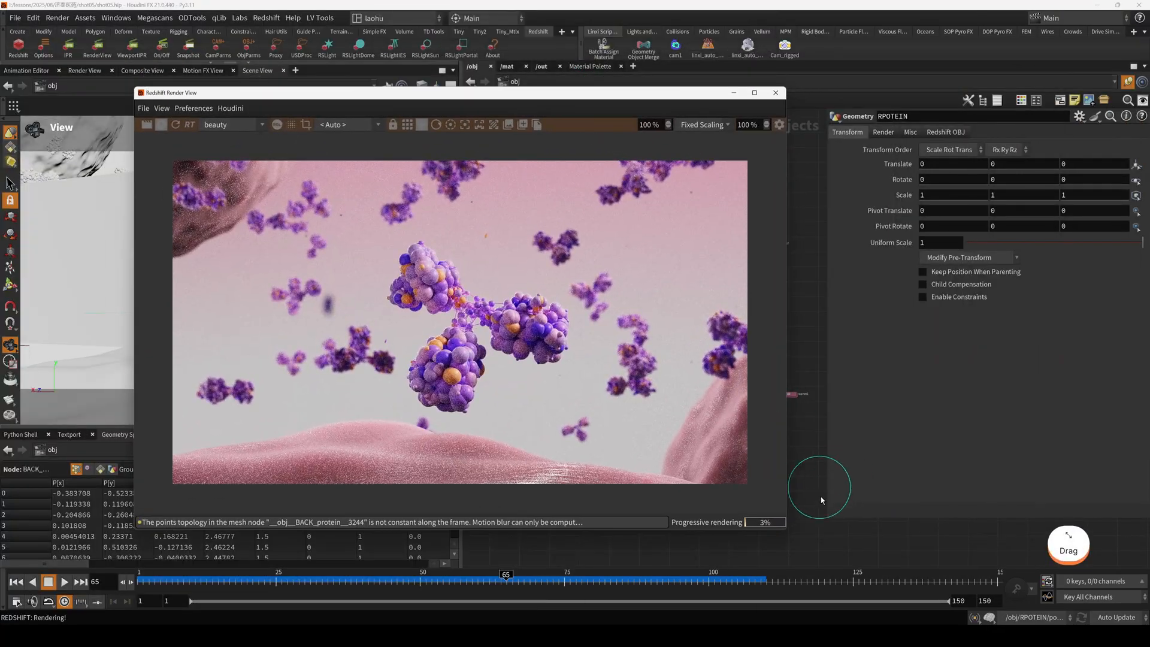
drag(784, 529, 636, 483)
scroll(450, 368, down, 2)
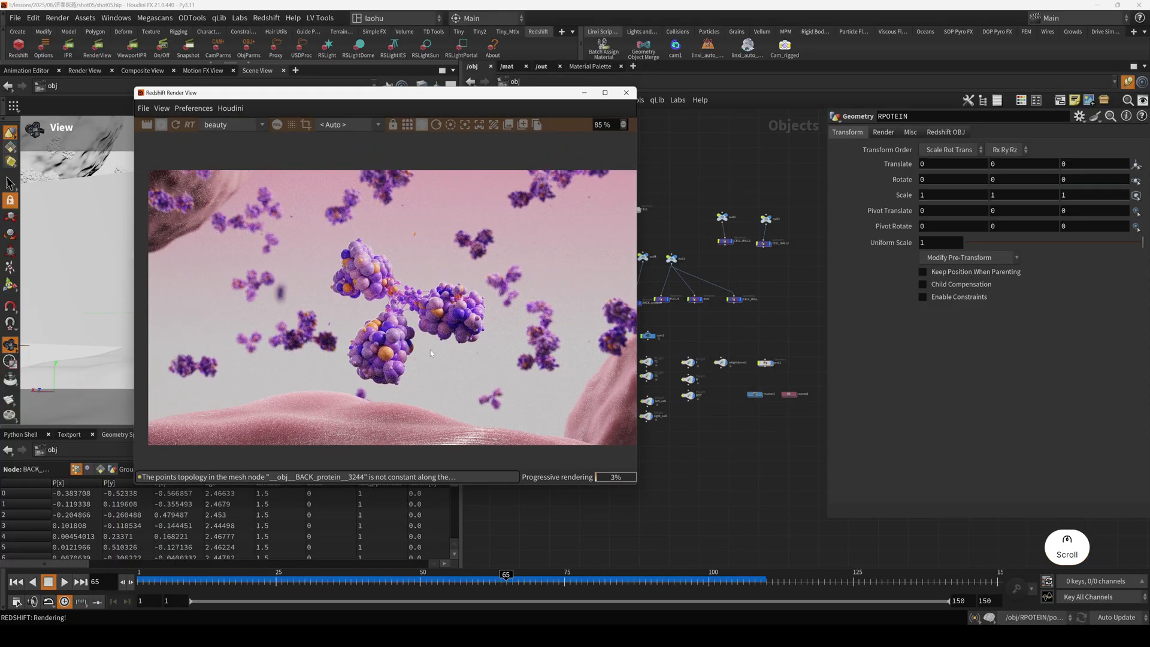
drag(377, 99, 260, 247)
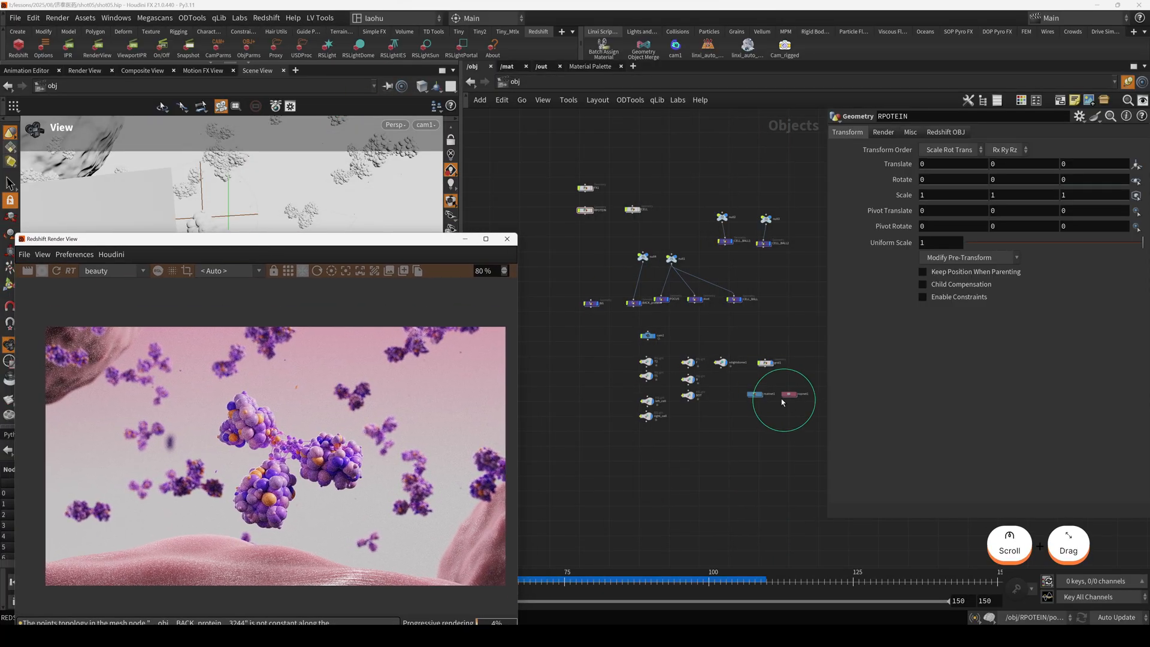
Switch the rslightdome1 dome light off and back on to compare its effect on the render.
scroll(781, 397, up, 3)
click(689, 307)
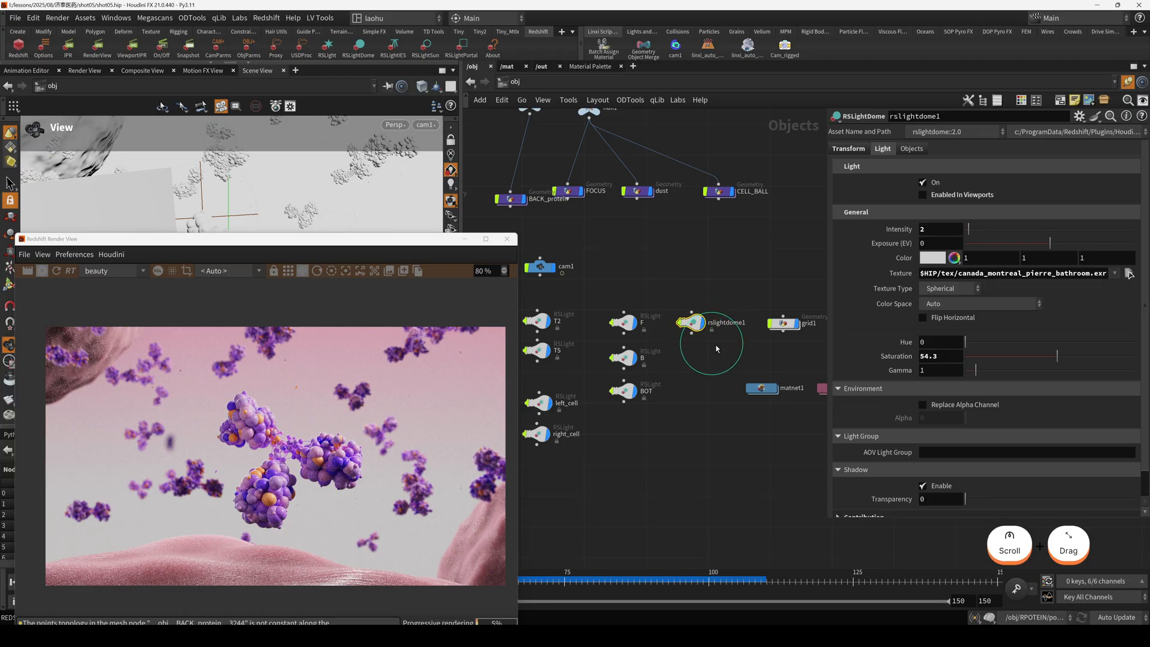
middle_drag(671, 291, 695, 295)
scroll(734, 349, up, 1)
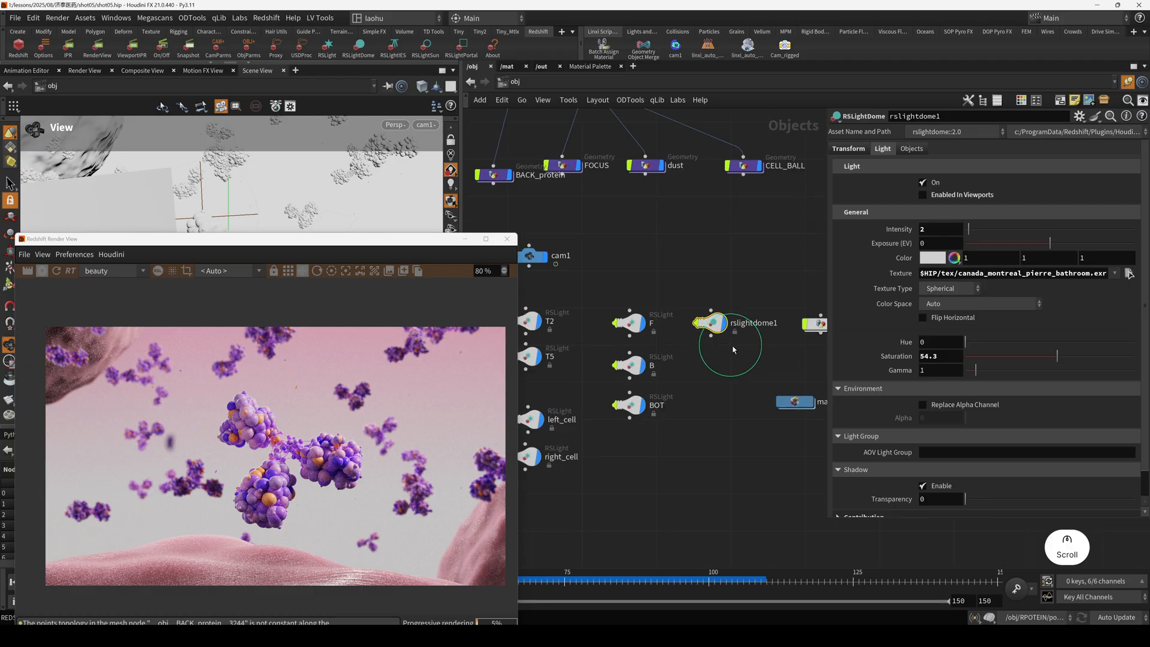
drag(341, 247, 419, 229)
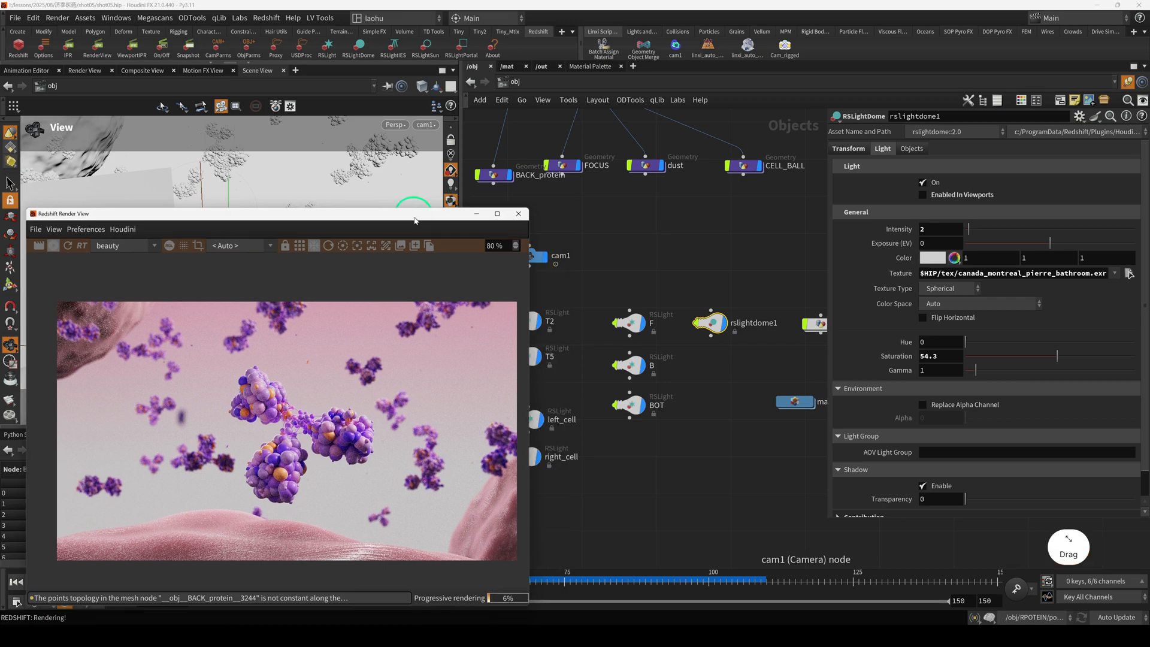
drag(721, 274, 787, 282)
click(928, 185)
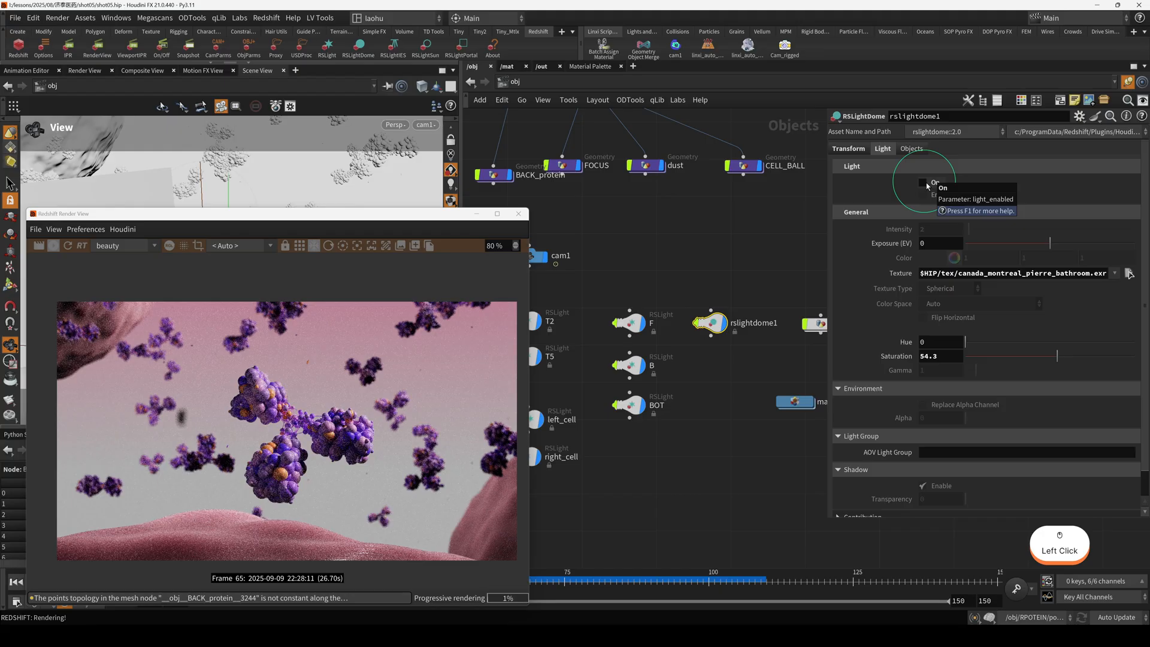
click(922, 182)
Move the render window off the viewport, leave the cam1 view and frame the whole scene.
drag(515, 167, 553, 151)
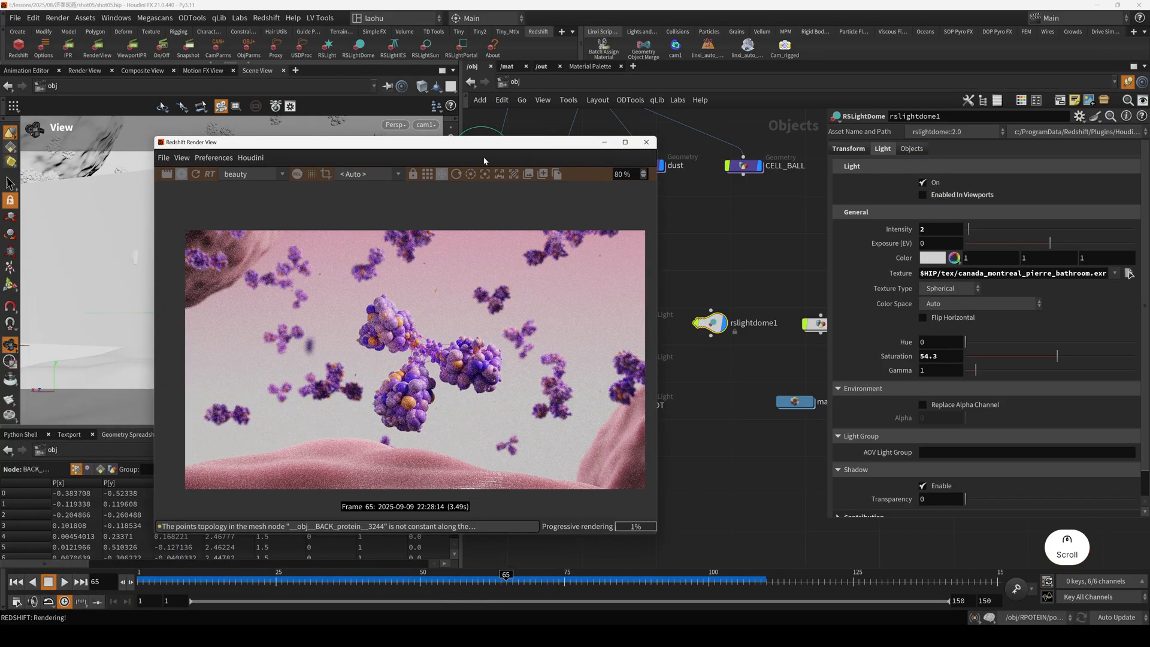
drag(484, 160, 367, 179)
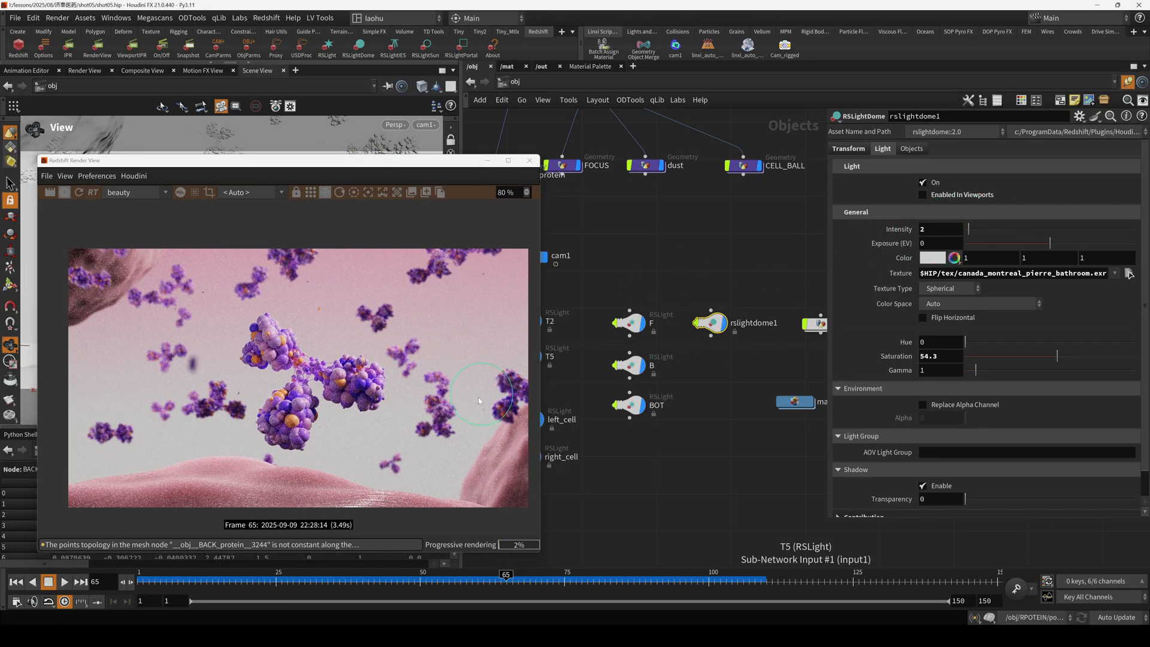
drag(336, 160, 864, 99)
scroll(227, 287, up, 3)
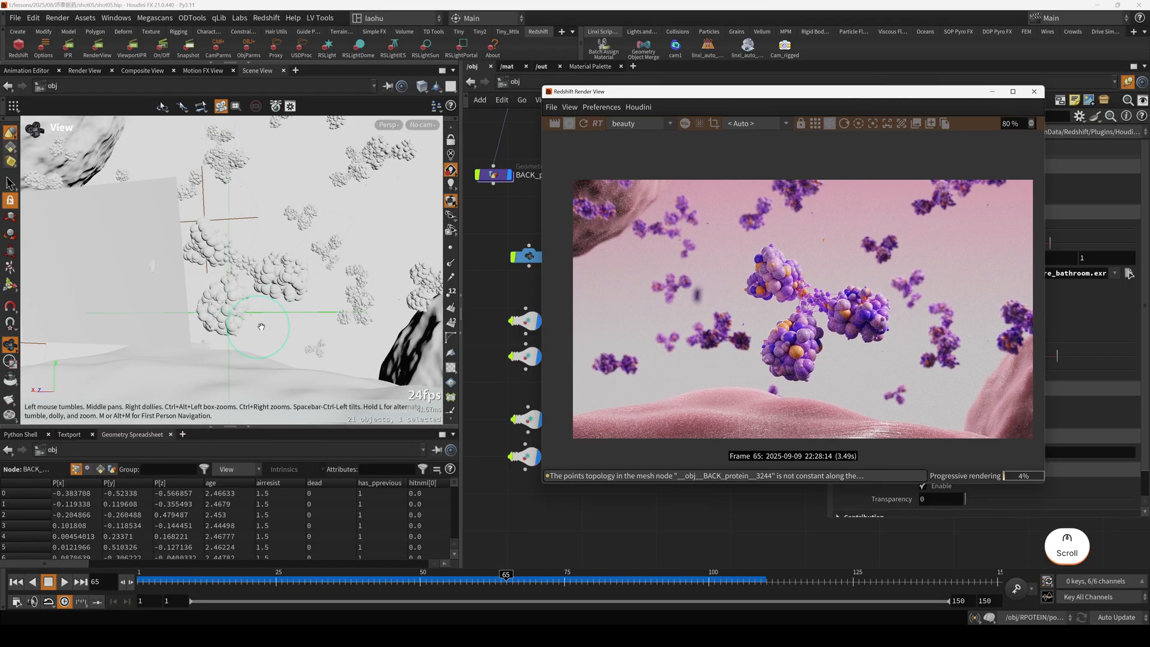
drag(233, 299, 224, 311)
drag(697, 91, 860, 104)
key(h)
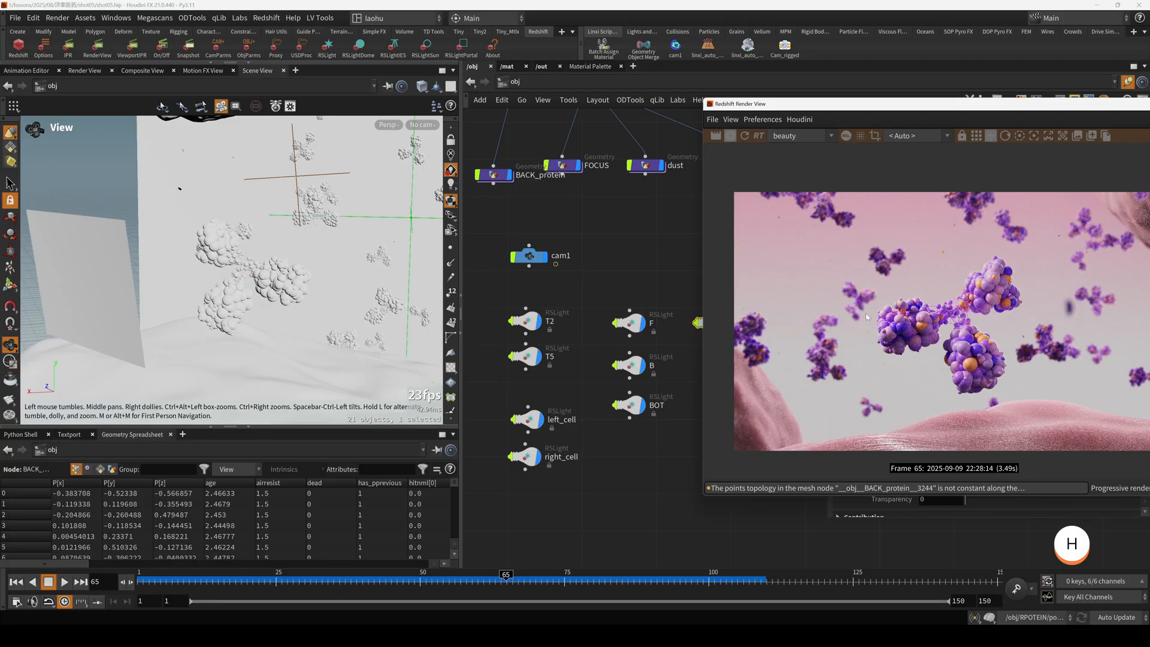
key(h)
Select the T2 and T5 lights and examine their placement around the cells.
click(528, 304)
click(264, 258)
key(h)
alt+drag(283, 278, 254, 258)
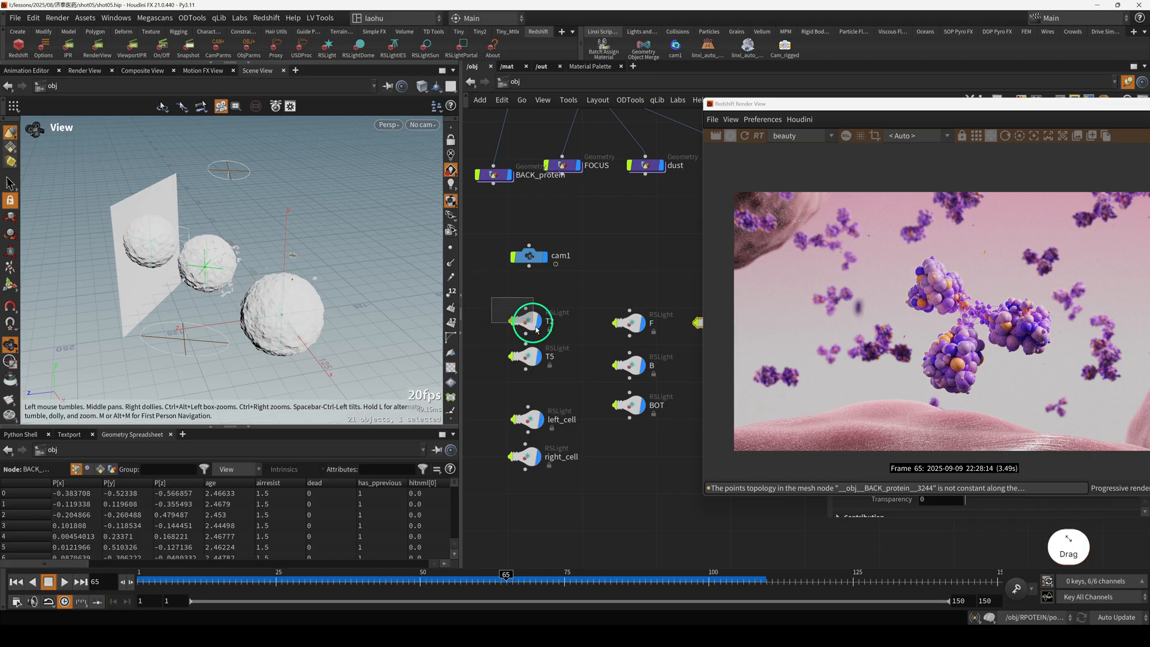
click(525, 356)
alt+drag(223, 264, 198, 272)
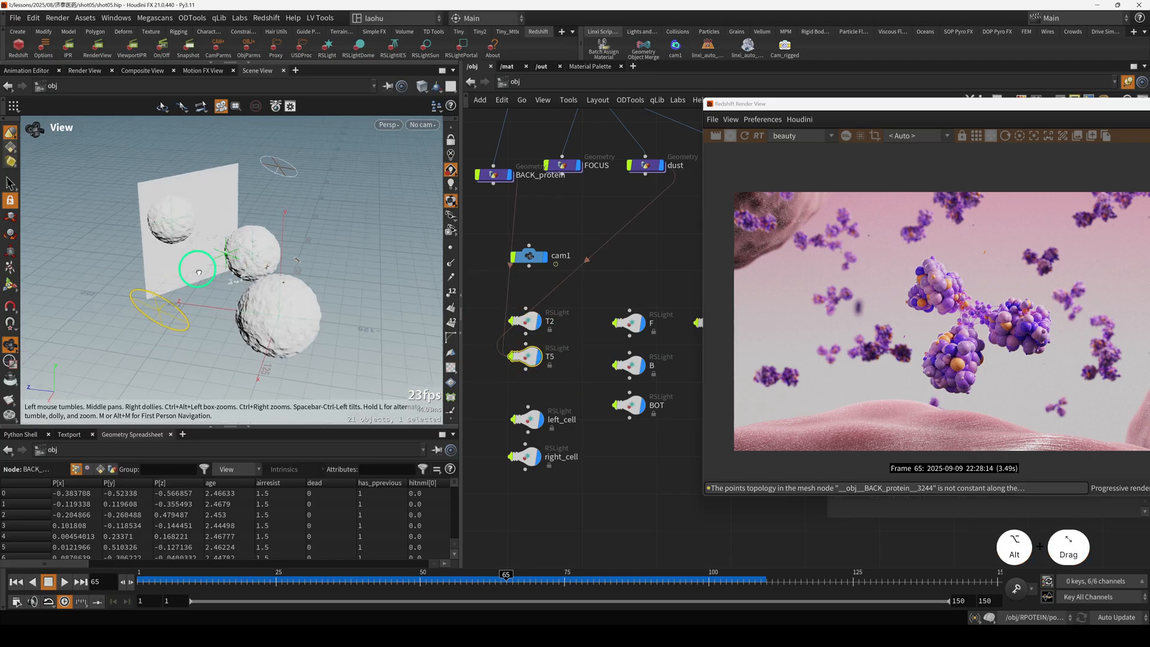
Select the left_cell and right_cell lights in turn and examine their placement in the scene.
click(527, 419)
alt+scroll(203, 228, up, 3)
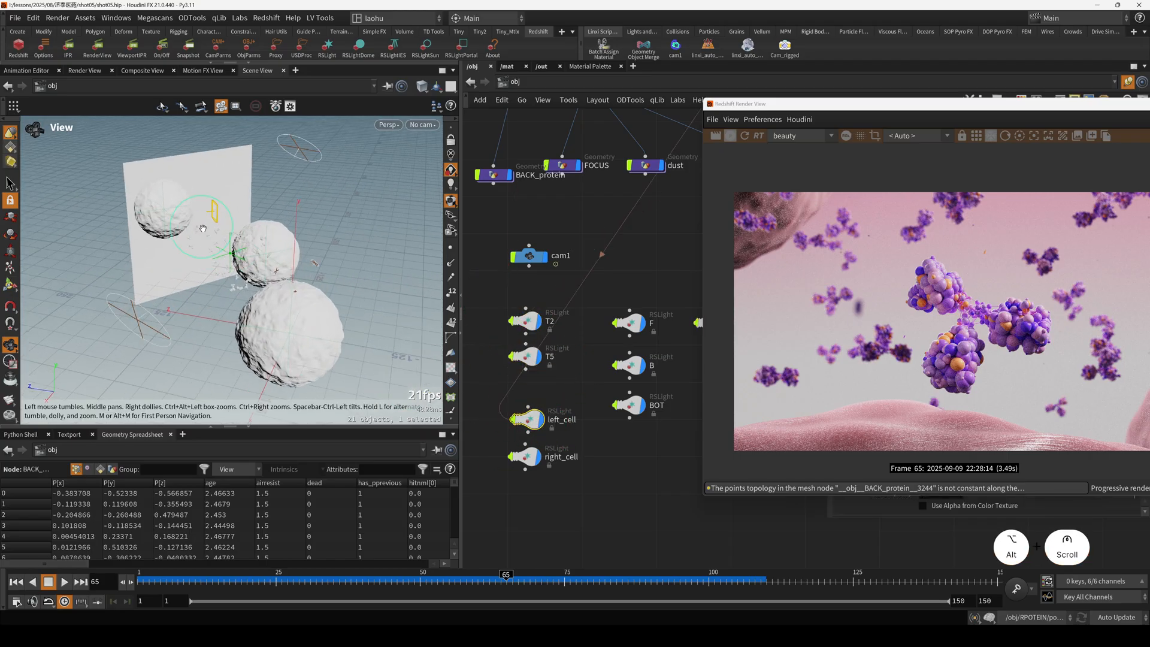
alt+scroll(203, 228, down, 5)
click(529, 467)
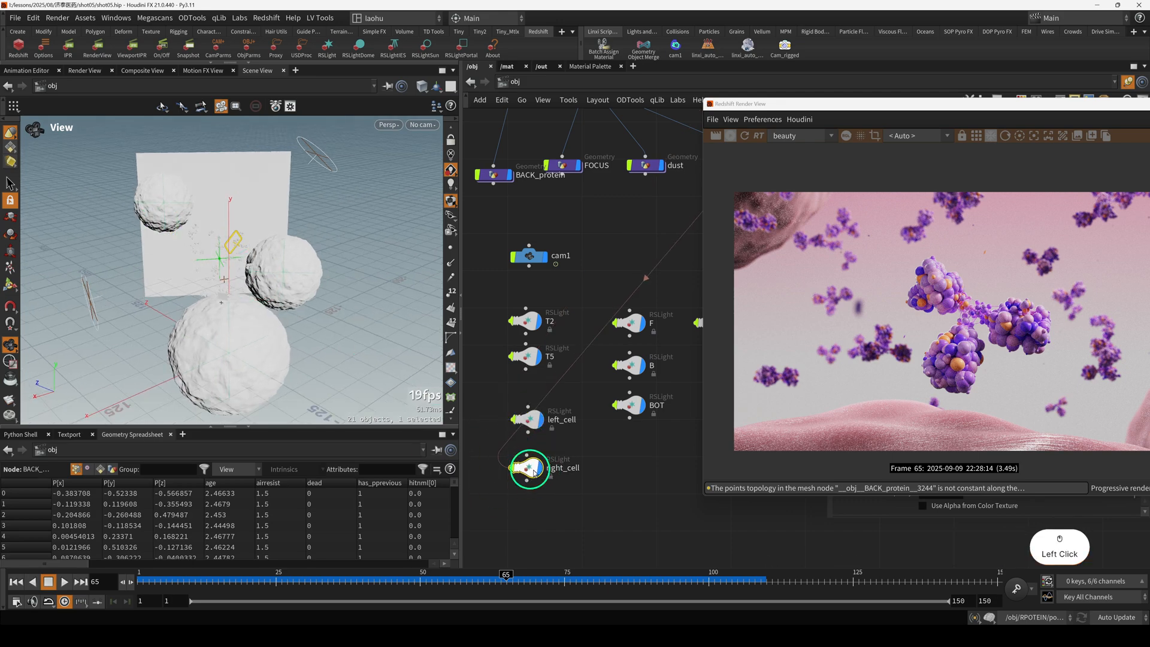
Review the render, move its window aside, and examine the BOT and F lights near the main protein.
drag(892, 108, 684, 98)
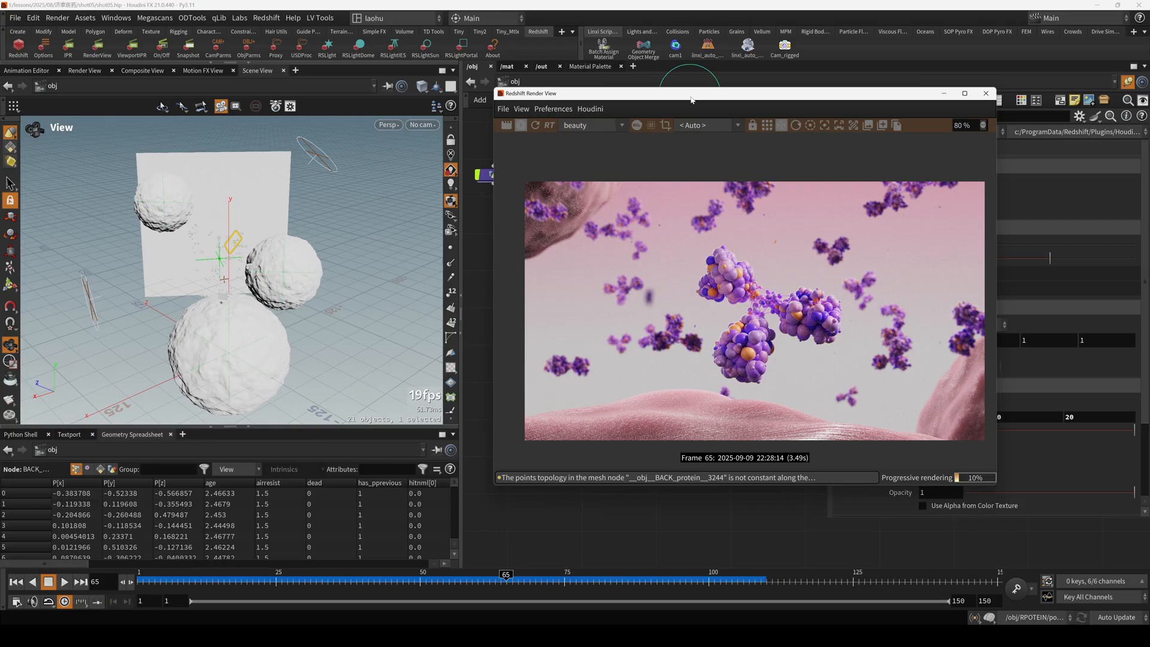
drag(691, 99, 760, 97)
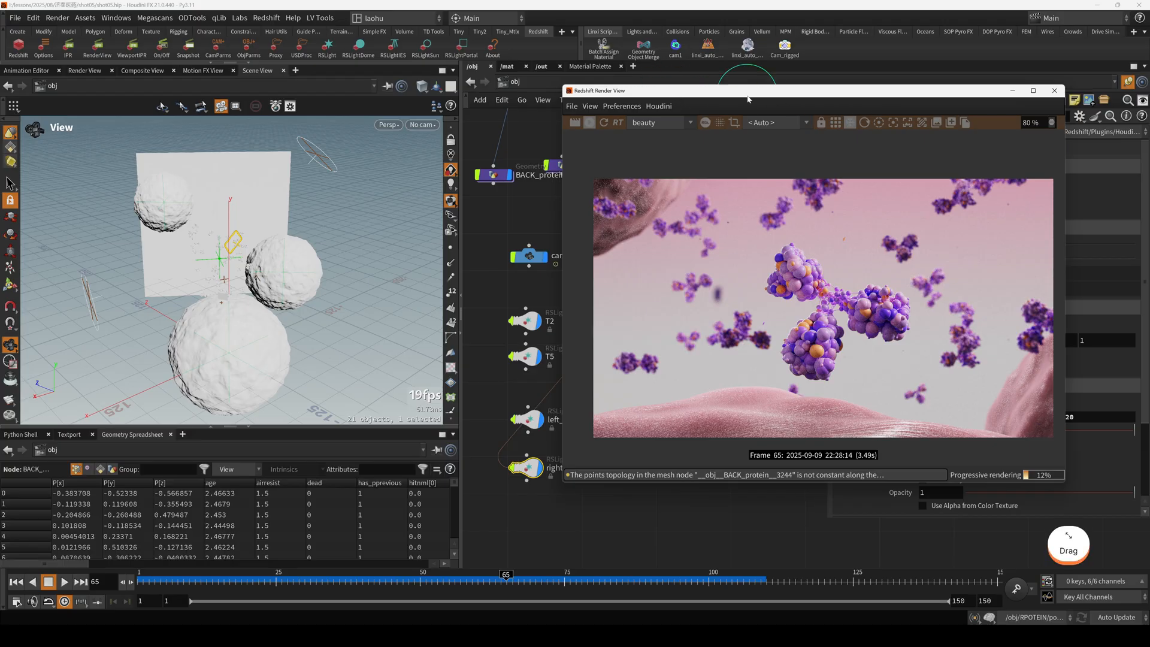
drag(747, 96, 956, 100)
middle_drag(701, 402, 642, 376)
drag(623, 398, 583, 378)
scroll(214, 315, up, 6)
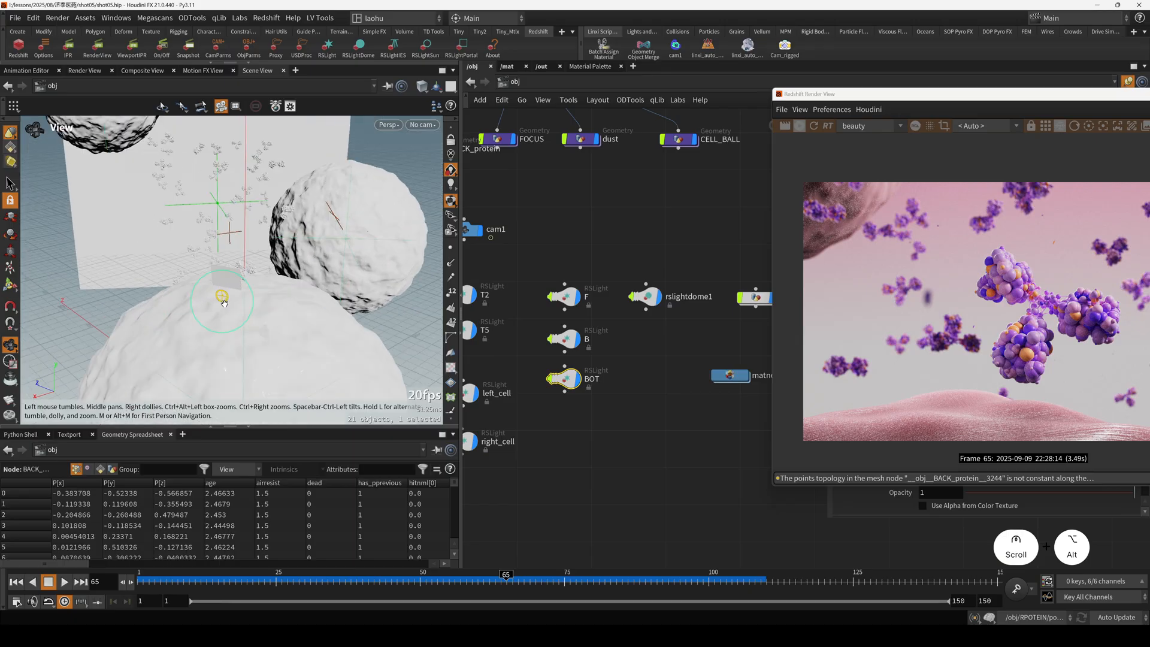
alt+drag(216, 290, 144, 289)
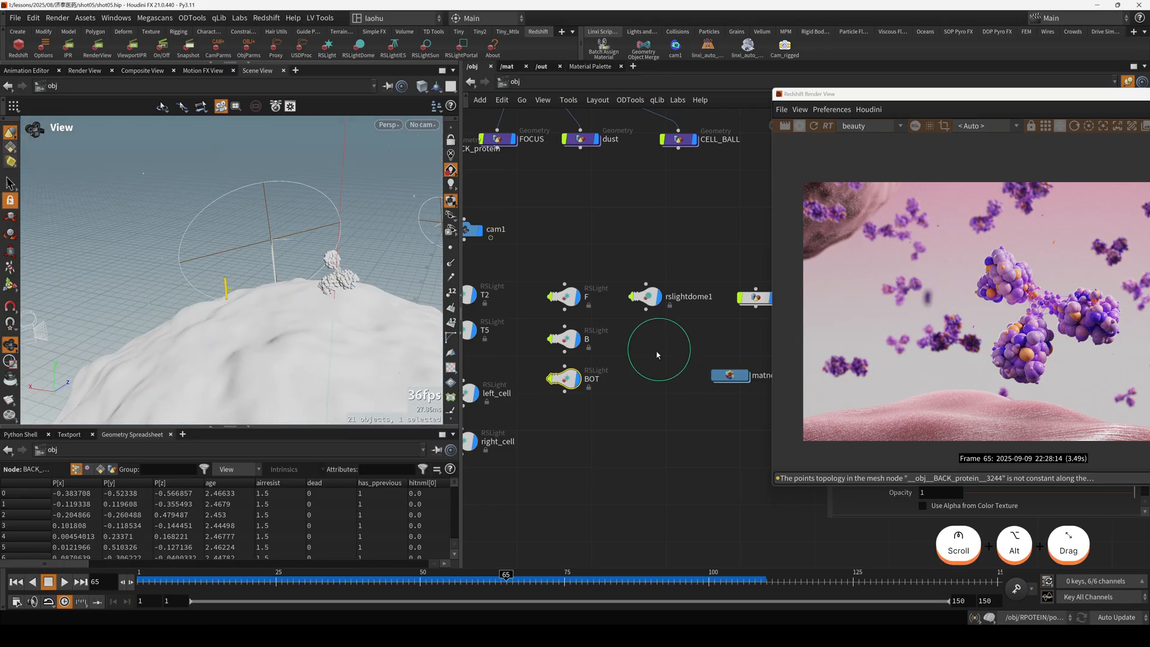
click(567, 303)
Look through cam1 again, compare the view with the render, and minimize the render window.
click(423, 124)
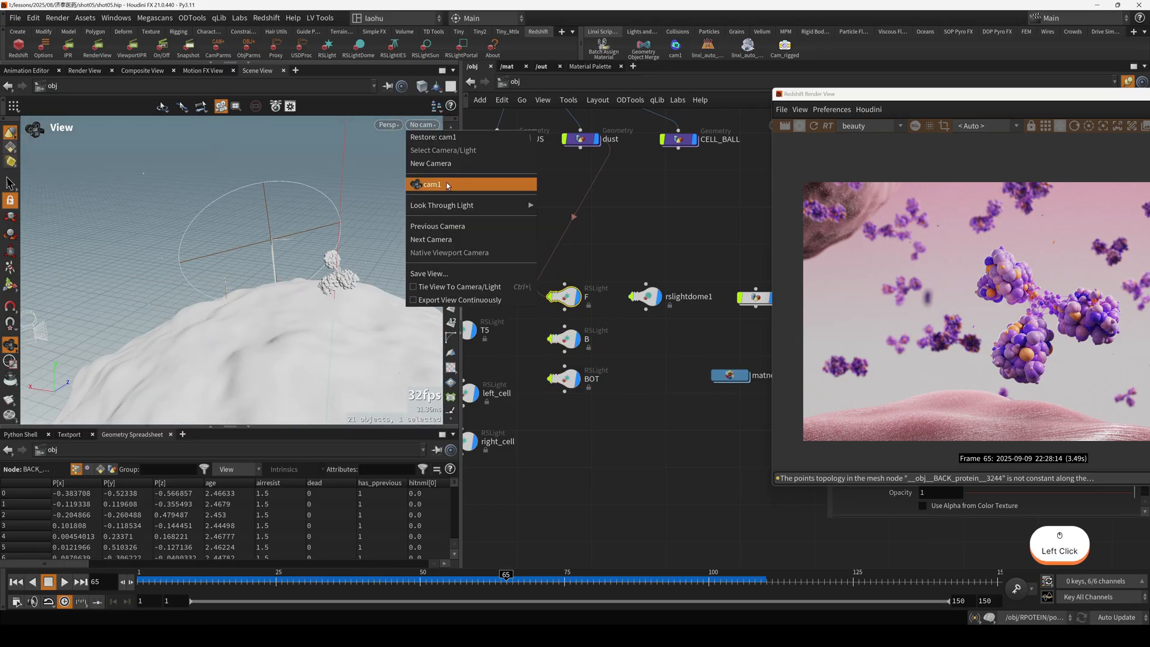
click(447, 183)
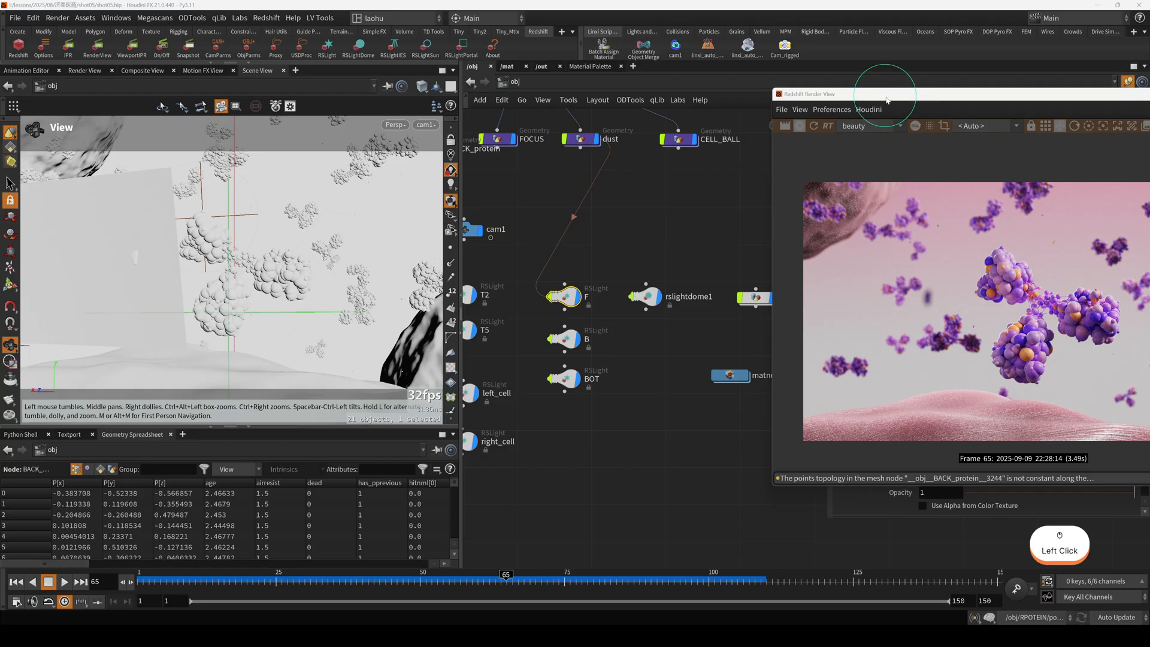
drag(887, 100, 473, 192)
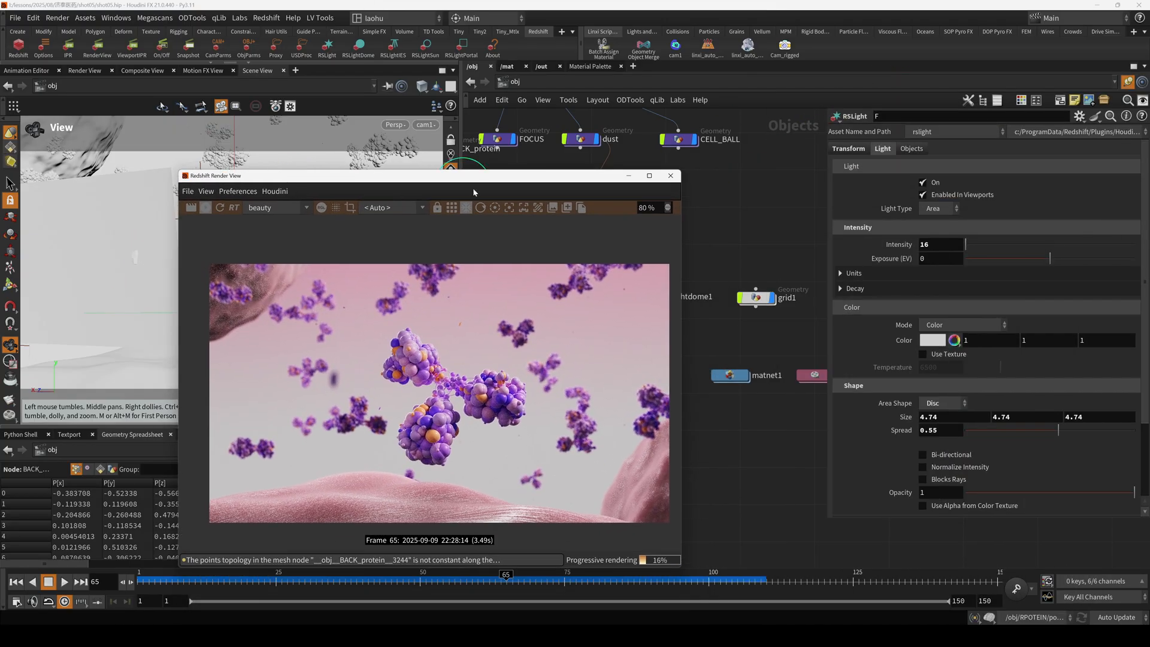
click(628, 176)
Select grid1 and review its Redshift visibility settings, including Primary Ray Visible and Casts Shadows.
click(769, 301)
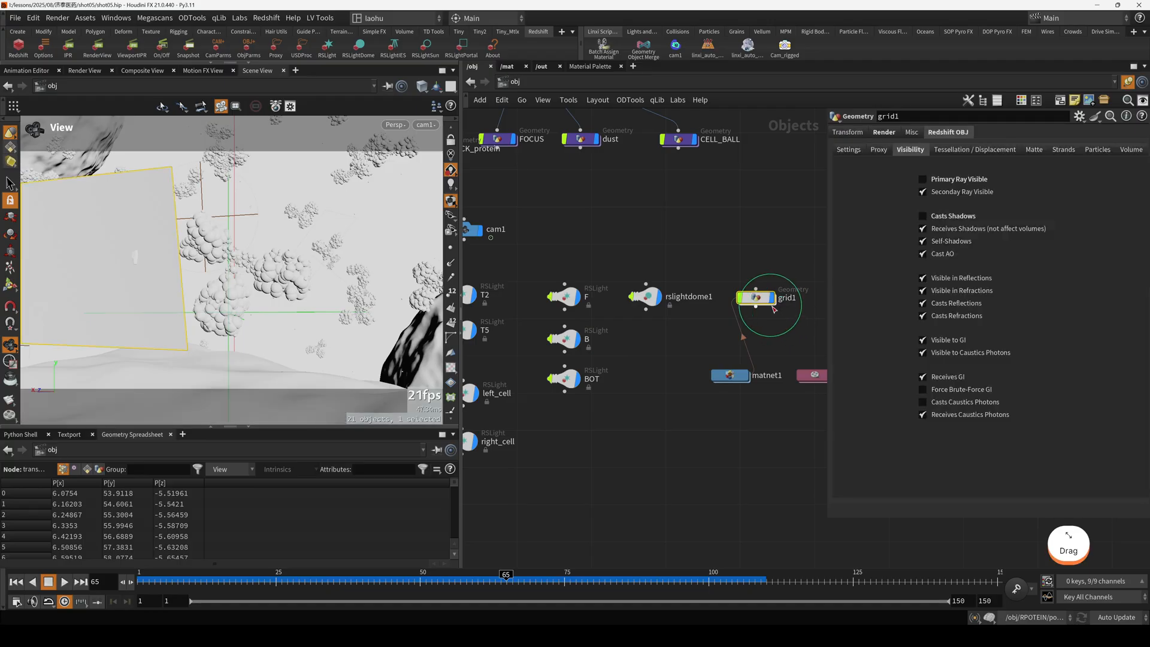
middle_drag(783, 239, 739, 224)
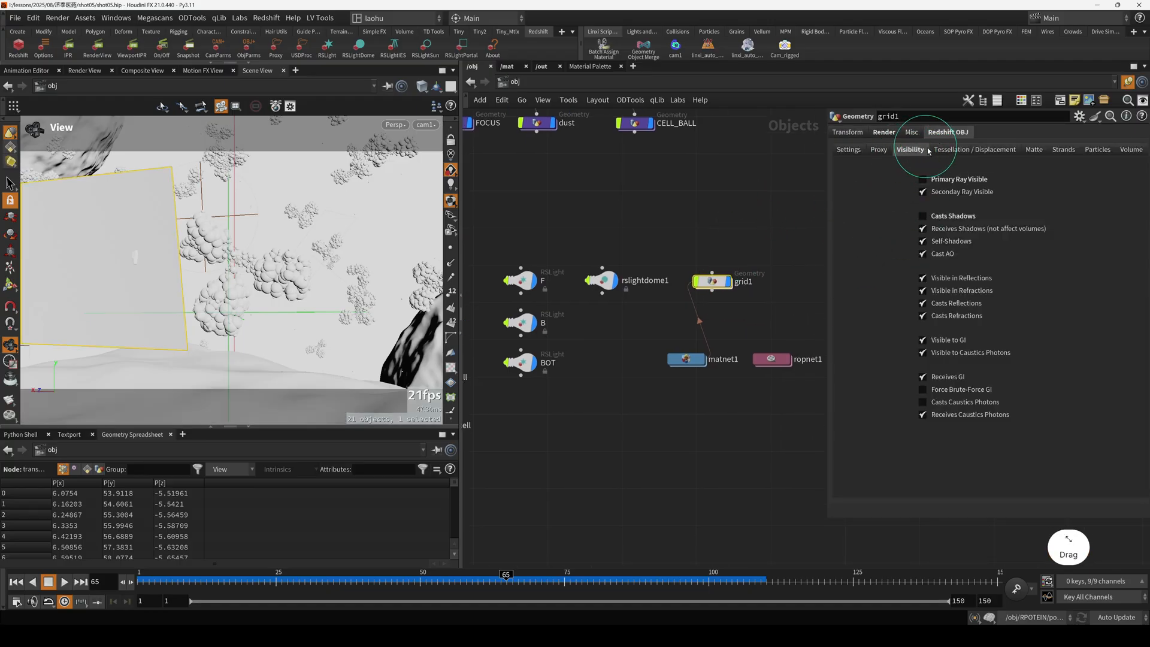
click(938, 178)
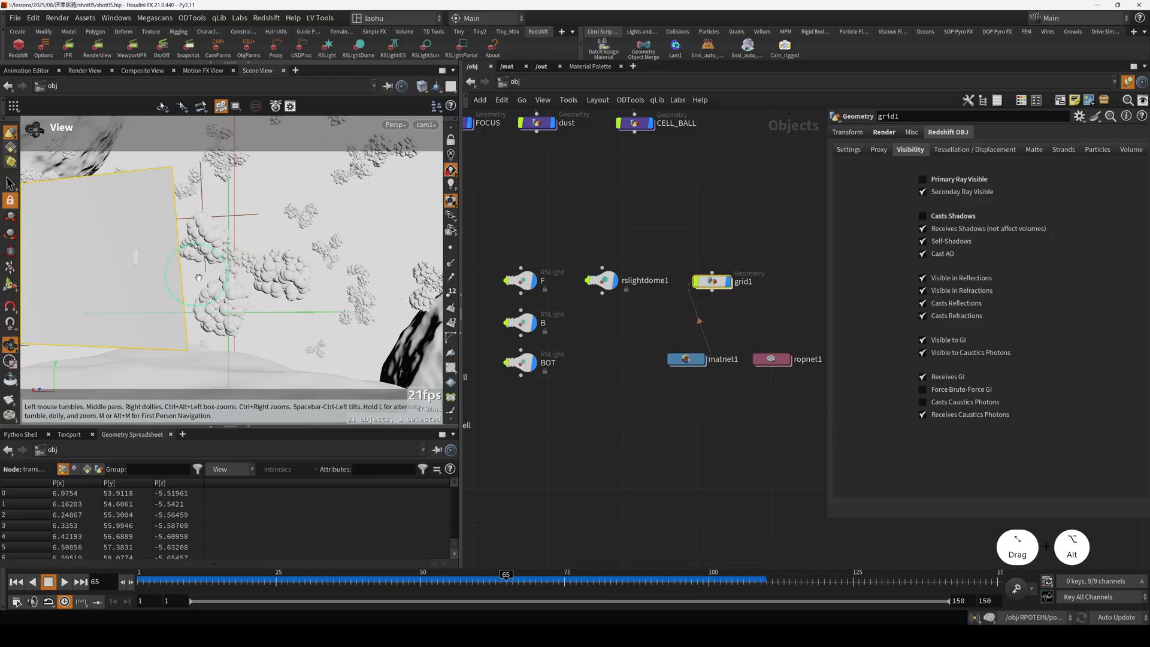
Leave the cam1 view to examine grid1's placement beside the main protein, and bring the render window back up.
alt+drag(244, 287, 174, 277)
key(h)
alt+scroll(171, 305, down, 2)
alt+scroll(304, 261, up, 10)
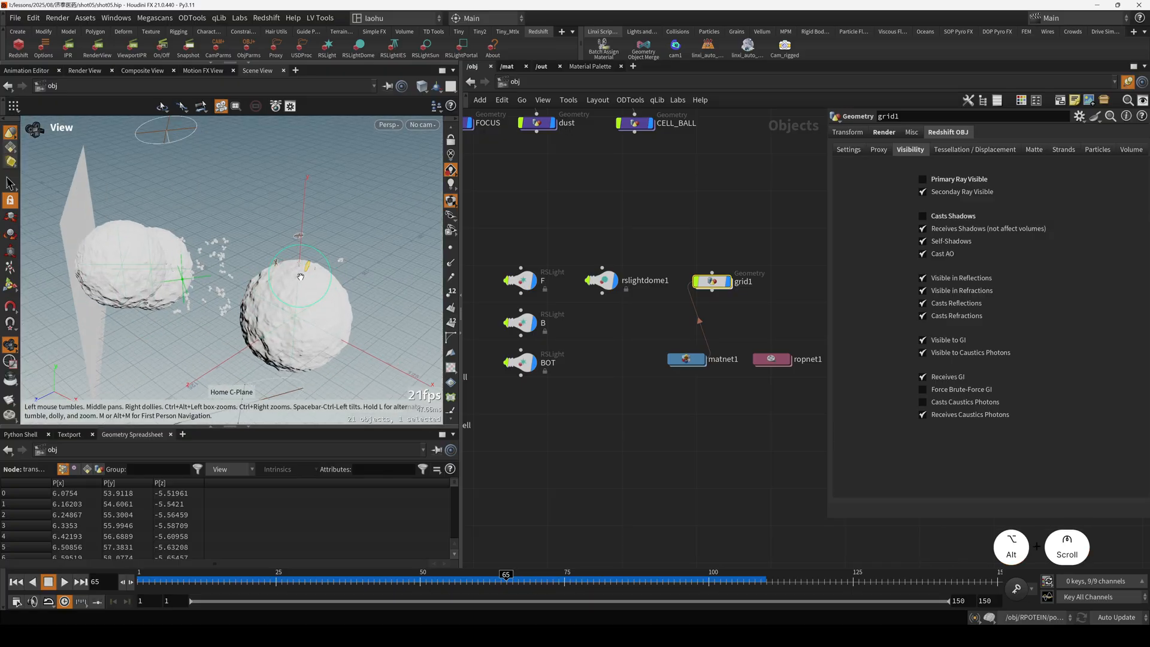
alt+scroll(304, 261, up, 4)
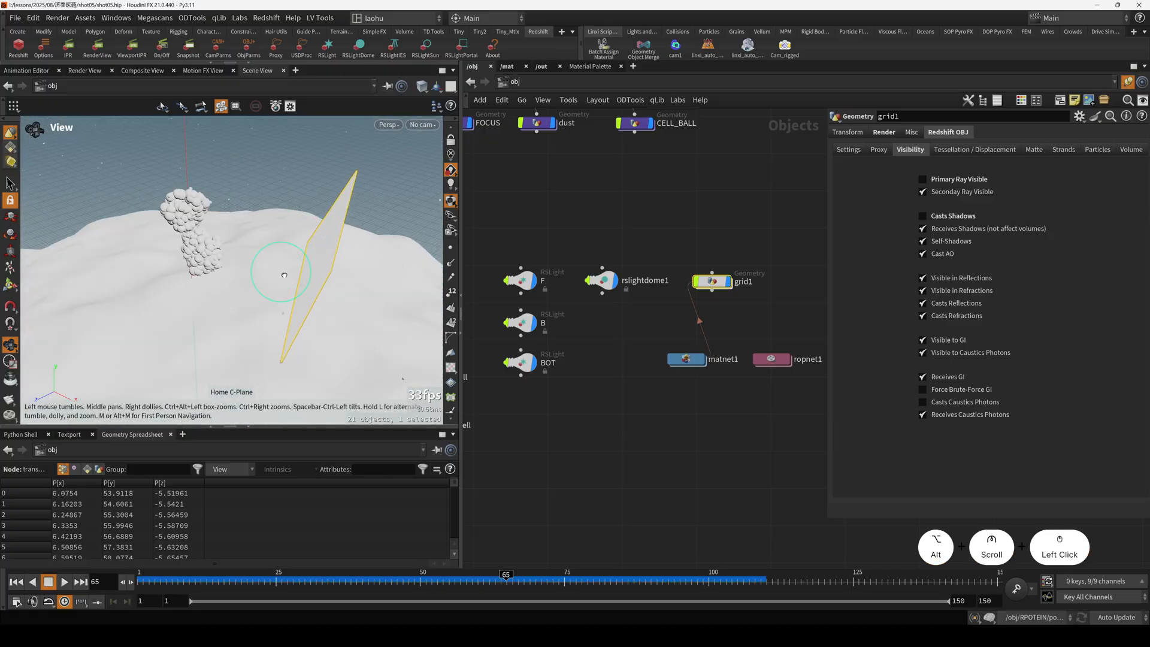
alt+drag(305, 267, 316, 268)
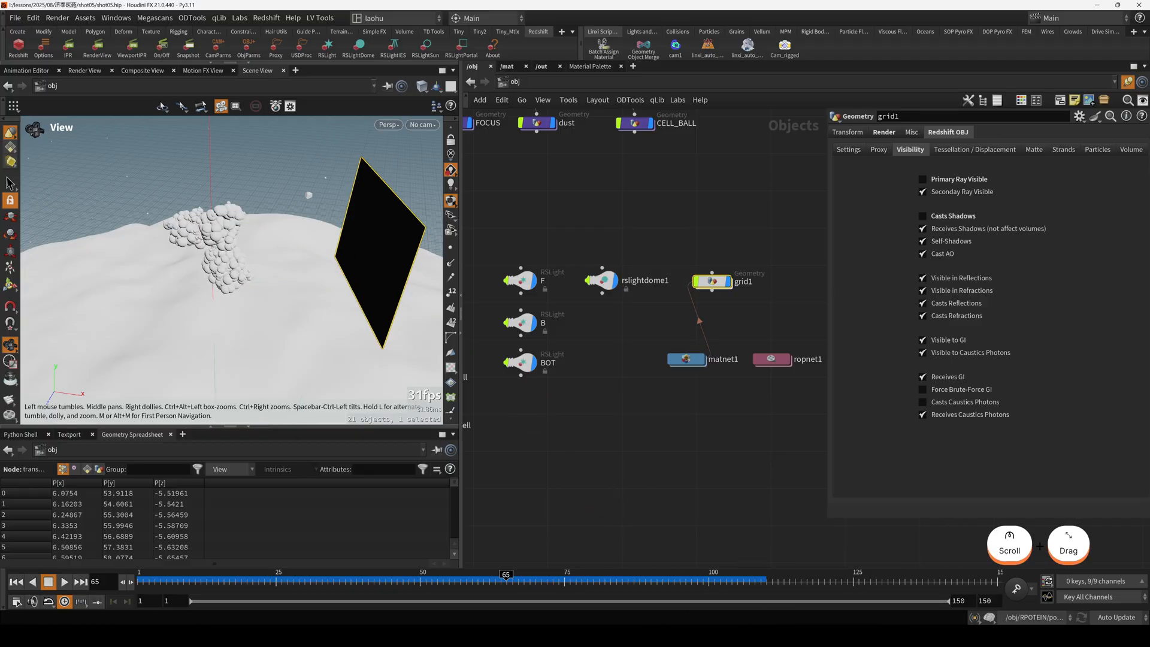
click(300, 635)
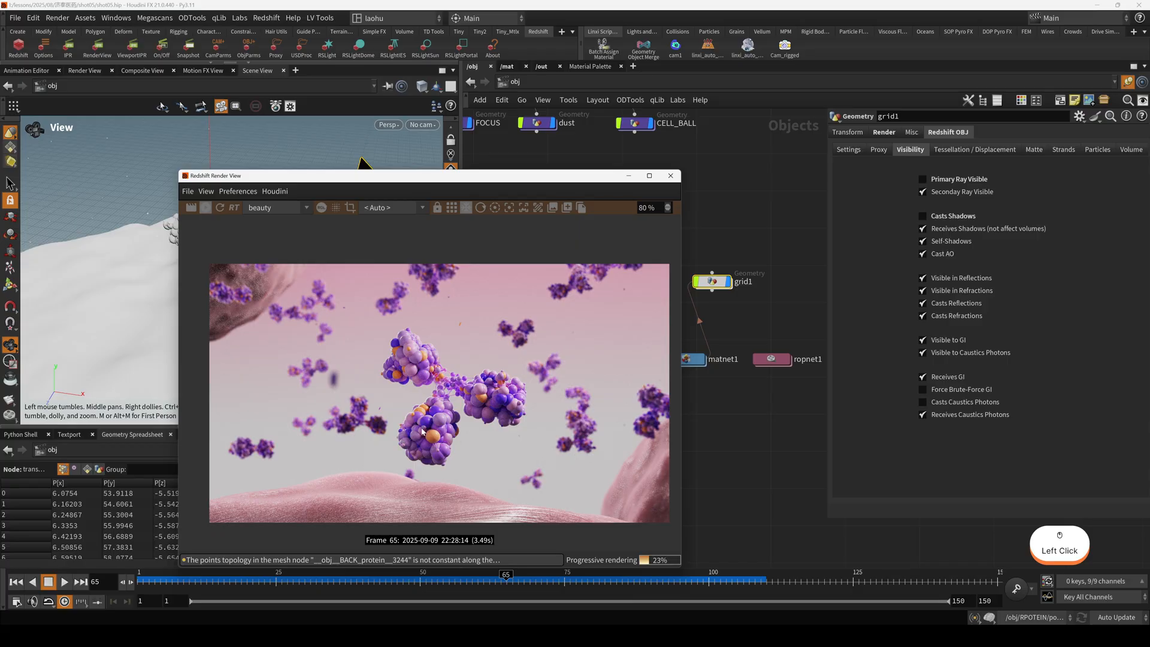
Move the render window aside and open the PROTEIN material's shader network inside matnet1.
drag(601, 181, 466, 135)
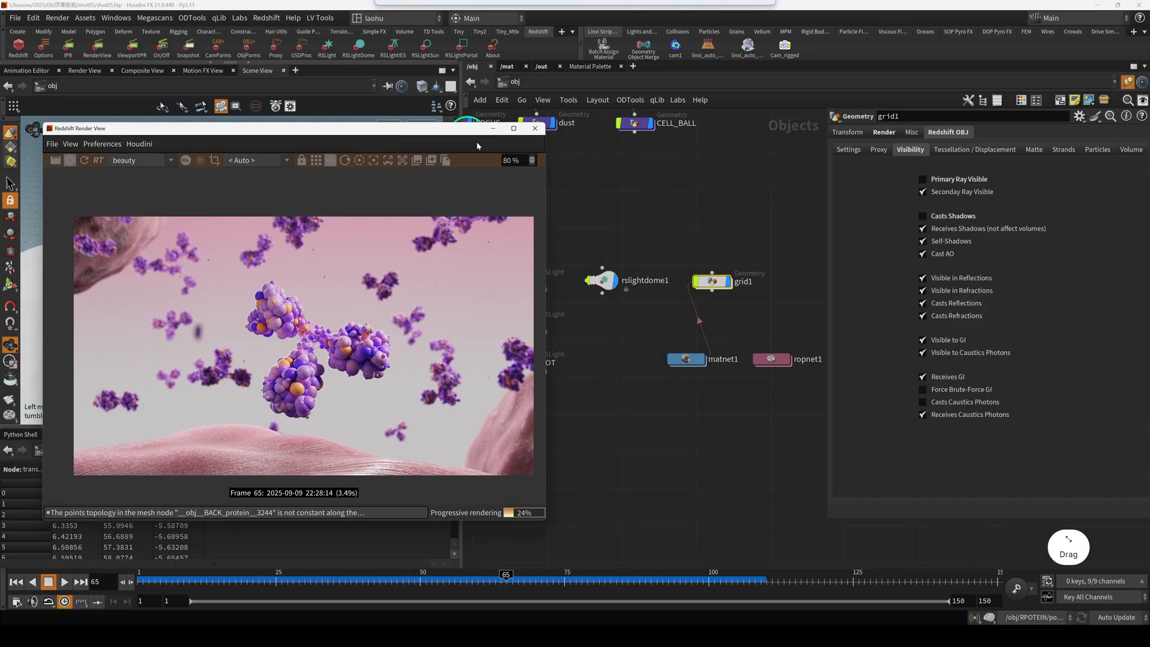
click(675, 330)
key(2)
scroll(656, 322, down, 2)
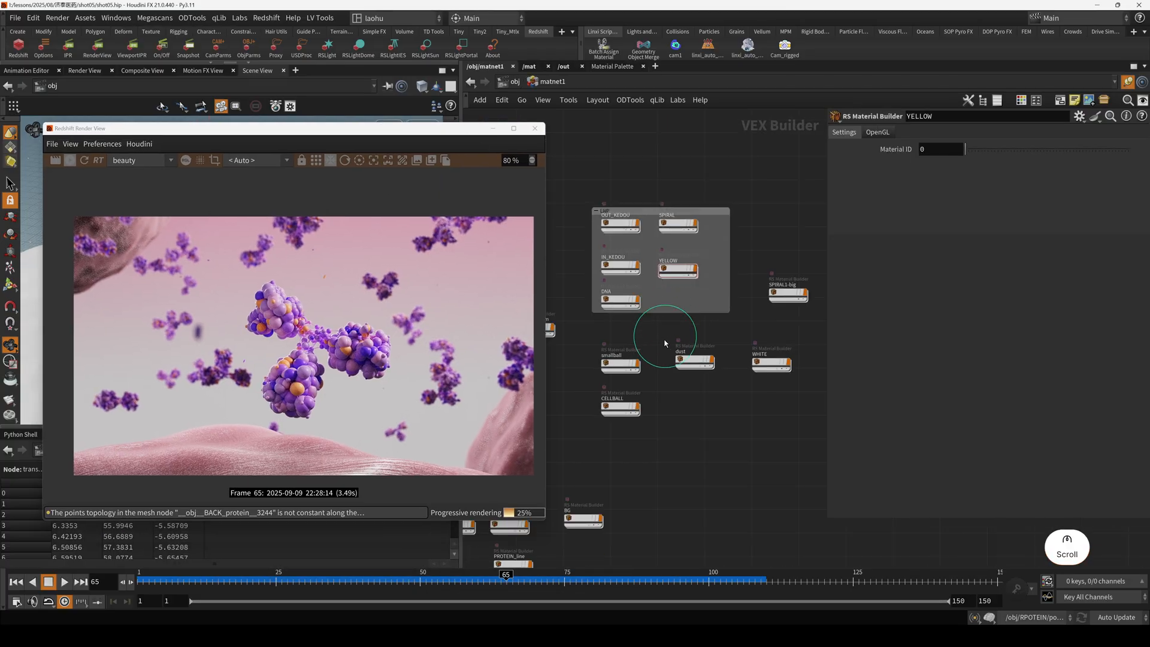
middle_drag(618, 388, 706, 307)
middle_drag(667, 364, 724, 313)
scroll(643, 390, up, 2)
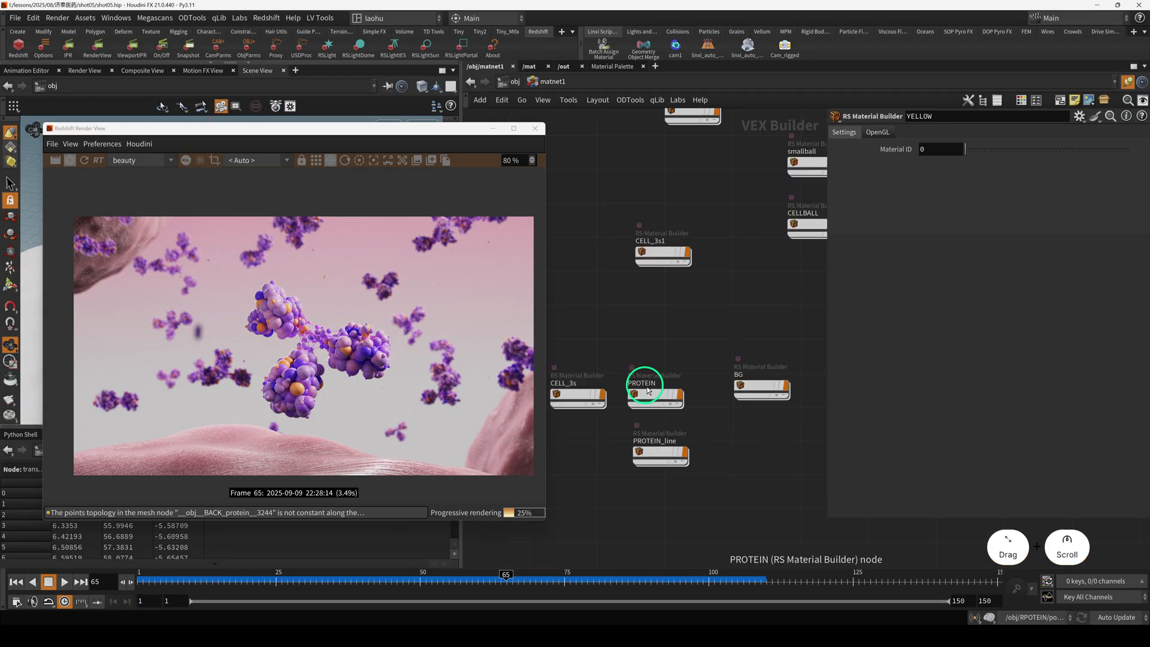
click(646, 393)
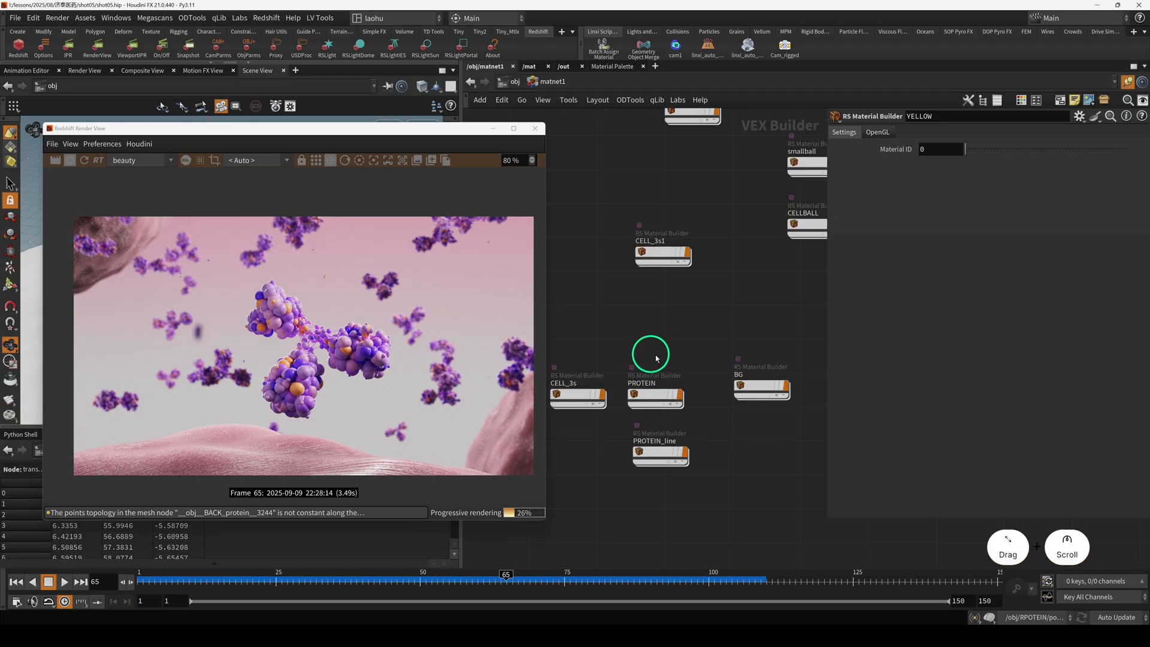
double_click(655, 395)
Examine how ParticleAttributeLookup1 reads the aa attribute and feeds RSRamp2 and Fresnel1 in the PROTEIN shader.
click(752, 328)
scroll(744, 372, down, 2)
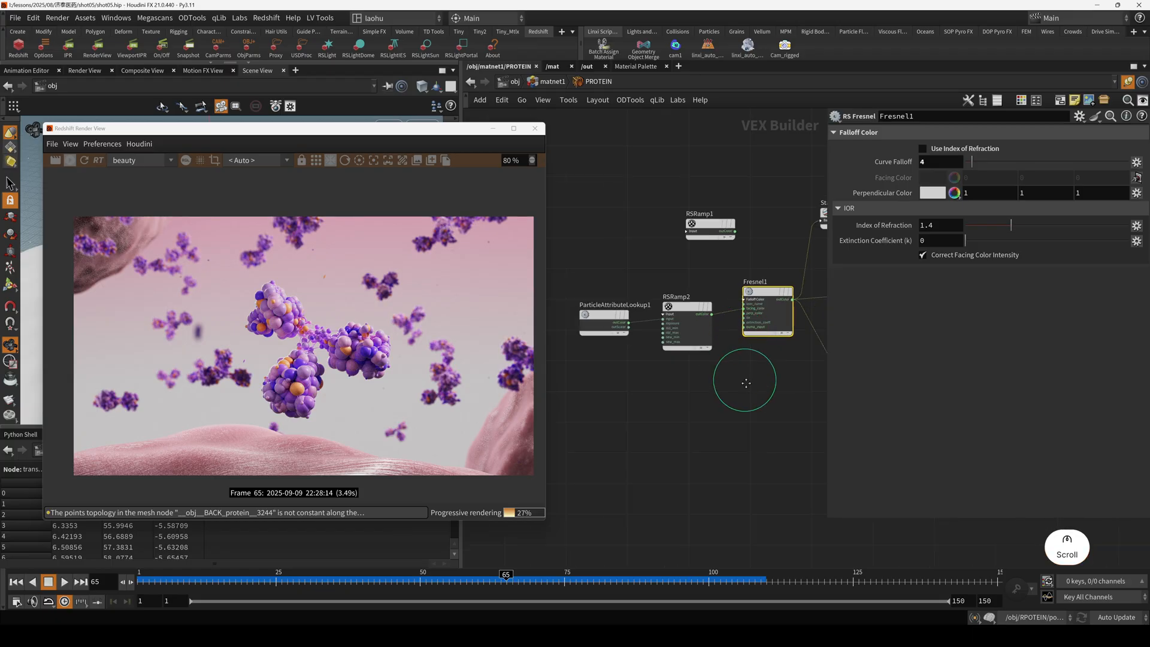
middle_drag(744, 372, 675, 347)
drag(747, 204, 721, 202)
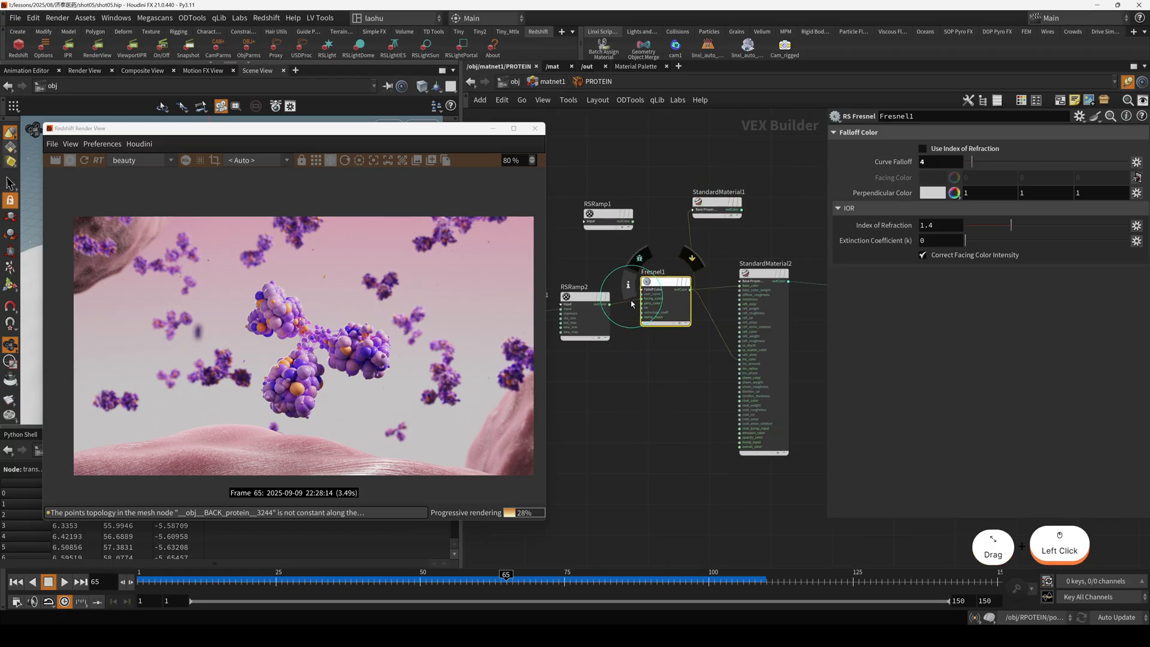
middle_drag(621, 309, 692, 275)
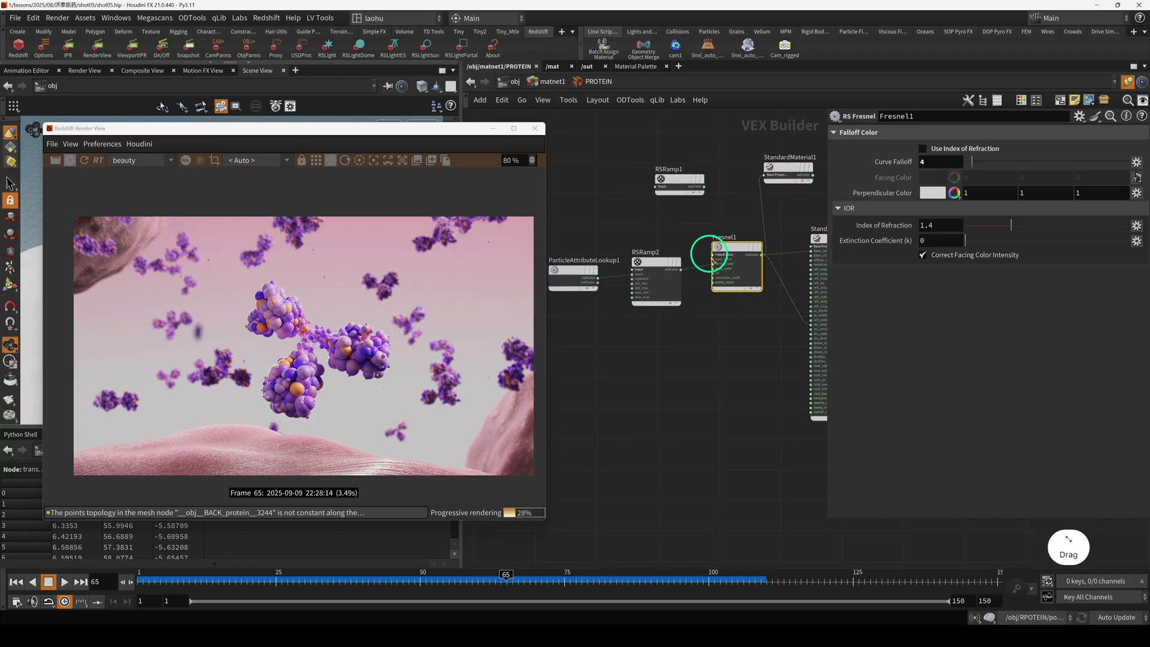
drag(643, 244, 654, 290)
drag(573, 240, 578, 288)
drag(636, 244, 675, 307)
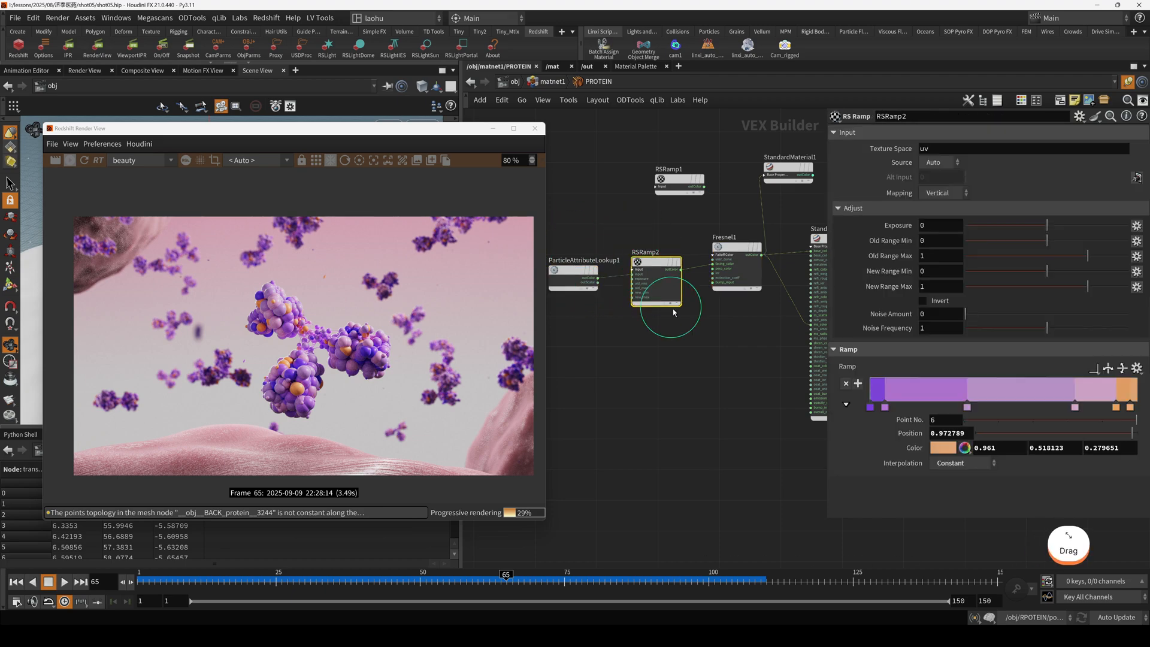
drag(590, 256, 582, 281)
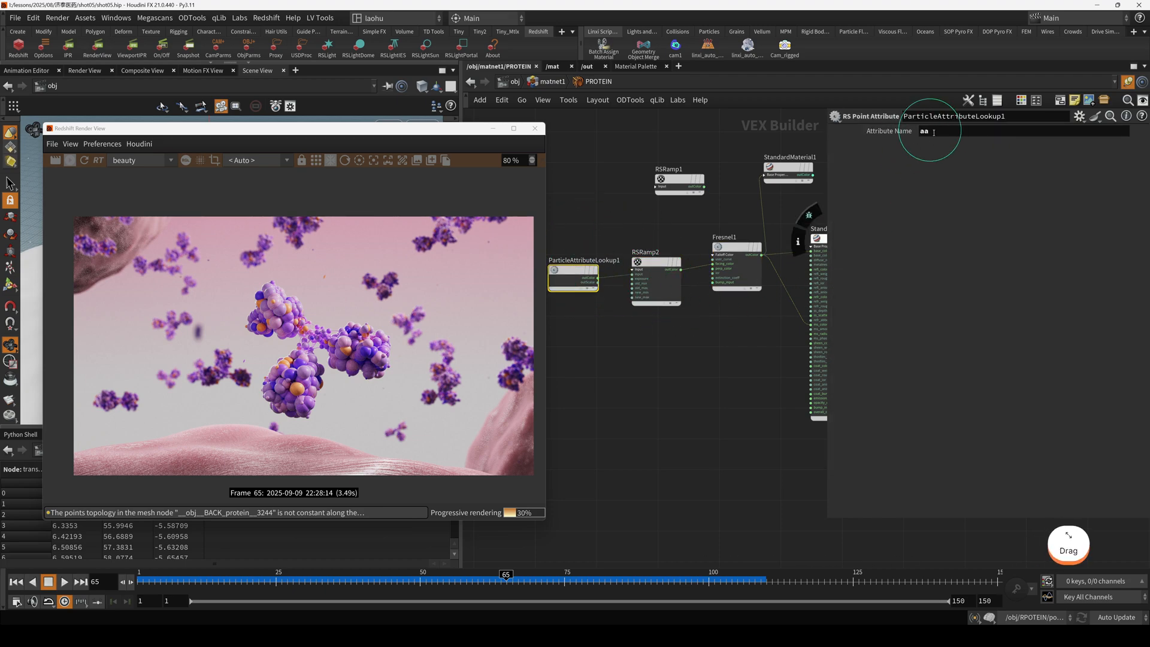
Set the second color point of RSRamp2 to orange with values 1, 0.5, 0.
drag(649, 221, 656, 319)
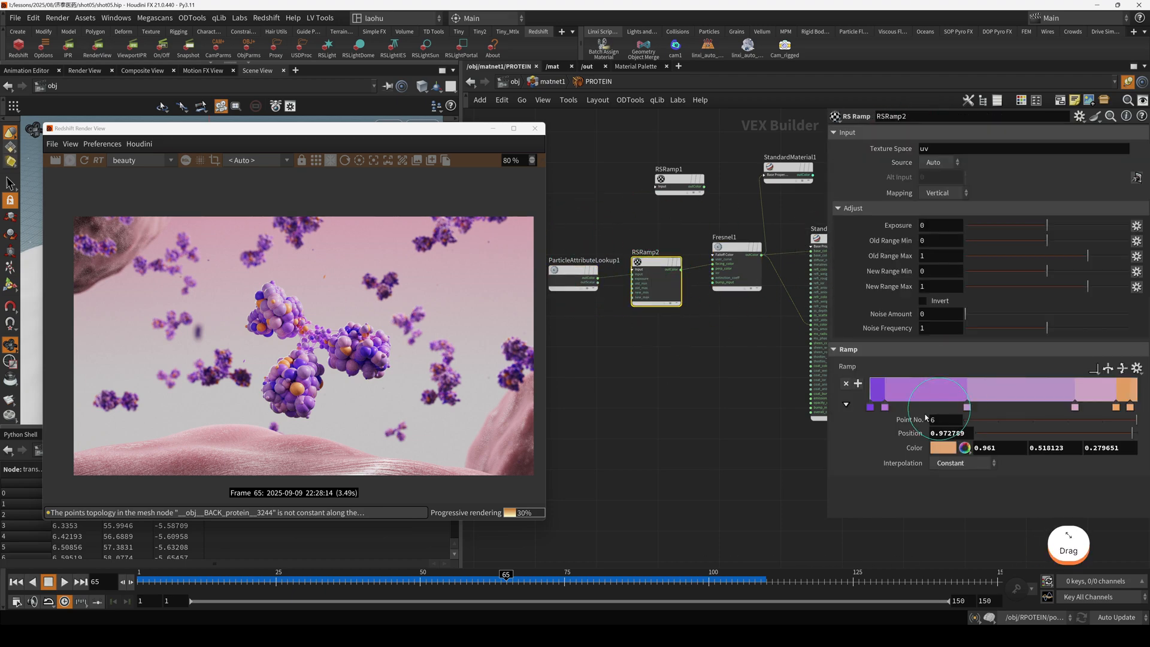
click(884, 407)
double_click(885, 409)
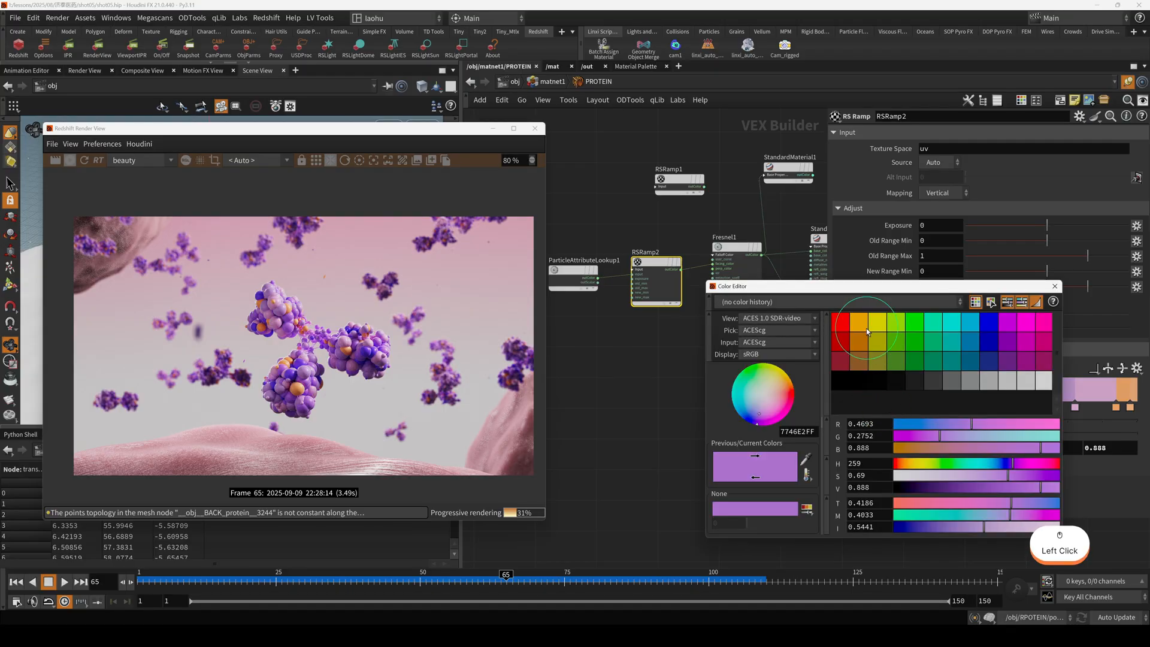
click(866, 329)
click(1054, 286)
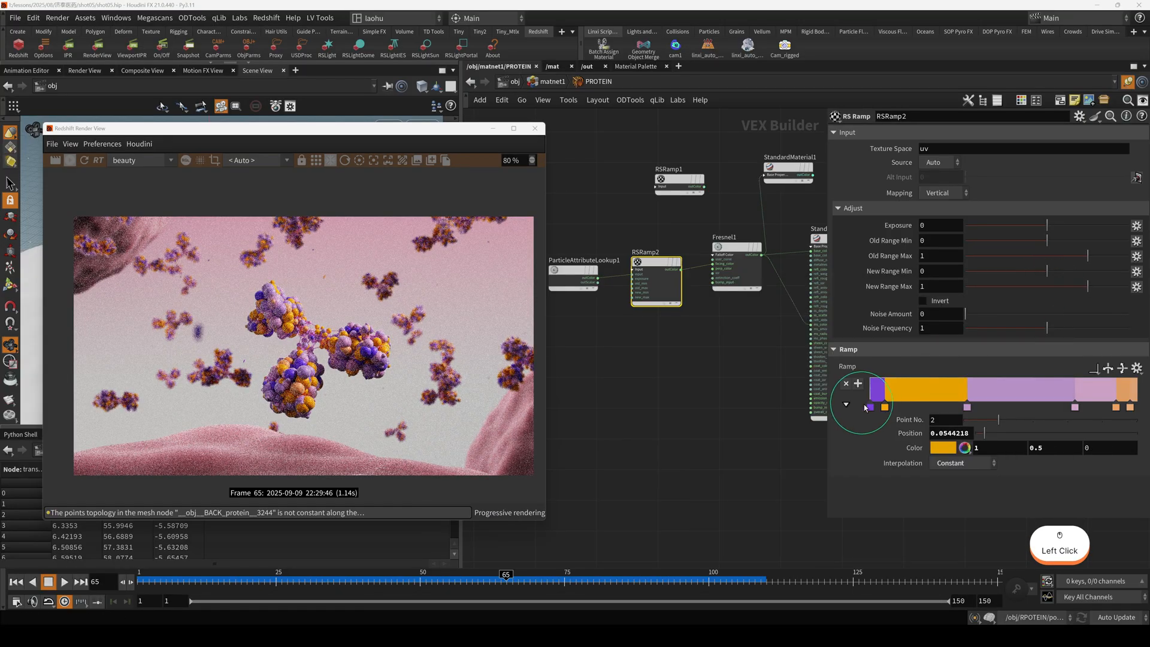
Recolor RSRamp2's remaining purple and pink points, giving point 3 yellow-green (0.708293, 0.779441, 0.398294) and point 4 teal.
double_click(868, 404)
click(1011, 331)
drag(850, 286, 632, 260)
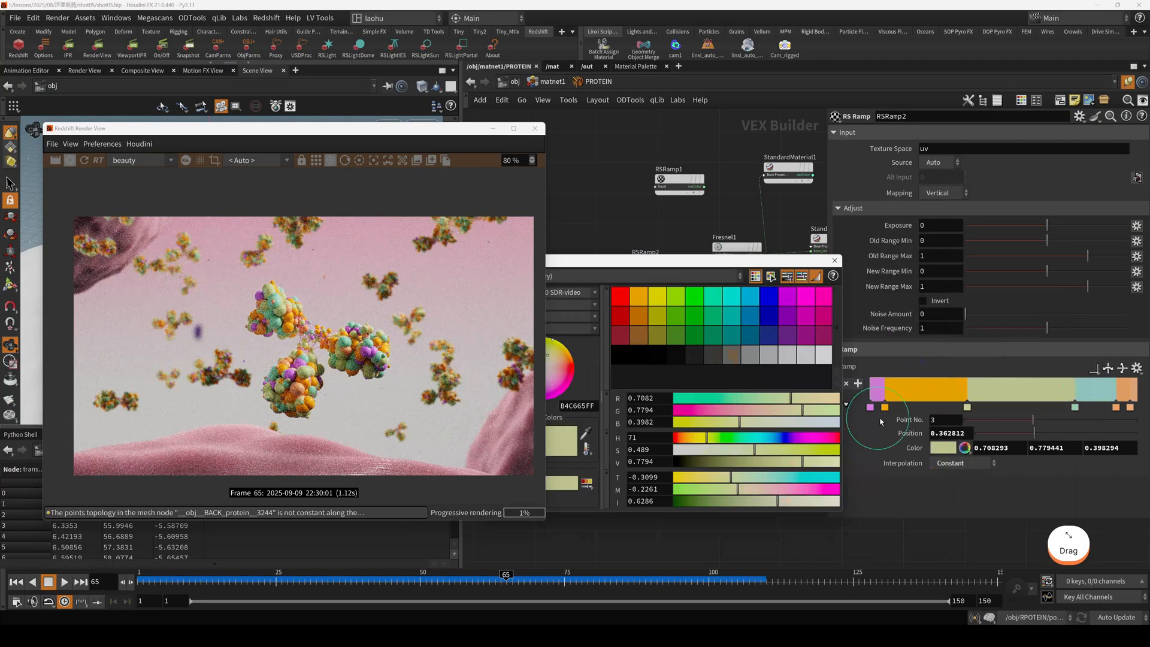
click(871, 408)
click(837, 260)
Return to matnet1 and open the PROTEIN_line material's shader network.
key(u)
click(656, 393)
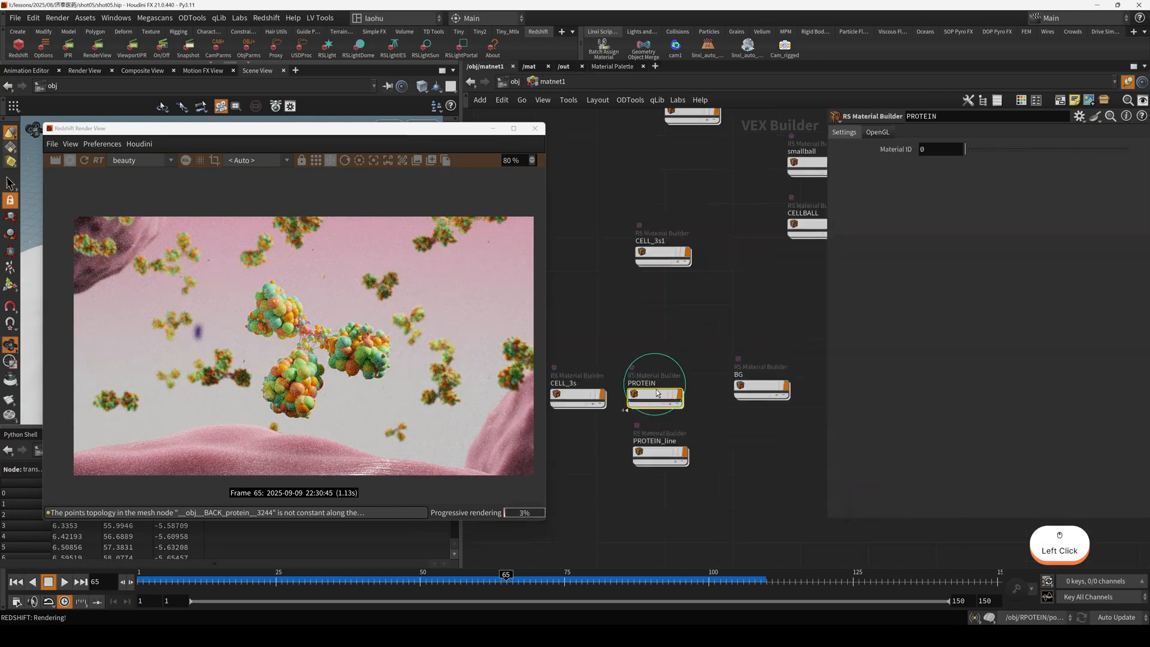
double_click(660, 452)
middle_drag(679, 405, 685, 380)
scroll(756, 393, down, 3)
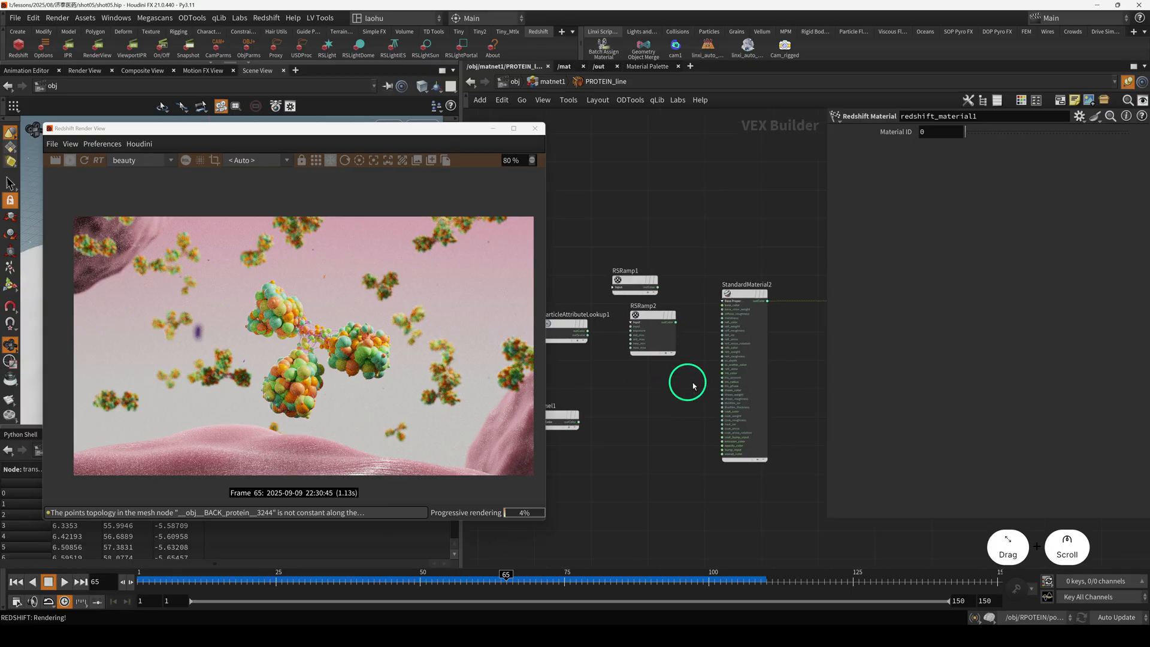
Set the base color of PROTEIN_line's StandardMaterial2 to light green (0.569079, 0.961, 0.399776) and review the updated render.
click(749, 313)
click(953, 167)
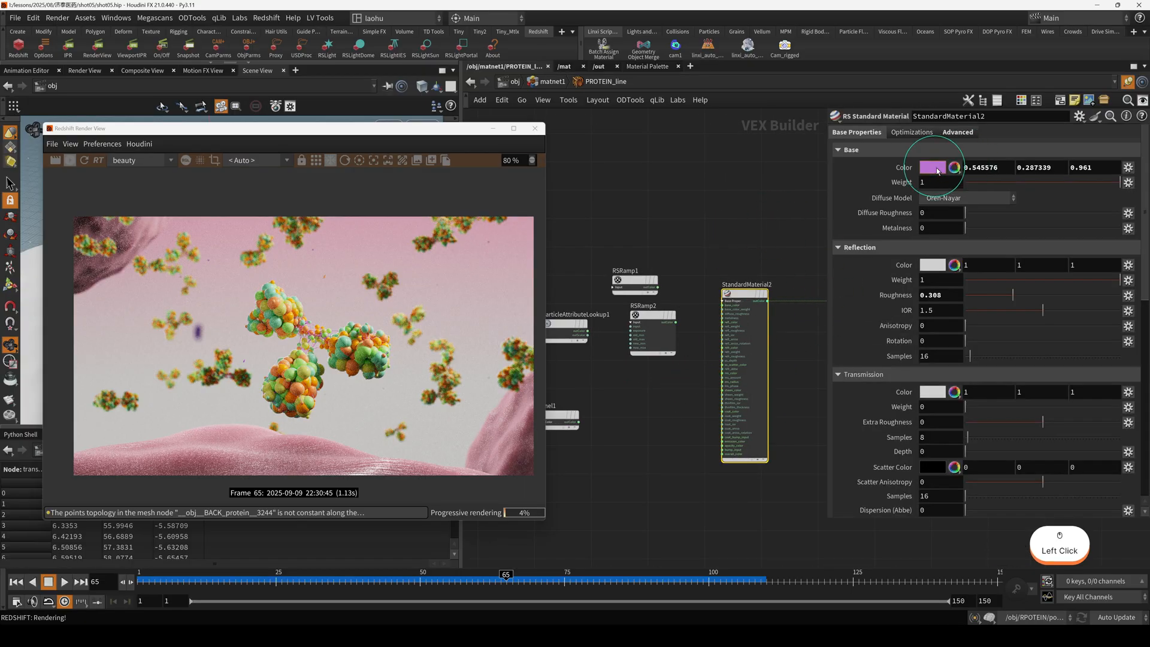
drag(820, 261, 756, 259)
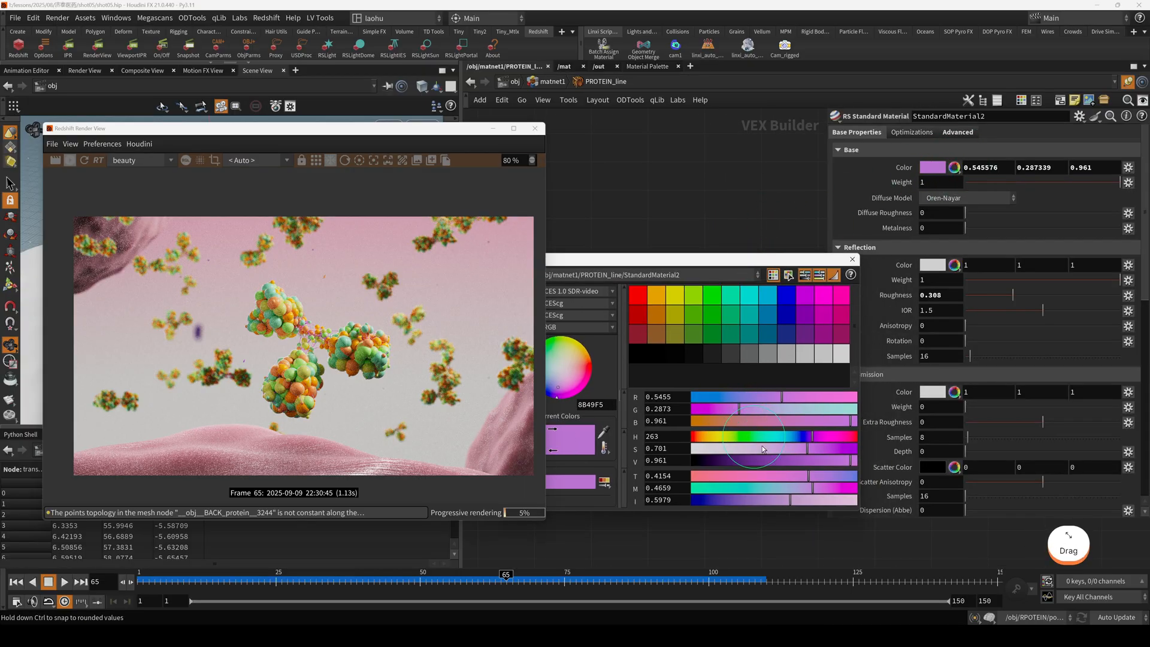
drag(761, 437, 738, 437)
click(787, 448)
click(852, 259)
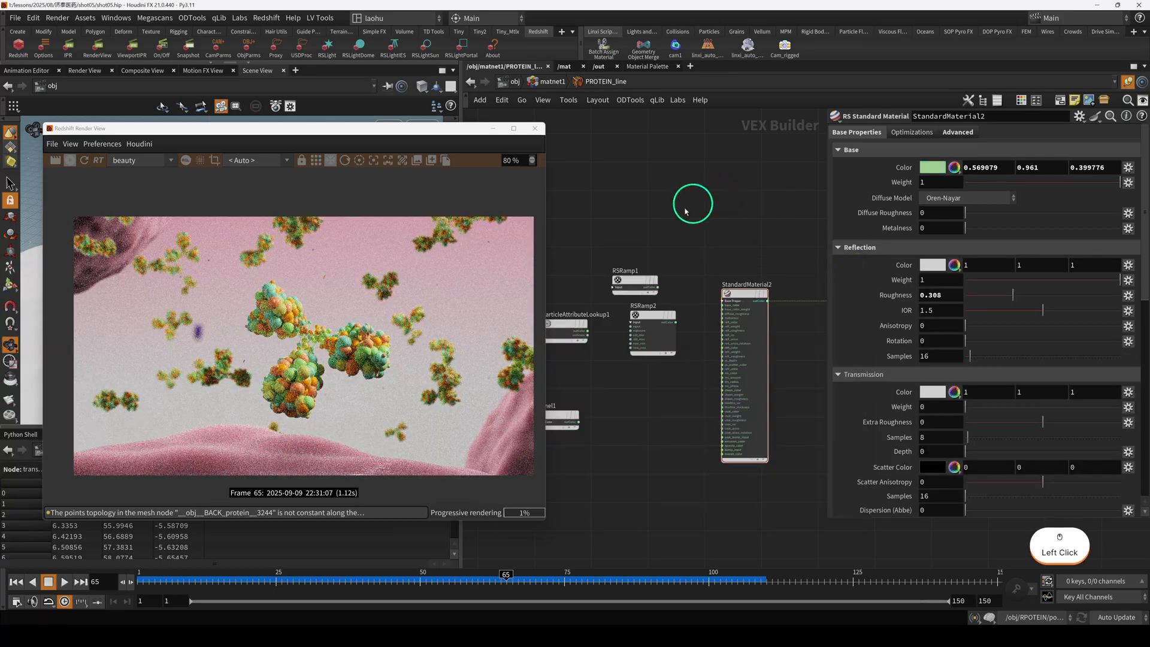
drag(350, 136, 386, 122)
scroll(384, 345, up, 3)
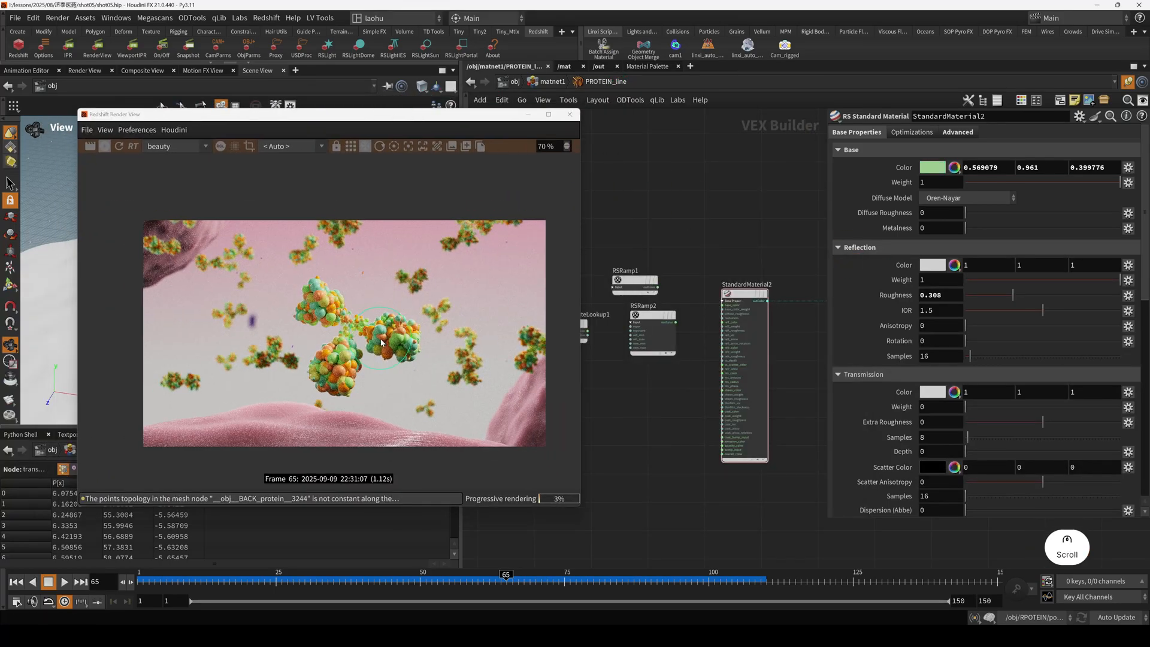